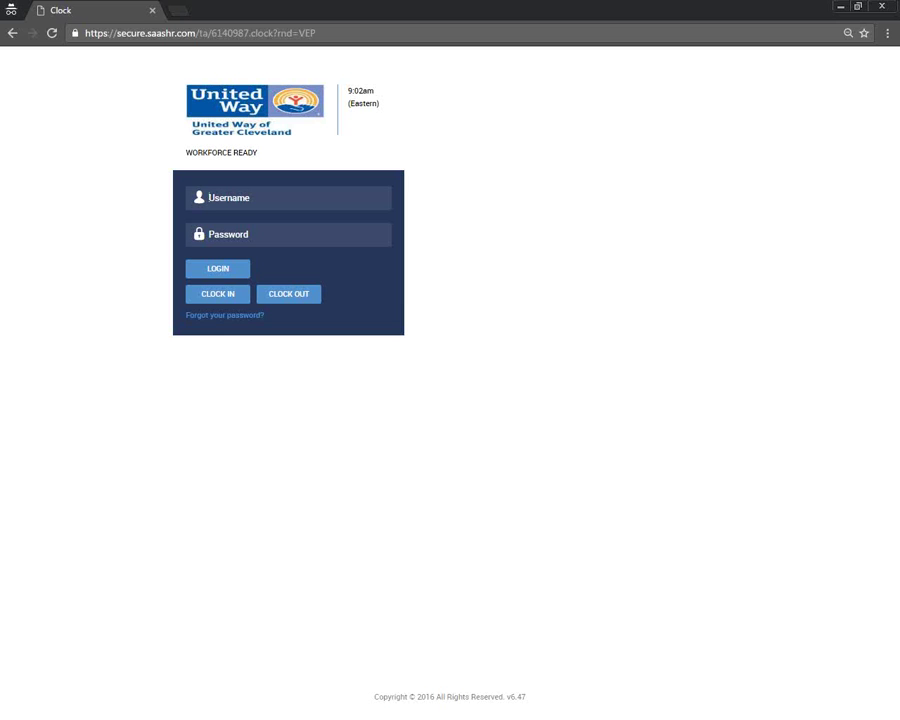
# - Maximize the Word EMPLOYEE TRAINING agenda over the browser and highlight 'Clocking in and out'
pyautogui.moveTo(243, 126); pyautogui.dragTo(360, 143)
pyautogui.doubleClick(360, 140)
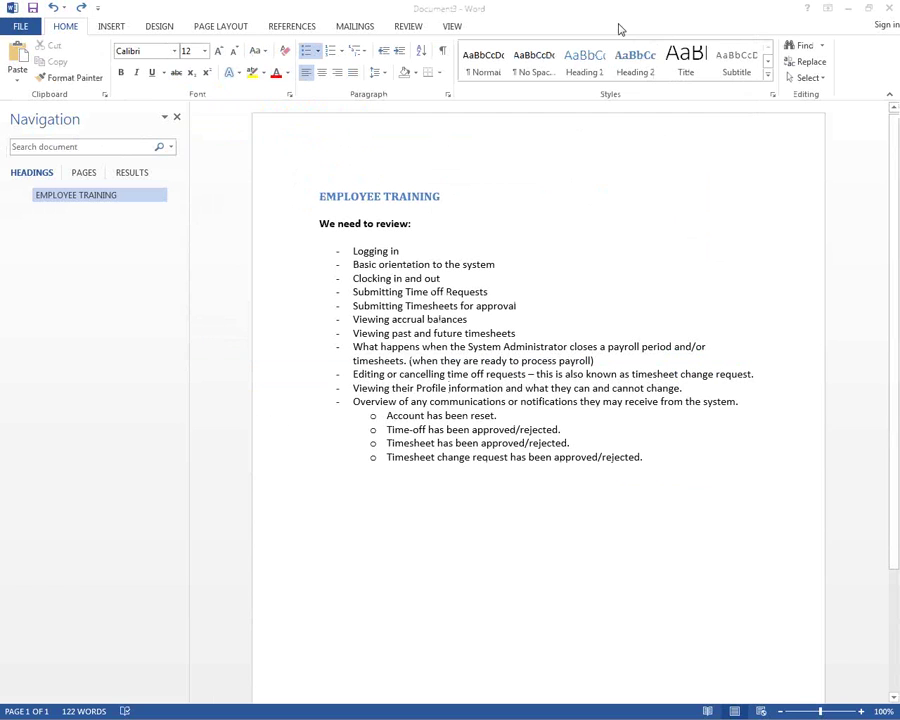
pyautogui.click(413, 244)
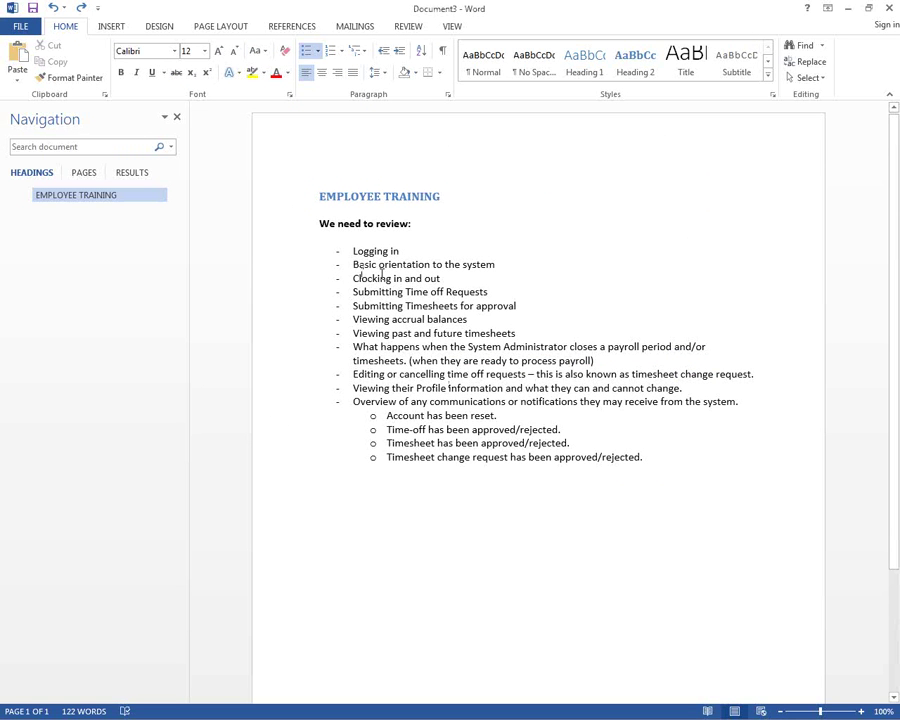
pyautogui.tripleClick(436, 279)
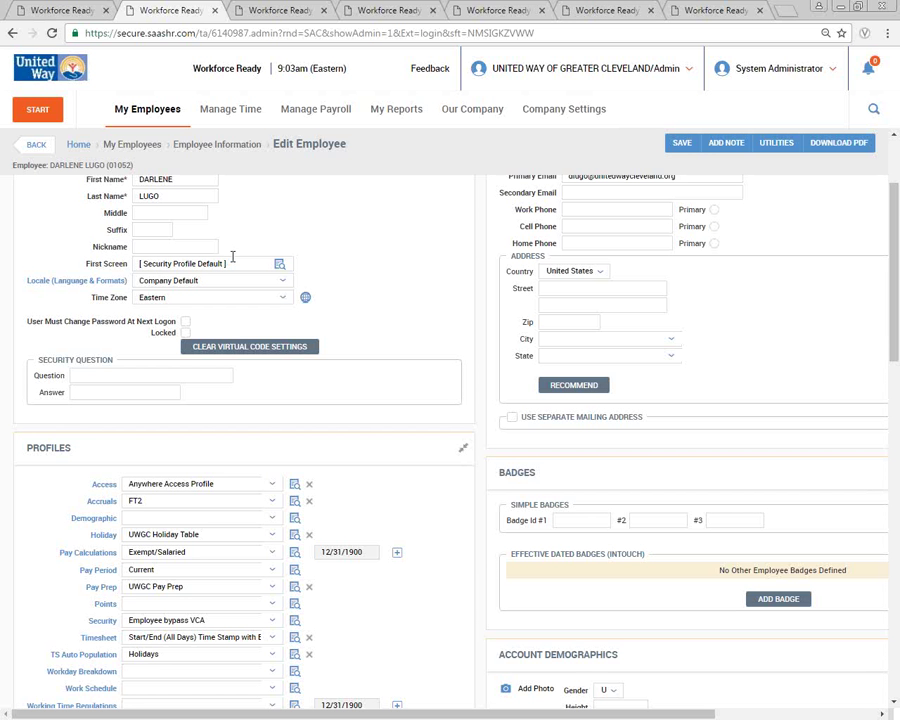
# - Minimize the admin's Edit Employee page to reveal the Clock login window
pyautogui.scroll(2, 232, 262)
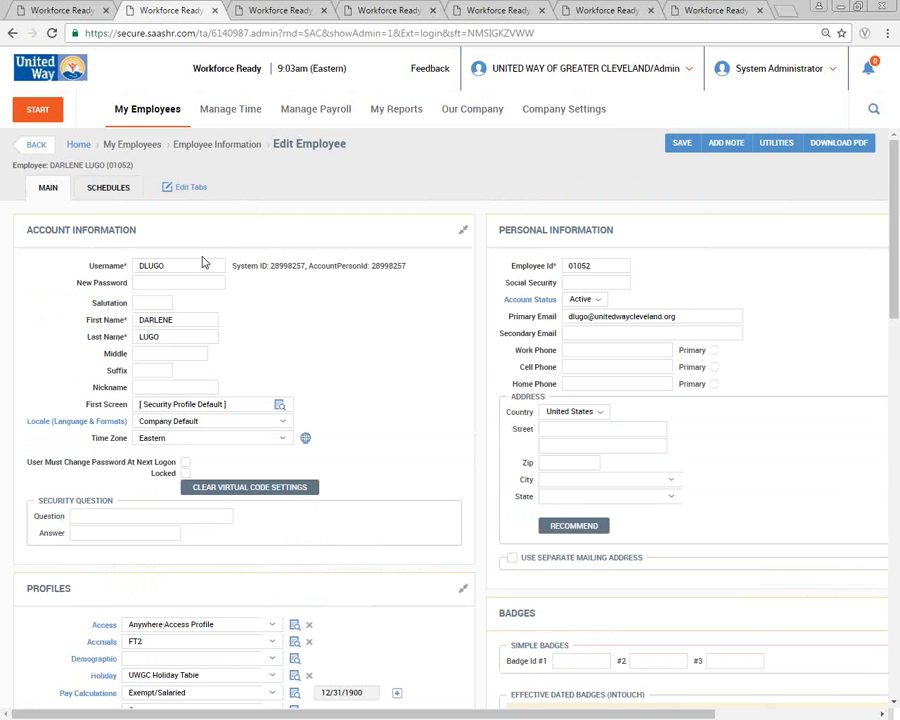
pyautogui.scroll(-3, 197, 277)
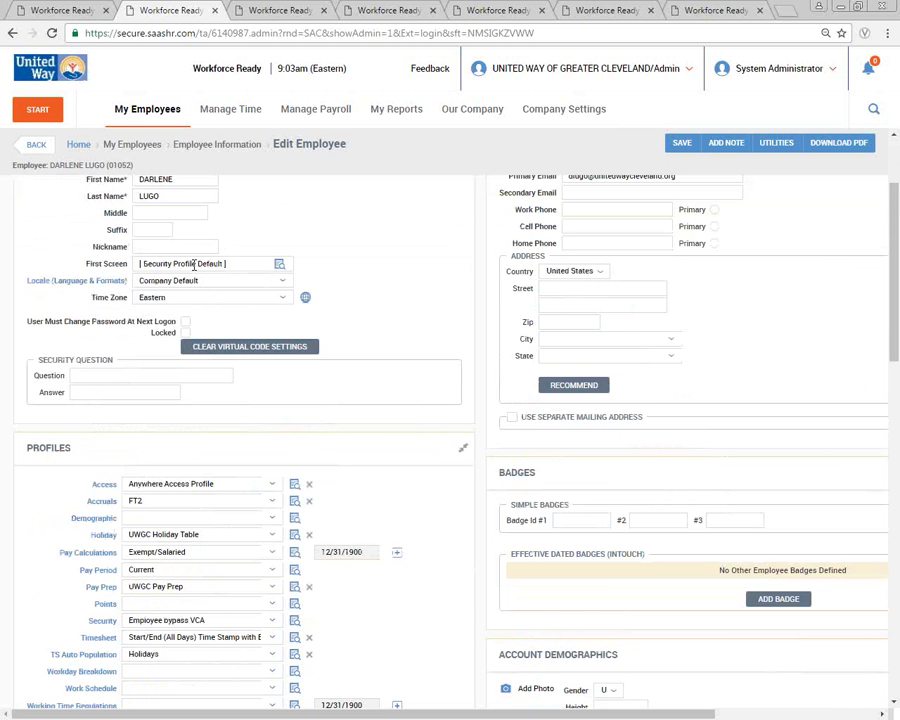
pyautogui.click(838, 11)
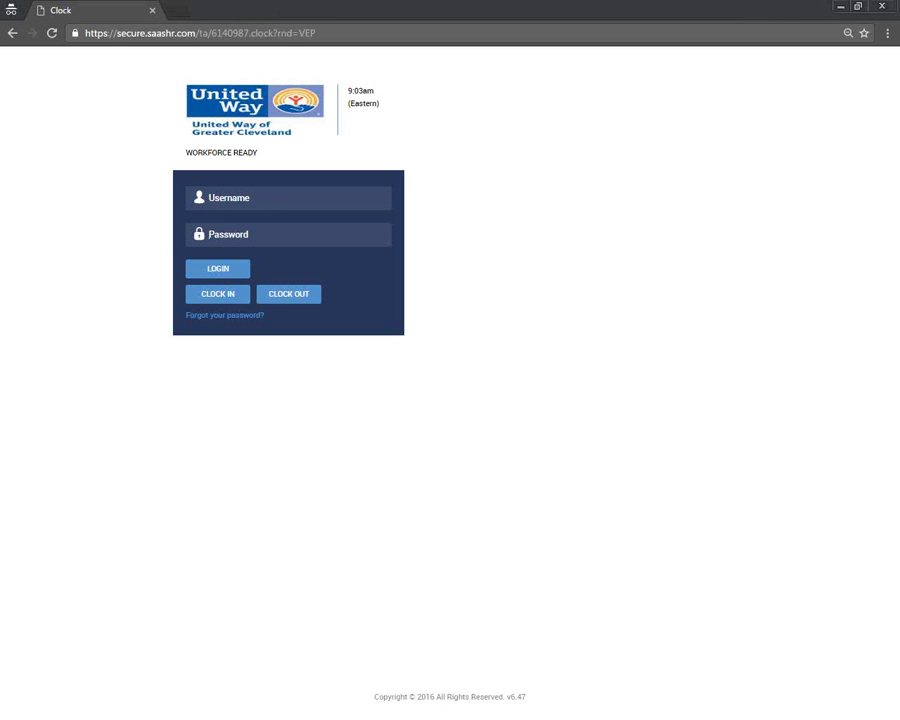
# - Log in with the test employee's username and password
pyautogui.write('TEmployee')
pyautogui.click(257, 235)
pyautogui.hotkey('ctrl', 'v')
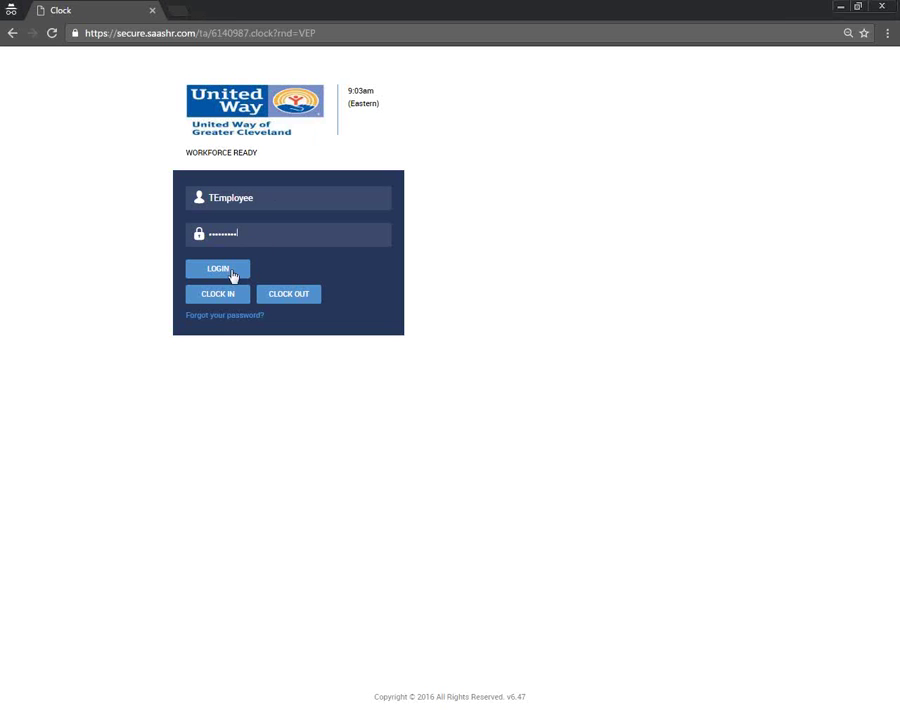
pyautogui.click(232, 271)
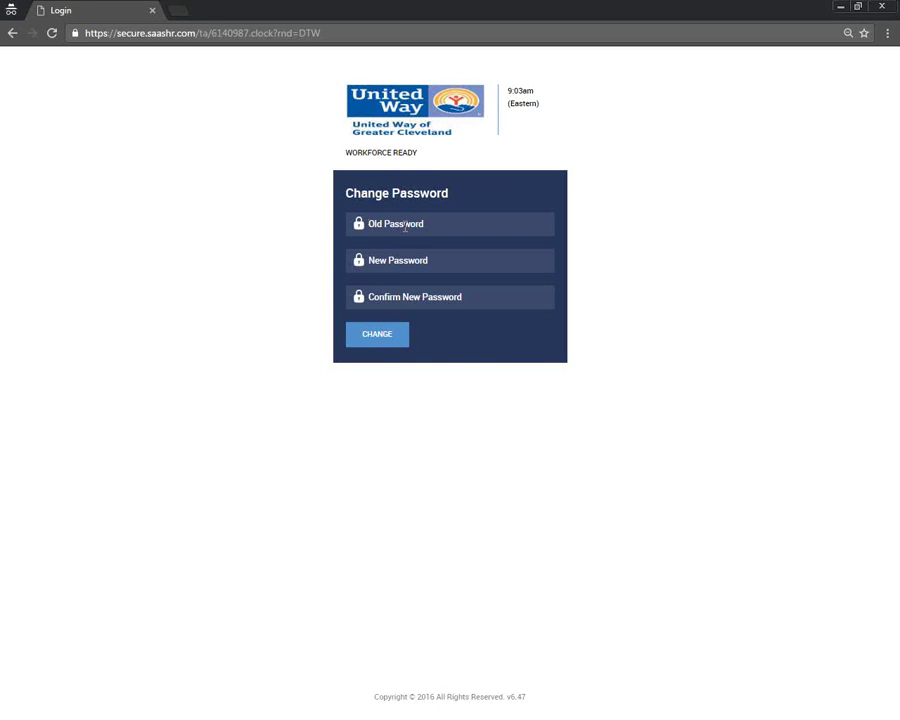
# - Change the first-login password by entering the old, new, and confirmed new passwords
pyautogui.click(405, 228)
pyautogui.hotkey('ctrl', 'v')
pyautogui.click(417, 262)
pyautogui.hotkey('ctrl', 'v')
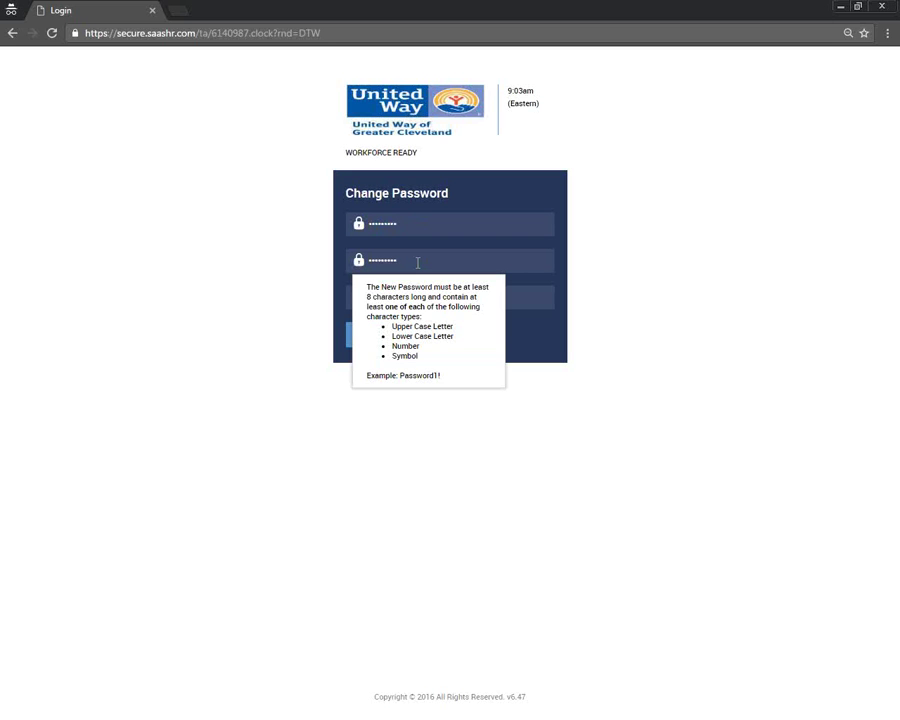
pyautogui.click(426, 298)
pyautogui.hotkey('ctrl', 'v')
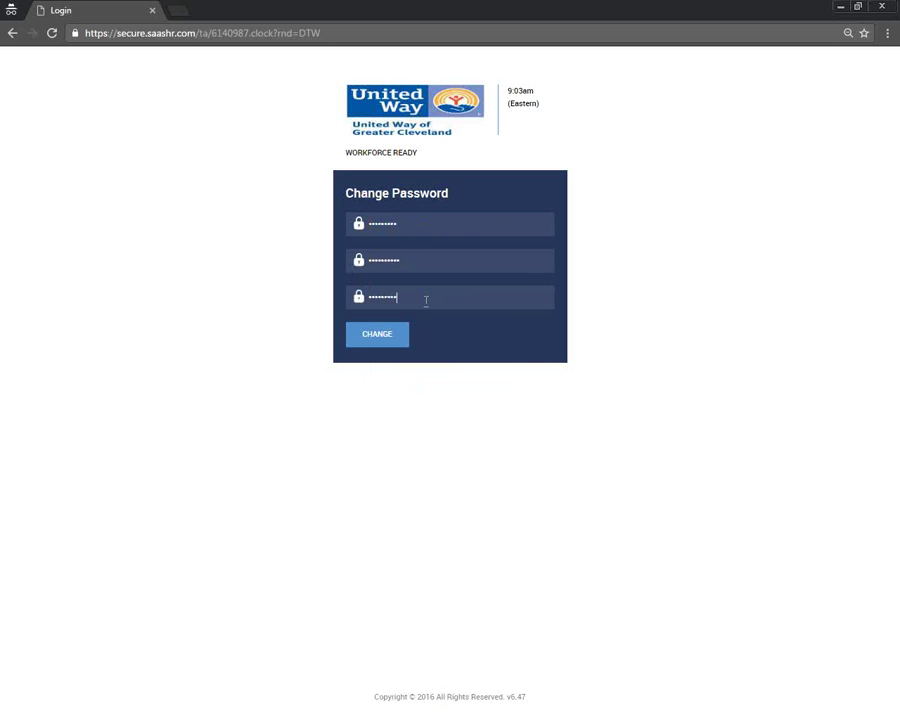
pyautogui.click(406, 328)
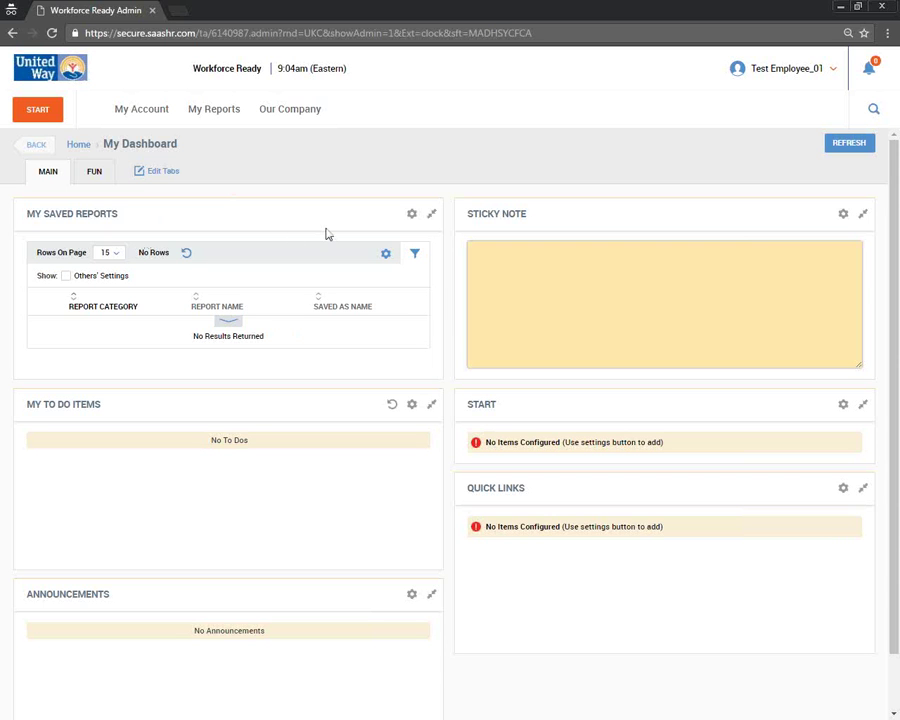
# - Point out the dashboard's Sticky Note and 'No Announcements' message, then return to the Word agenda
pyautogui.click(503, 264)
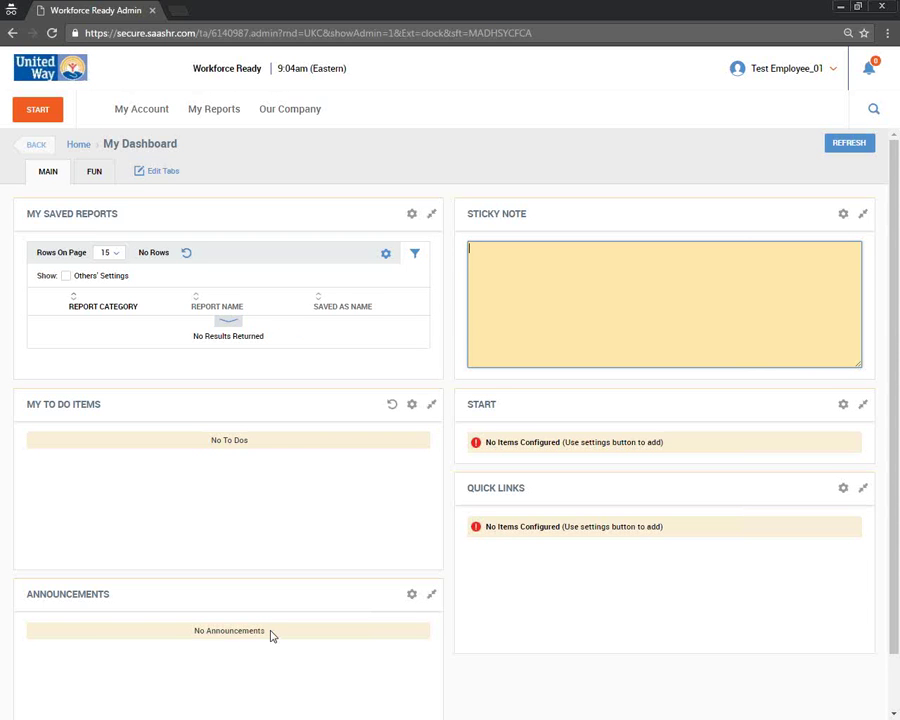
pyautogui.moveTo(270, 635); pyautogui.dragTo(199, 637)
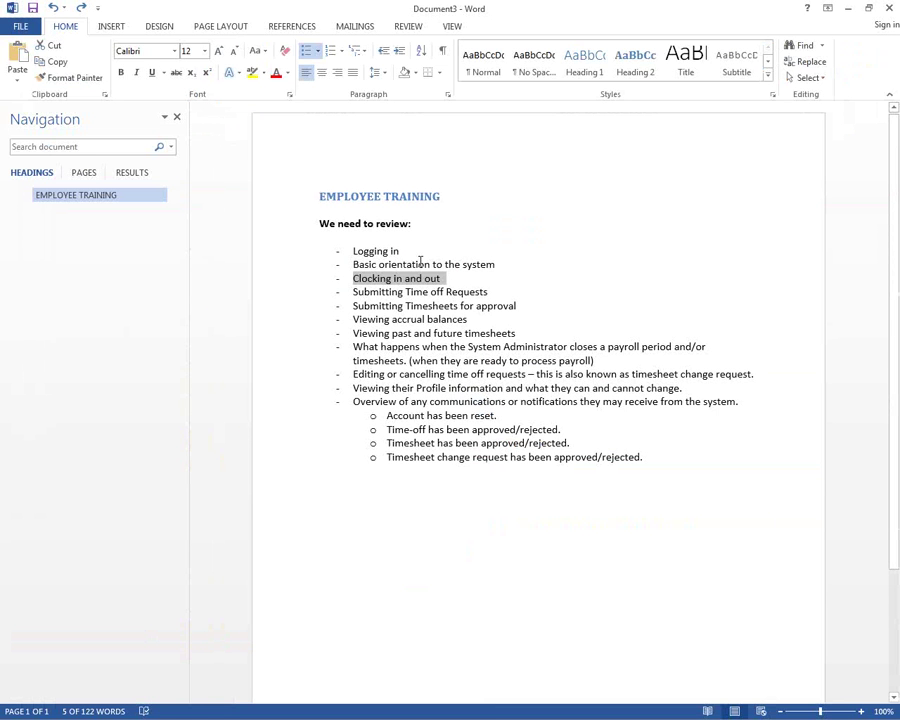
pyautogui.click(405, 252)
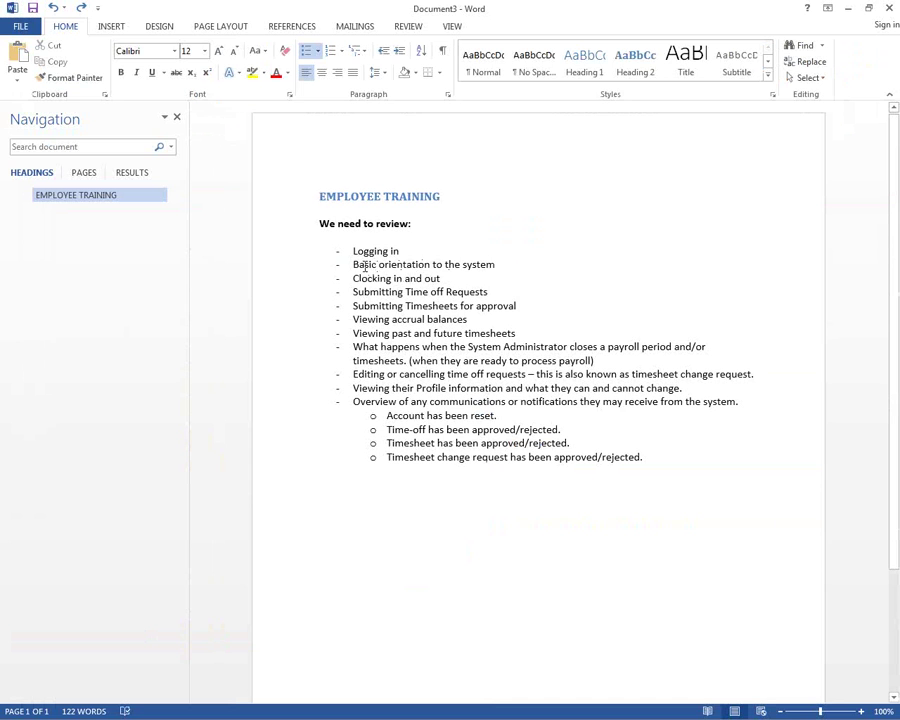
# - Highlight 'Basic orientation to the system' in the agenda and minimize Word
pyautogui.tripleClick(365, 265)
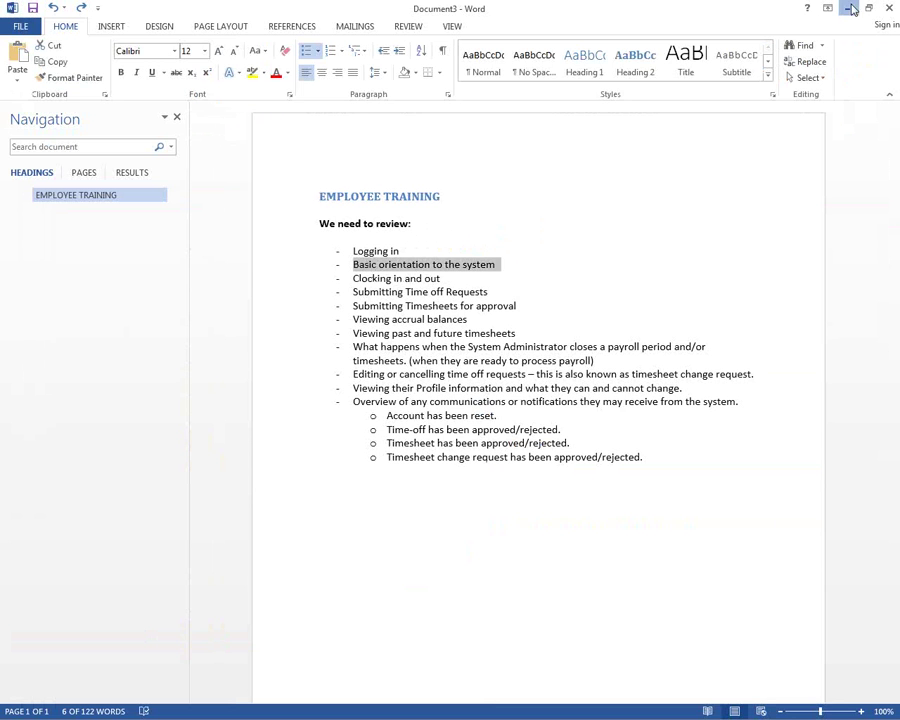
pyautogui.click(851, 8)
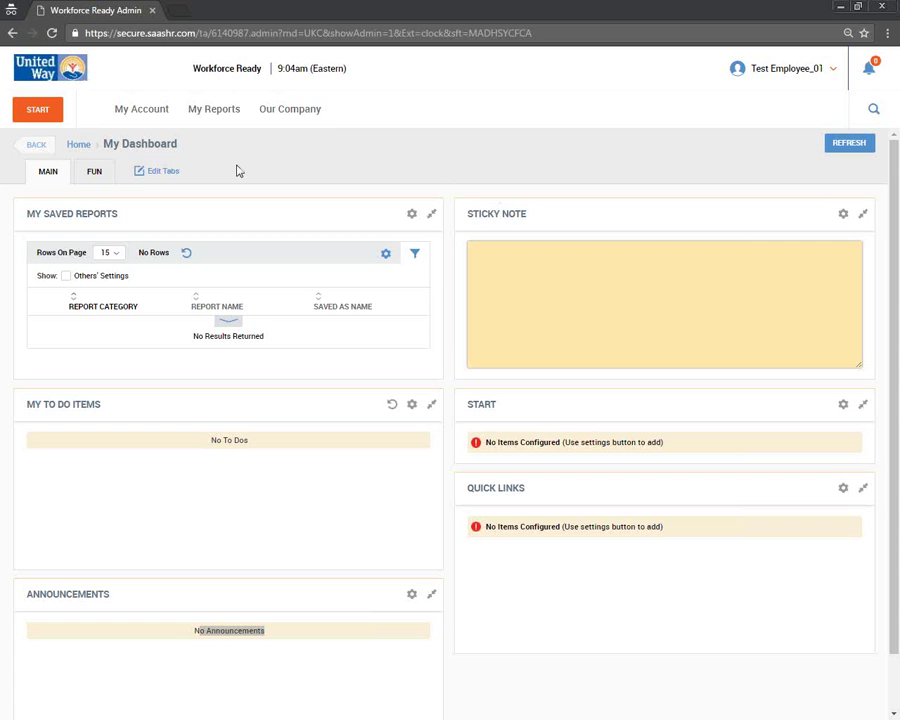
pyautogui.click(158, 126)
pyautogui.moveTo(105, 152)
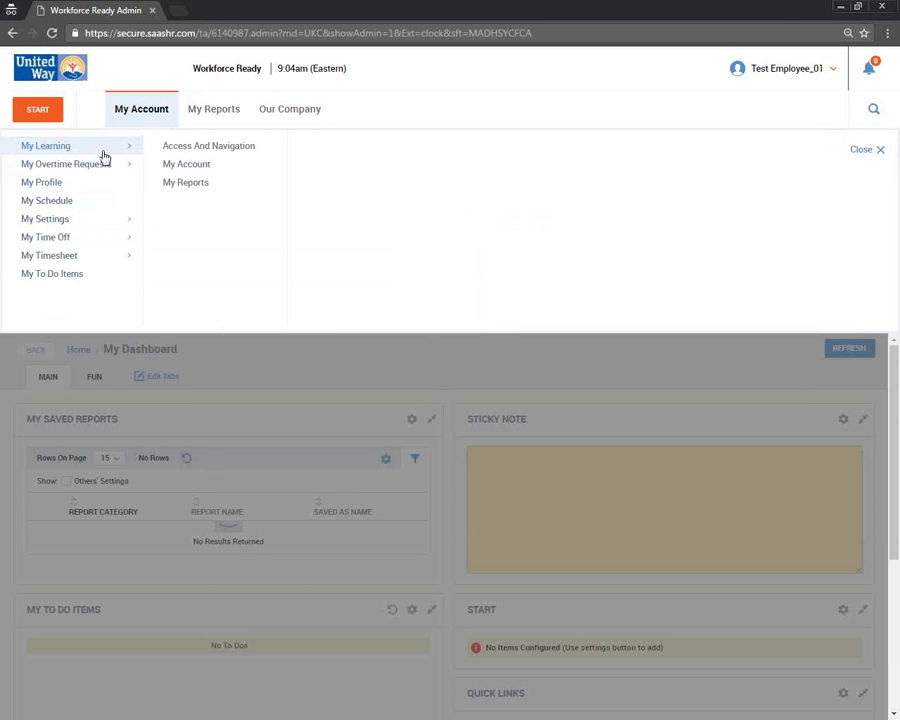
pyautogui.click(219, 151)
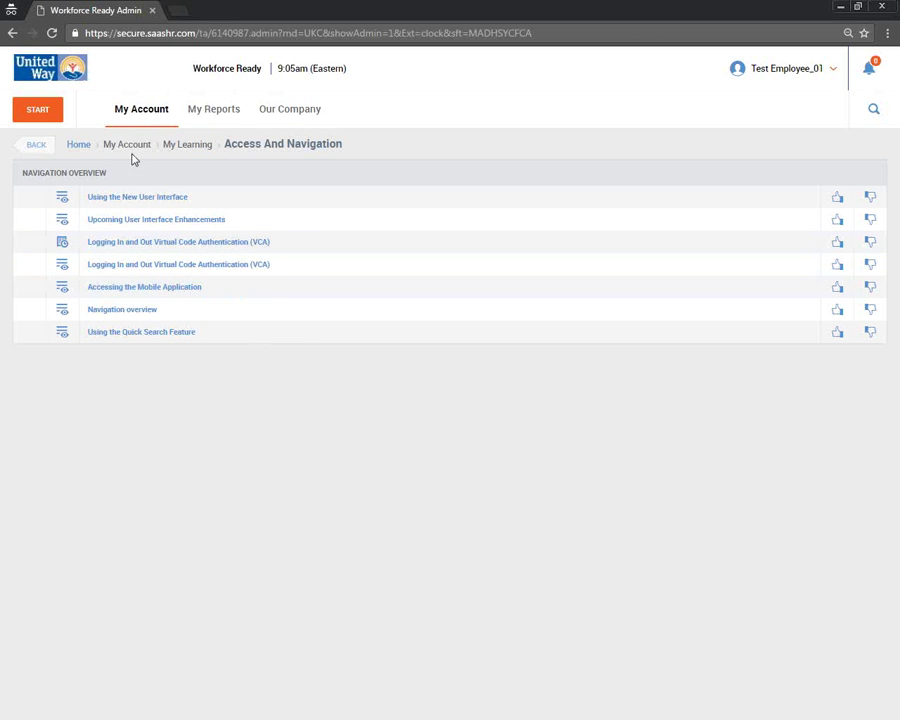
pyautogui.click(128, 110)
pyautogui.click(60, 146)
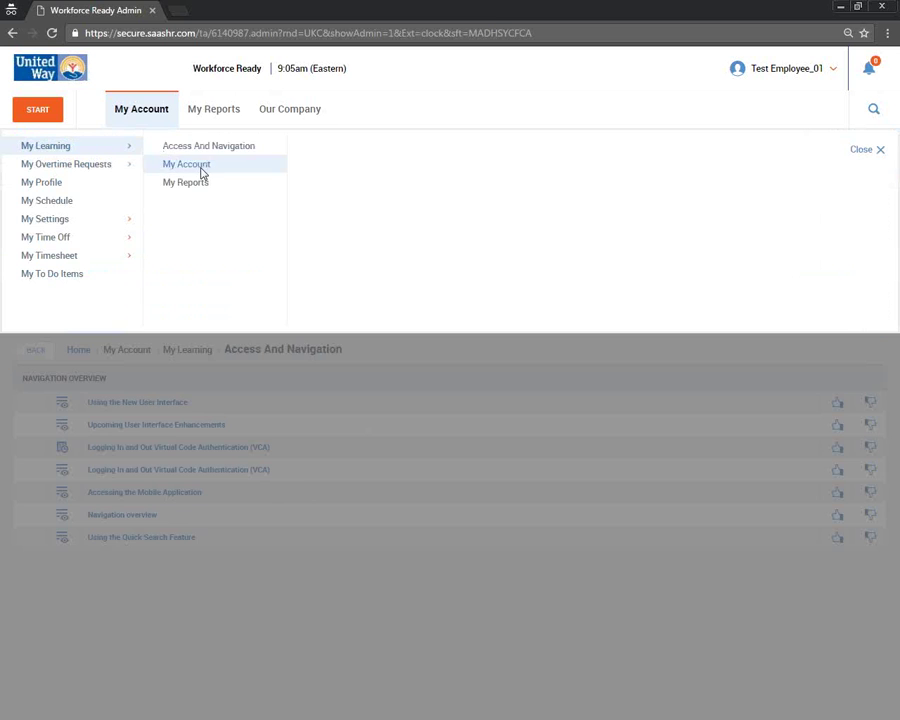
pyautogui.click(200, 166)
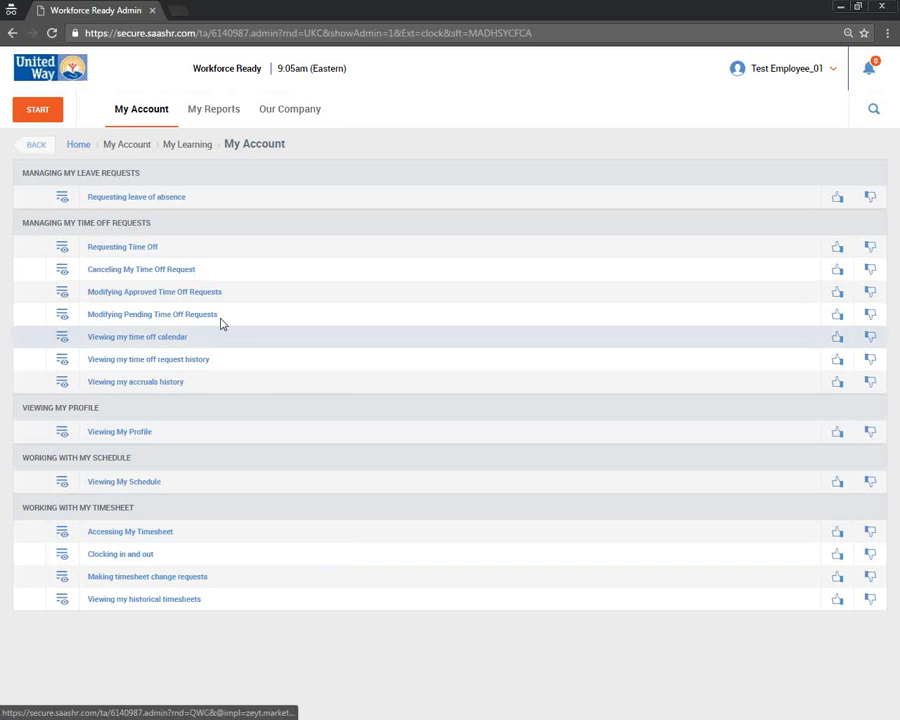
pyautogui.click(158, 122)
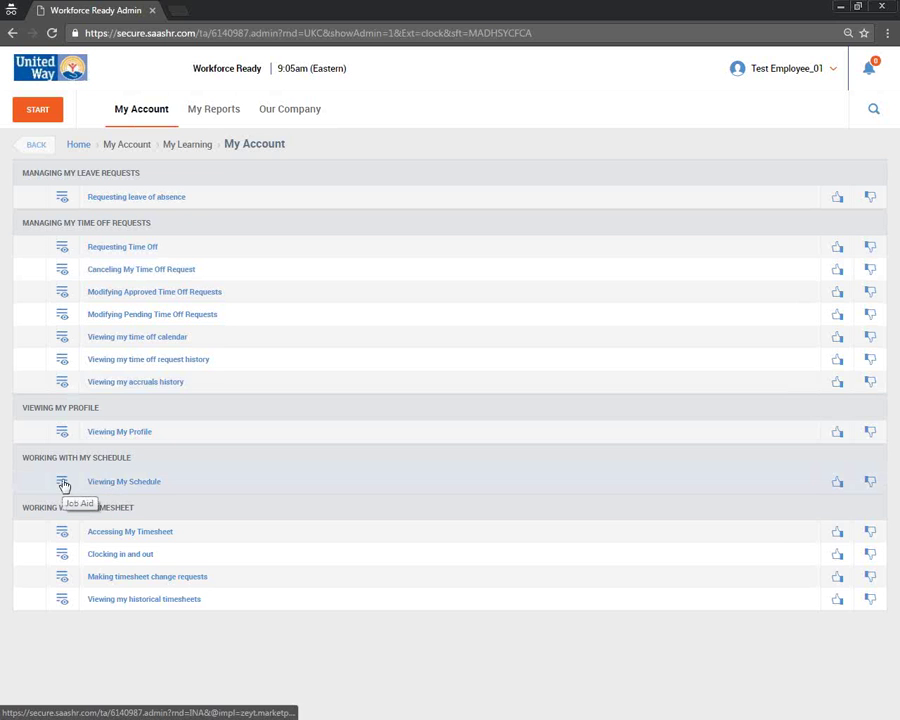
pyautogui.click(141, 109)
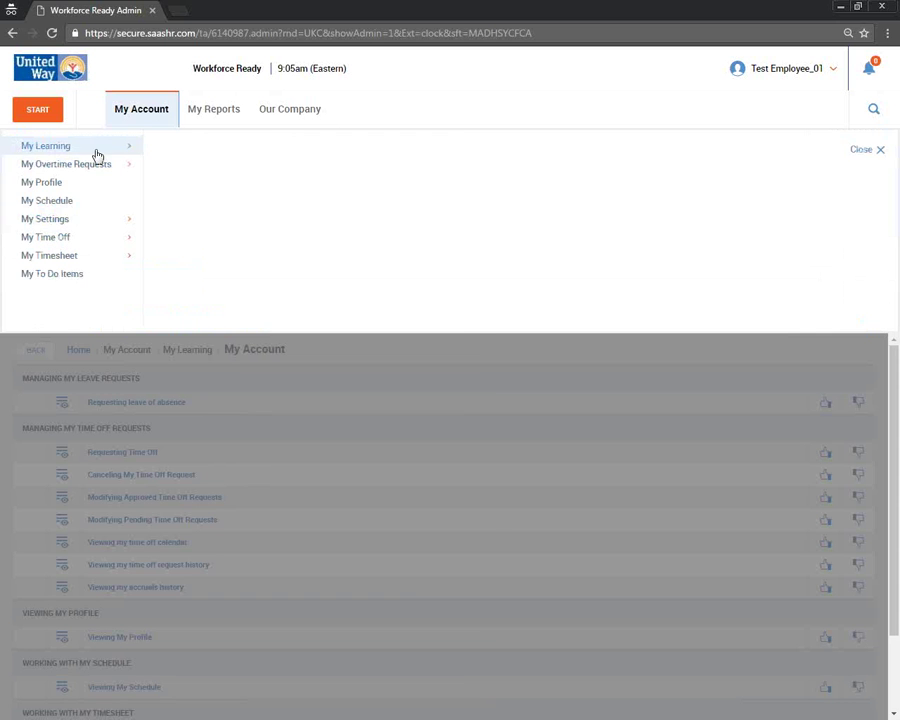
pyautogui.click(218, 184)
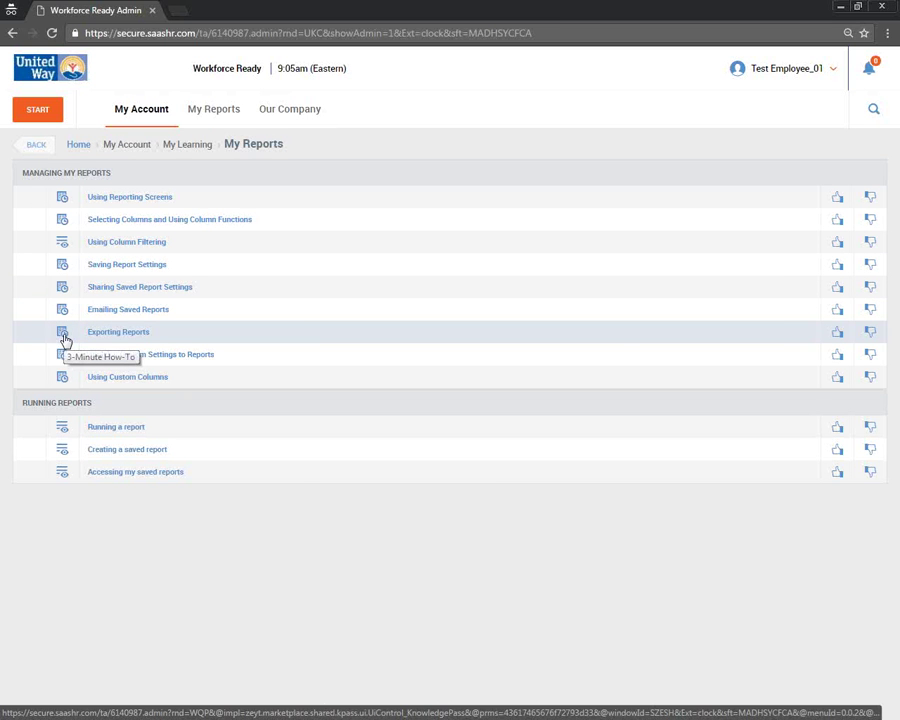
pyautogui.click(64, 339)
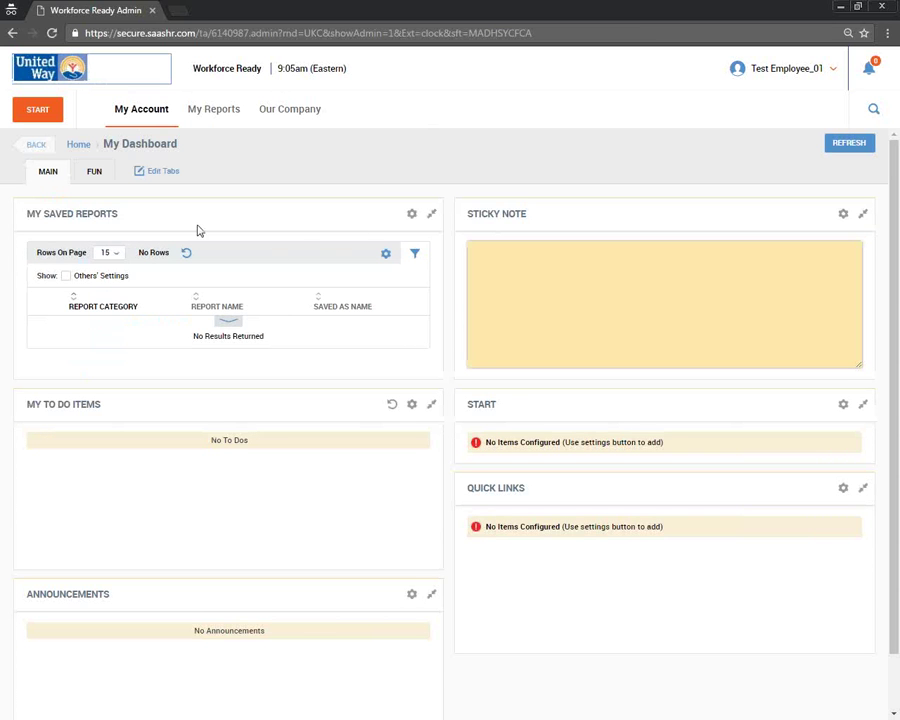
# - Show the FUN dashboard tab, then log out from the Test Employee_01 account menu
pyautogui.click(95, 177)
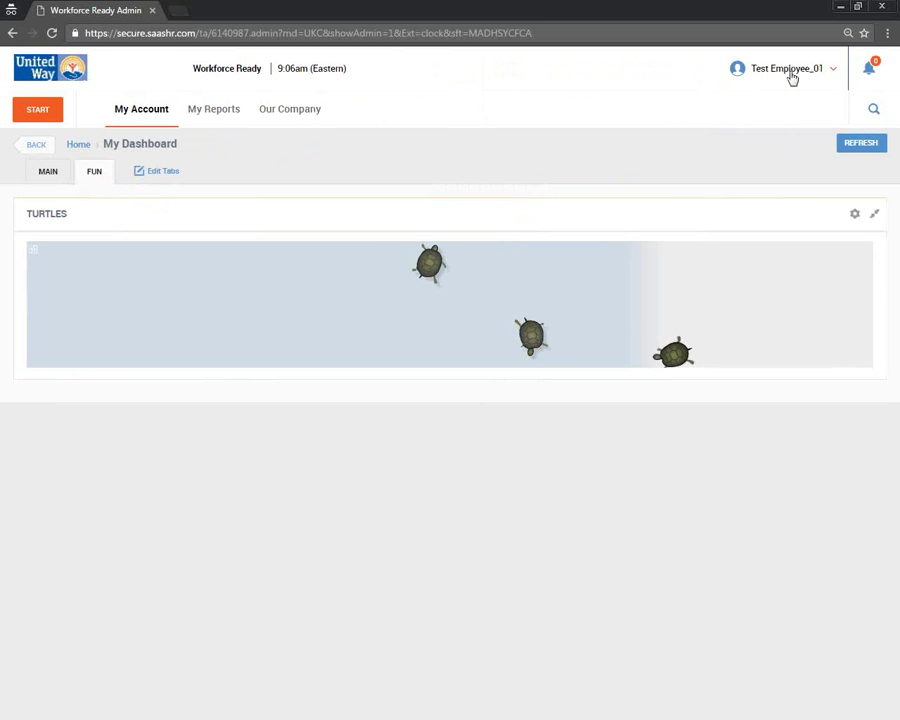
pyautogui.click(792, 70)
pyautogui.click(778, 106)
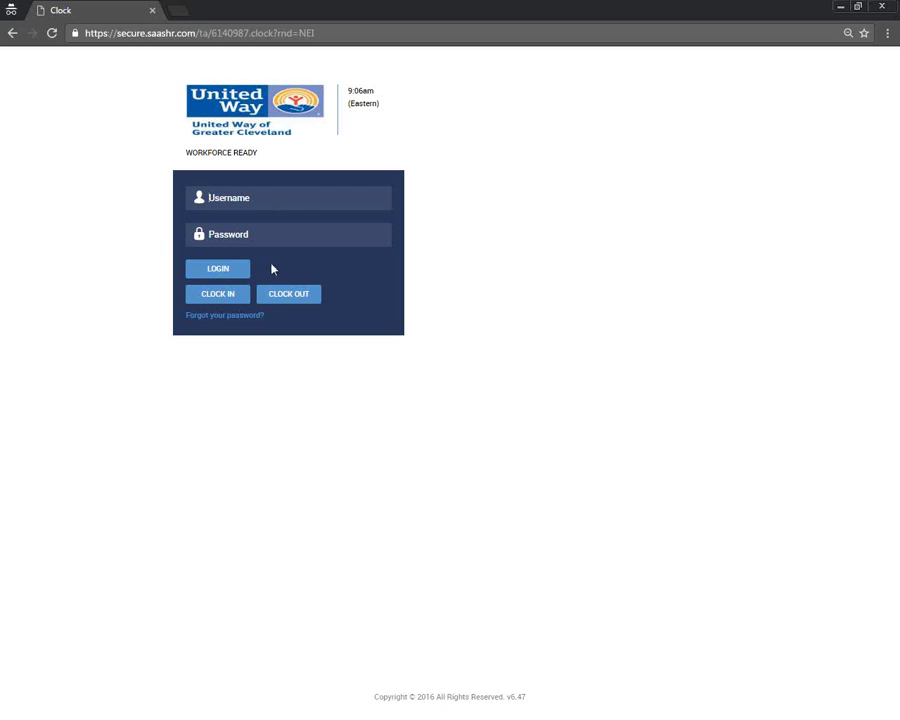
# - Clock the test employee in and highlight the Punched In Successfully message
pyautogui.click(272, 190)
pyautogui.write('TEmployee')
pyautogui.press('Tab')
pyautogui.write('**********')
pyautogui.click(236, 304)
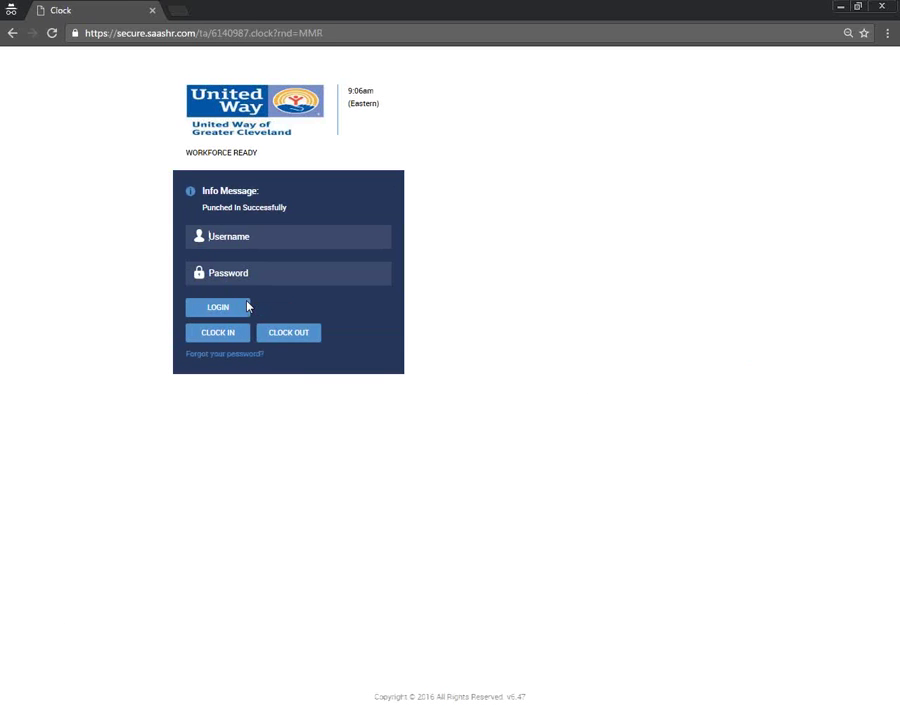
pyautogui.tripleClick(288, 208)
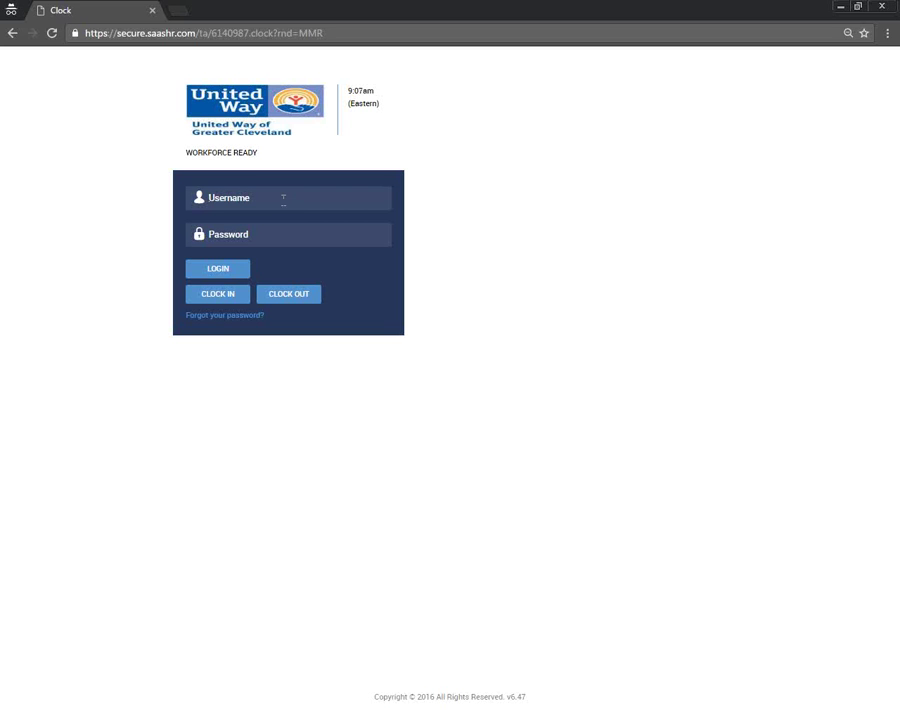
# - Log back in as the test employee to reach My Dashboard
pyautogui.click(283, 197)
pyautogui.write('TEmployee')
pyautogui.press('Tab')
pyautogui.hotkey('ctrl', 'v')
pyautogui.click(201, 272)
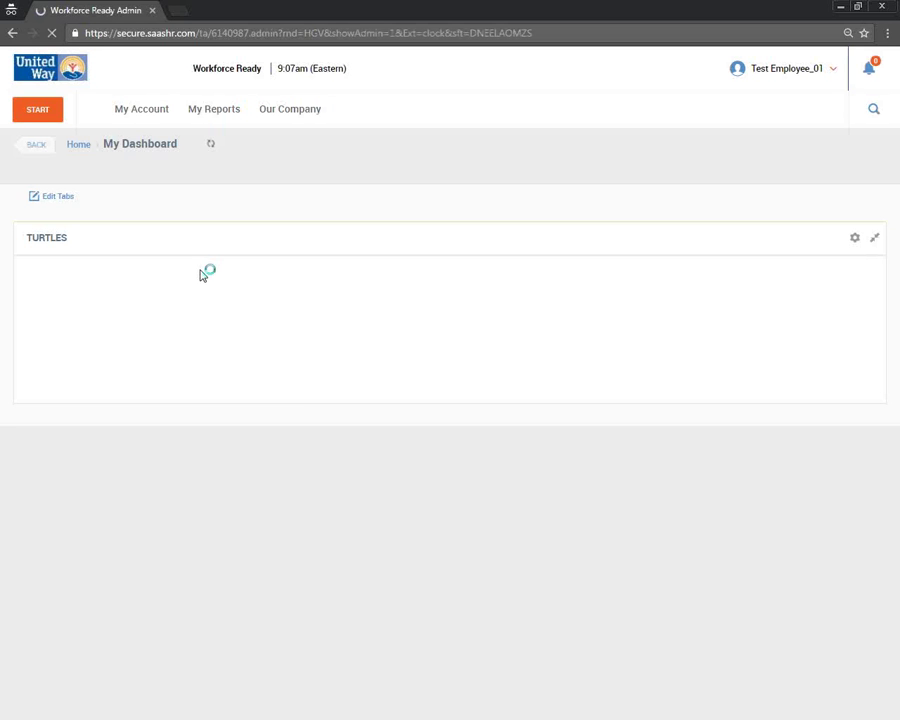
# - Open the current timesheet and point out Thu 10's 9:06a start and empty end time
pyautogui.click(153, 118)
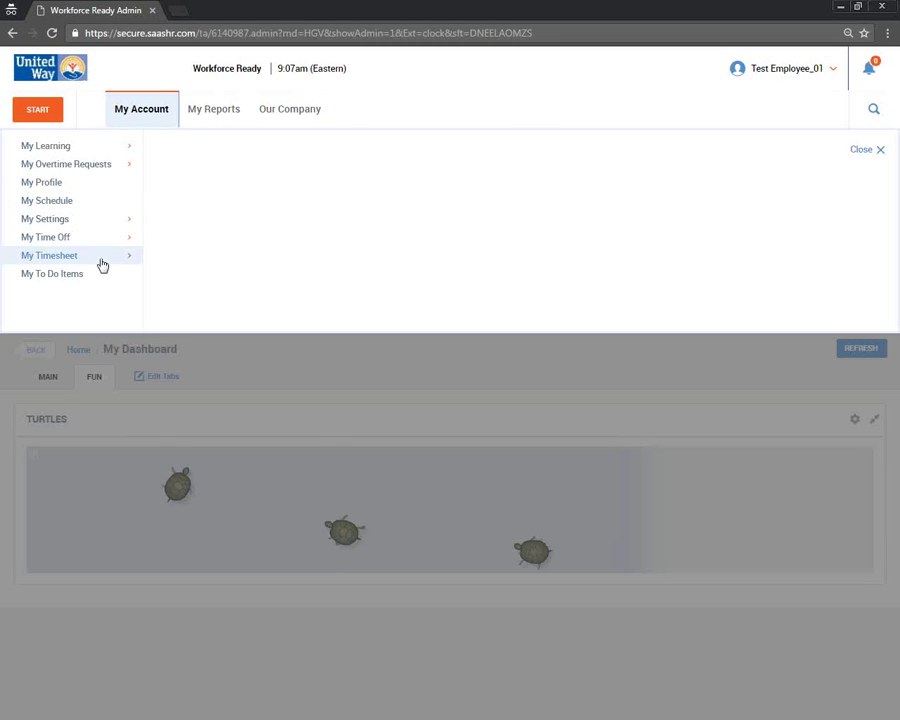
pyautogui.moveTo(100, 259)
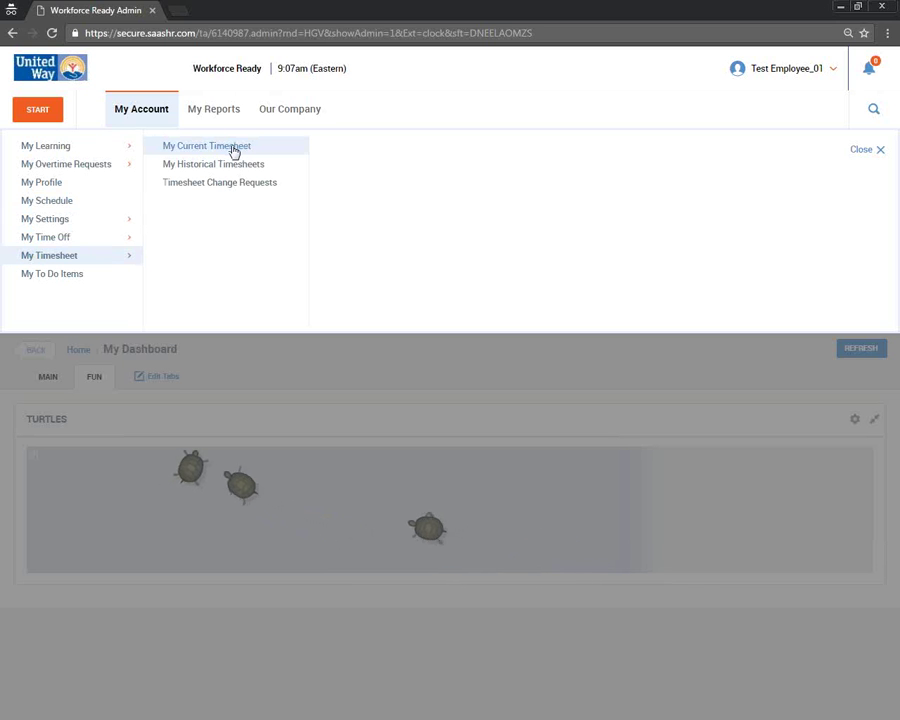
pyautogui.click(233, 151)
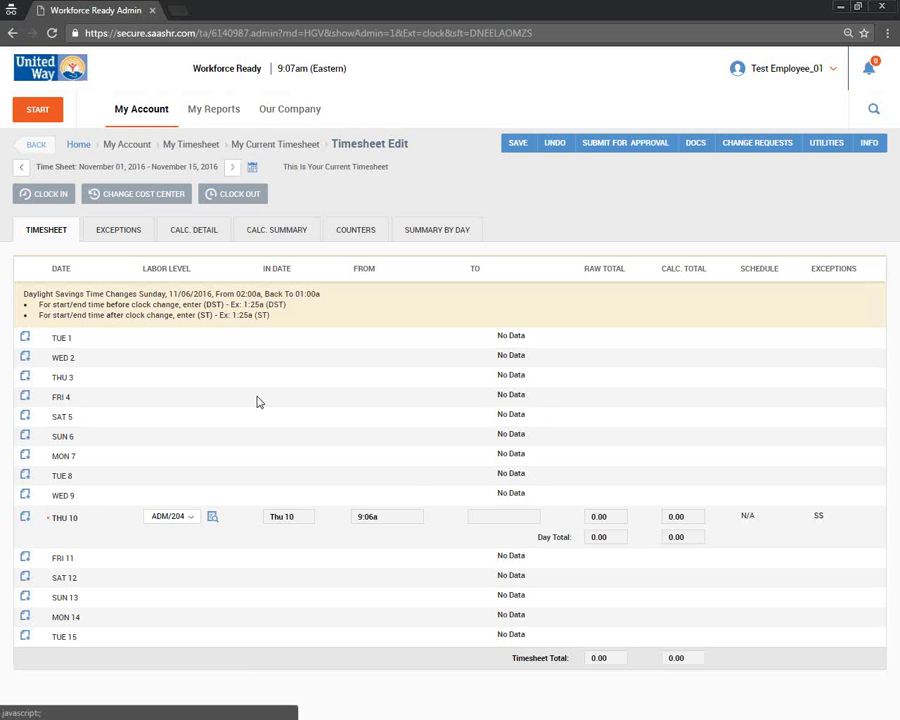
pyautogui.click(379, 521)
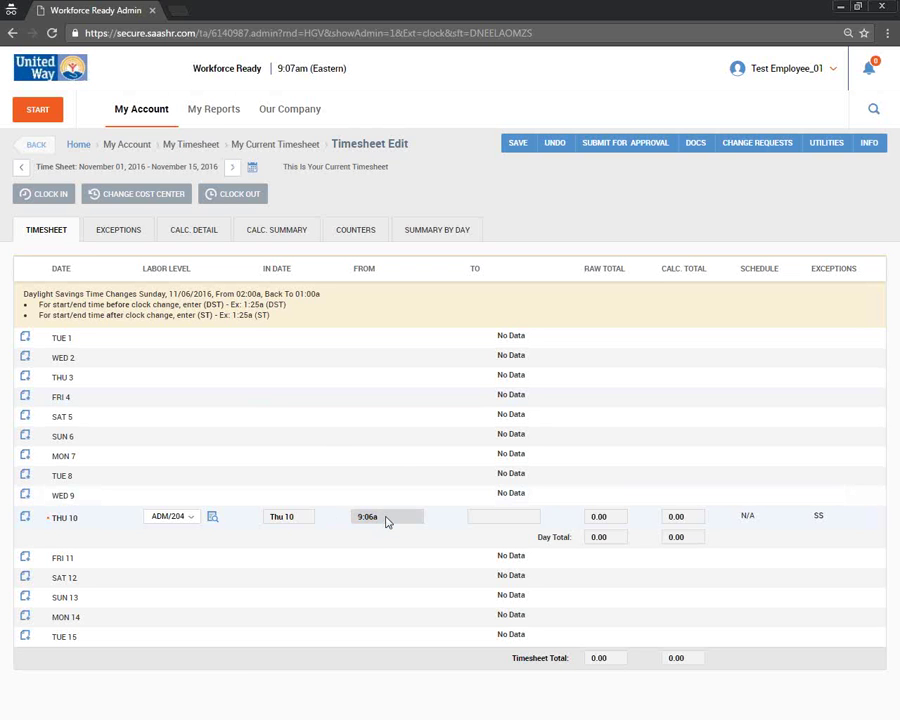
pyautogui.click(504, 522)
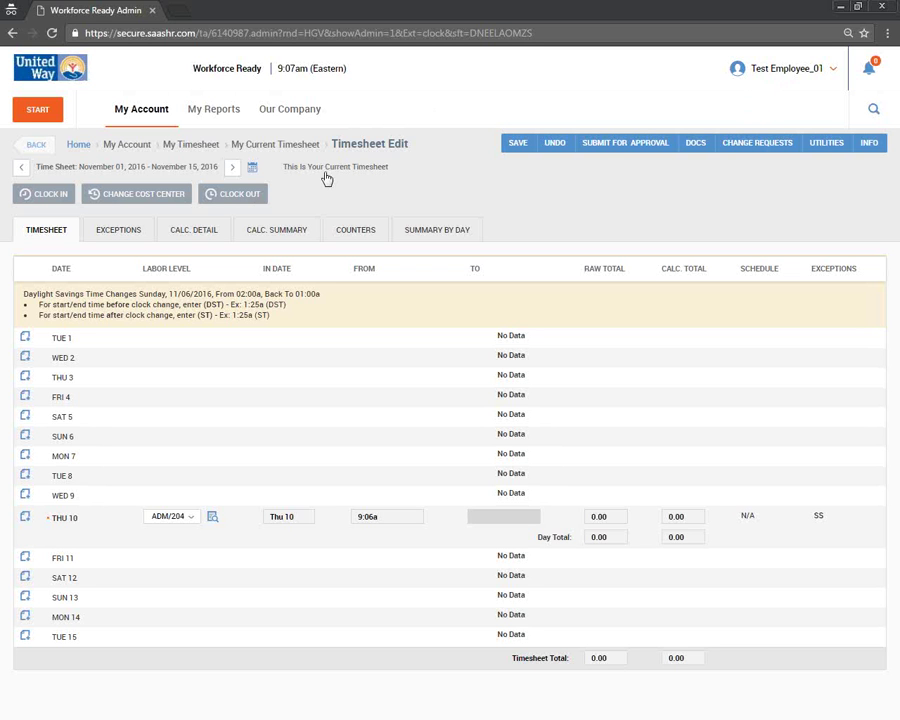
# - Clock out, recording Thu 10's punch from 9:06a to 9:07a
pyautogui.click(239, 196)
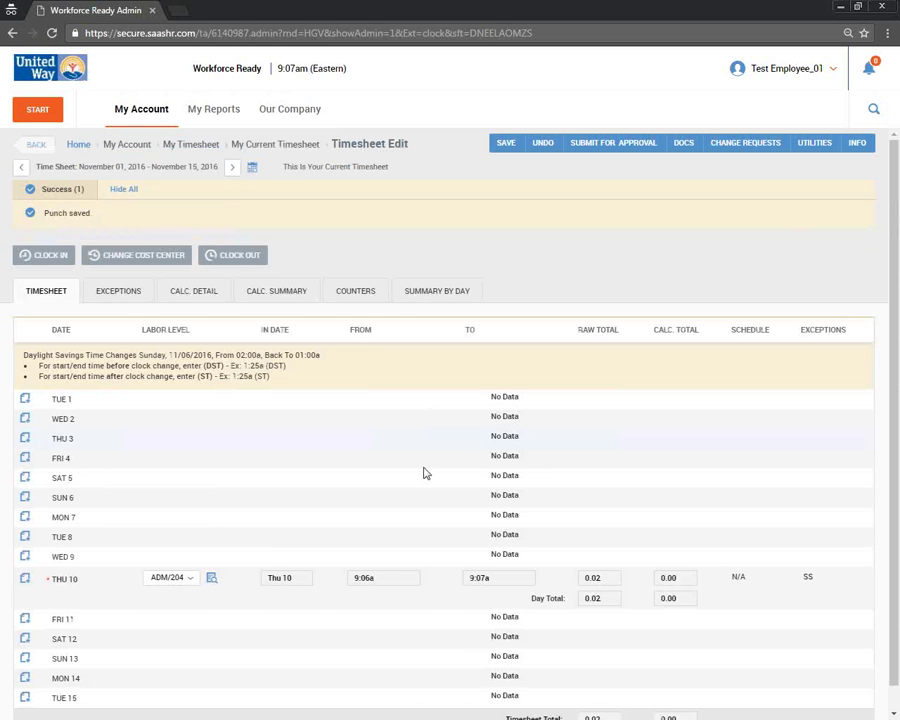
pyautogui.click(498, 582)
pyautogui.click(389, 581)
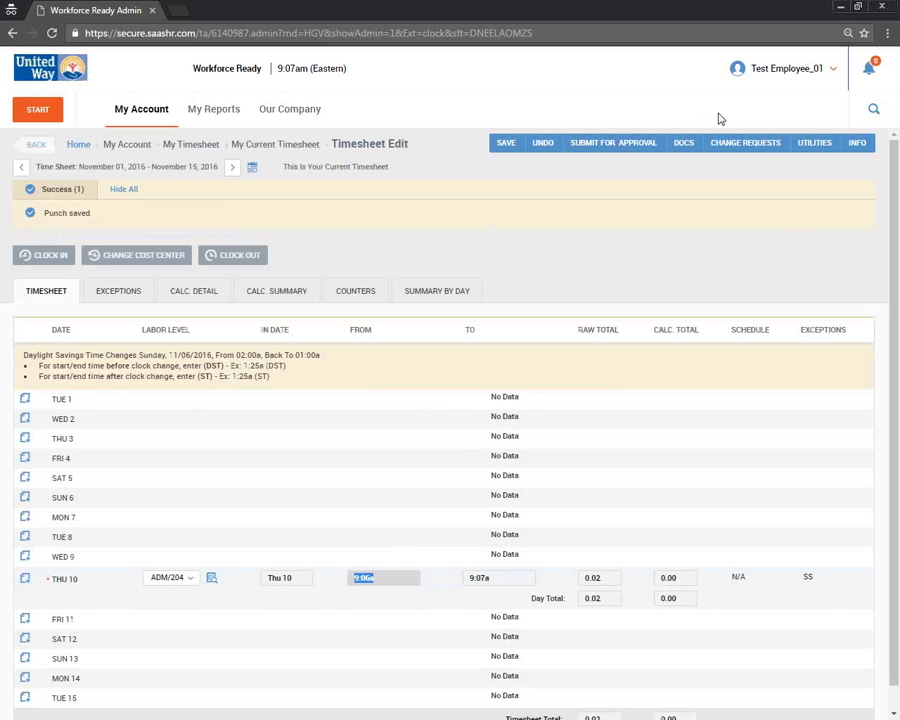
pyautogui.click(770, 78)
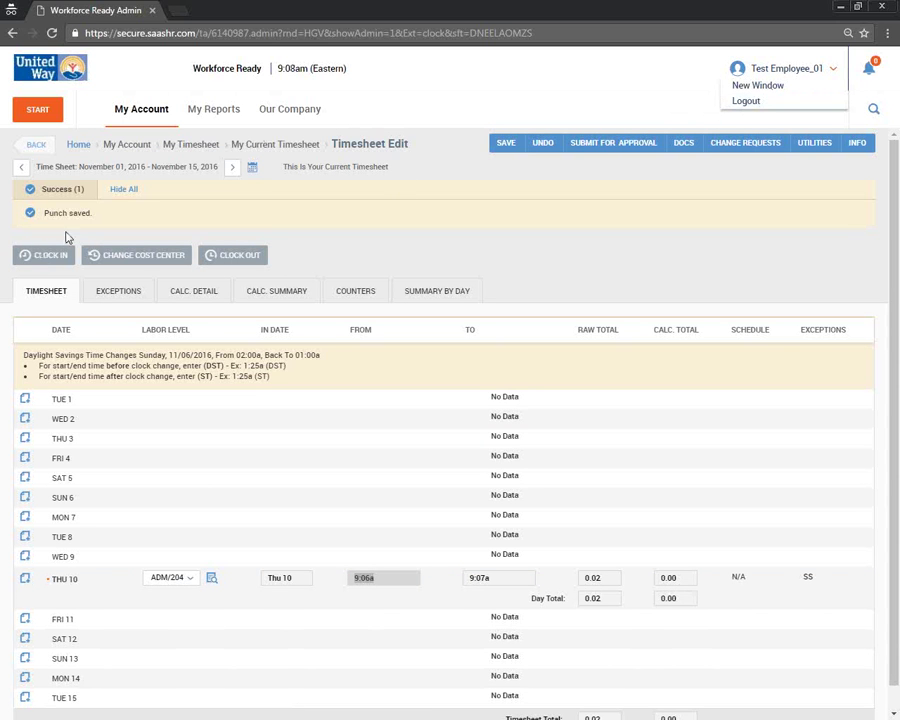
pyautogui.click(212, 258)
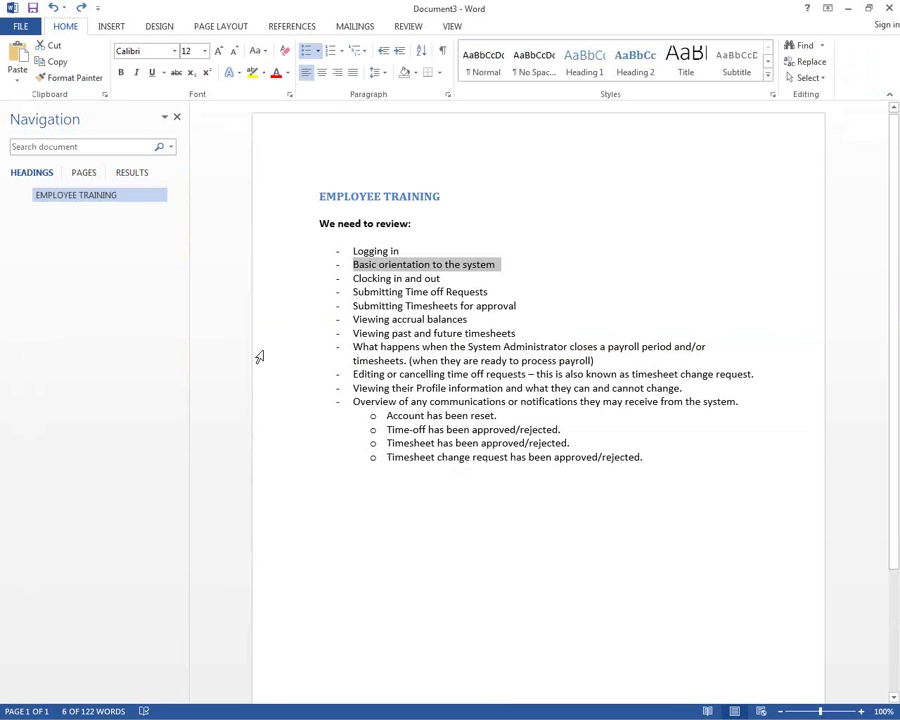
# - Select 'Clocking in and out' and 'Submitting Time off Requests' in the agenda, then minimize Word
pyautogui.tripleClick(368, 280)
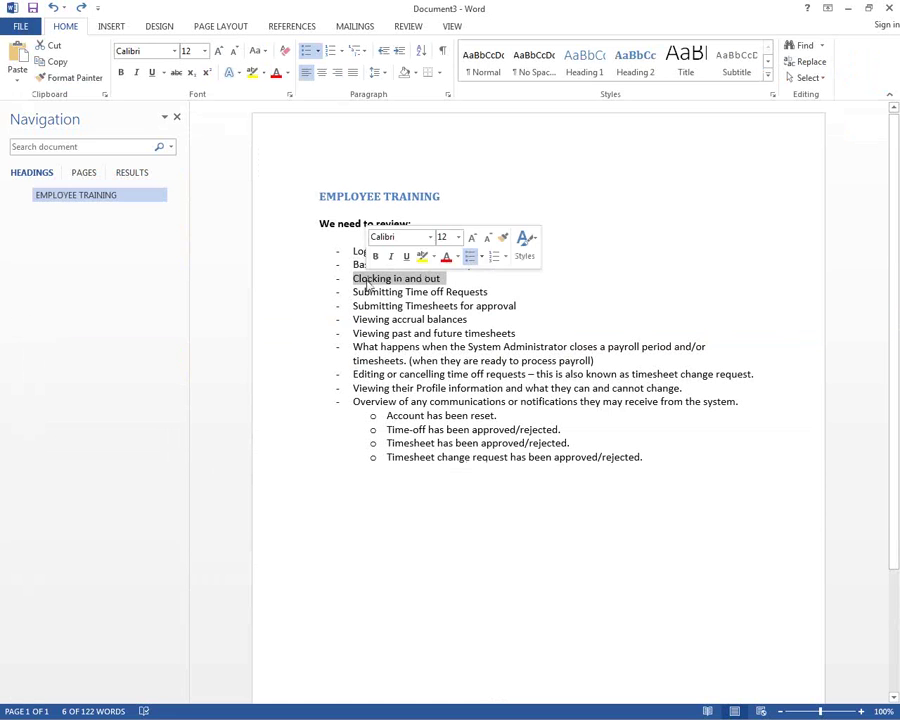
pyautogui.moveTo(355, 293); pyautogui.dragTo(476, 294)
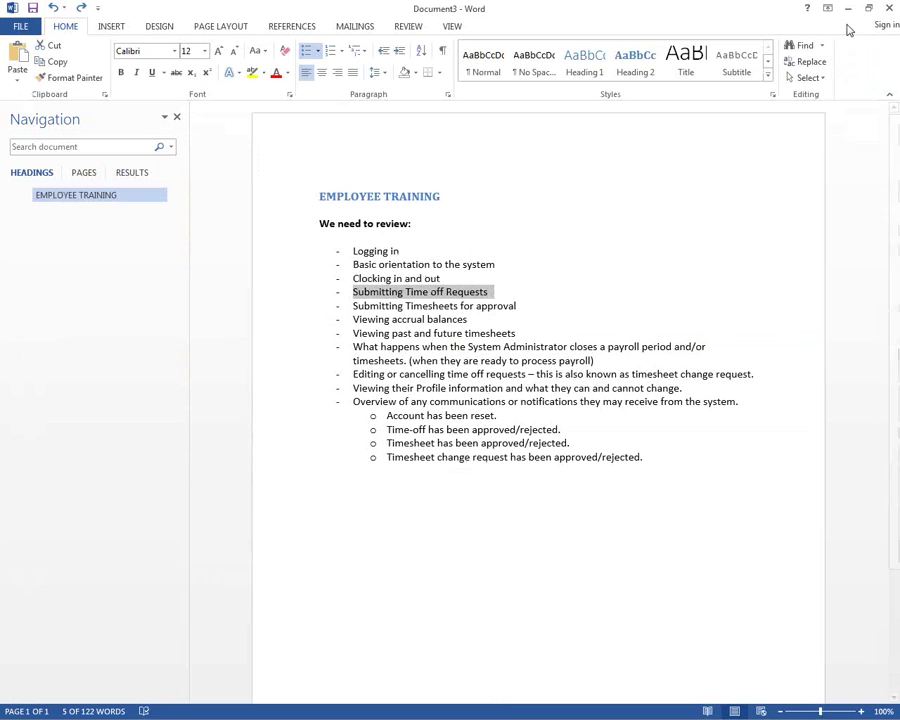
pyautogui.click(848, 12)
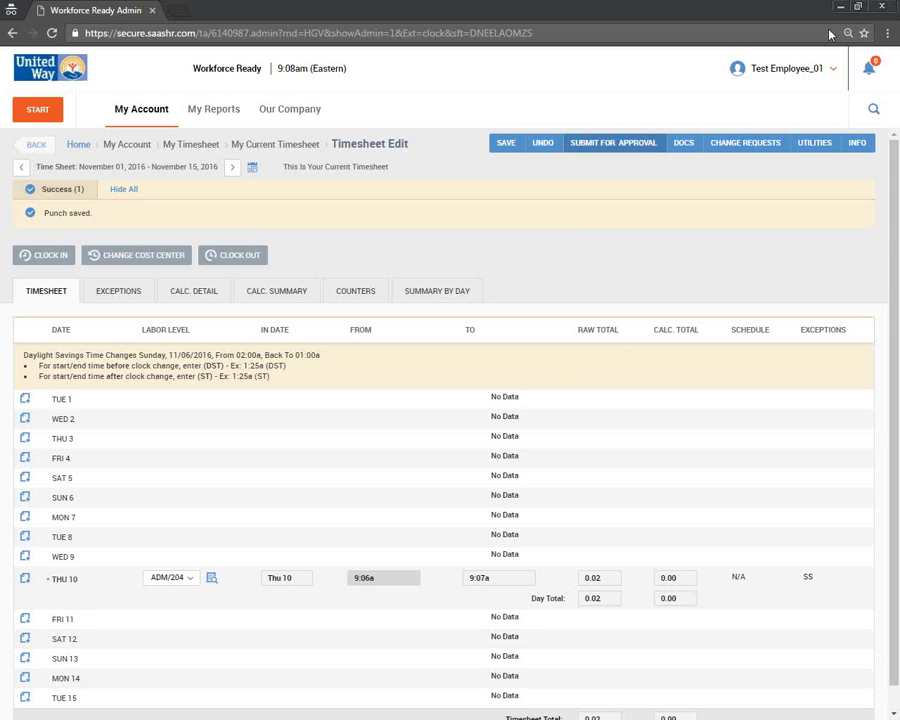
pyautogui.click(142, 112)
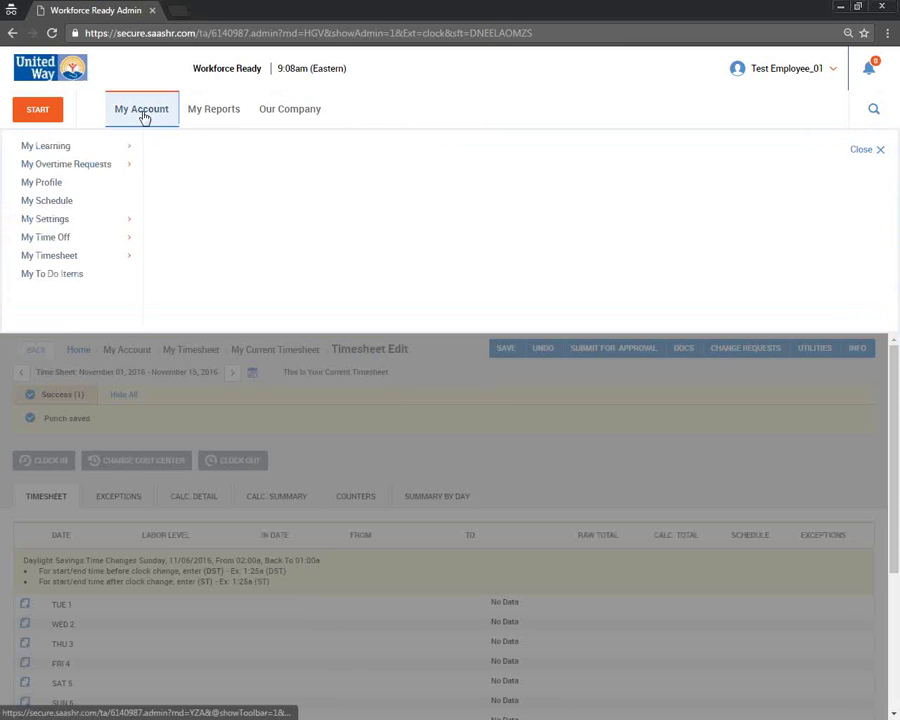
# - Open the My Account page under My Learning and its Requesting Time Off topic
pyautogui.click(87, 241)
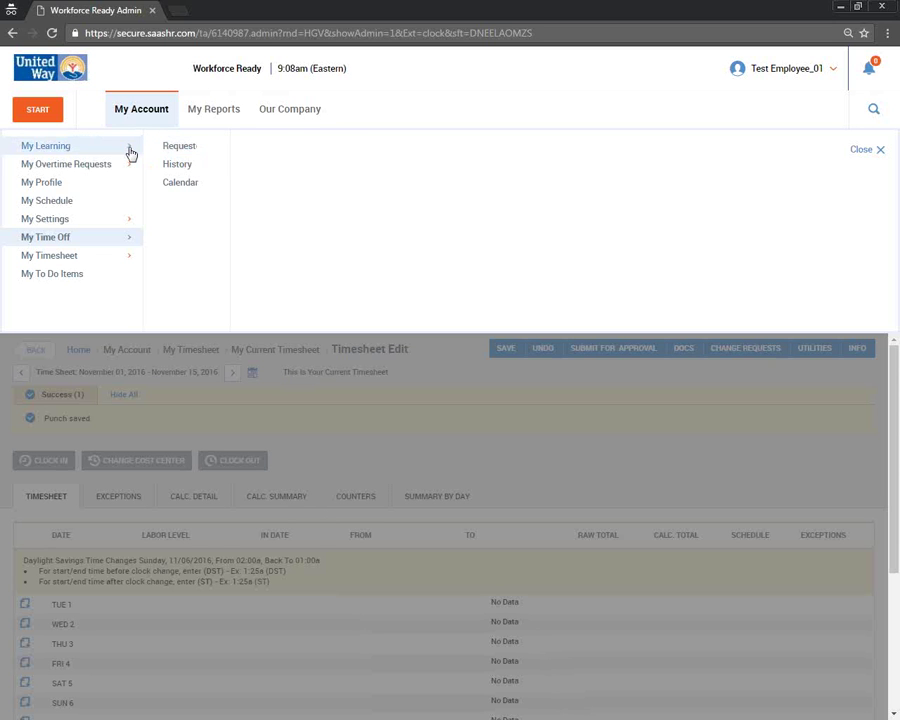
pyautogui.moveTo(135, 151)
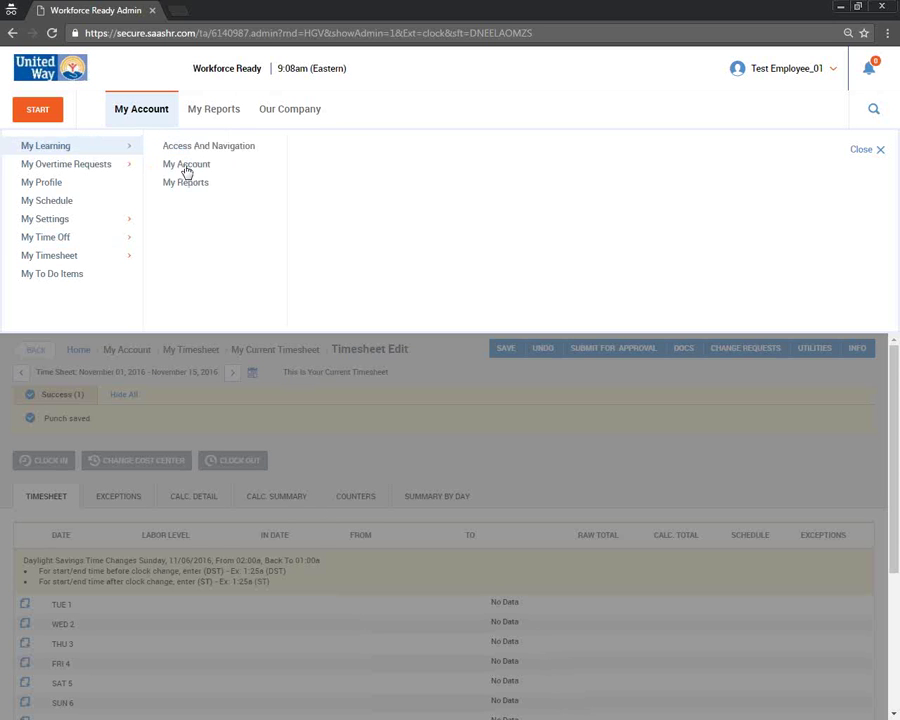
pyautogui.click(183, 164)
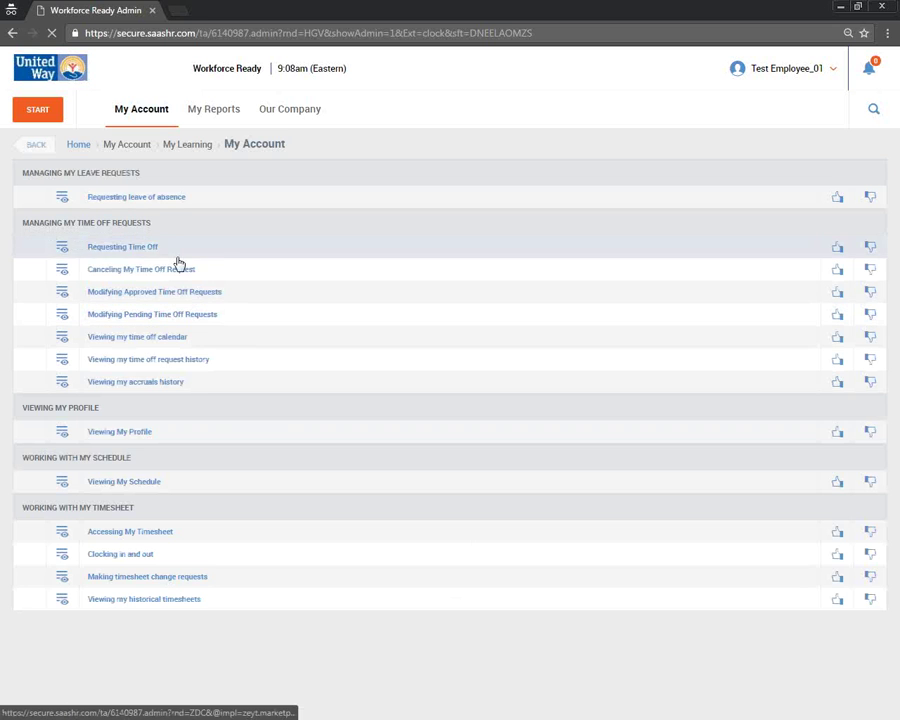
pyautogui.click(128, 250)
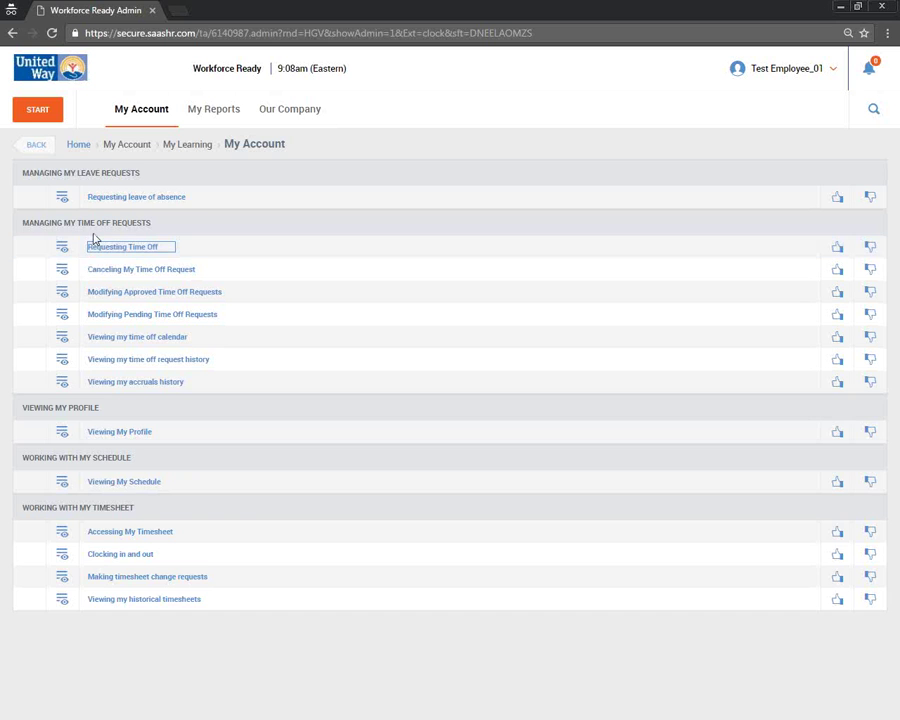
# - Open the Request Time Off form from My Account > My Time Off
pyautogui.click(133, 113)
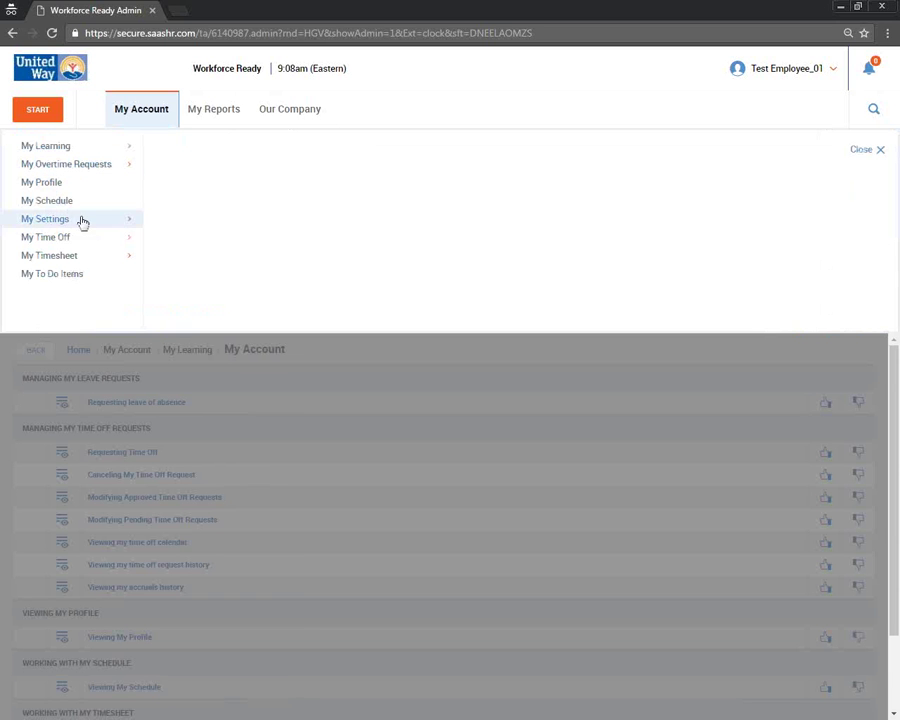
pyautogui.click(90, 237)
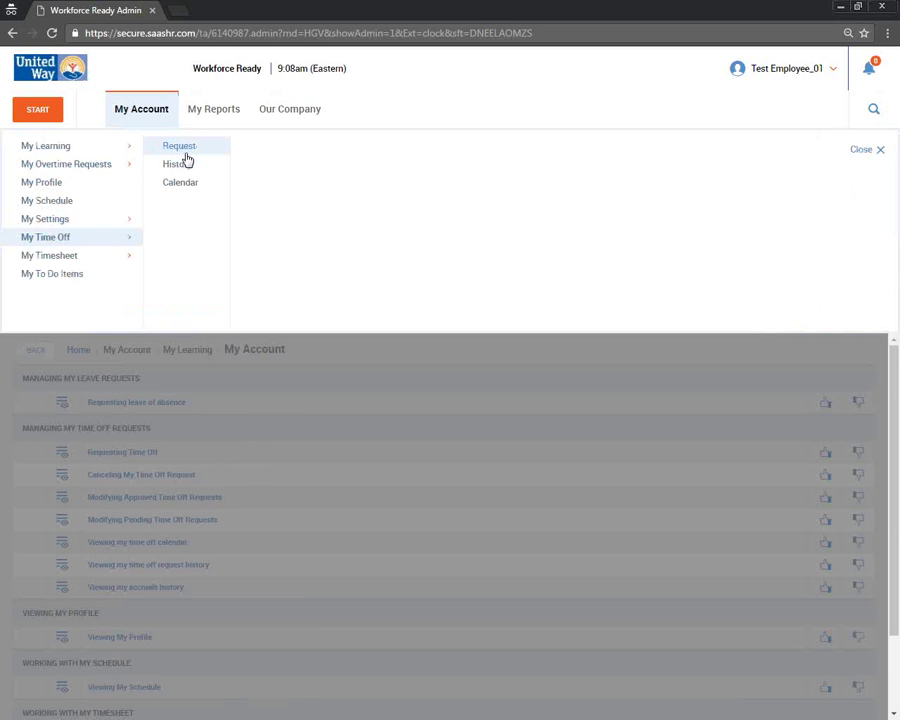
pyautogui.click(191, 149)
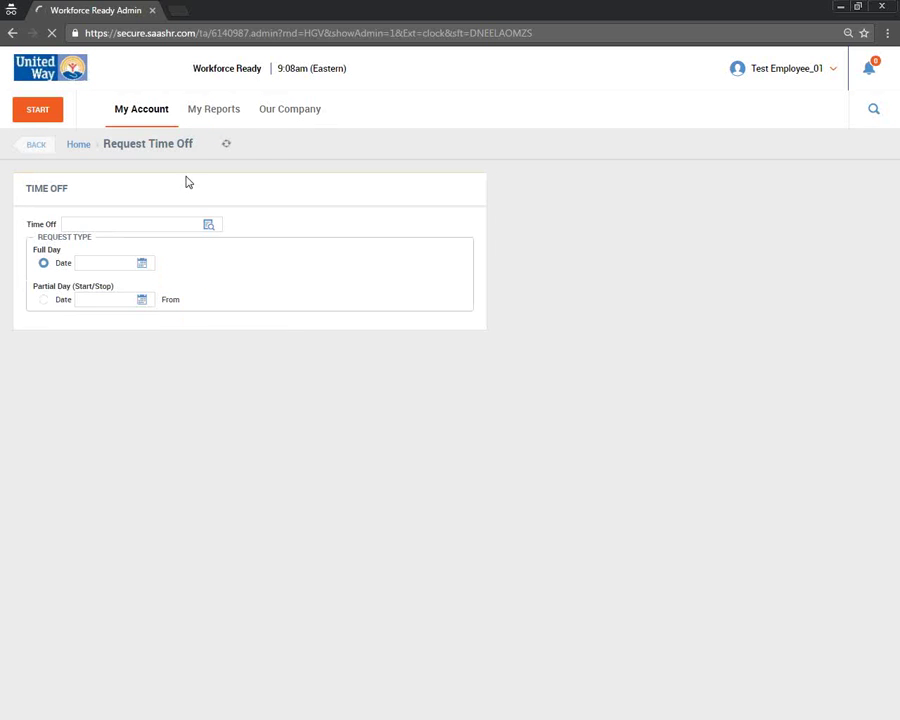
# - Choose Vacation from the Time Off type lookup
pyautogui.click(208, 226)
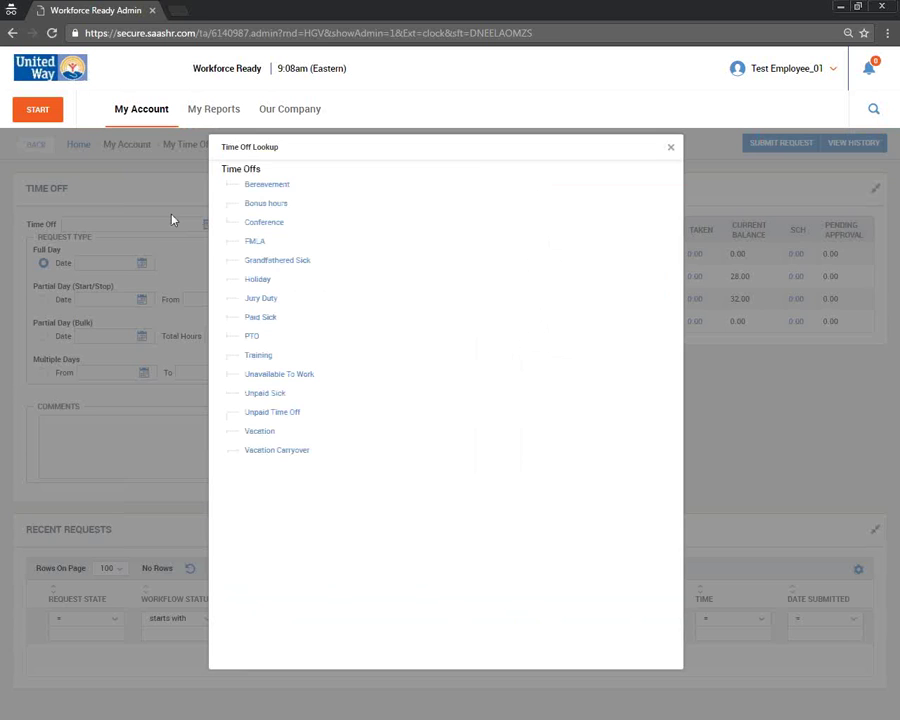
pyautogui.click(172, 219)
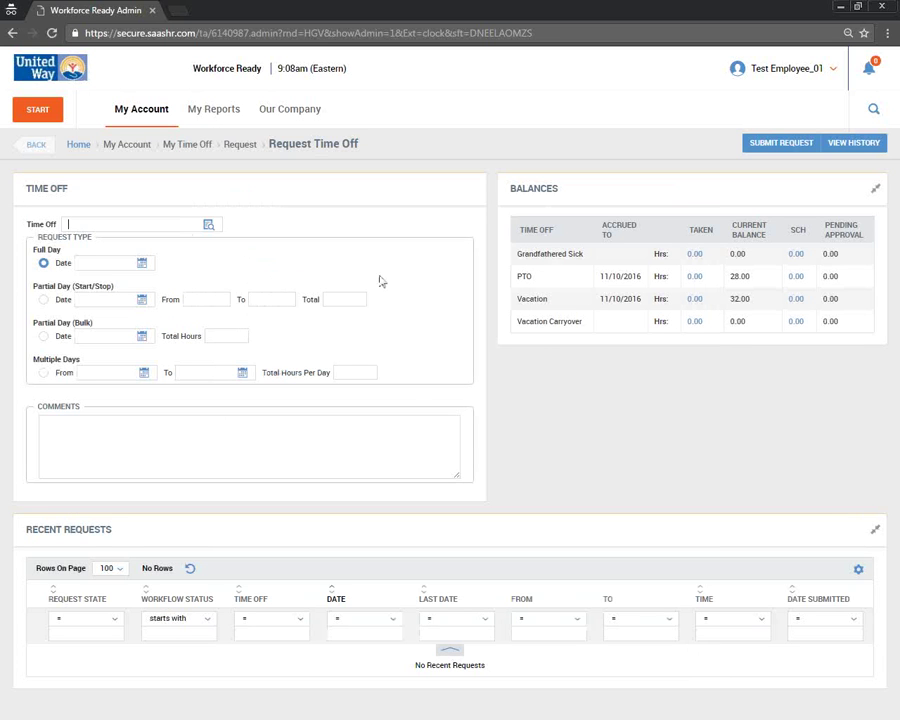
pyautogui.click(209, 227)
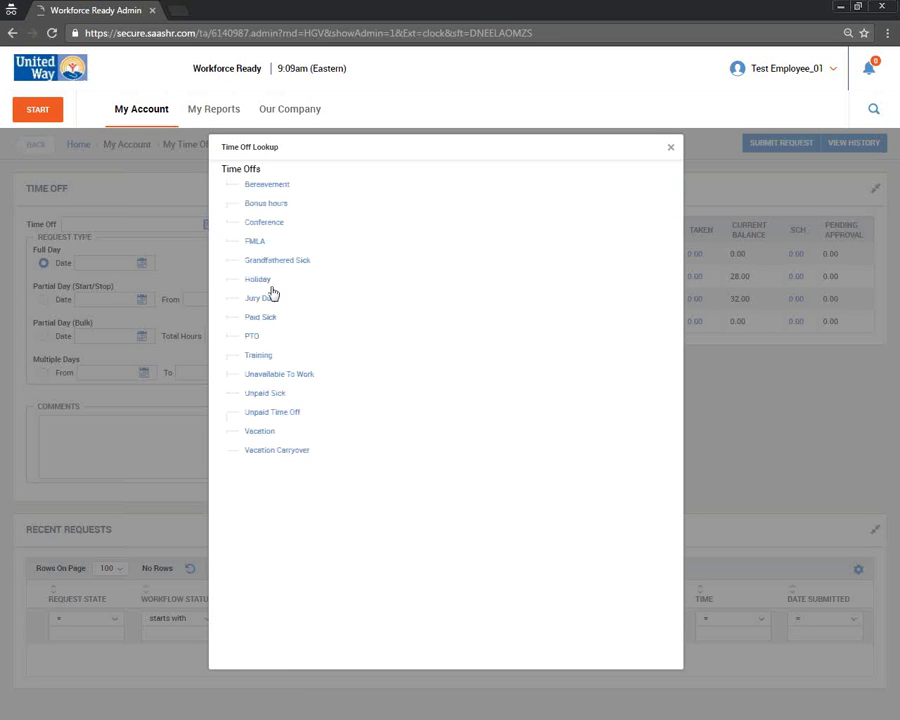
pyautogui.click(260, 431)
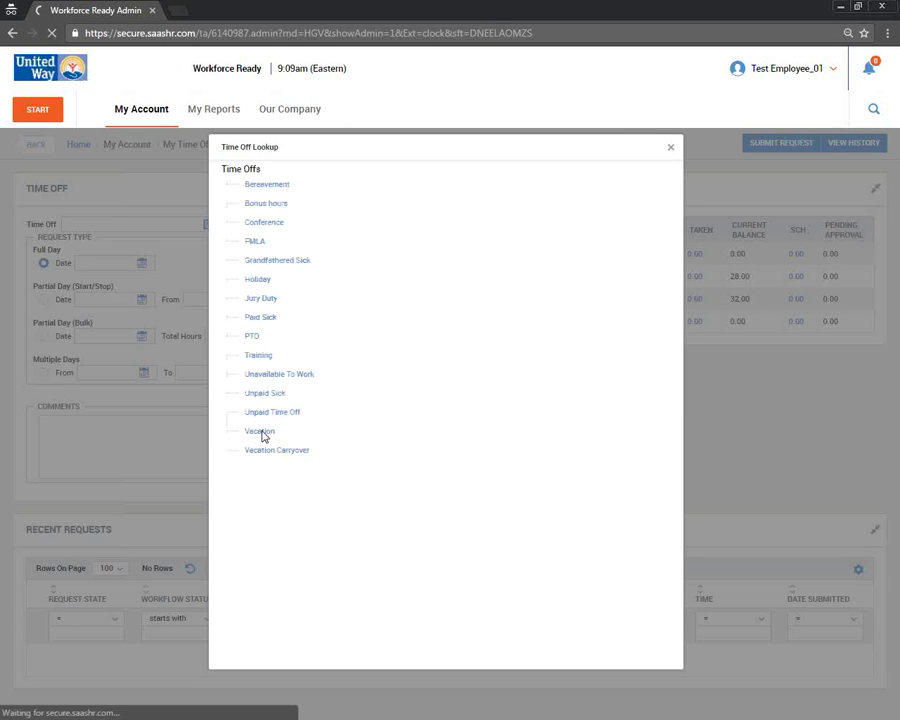
pyautogui.click(111, 262)
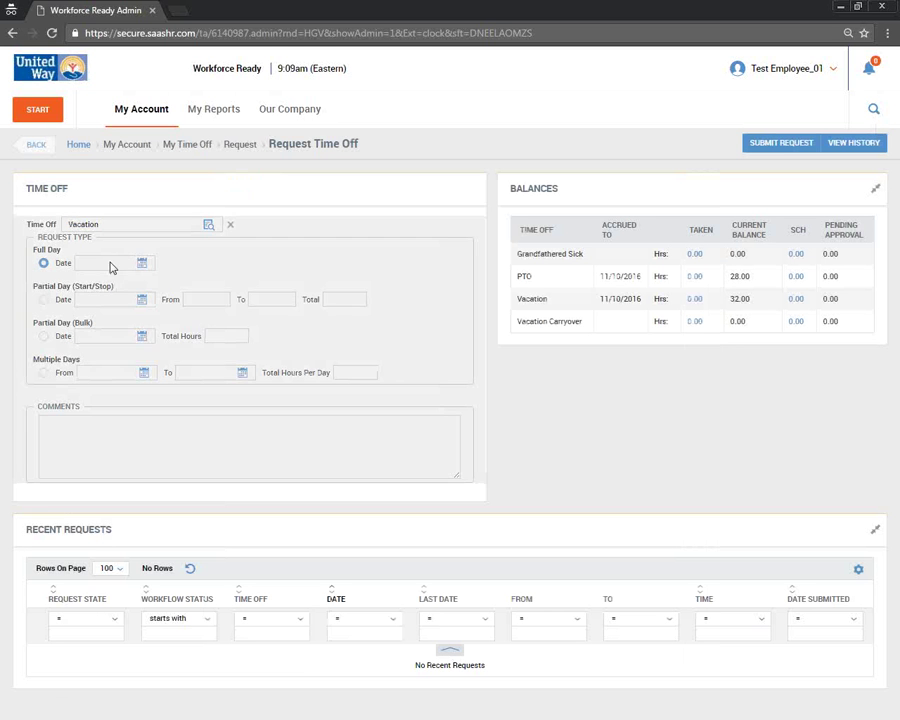
# - Submit a full-day Vacation request for November 23 with a comment, then dismiss the error
pyautogui.click(140, 264)
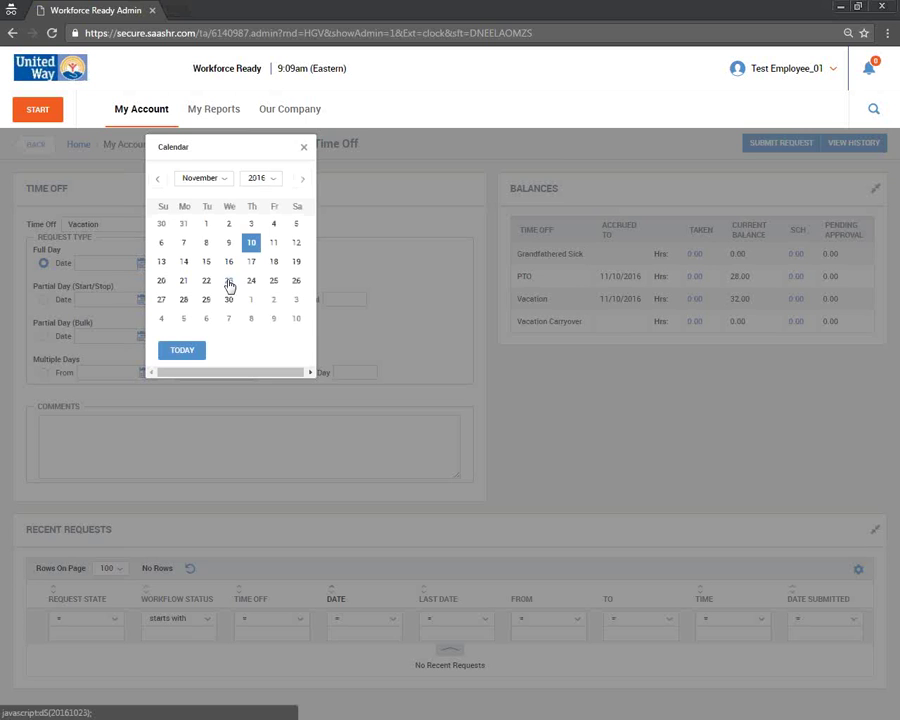
pyautogui.click(229, 284)
pyautogui.click(173, 433)
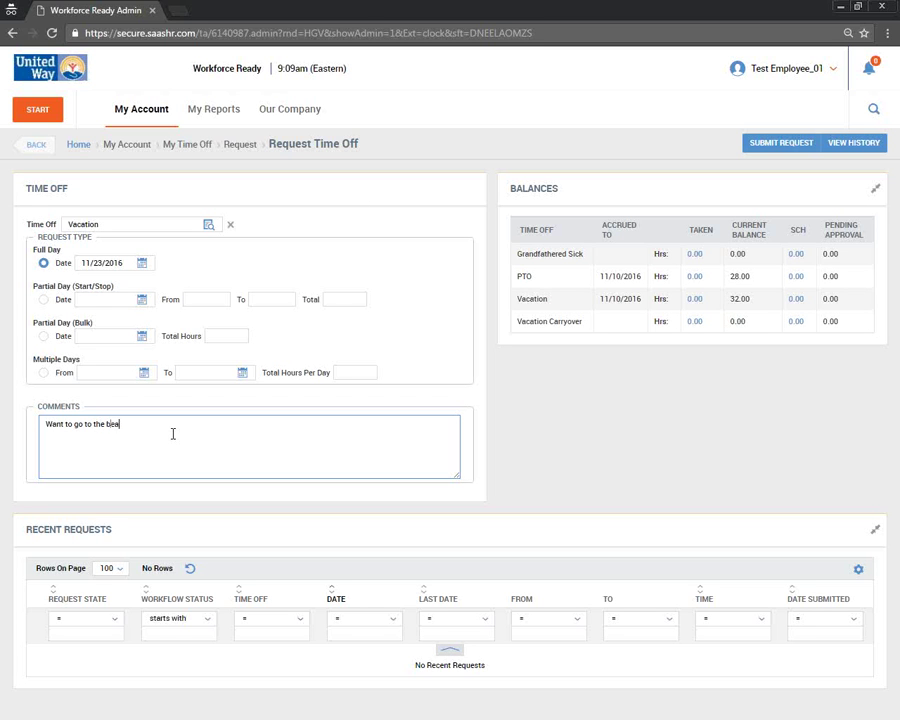
pyautogui.click(783, 146)
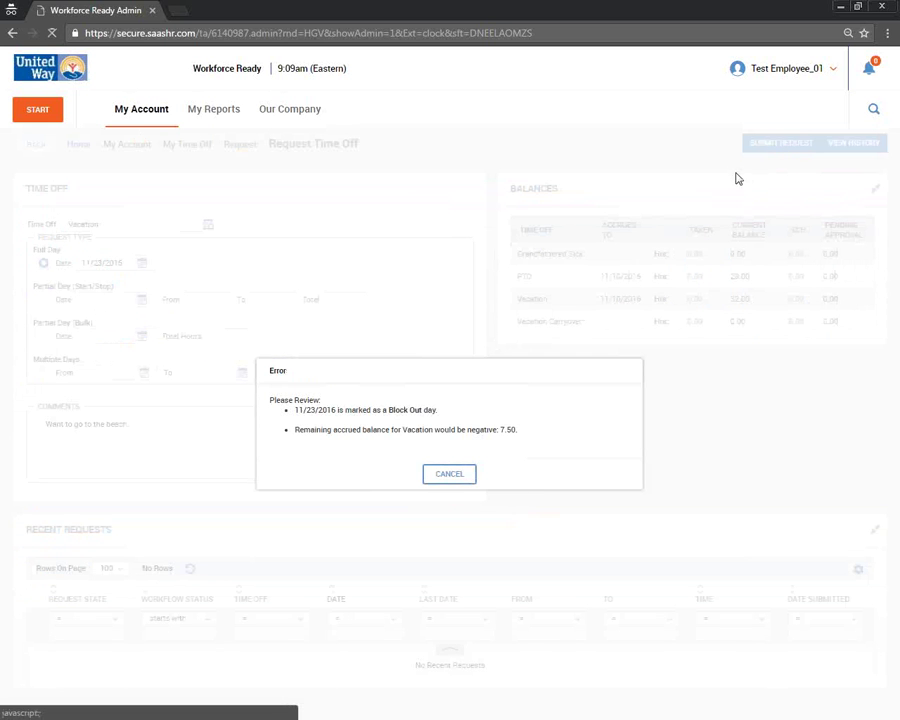
pyautogui.click(449, 476)
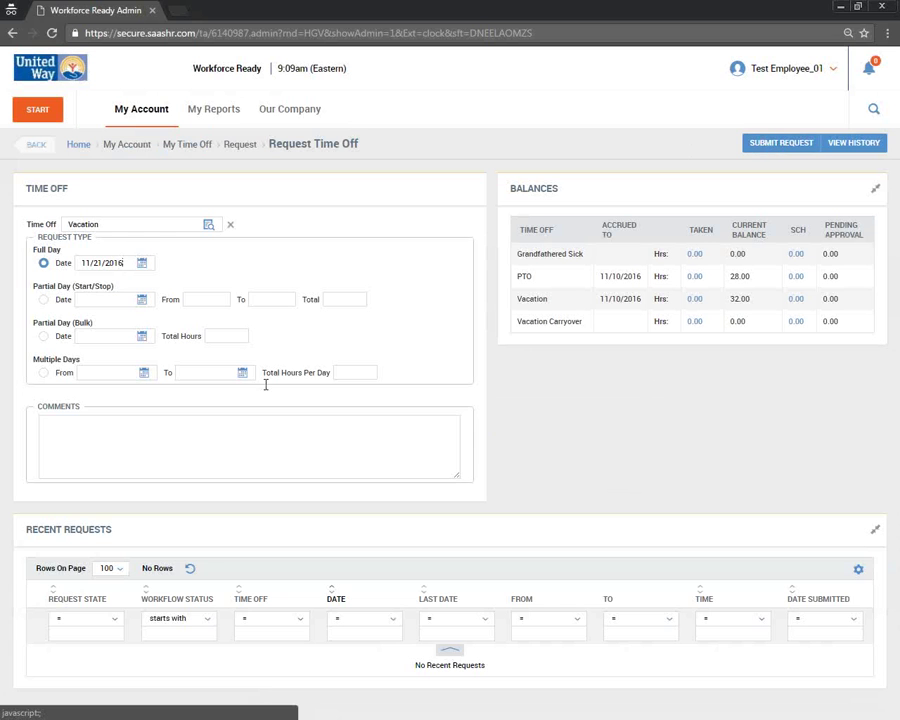
# - Resubmit for 11/21/2016 with comment 'Test', and dismiss the block-out day error
pyautogui.click(255, 421)
pyautogui.write('Test')
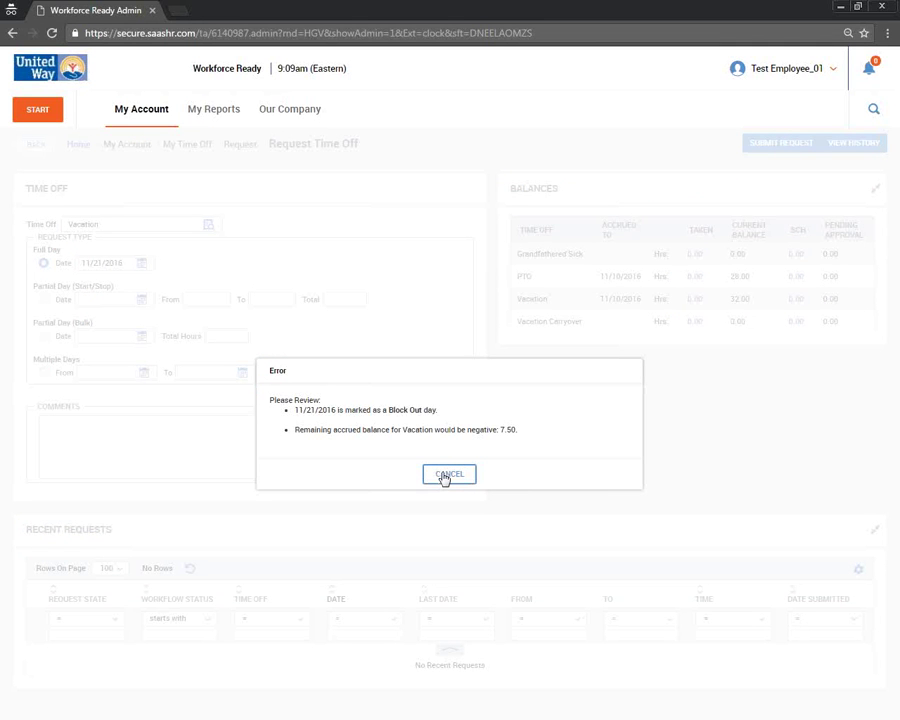
pyautogui.click(447, 475)
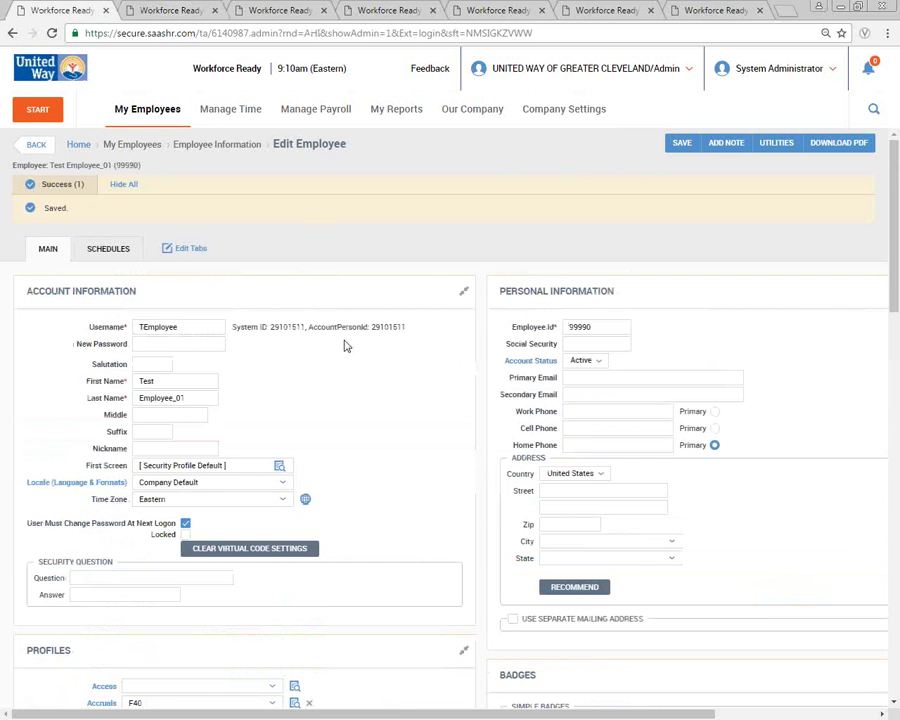
# - Open Edit Accrual Balances and clear the PTO and Vacation dates and hours
pyautogui.scroll(-10, 345, 346)
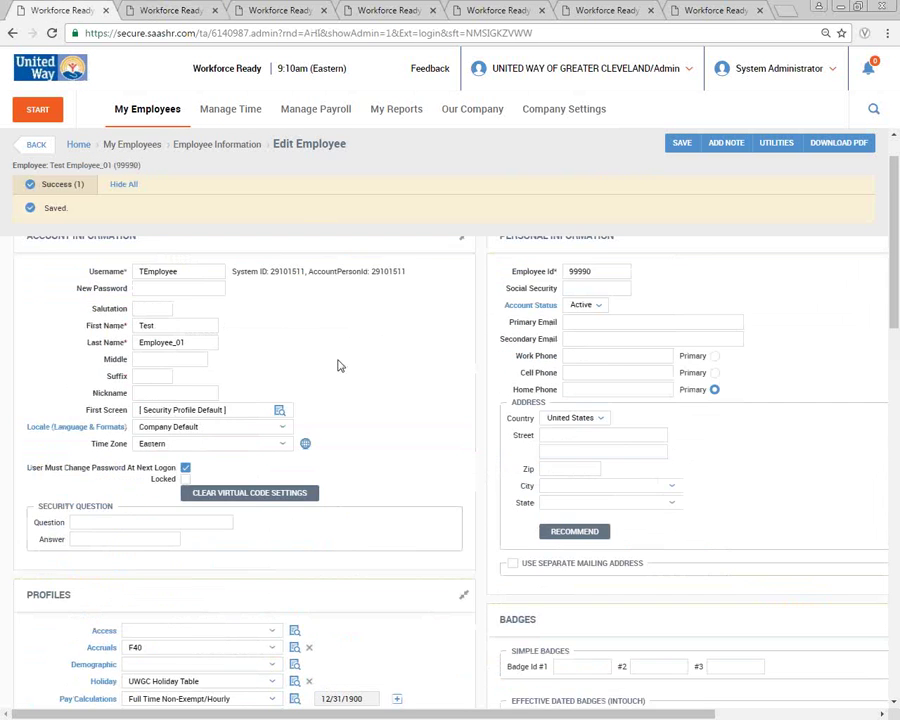
pyautogui.scroll(-3, 343, 426)
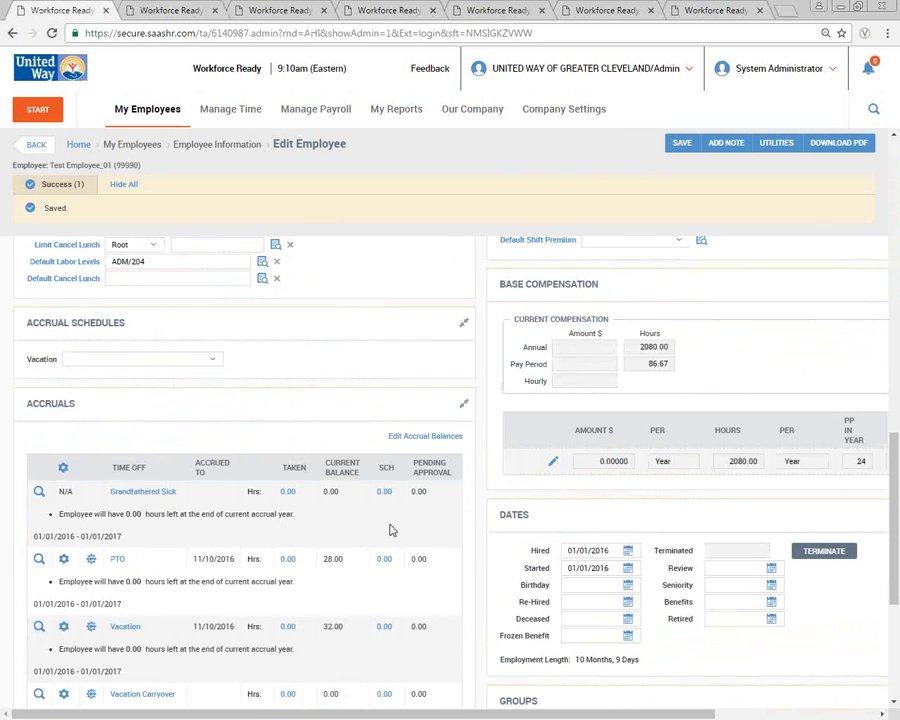
pyautogui.click(428, 437)
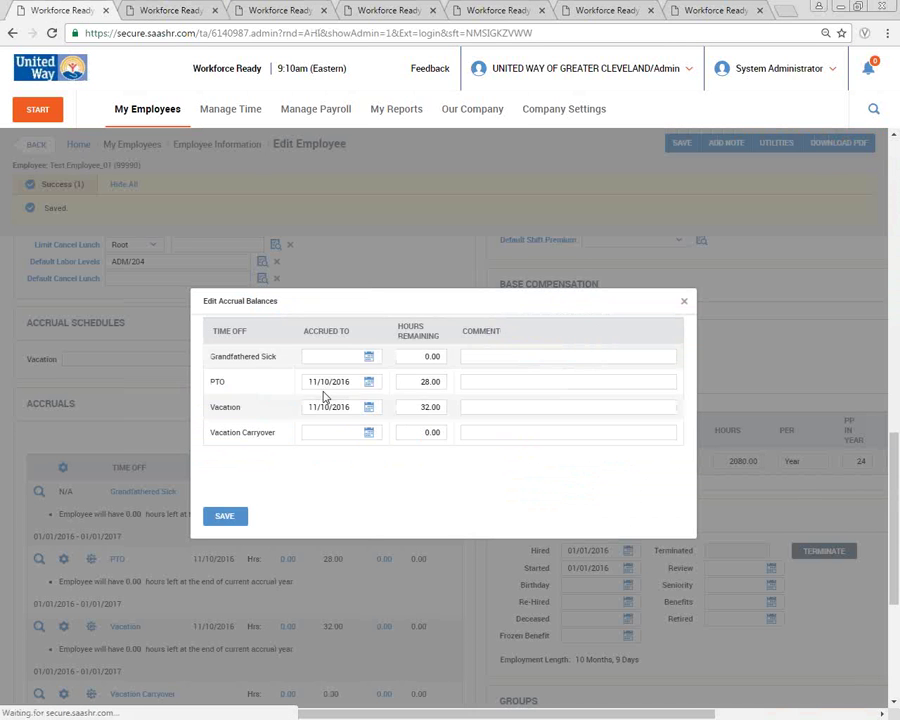
pyautogui.tripleClick(326, 385)
pyautogui.click(328, 385)
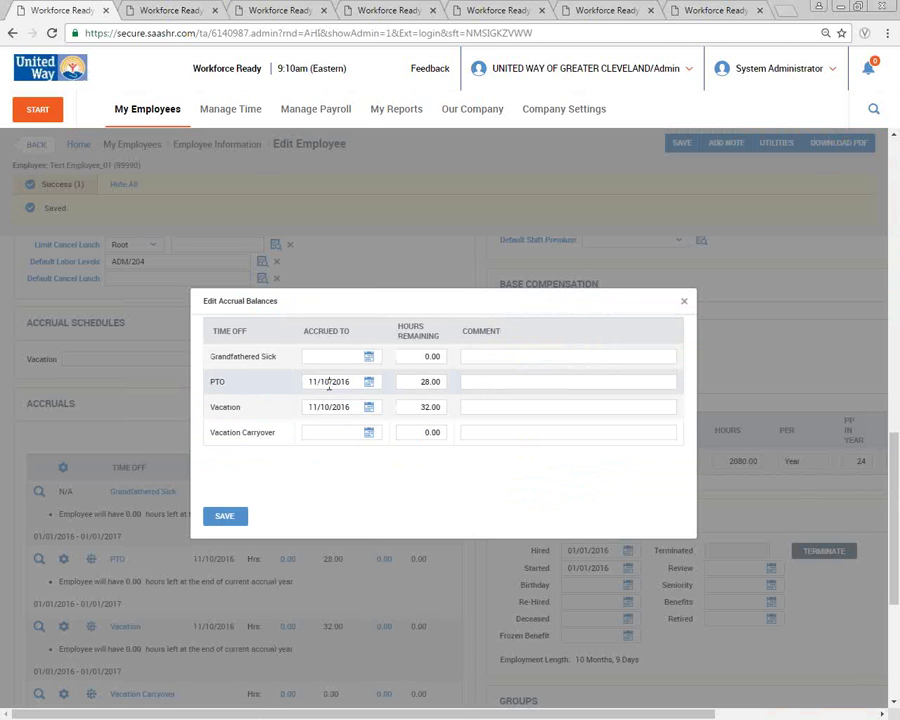
pyautogui.press('BackSpace')
pyautogui.press('BackSpace')
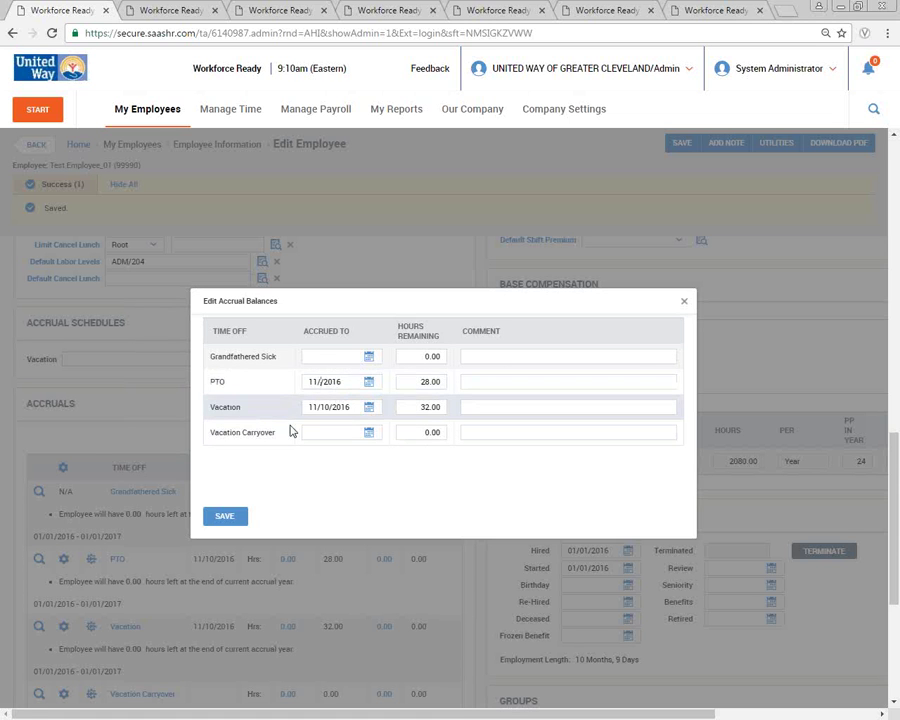
pyautogui.tripleClick(347, 388)
pyautogui.press('BackSpace')
pyautogui.tripleClick(330, 407)
pyautogui.press('BackSpace')
pyautogui.tripleClick(430, 381)
pyautogui.press('BackSpace')
pyautogui.tripleClick(432, 407)
pyautogui.press('BackSpace')
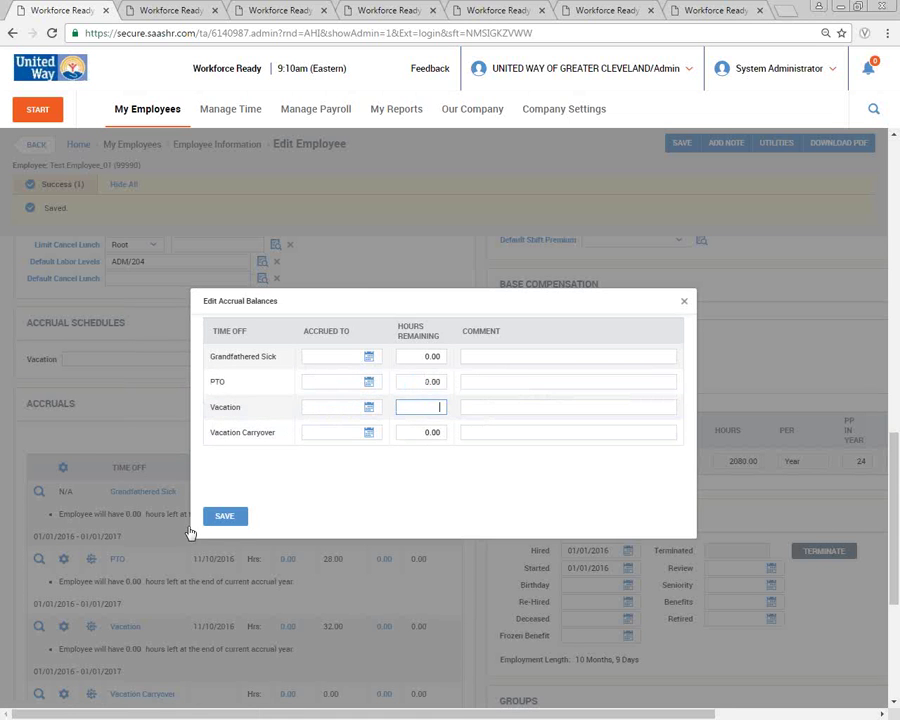
pyautogui.click(225, 516)
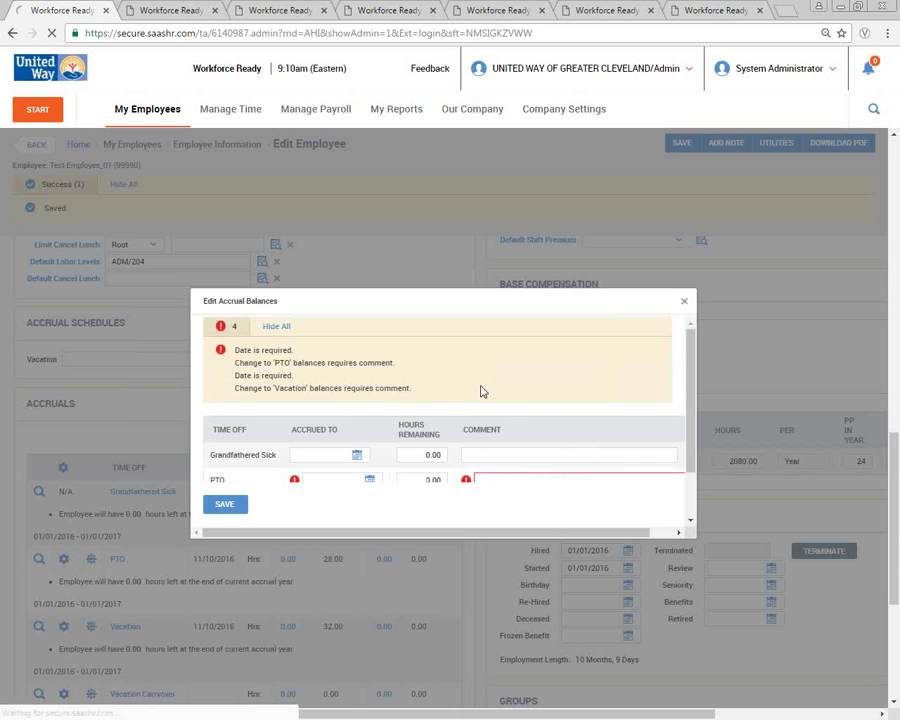
# - Add the comment 'Test' to both the PTO and Vacation balance changes and save
pyautogui.scroll(-1, 505, 483)
pyautogui.click(501, 470)
pyautogui.scroll(-1, 501, 481)
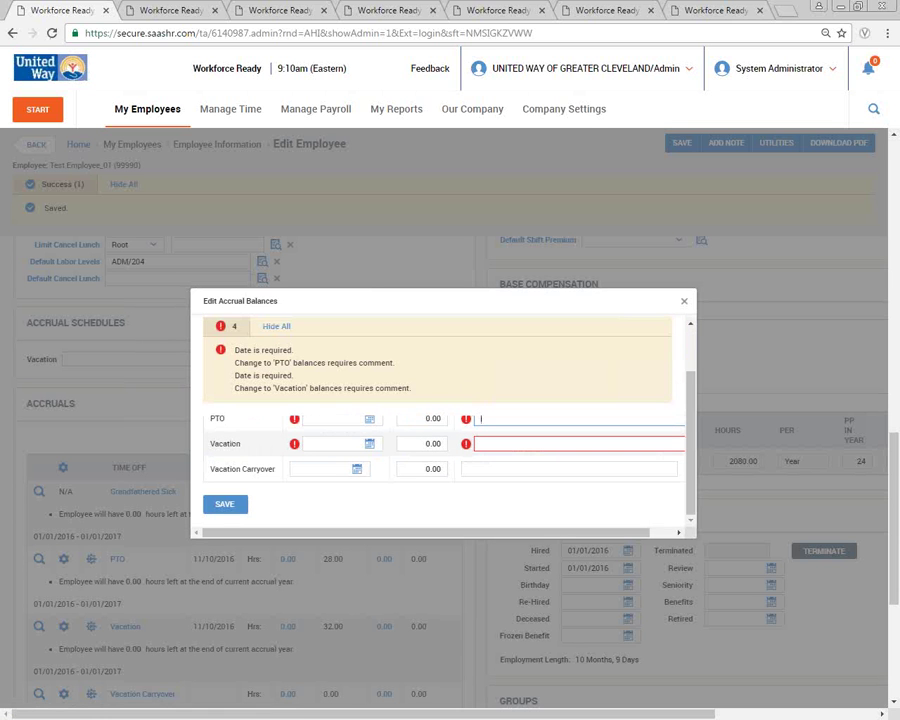
pyautogui.write('Test')
pyautogui.press('Tab')
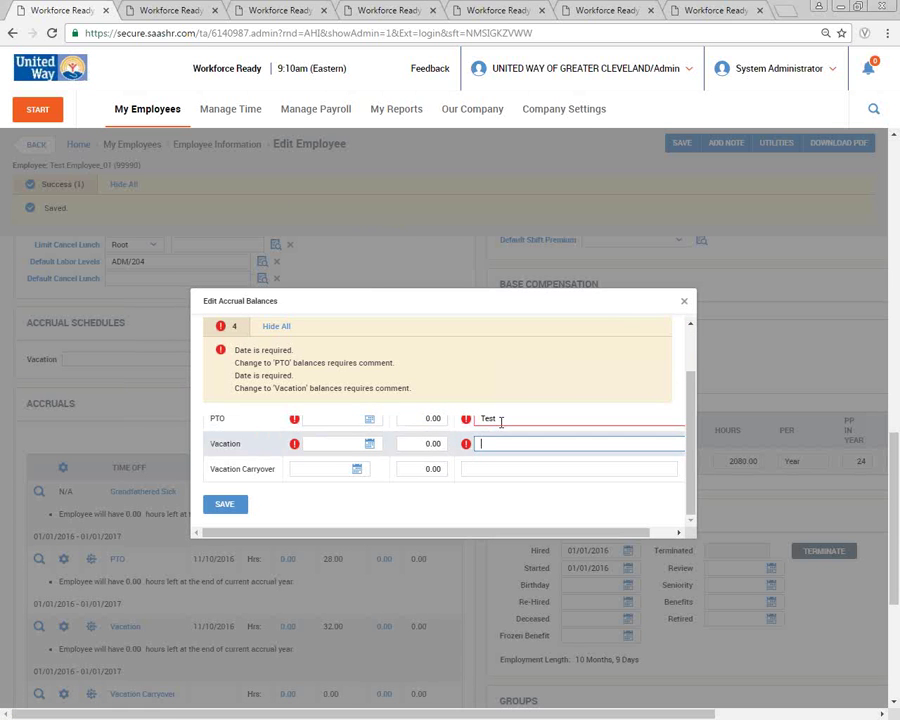
pyautogui.write('Test')
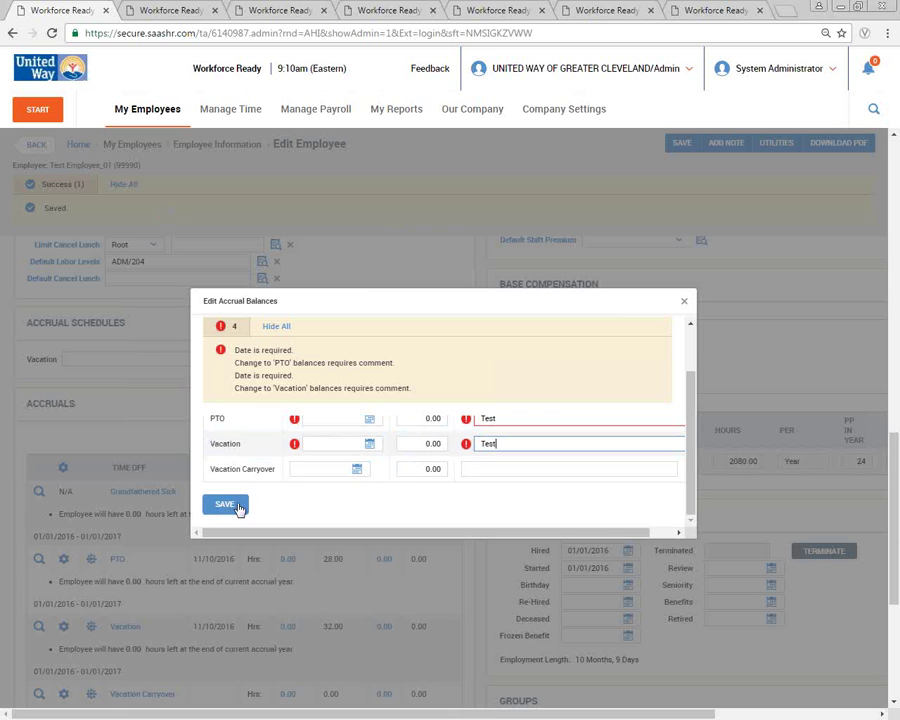
pyautogui.click(213, 508)
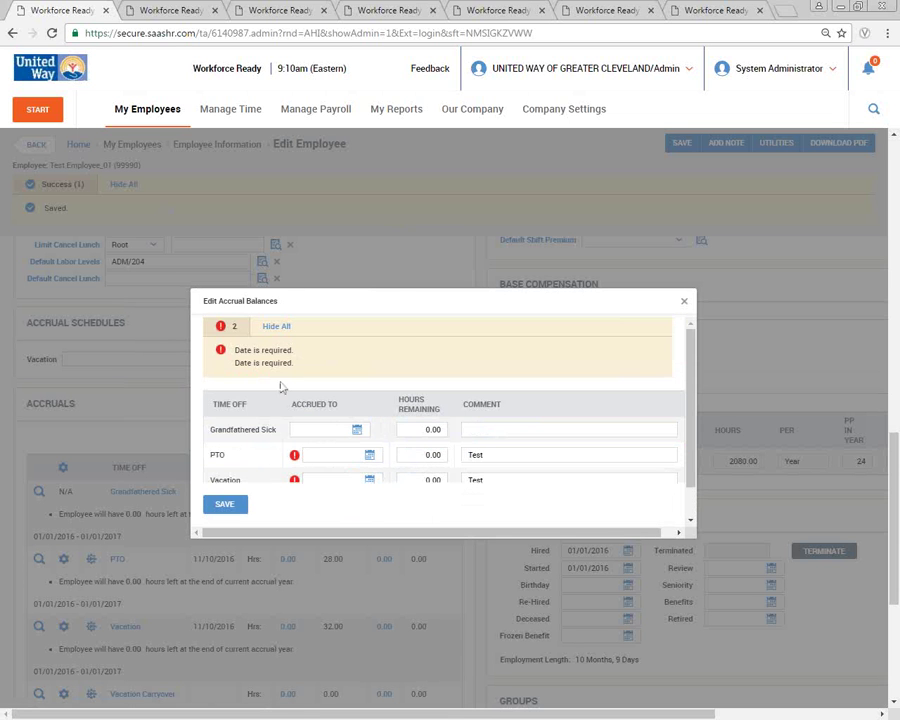
# - Enter 11/10/2016 as the Accrued To date for PTO and Vacation, then save
pyautogui.click(311, 447)
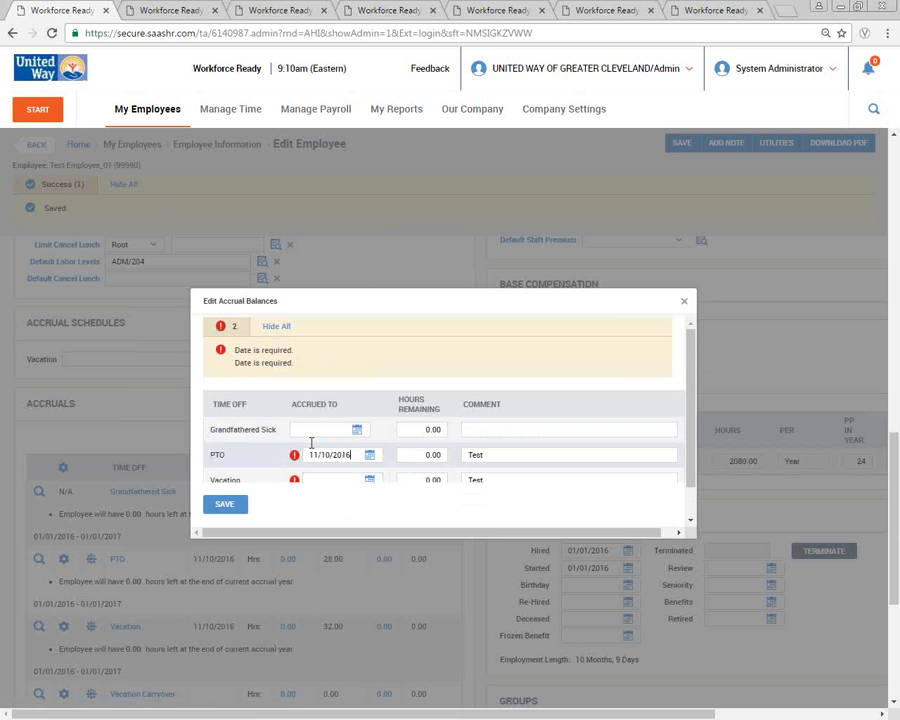
pyautogui.hotkey('ctrl', 'a')
pyautogui.hotkey('ctrl', 'c')
pyautogui.click(324, 478)
pyautogui.hotkey('ctrl', 'v')
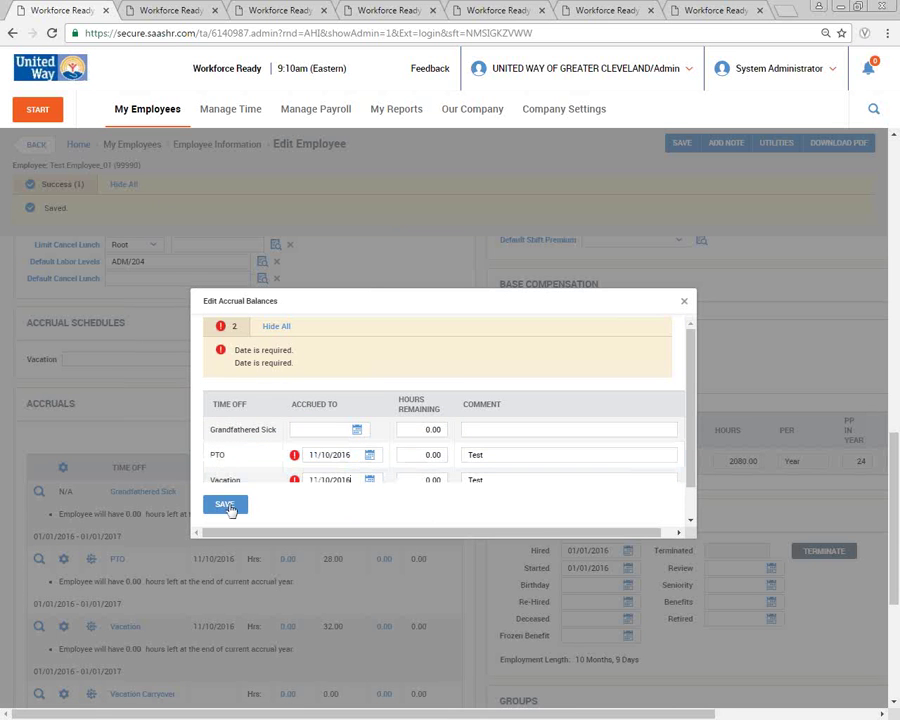
pyautogui.click(228, 506)
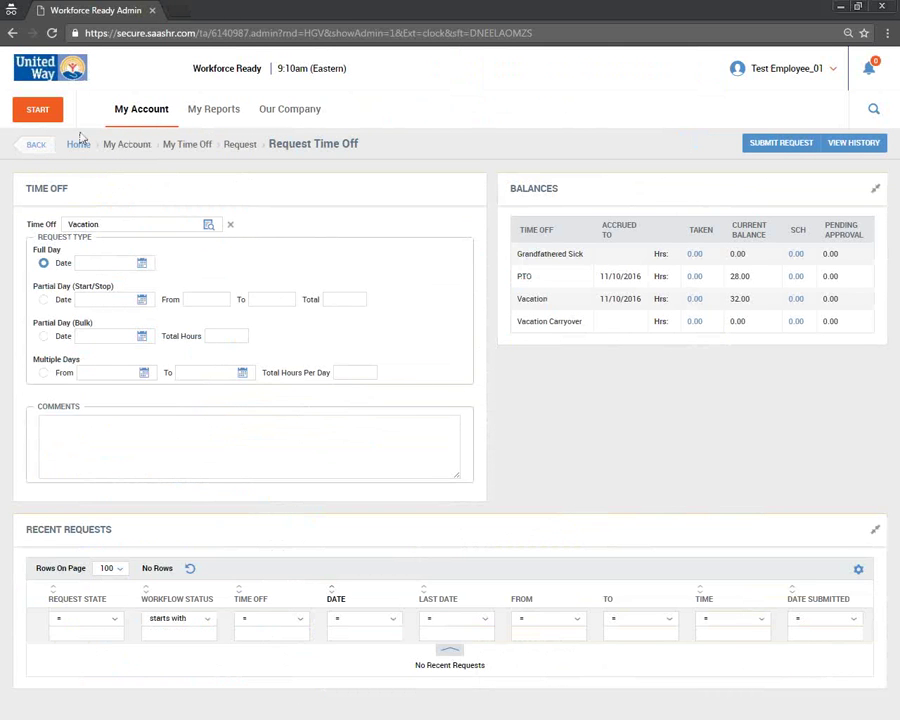
# - Open a new Request Time Off form and choose Vacation as the type
pyautogui.click(139, 125)
pyautogui.moveTo(90, 238)
pyautogui.click(203, 153)
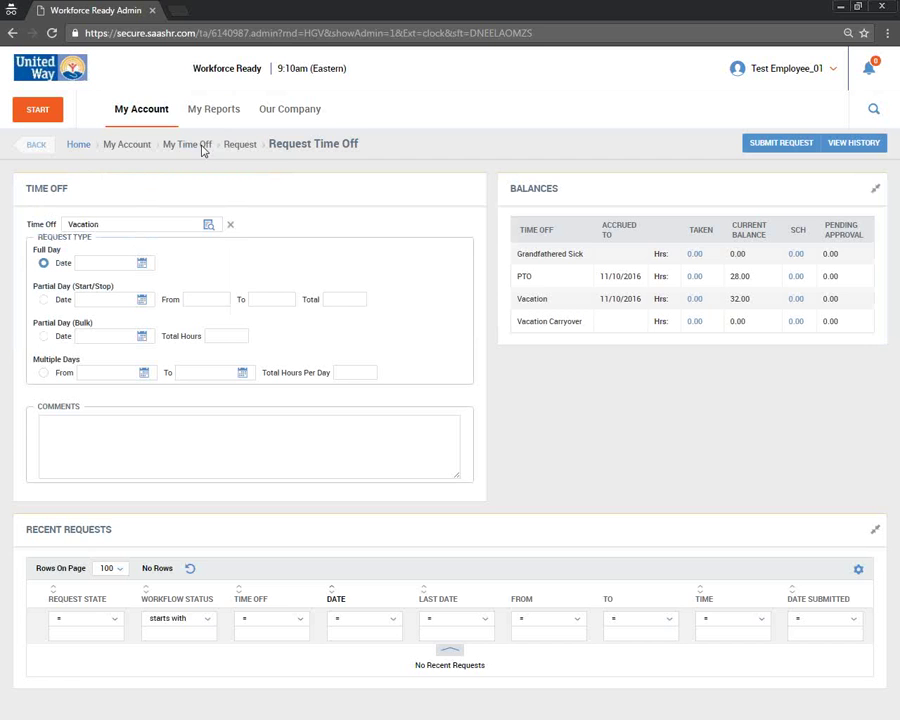
pyautogui.click(232, 225)
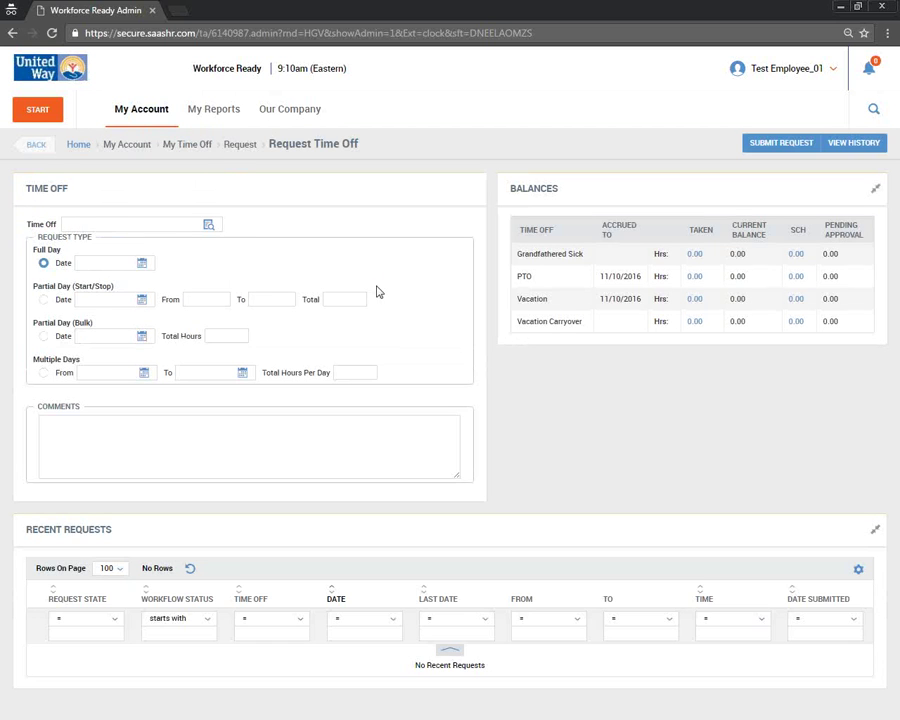
pyautogui.click(208, 224)
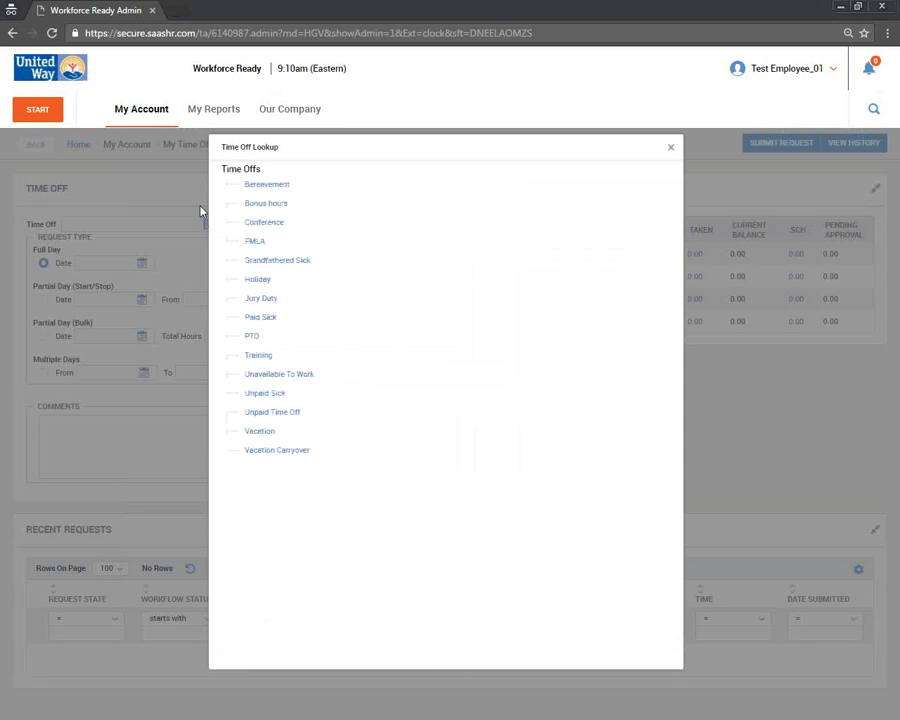
pyautogui.click(293, 452)
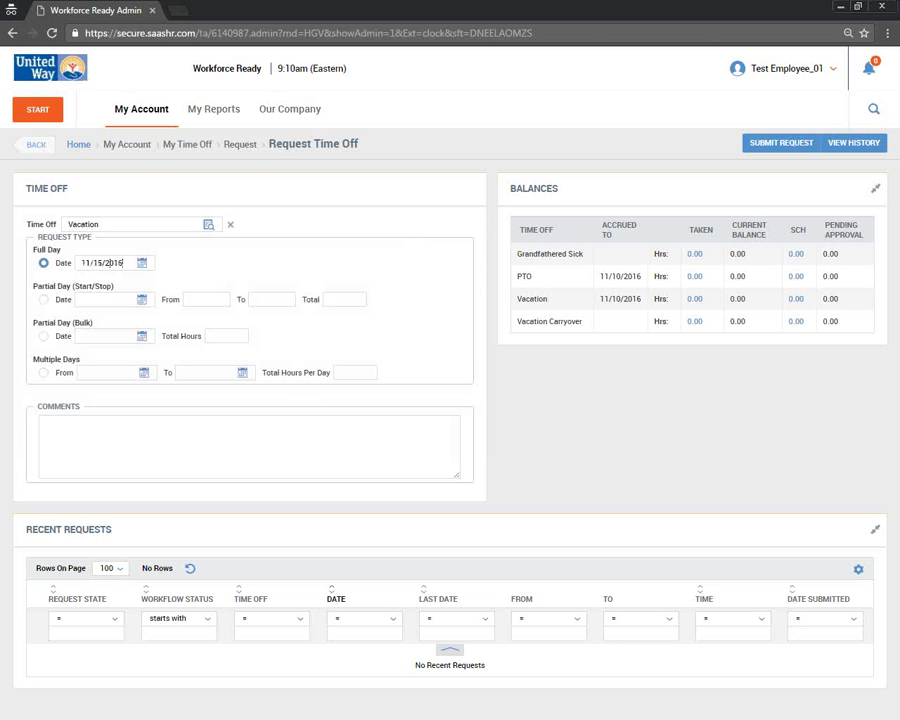
# - Set the full-day date to 11/15/2016 with the comment 'Test'
pyautogui.click(165, 262)
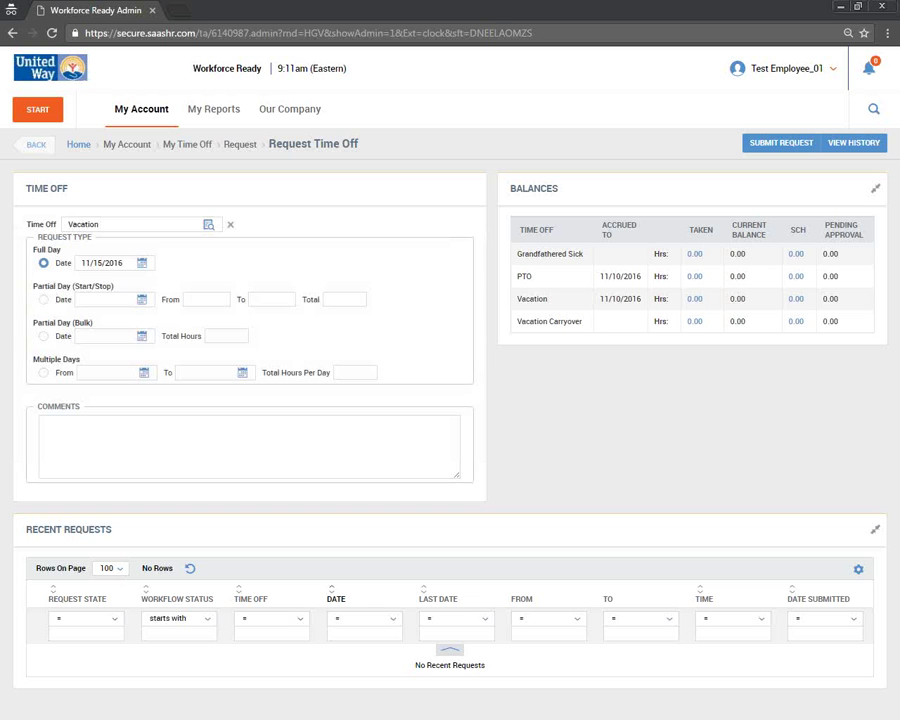
pyautogui.click(154, 262)
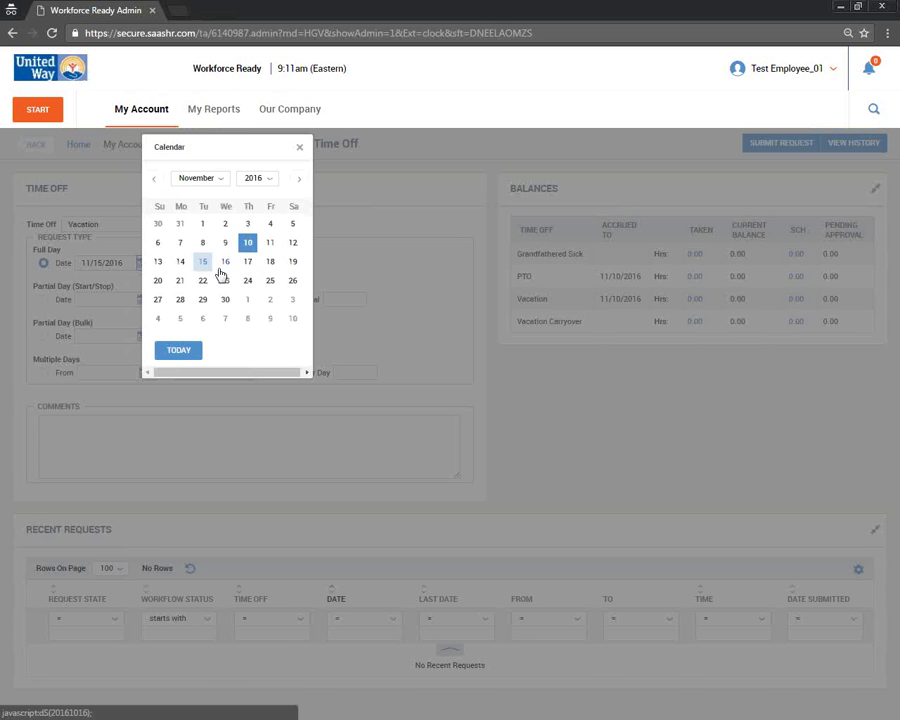
pyautogui.click(203, 263)
pyautogui.click(222, 438)
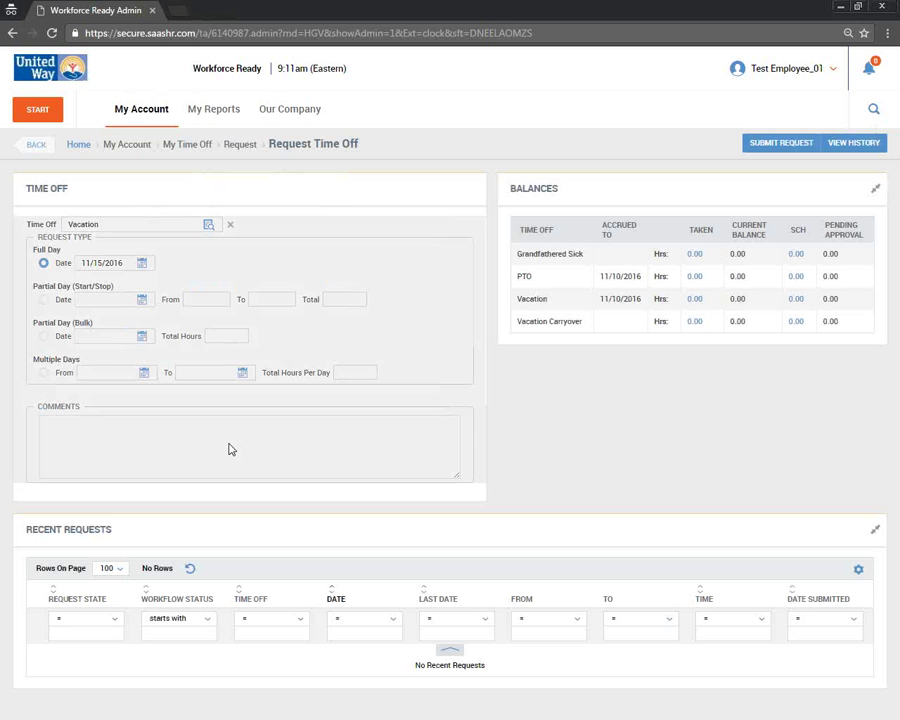
pyautogui.write('Test!')
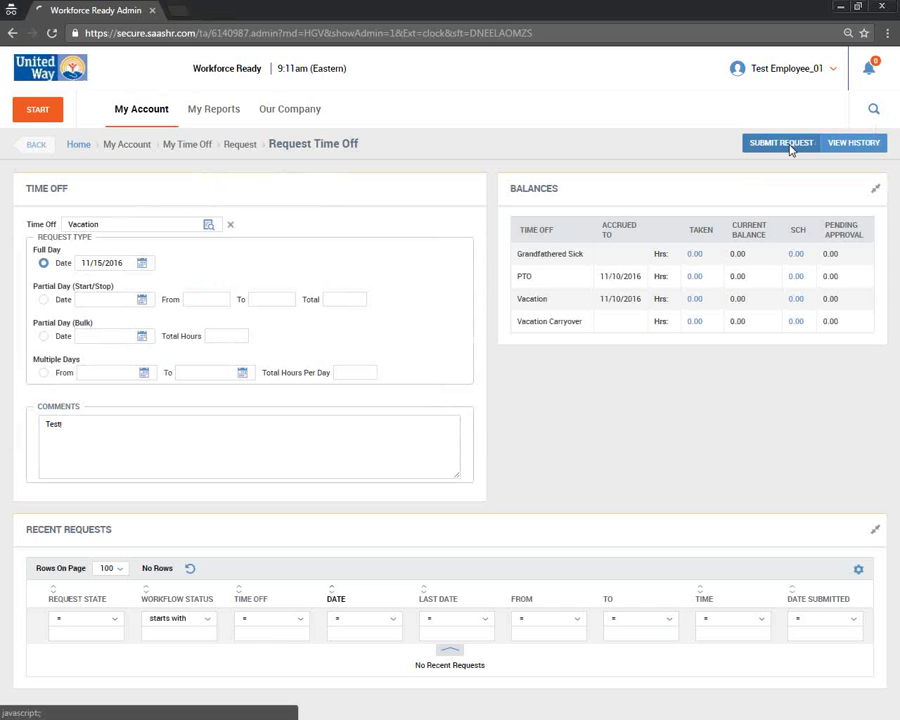
# - Submit the request, then retry for 12/01/2016; both are refused for negative balance
pyautogui.click(790, 148)
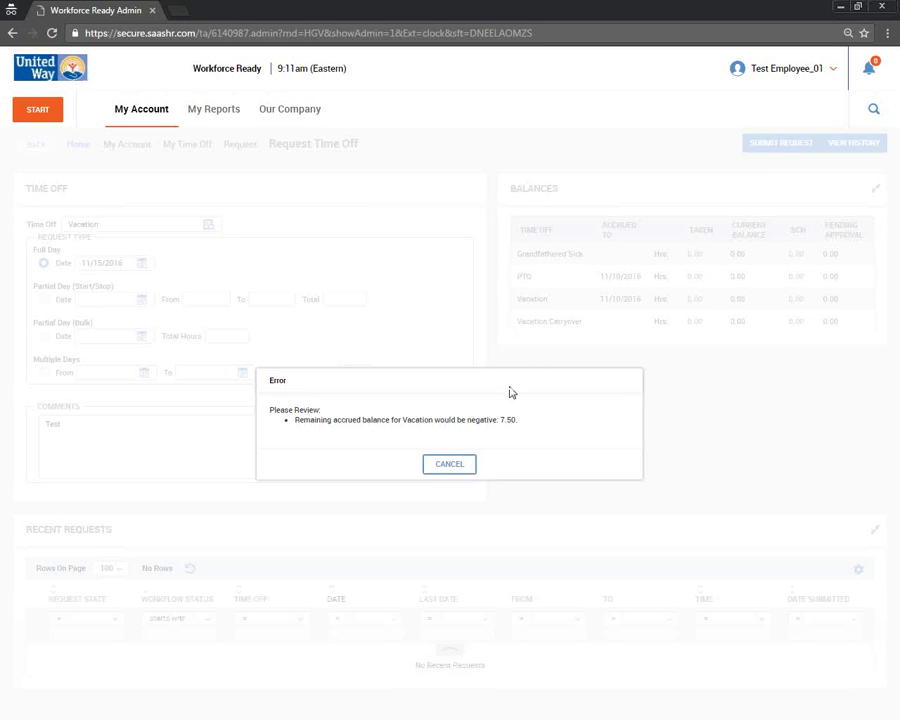
pyautogui.press('Return')
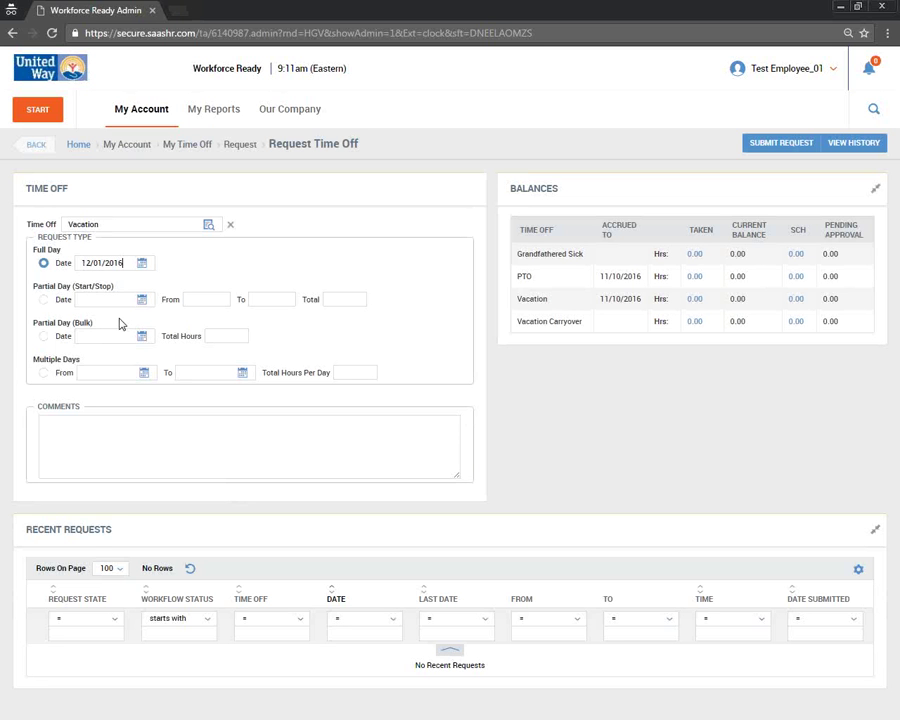
pyautogui.click(767, 147)
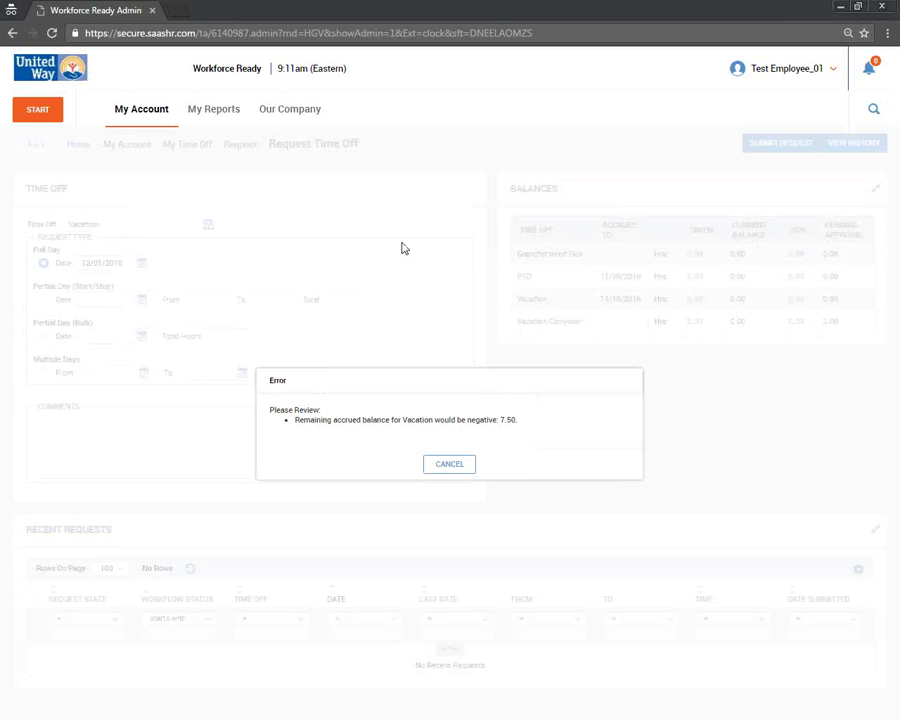
pyautogui.click(448, 466)
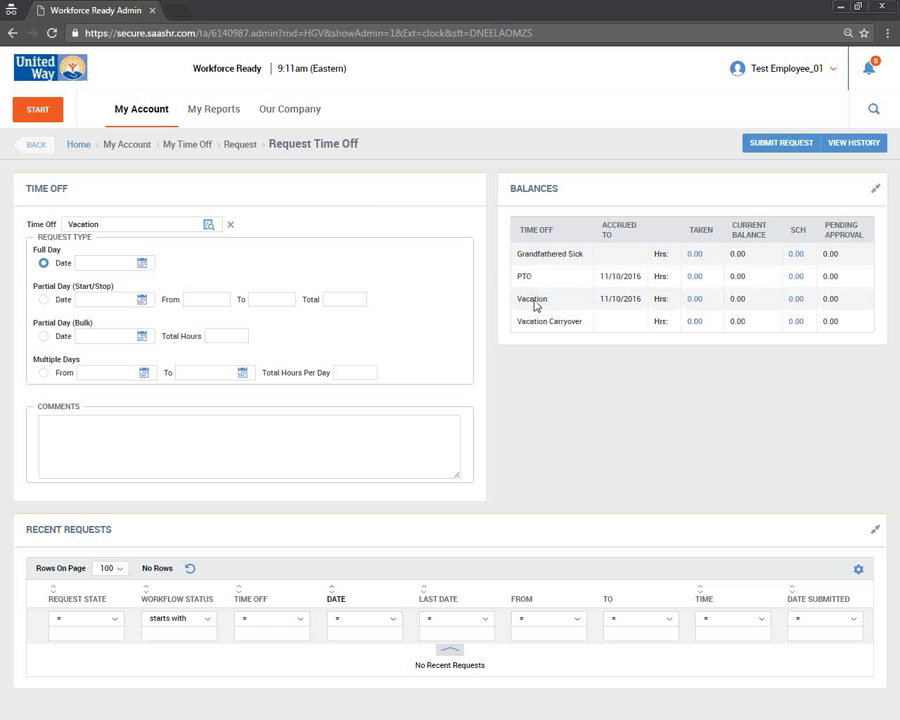
# - Reload a fresh Request Time Off form from My Account > My Time Off
pyautogui.click(310, 445)
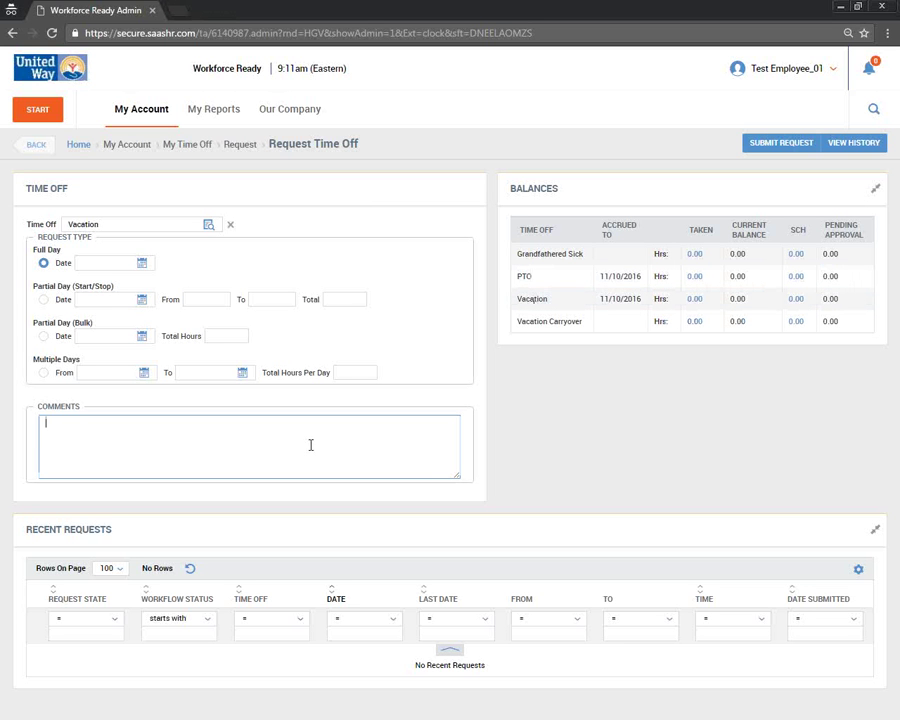
pyautogui.click(149, 239)
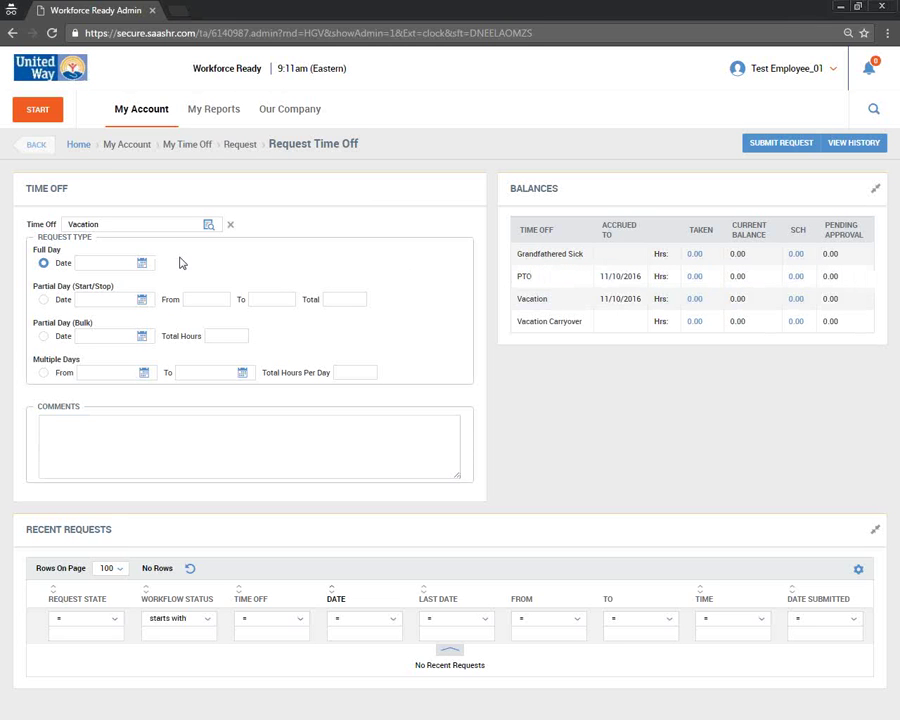
pyautogui.click(155, 112)
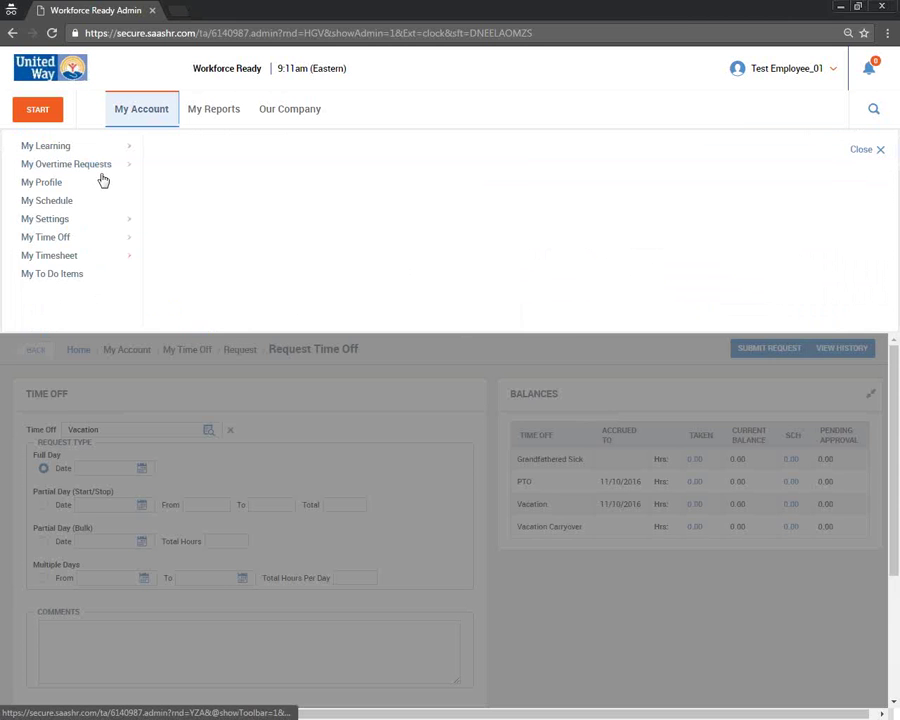
pyautogui.moveTo(96, 238)
pyautogui.click(176, 146)
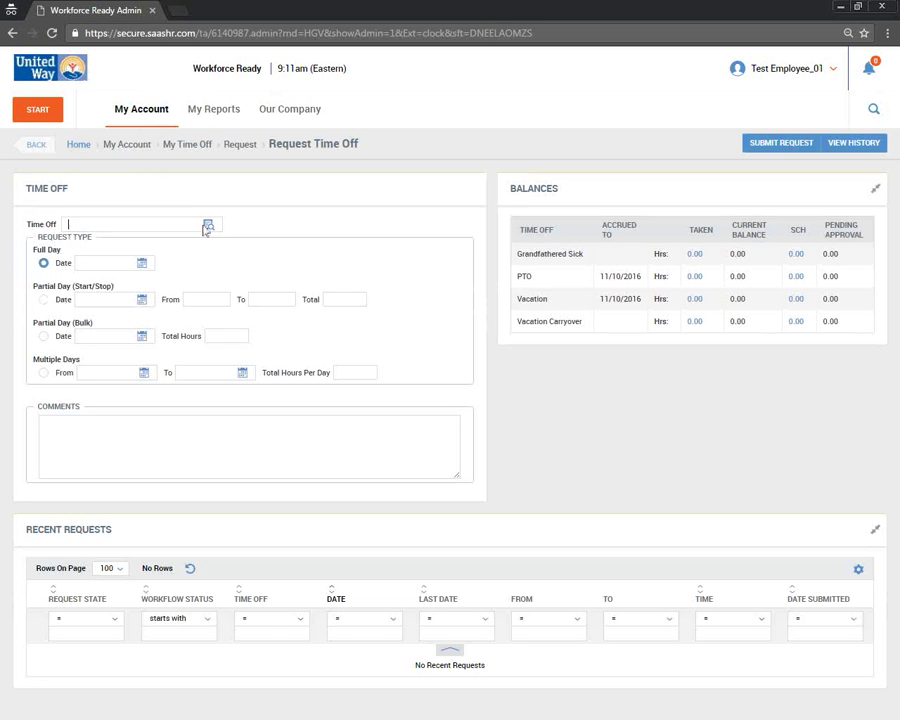
# - Point out the Full Day, Partial Day start/stop times and total hours request options
pyautogui.tripleClick(38, 251)
pyautogui.tripleClick(125, 287)
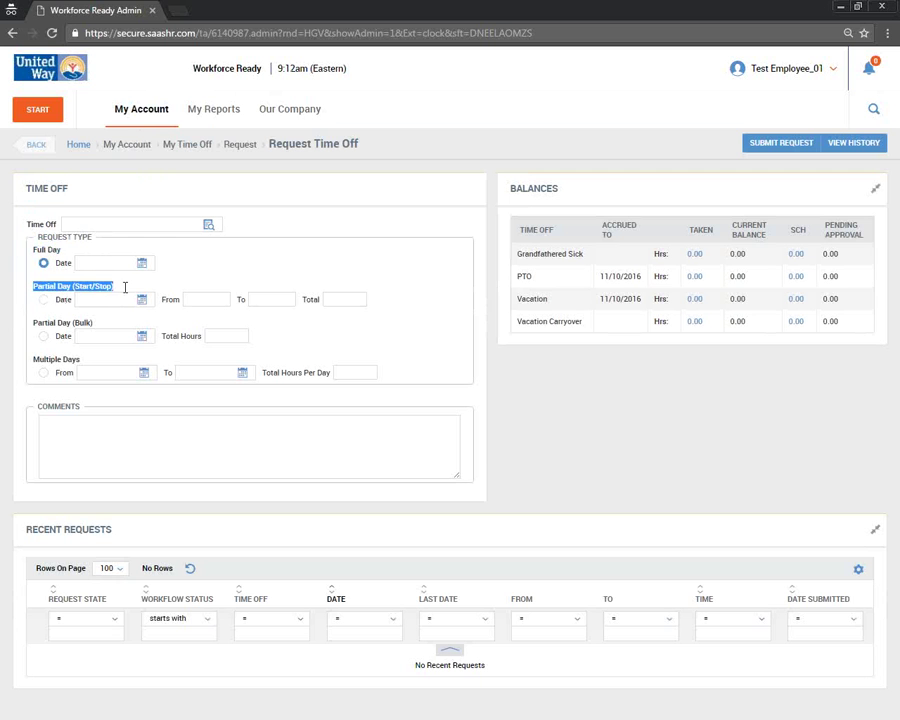
pyautogui.click(195, 298)
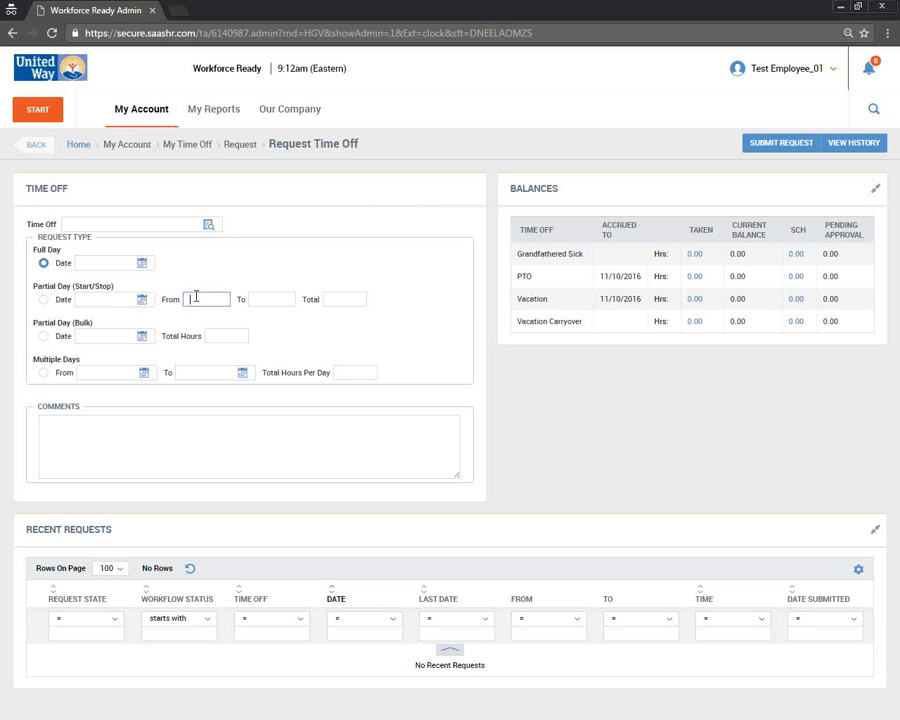
pyautogui.click(275, 299)
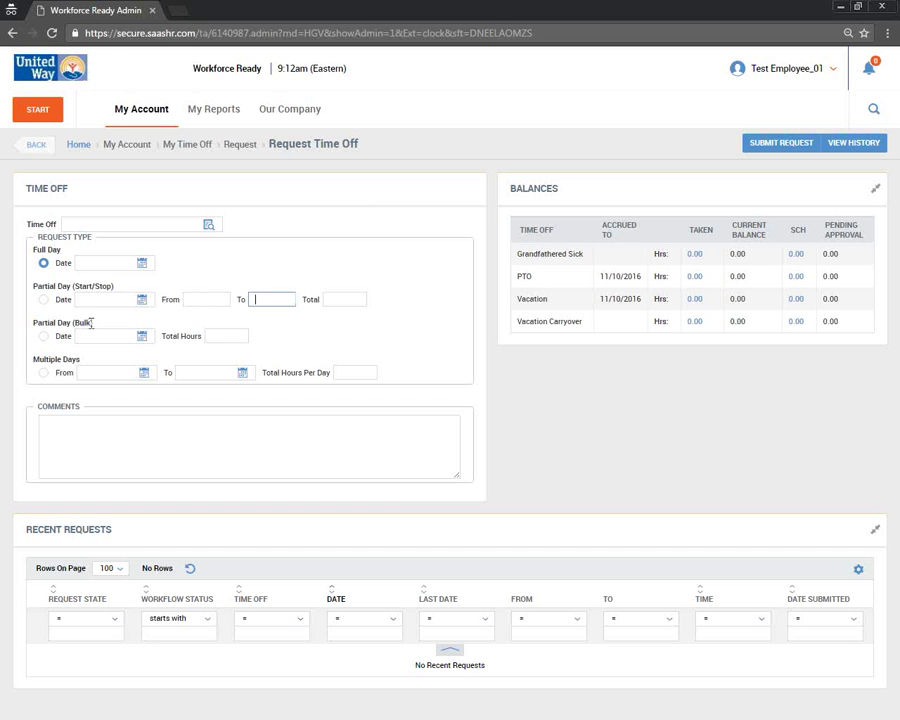
pyautogui.click(215, 336)
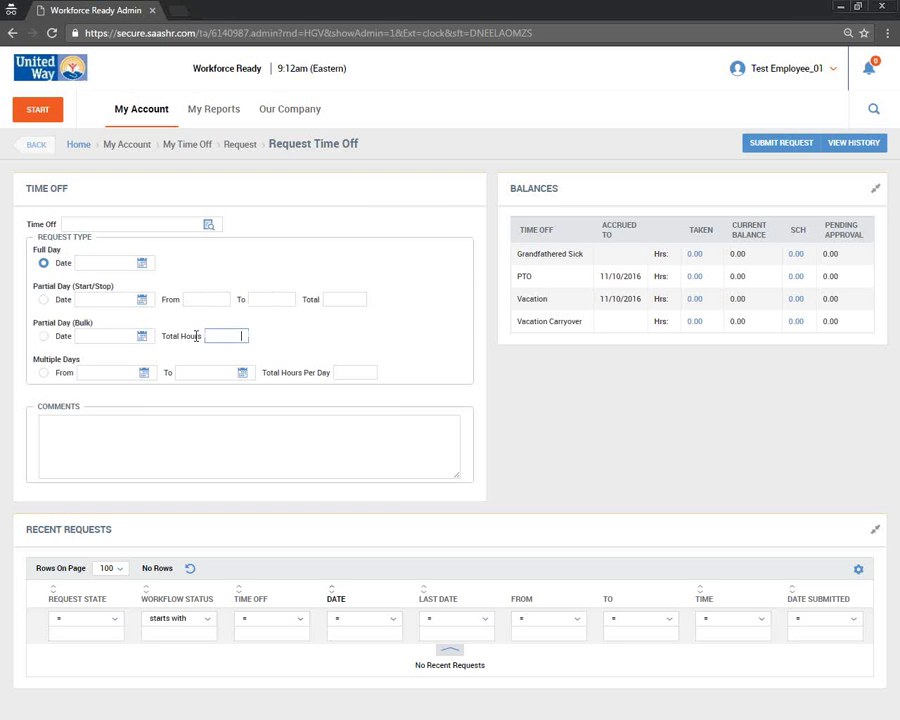
pyautogui.moveTo(83, 365); pyautogui.dragTo(30, 362)
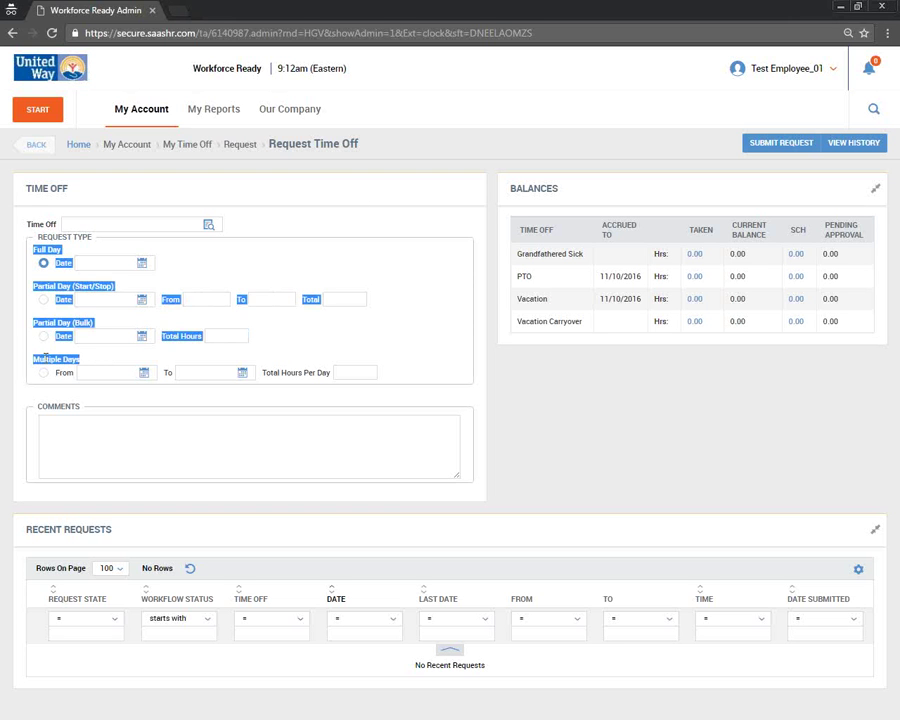
pyautogui.click(48, 362)
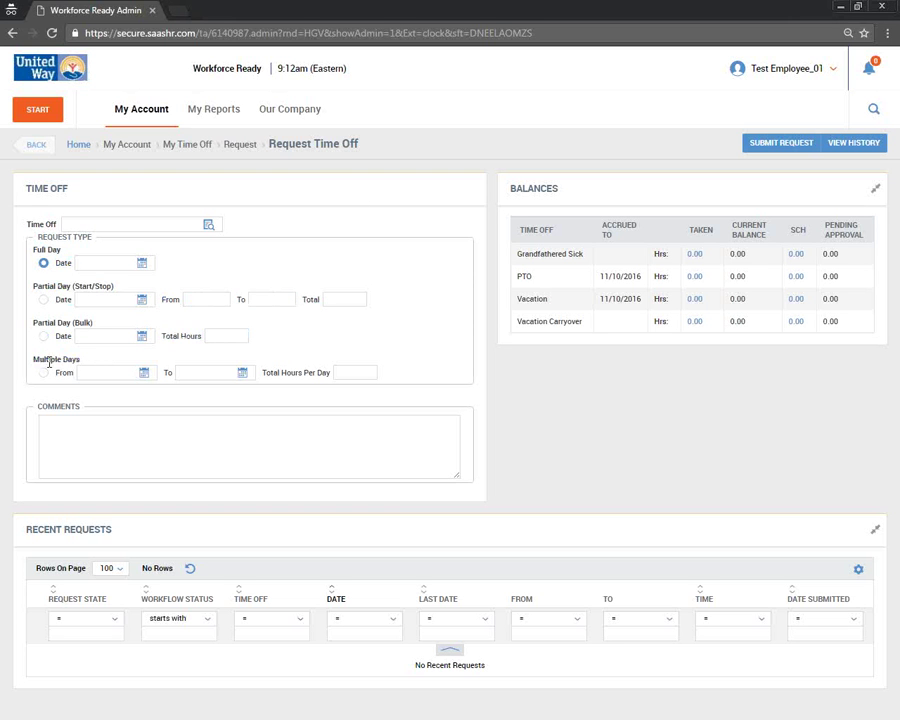
# - Attempt to submit the empty request and bring up the My Account menu
pyautogui.click(138, 419)
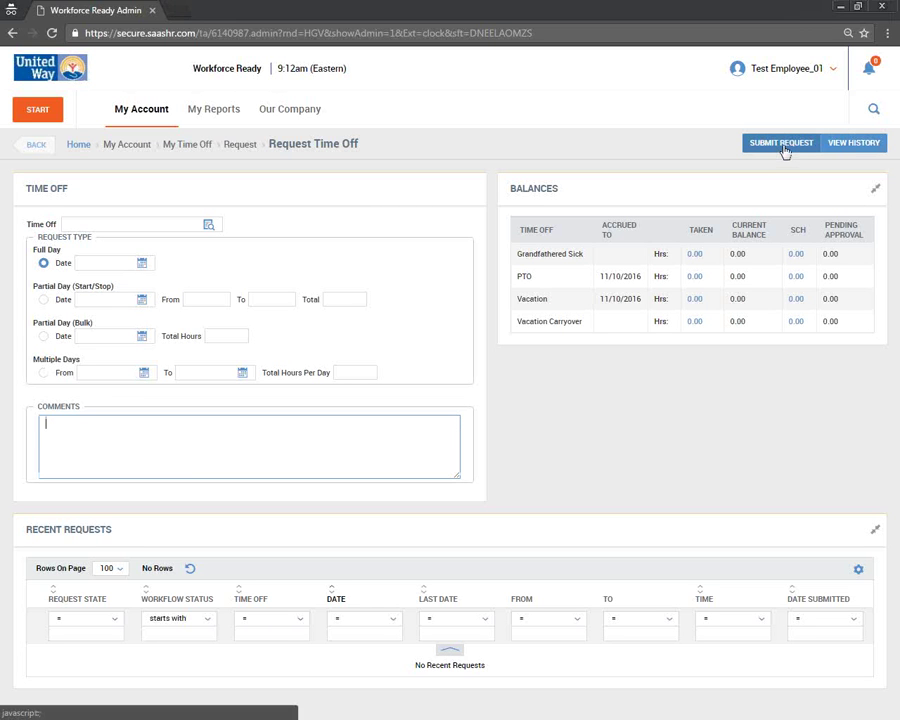
pyautogui.click(782, 143)
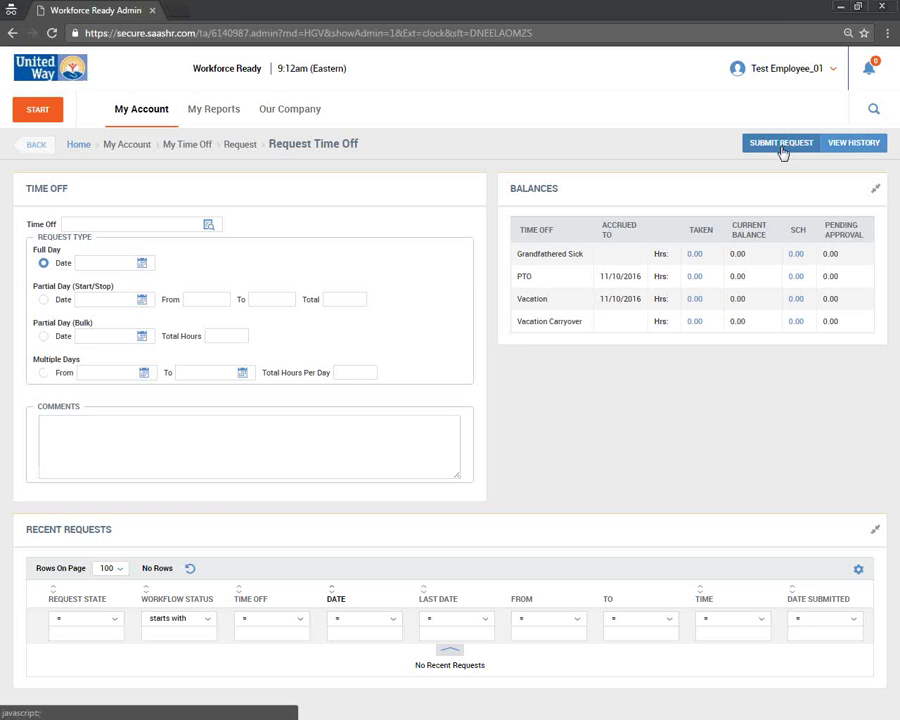
pyautogui.click(154, 112)
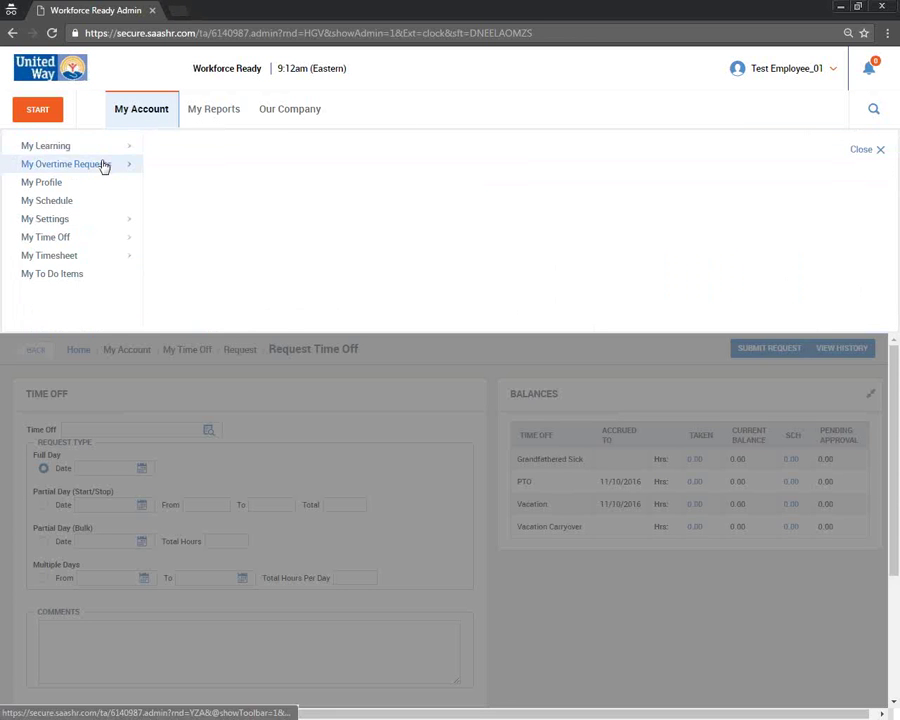
# - Download the Requesting Time Off PDF from My Learning > My Account, then return to Word
pyautogui.moveTo(114, 147)
pyautogui.click(217, 170)
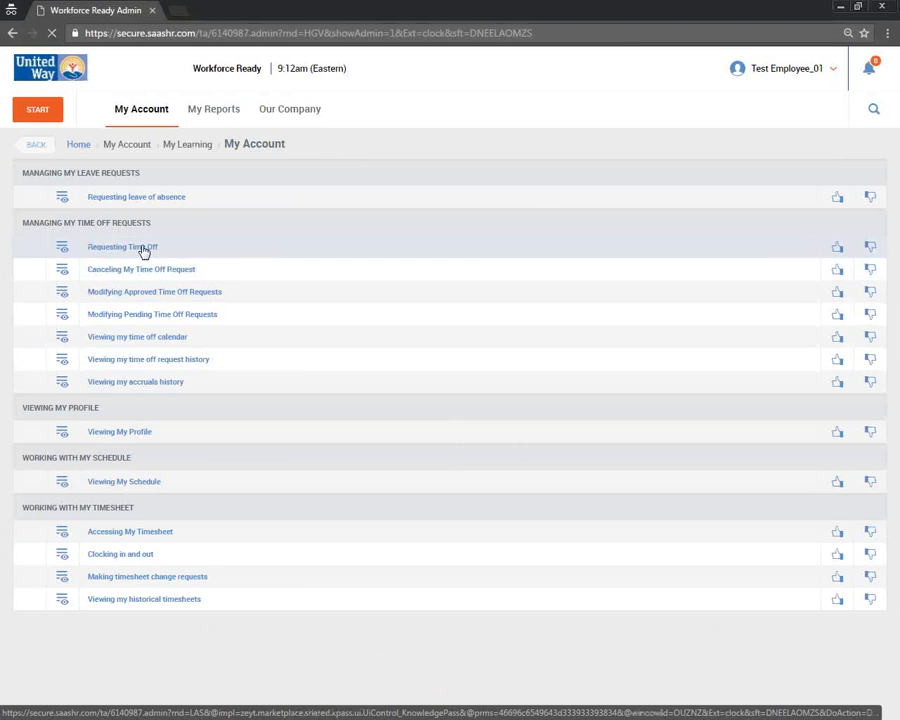
pyautogui.click(144, 250)
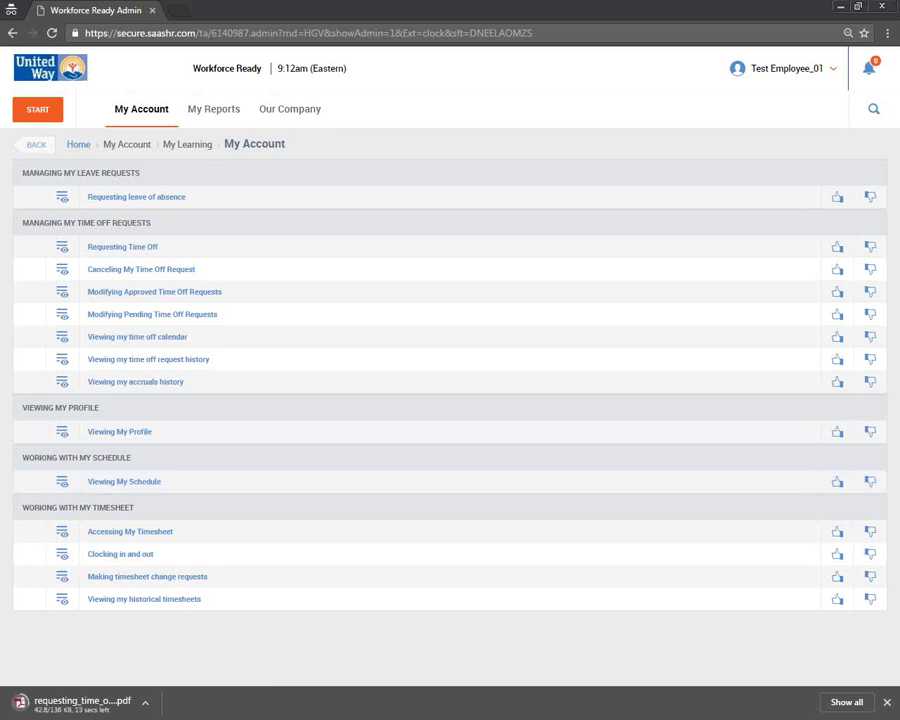
pyautogui.hotkey('alt', 'Tab')
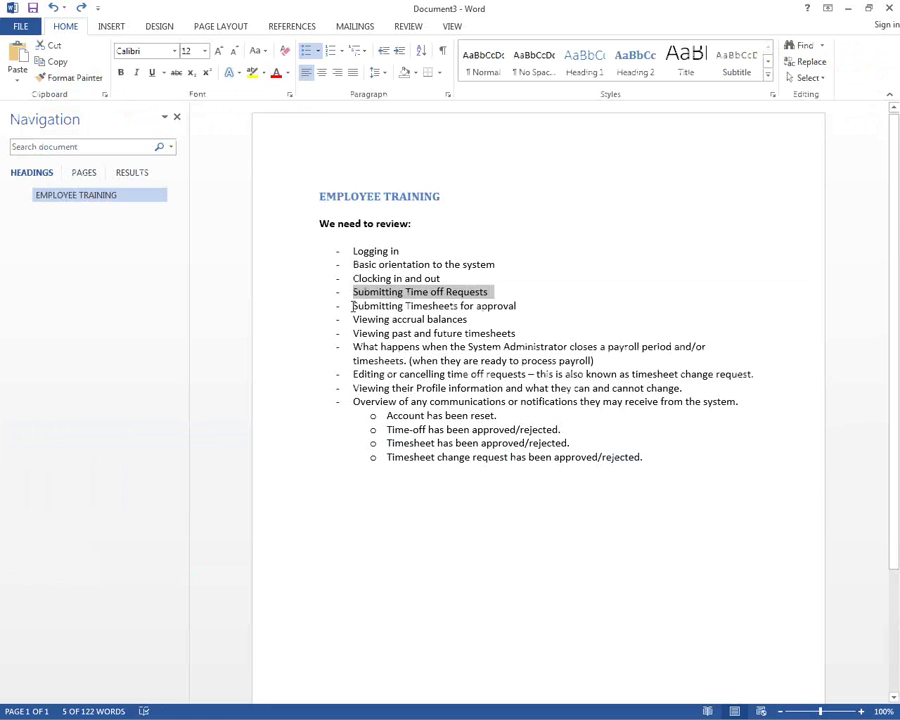
# - Highlight the 'Submitting Timesheets for approval' bullet in Word and go back to the browser
pyautogui.moveTo(352, 306); pyautogui.dragTo(516, 304)
pyautogui.hotkey('alt', 'Tab')
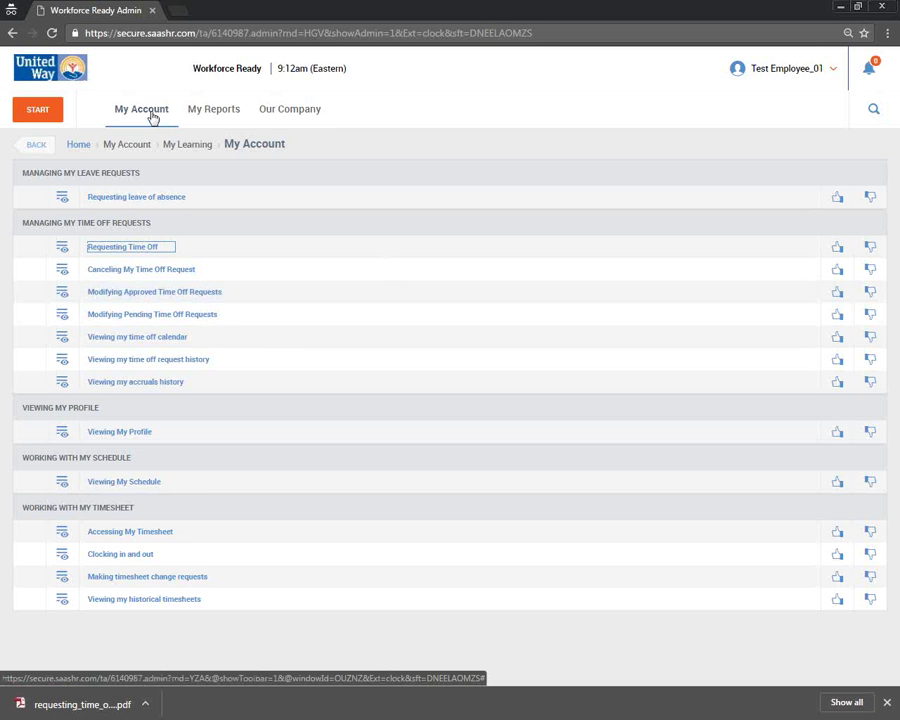
# - Open My Current Timesheet (November 1–15, 2016) and start Submit for Approval
pyautogui.click(153, 118)
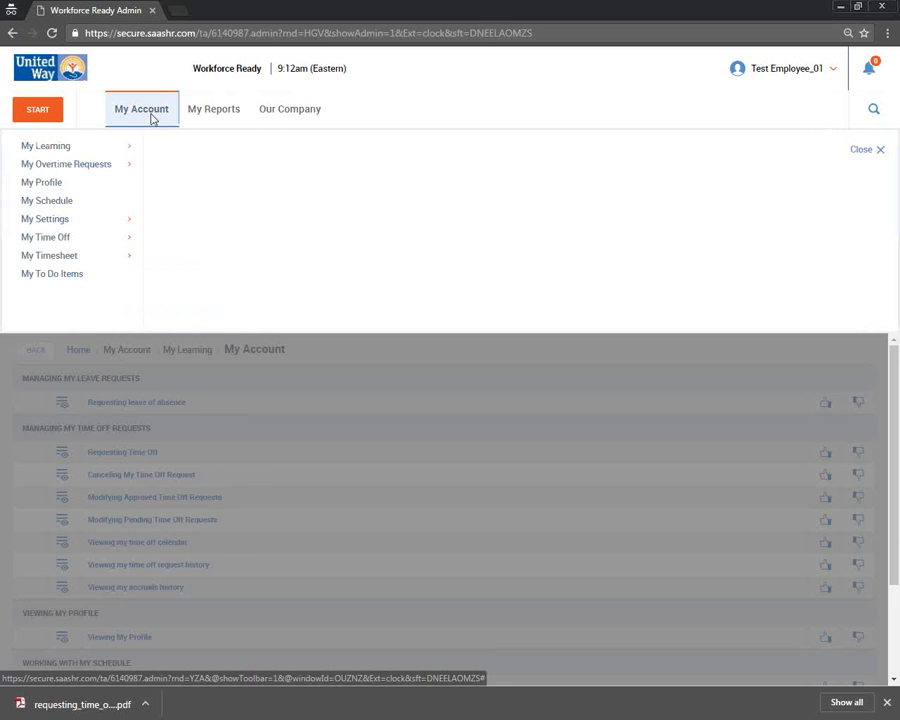
pyautogui.moveTo(84, 258)
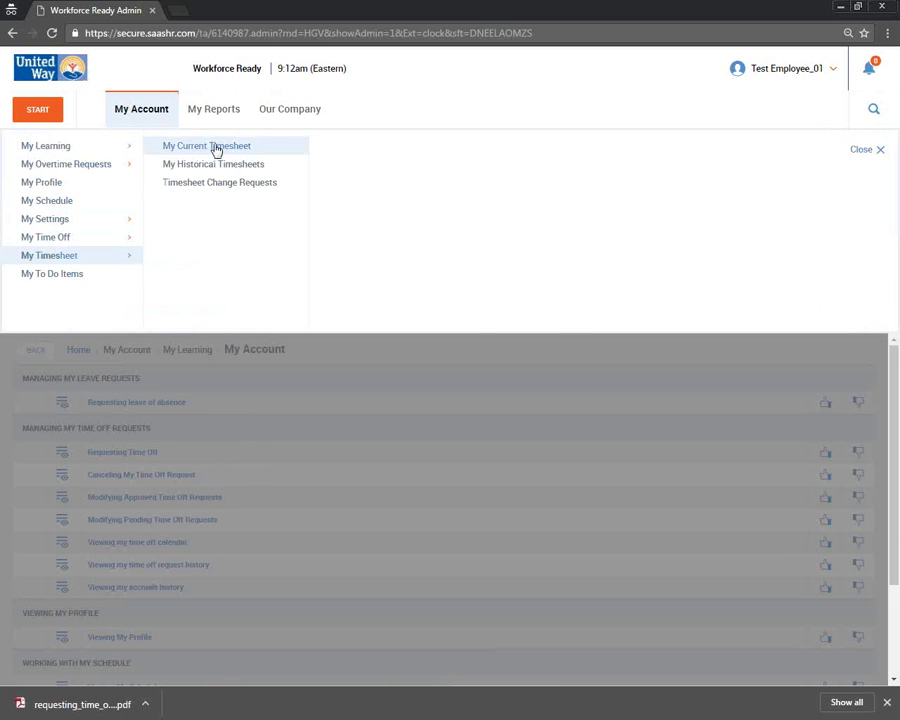
pyautogui.click(223, 151)
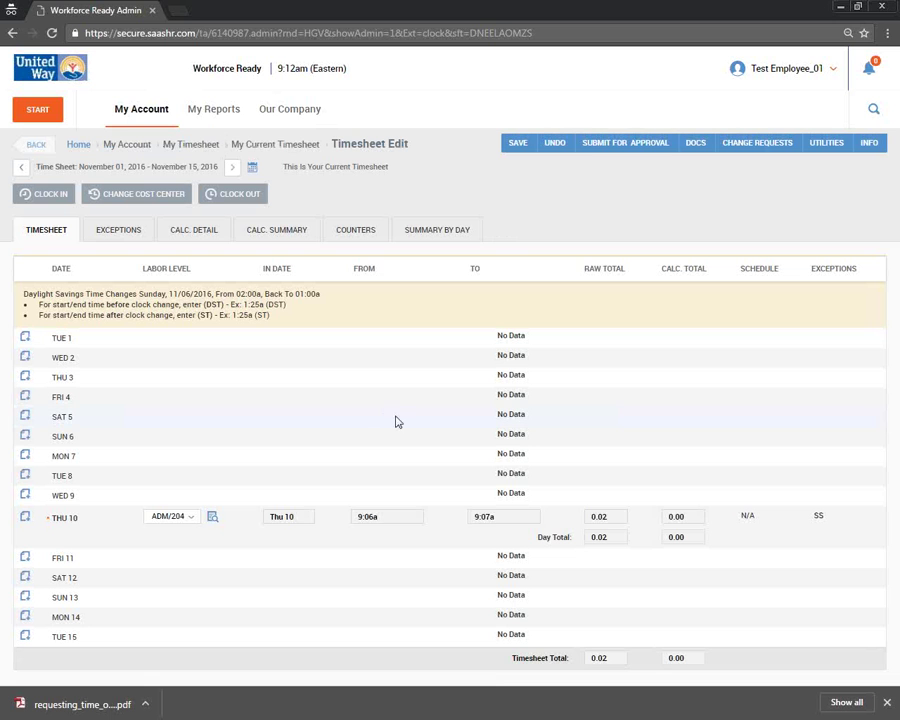
pyautogui.click(616, 166)
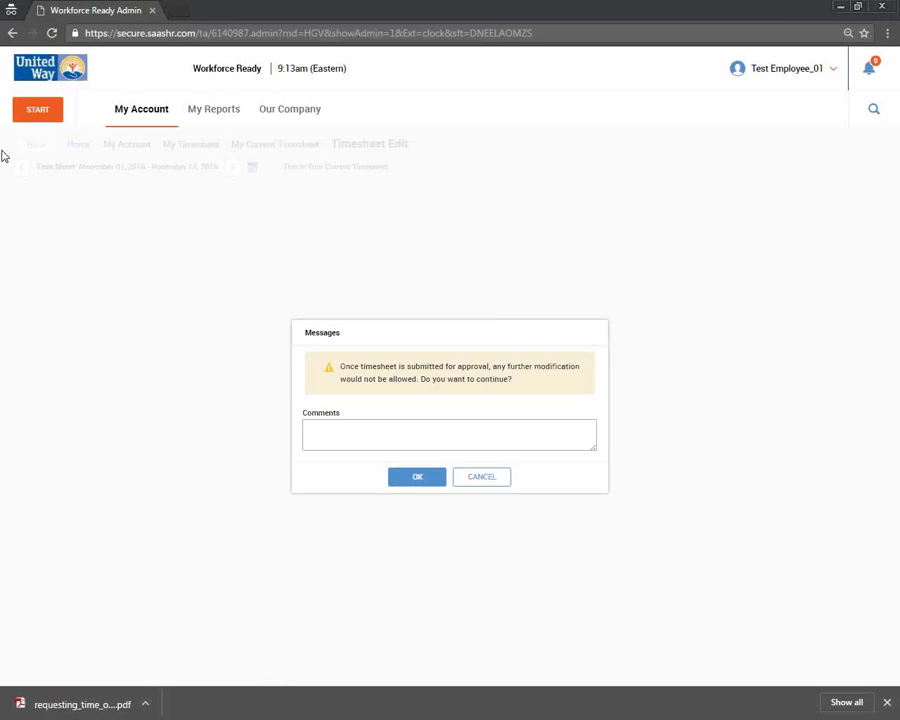
# - Confirm the timesheet submission with the approval comment 'Ok'
pyautogui.click(456, 444)
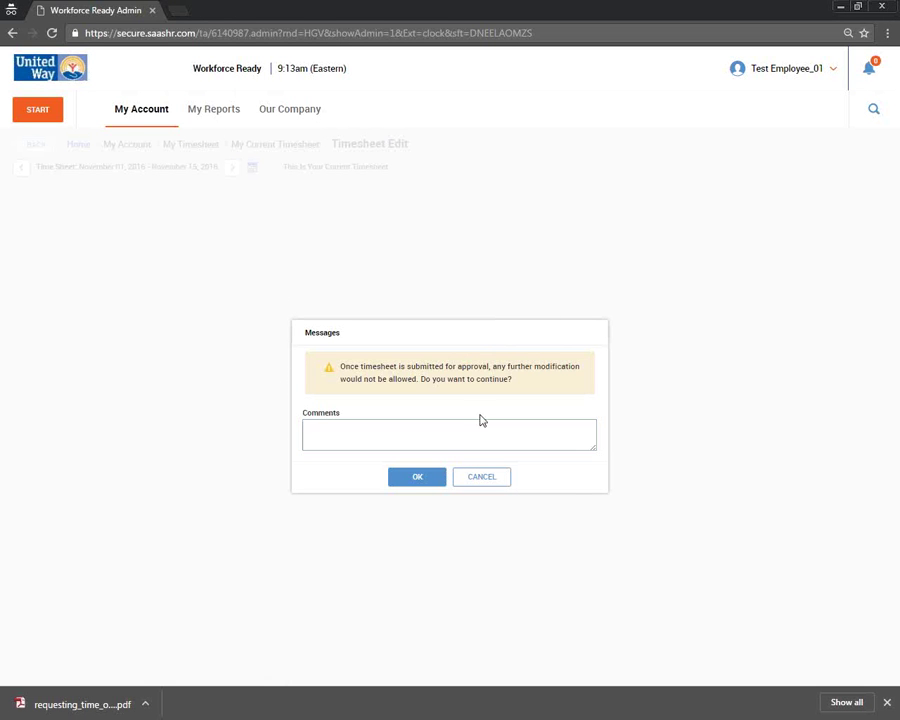
pyautogui.write('Ok')
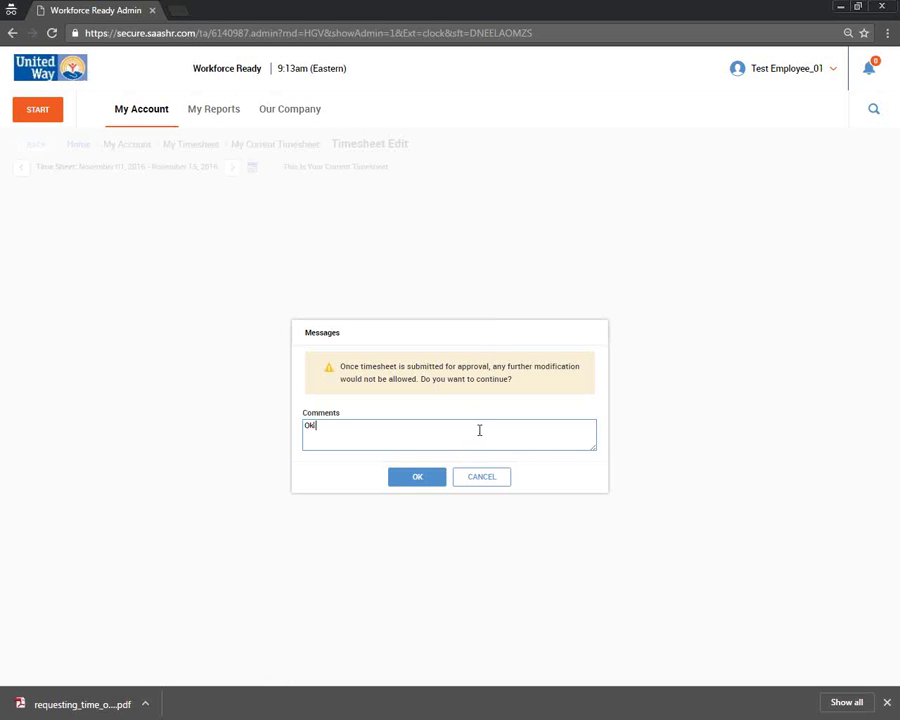
pyautogui.click(420, 478)
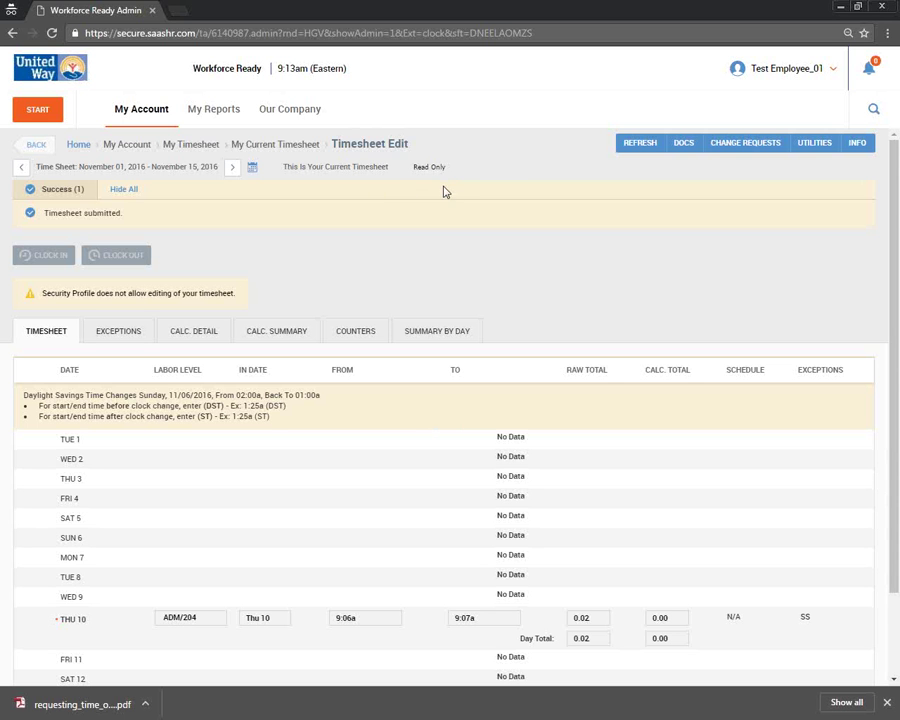
pyautogui.click(137, 110)
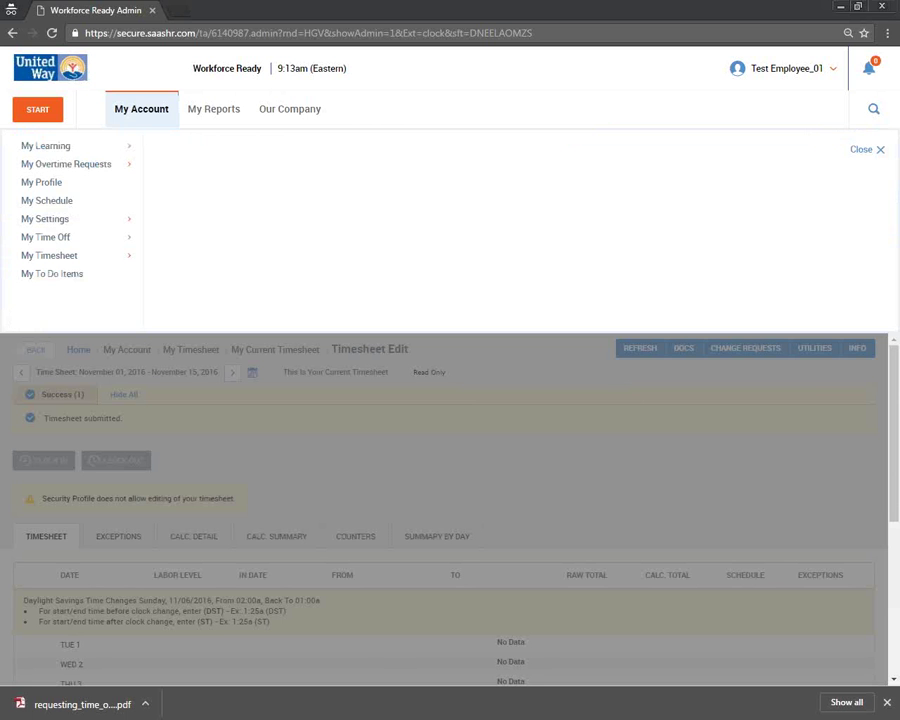
# - Open the Request Time Off form and choose Vacation as the type
pyautogui.click(84, 239)
pyautogui.click(177, 146)
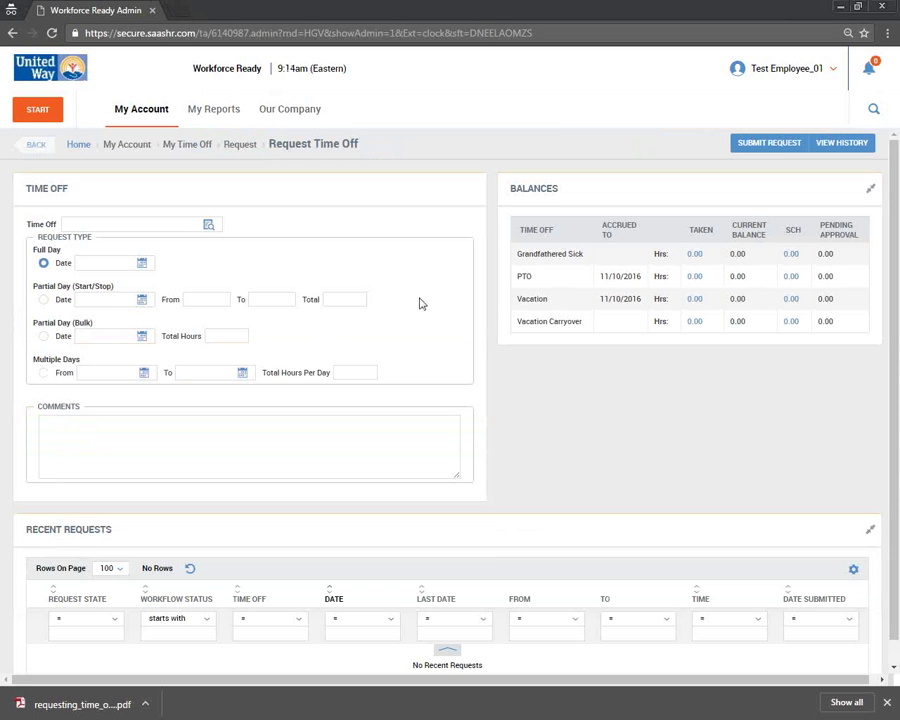
pyautogui.click(209, 225)
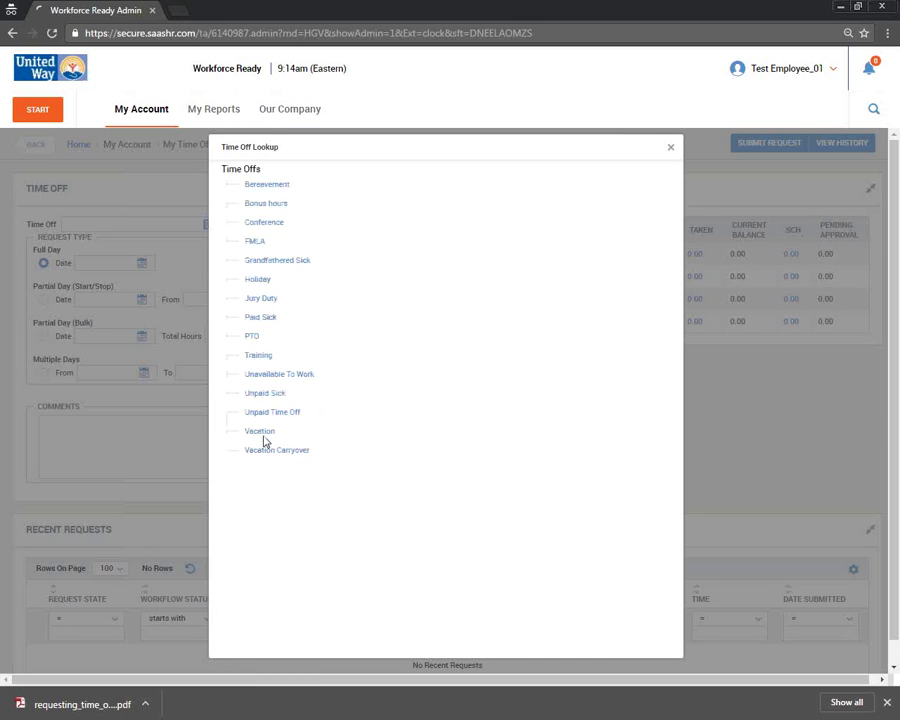
pyautogui.click(259, 433)
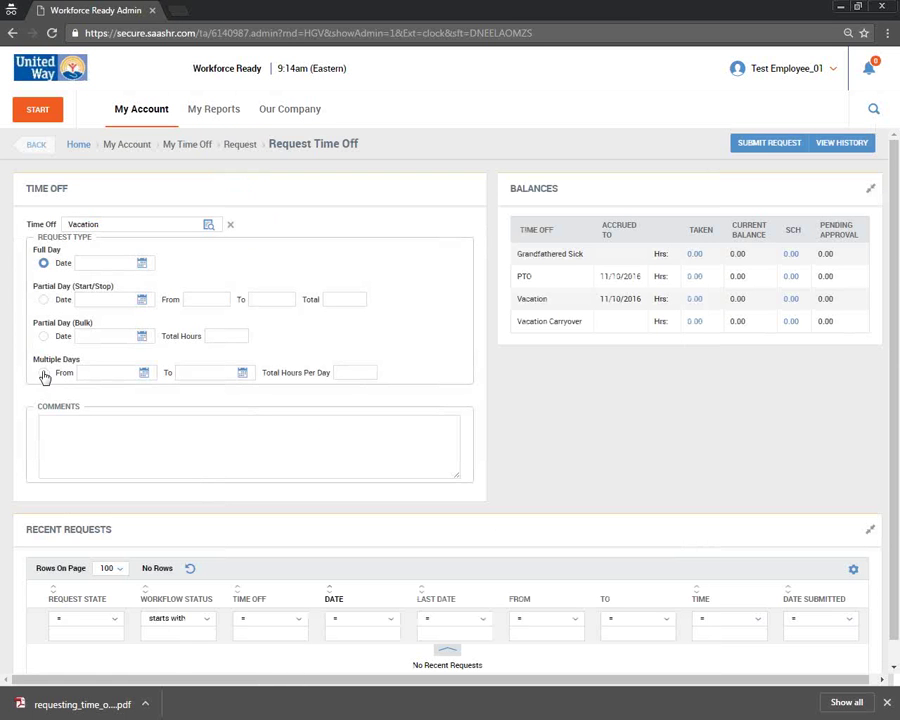
# - Switch to Multiple Days and enter the From and To dates, ending 11/22/2016
pyautogui.click(43, 373)
pyautogui.click(116, 378)
pyautogui.write('10/17/2016')
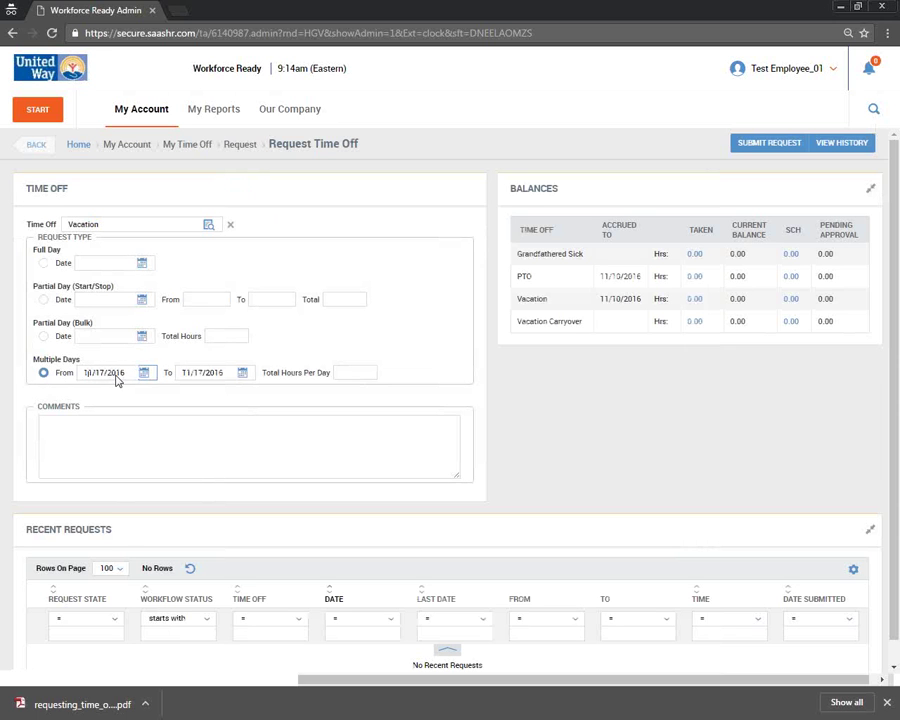
pyautogui.press('Tab')
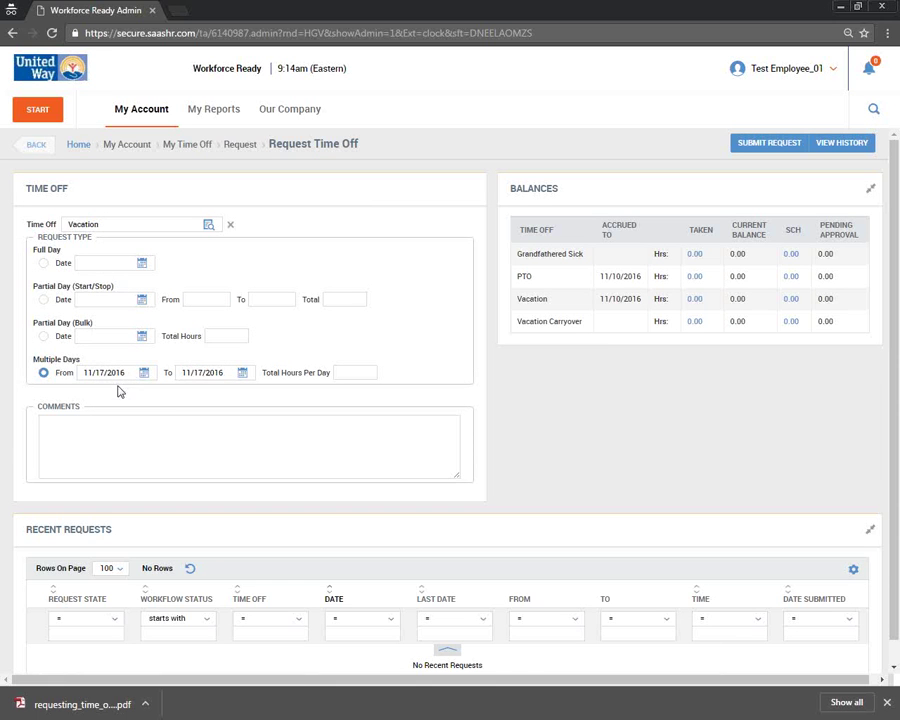
pyautogui.tripleClick(215, 376)
pyautogui.write('11/22/2016')
# - Set Total Hours Per Day to 7.50, replacing the initial 8
pyautogui.click(350, 374)
pyautogui.write('8')
pyautogui.click(370, 416)
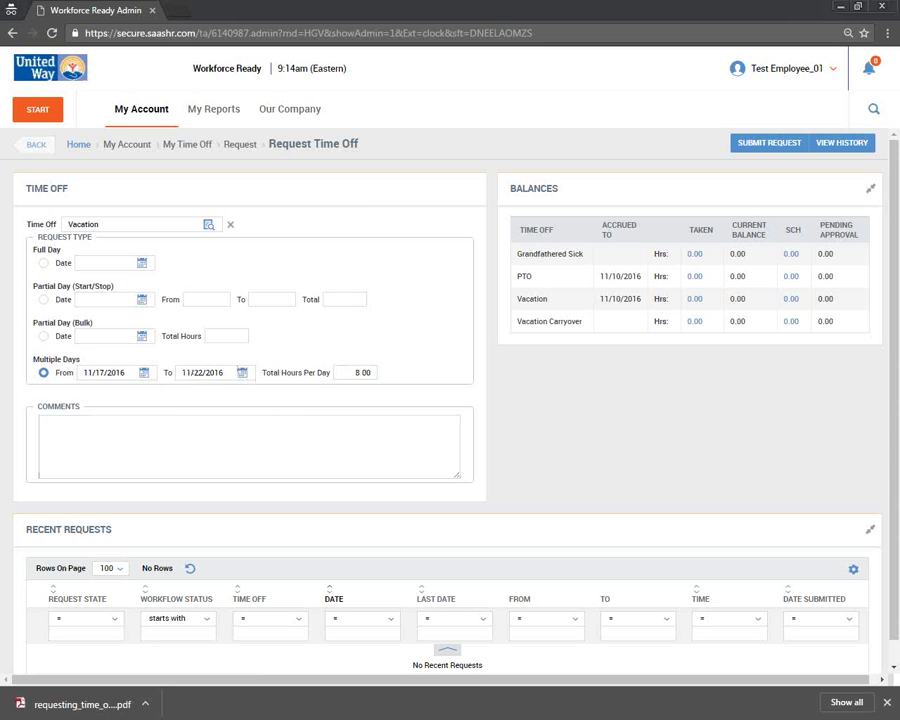
pyautogui.moveTo(353, 373); pyautogui.dragTo(450, 389)
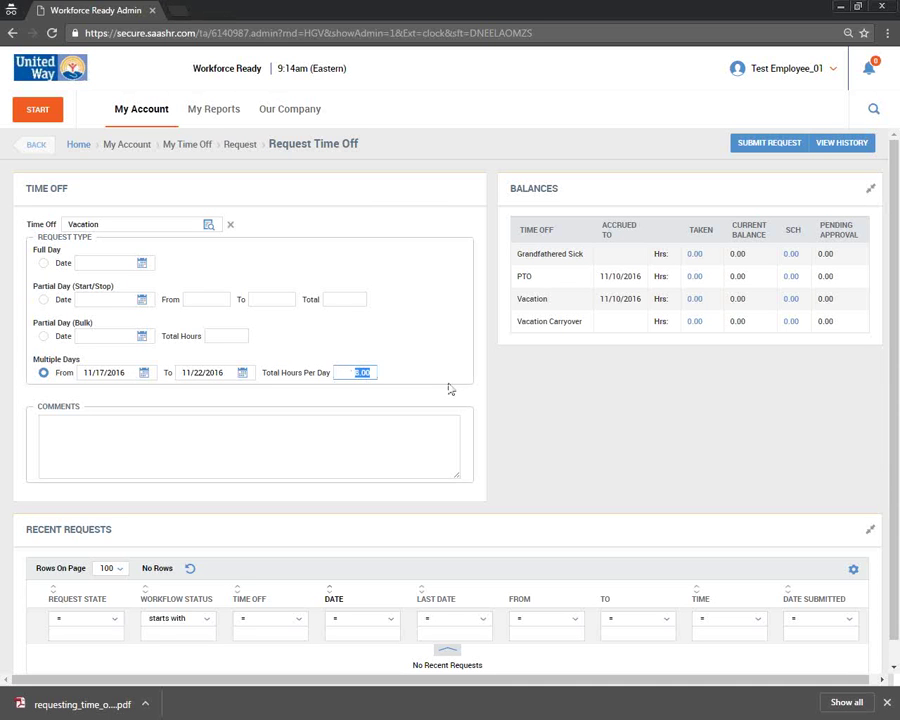
pyautogui.write('7.50')
pyautogui.press('Tab')
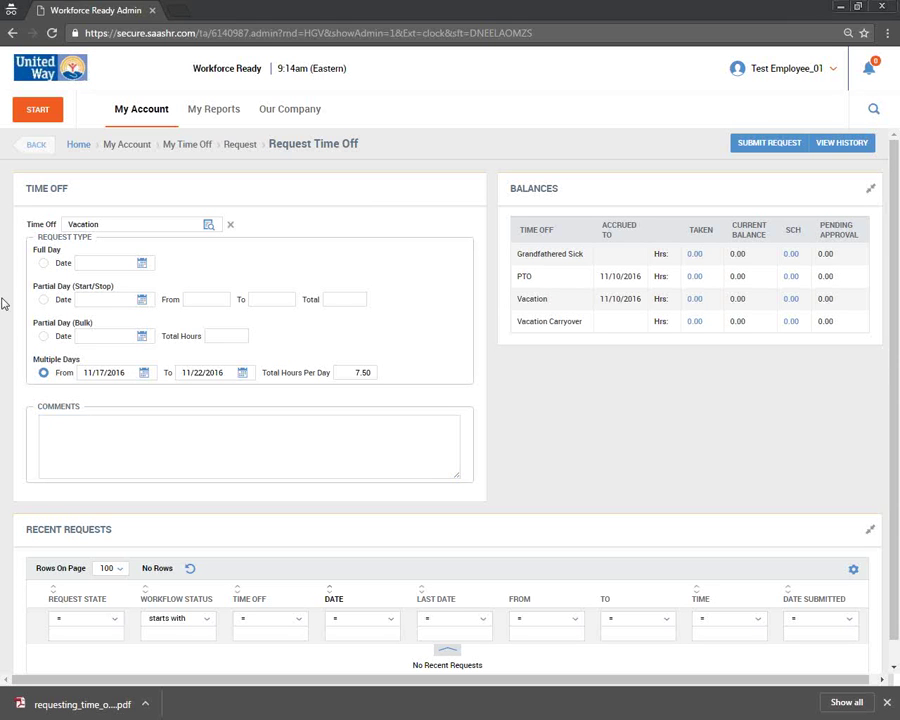
pyautogui.click(40, 374)
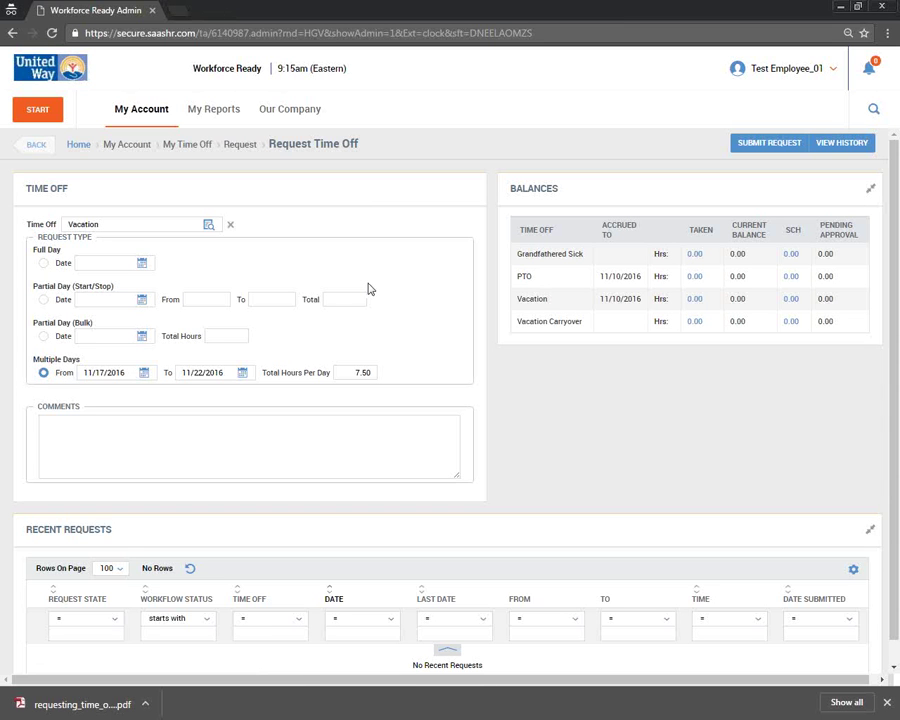
# - Open the current November 1–15 timesheet from My Account > My Timesheet
pyautogui.click(148, 118)
pyautogui.moveTo(103, 258)
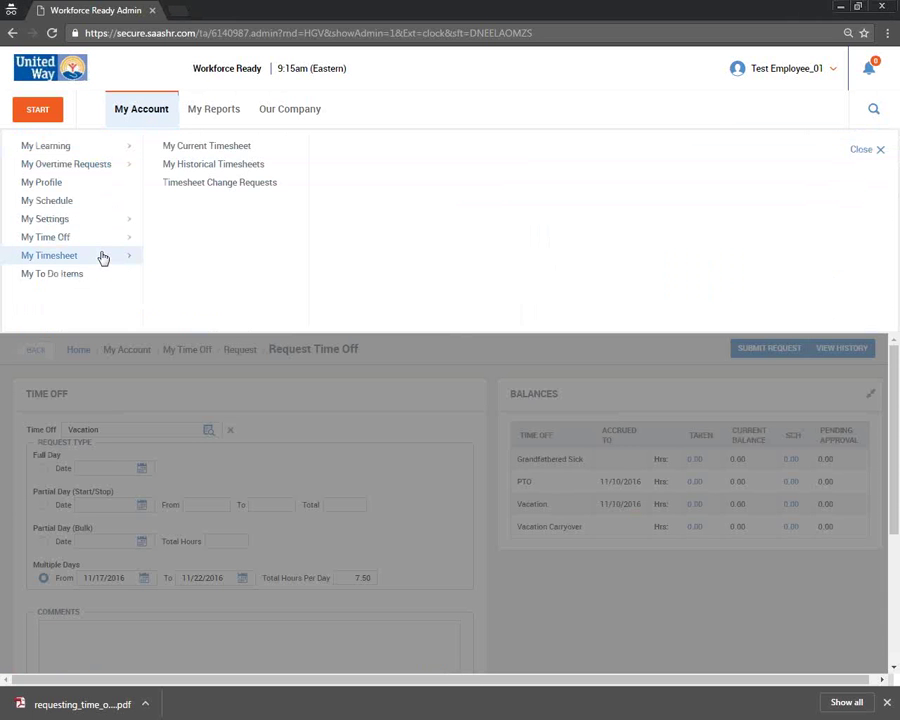
pyautogui.click(238, 147)
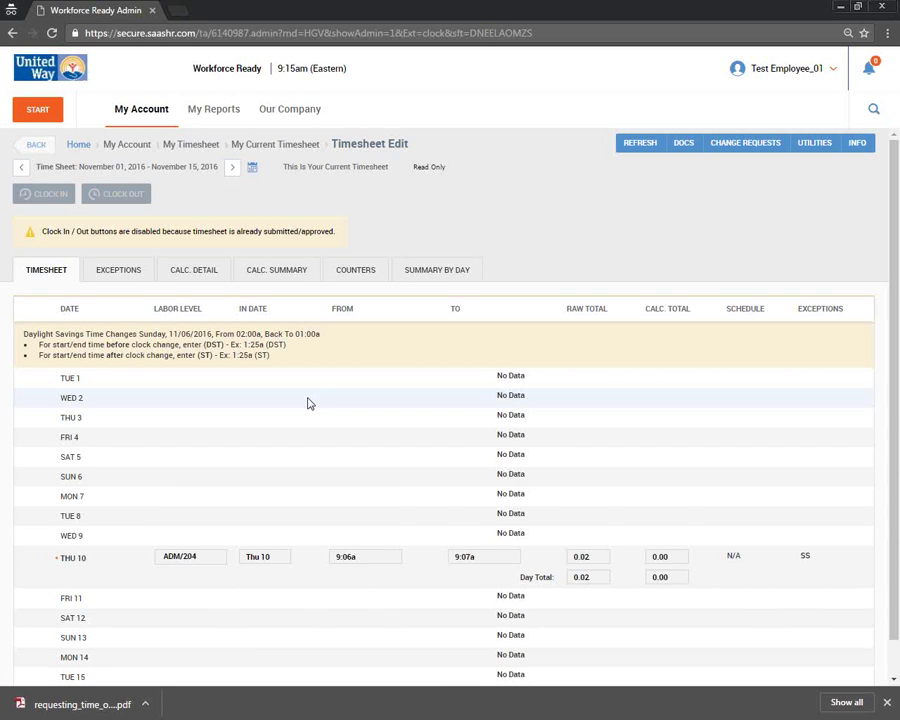
pyautogui.scroll(-2, 310, 403)
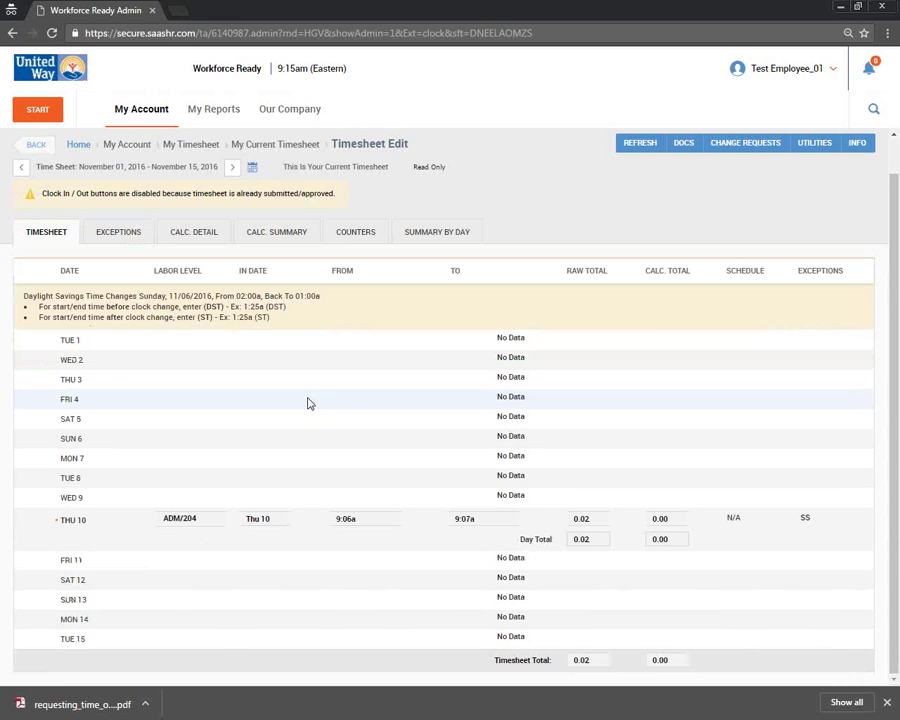
pyautogui.scroll(2, 310, 403)
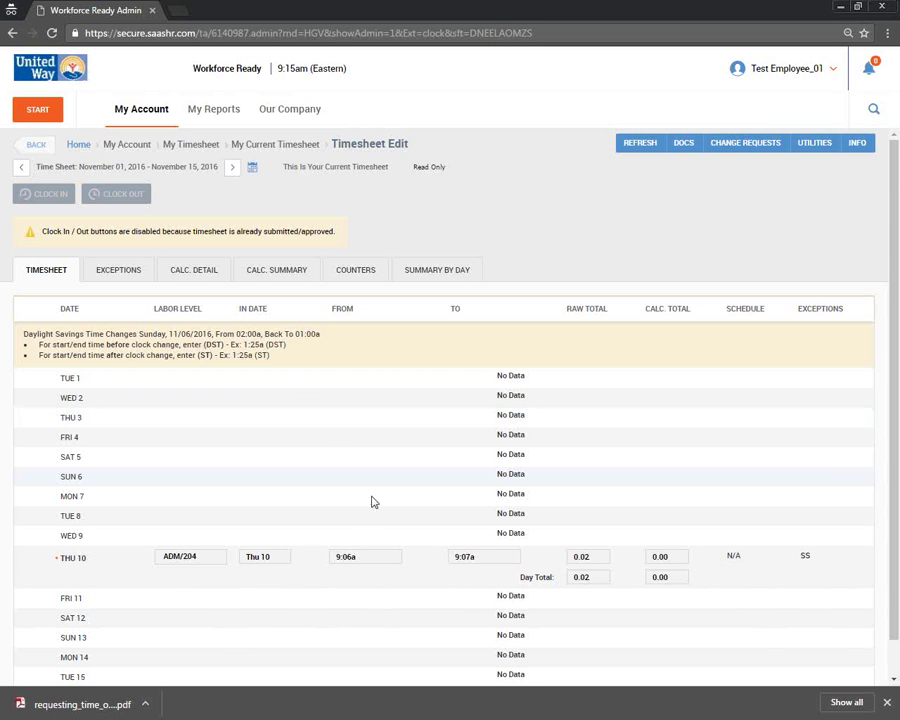
# - Show that THU 10's From, To, Raw Total and Calc. Total fields are read only
pyautogui.click(358, 558)
pyautogui.click(476, 560)
pyautogui.click(590, 562)
pyautogui.click(655, 560)
pyautogui.scroll(-1, 414, 440)
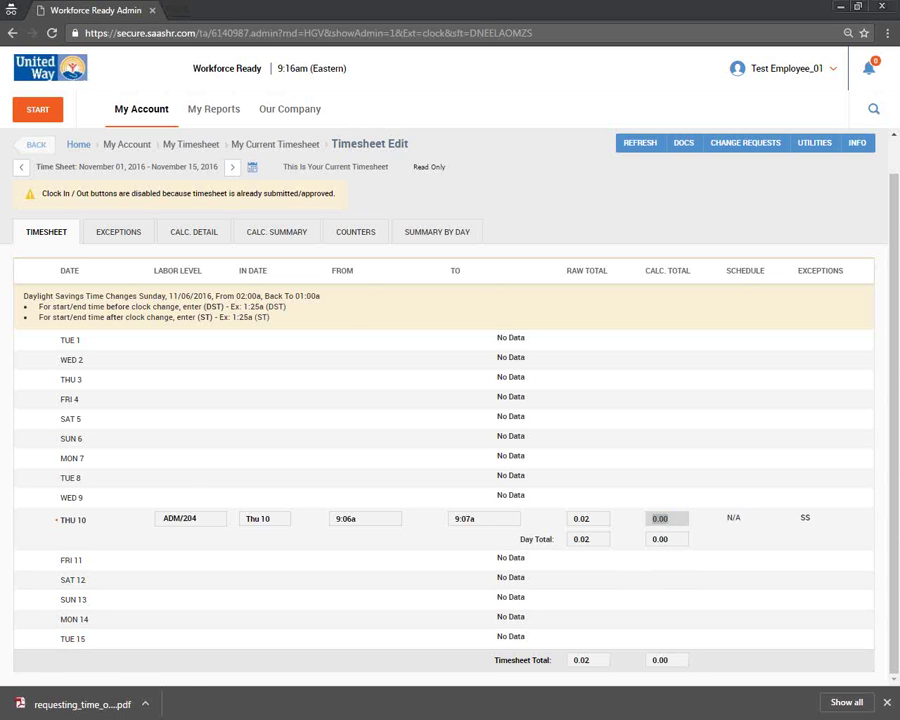
pyautogui.hotkey('alt', 'Tab')
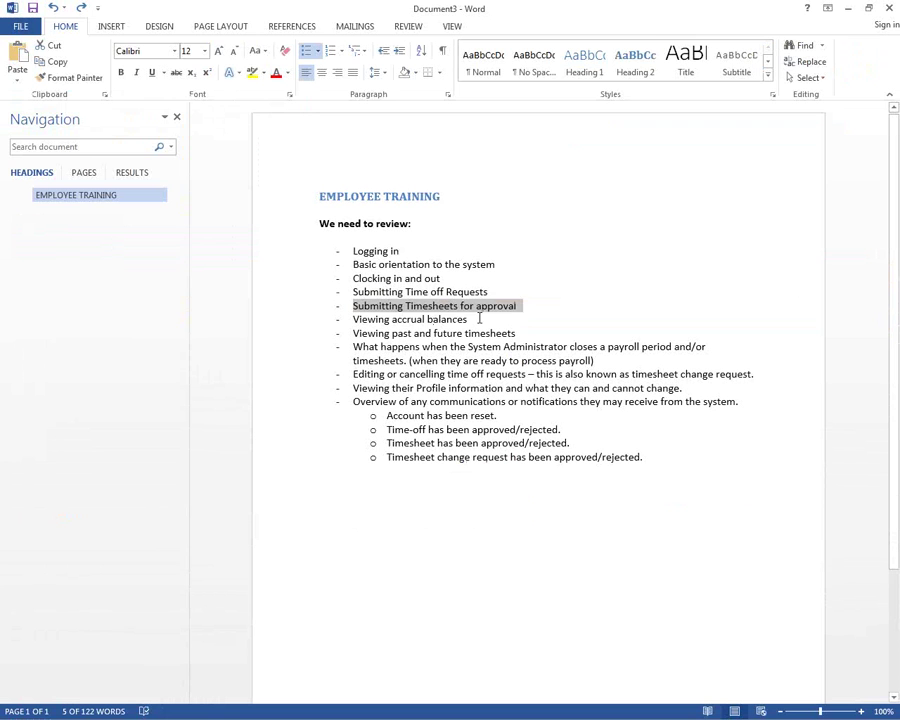
# - Highlight the 'Viewing accrual balances' agenda item, then return to the employee's Timesheet Edit window
pyautogui.moveTo(468, 319); pyautogui.dragTo(360, 325)
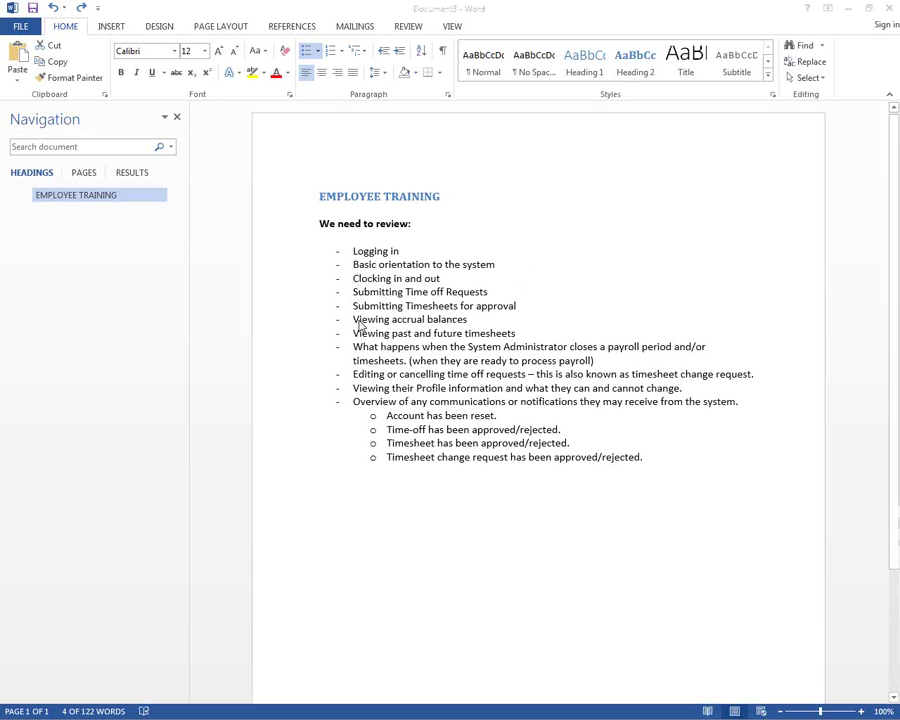
pyautogui.hotkey('alt', 'Tab')
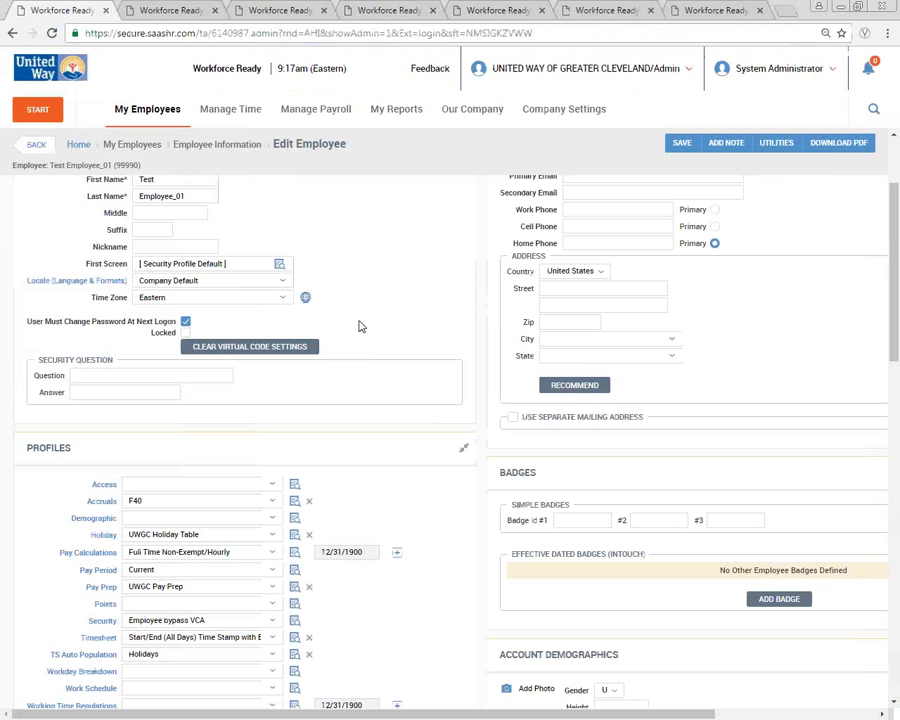
pyautogui.hotkey('alt', 'Tab')
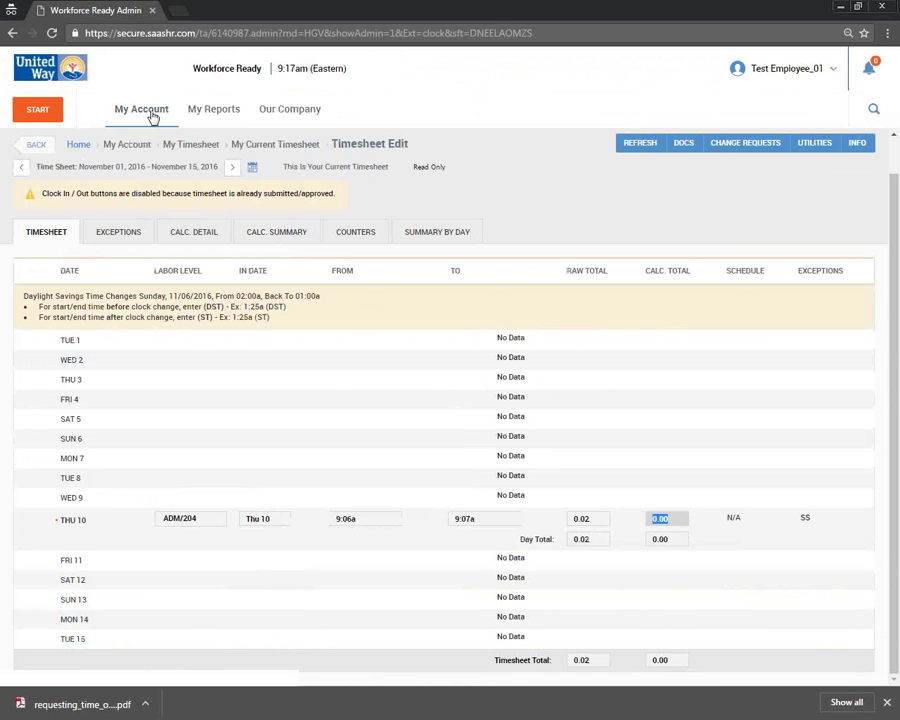
# - Show the accrual balances on the Request Time Off page
pyautogui.click(152, 117)
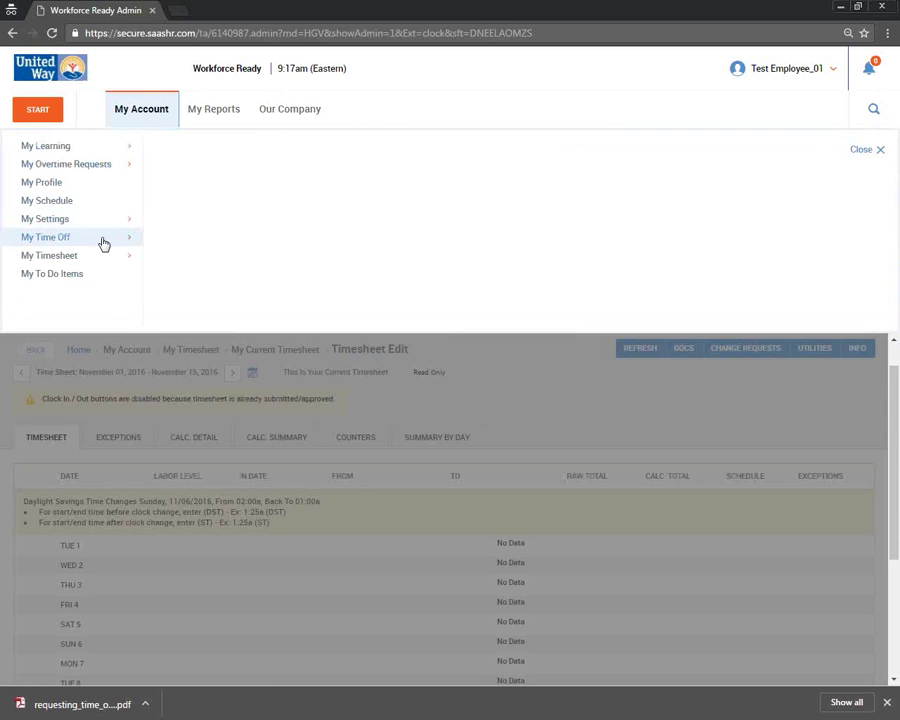
pyautogui.moveTo(121, 240)
pyautogui.click(190, 147)
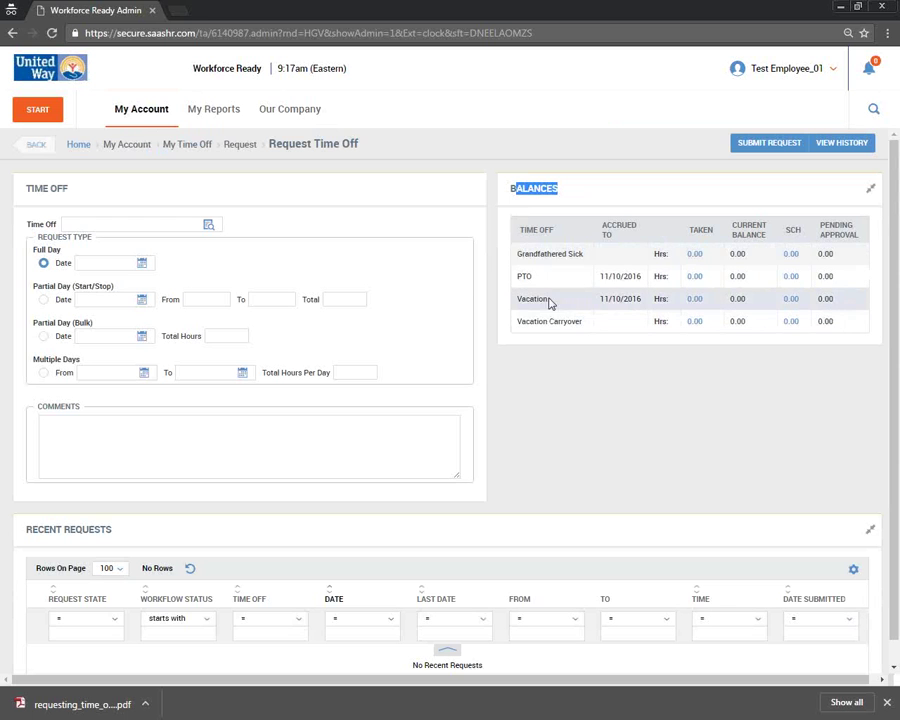
# - Show the 0.00 balances in the Accruals section of the employee's My Profile page
pyautogui.click(143, 118)
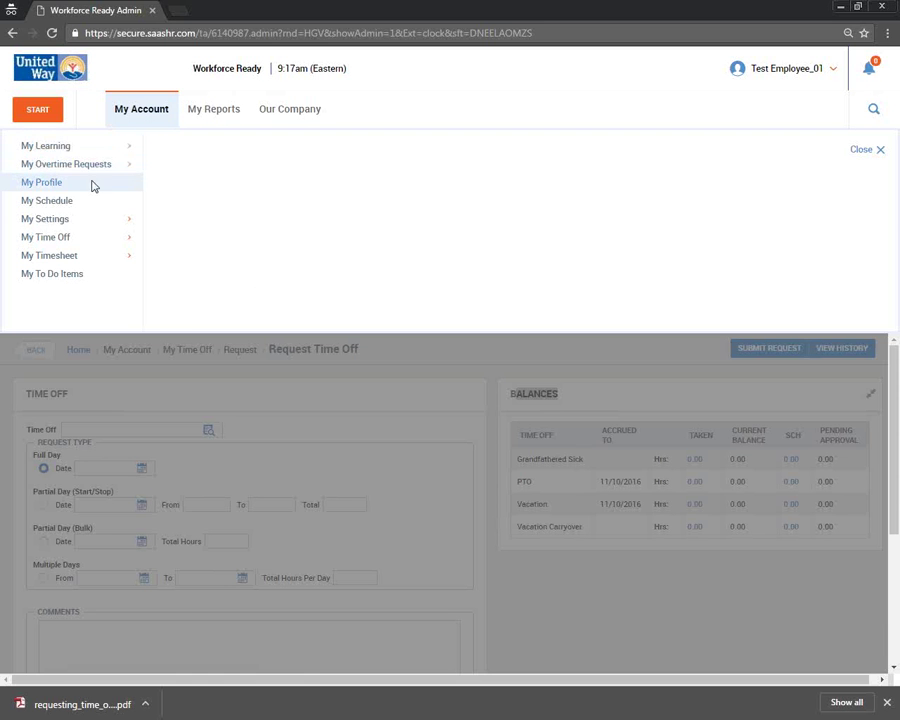
pyautogui.click(91, 184)
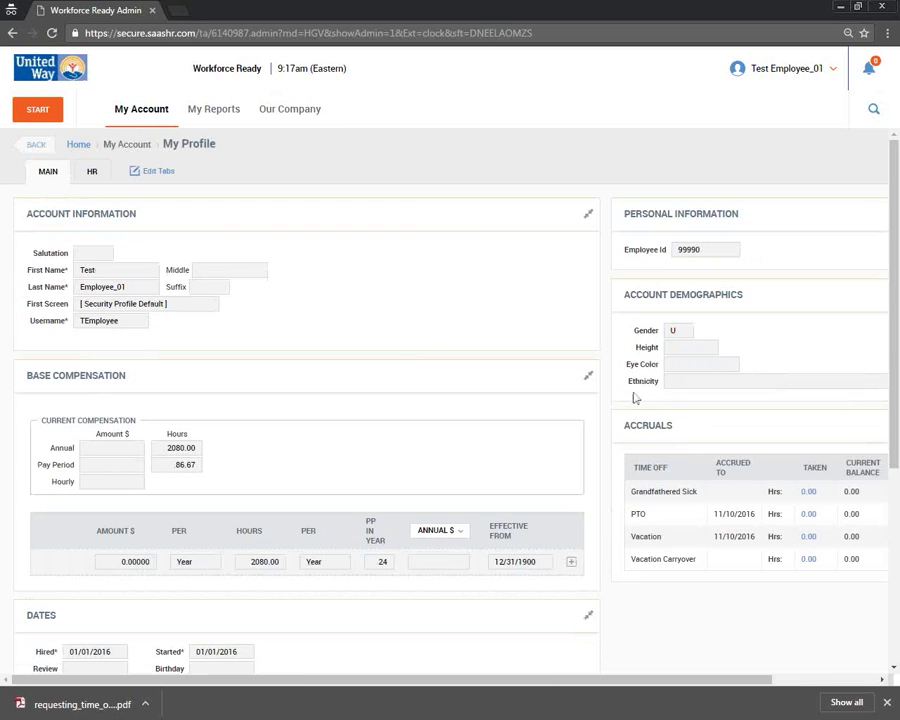
pyautogui.tripleClick(603, 426)
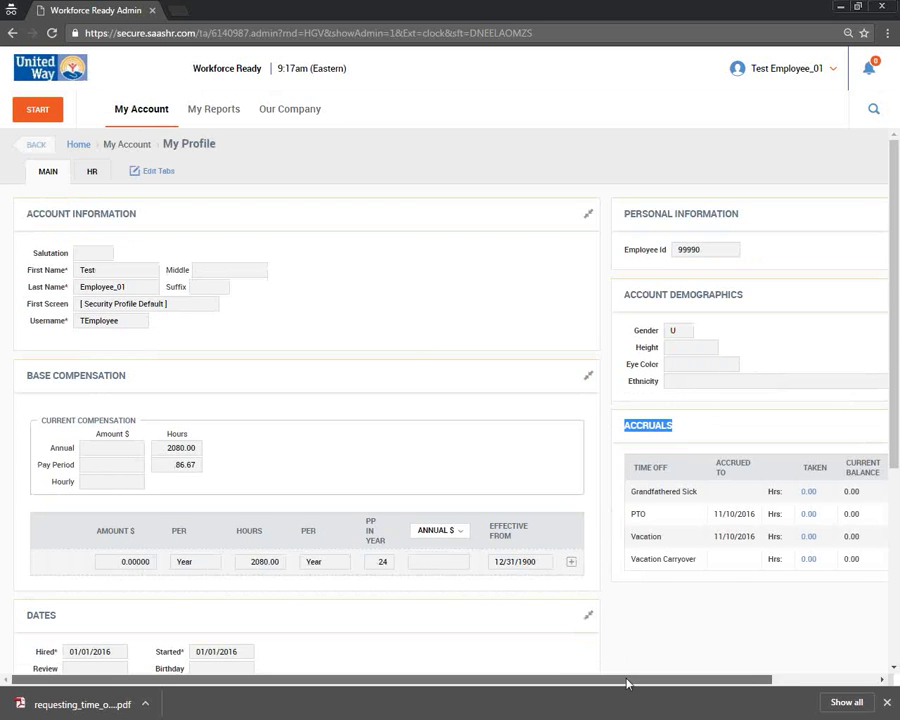
pyautogui.moveTo(626, 680); pyautogui.dragTo(855, 682)
pyautogui.click(687, 467)
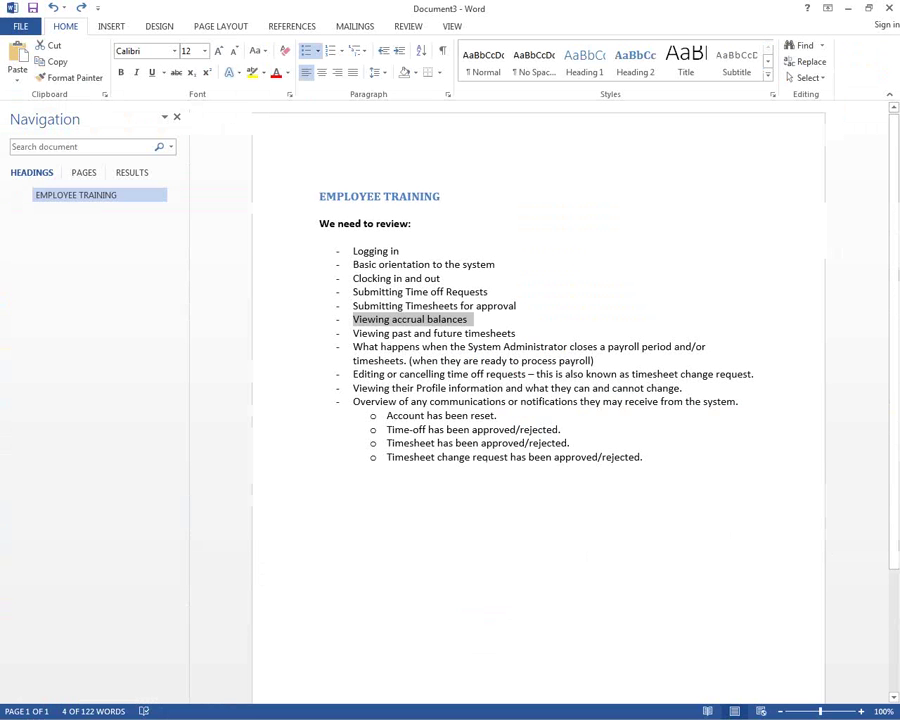
pyautogui.click(438, 337)
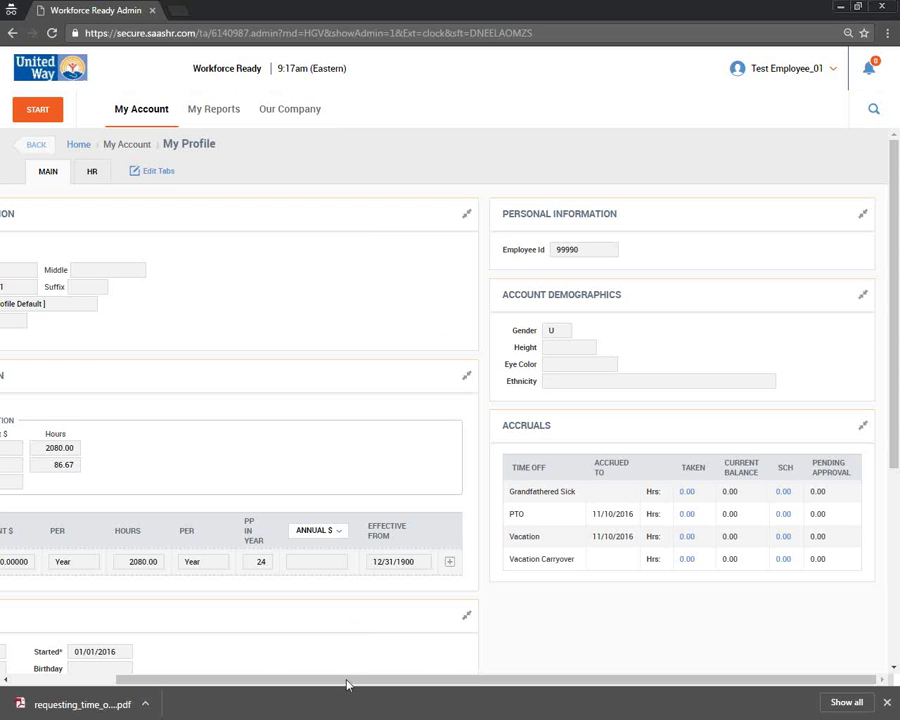
pyautogui.moveTo(277, 685); pyautogui.dragTo(162, 685)
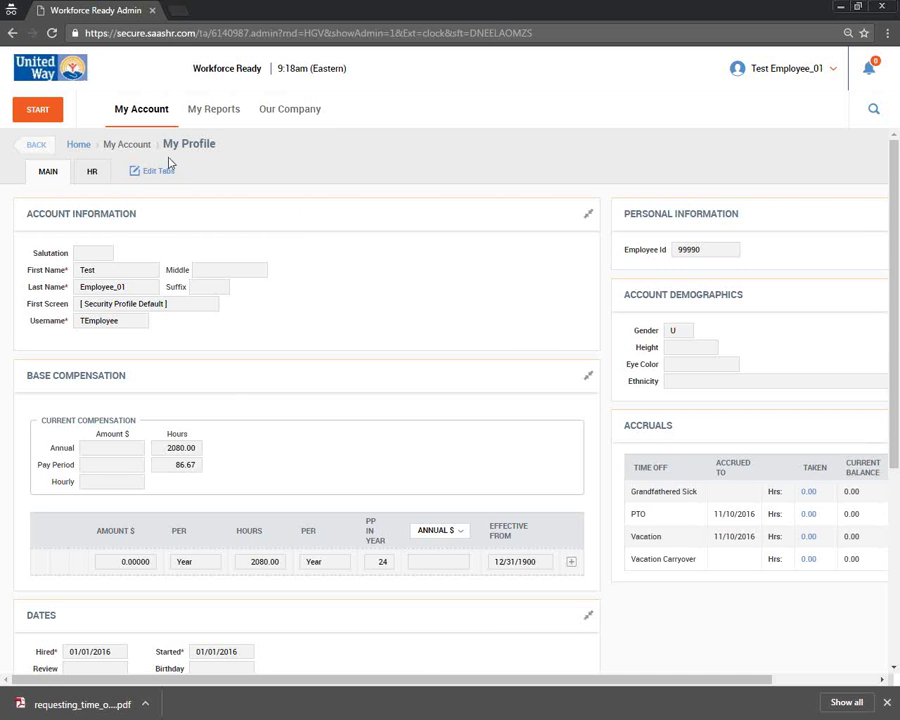
# - Open the current timesheet, then step back and forward to reach November 16–30, 2016
pyautogui.click(150, 121)
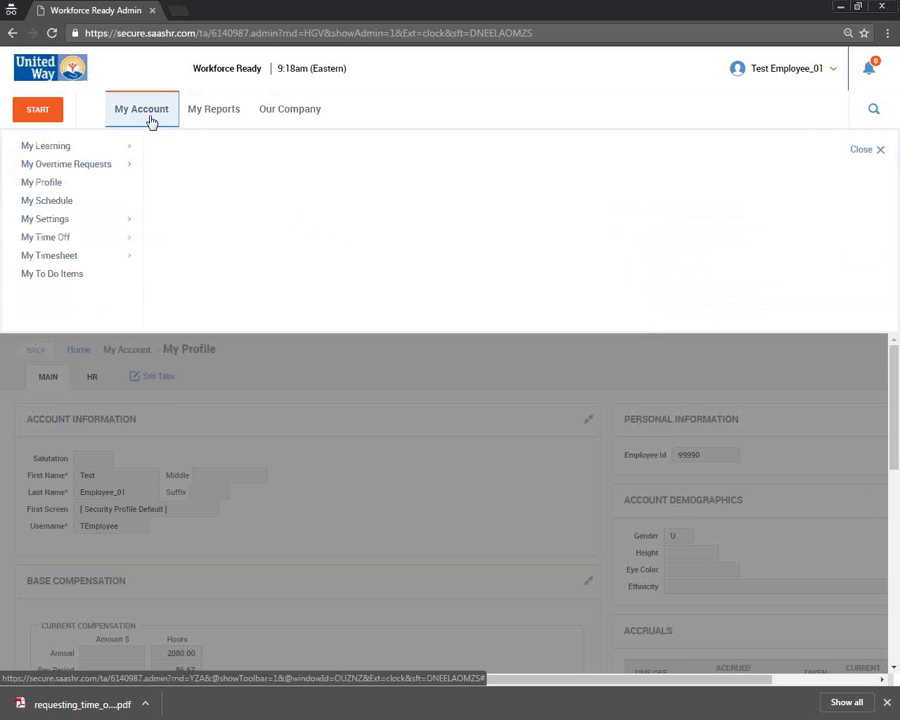
pyautogui.moveTo(104, 258)
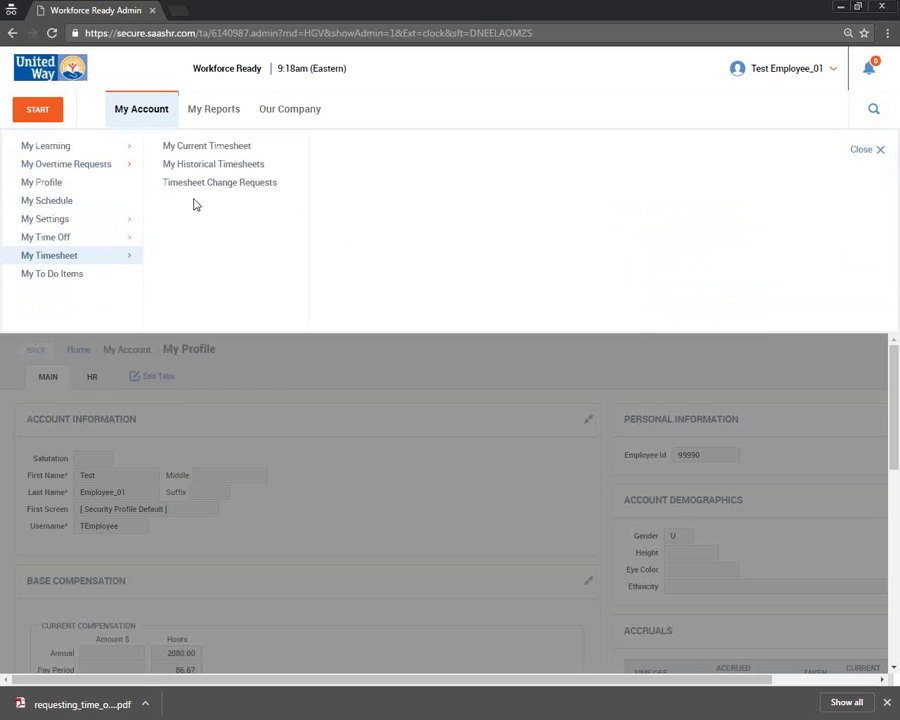
pyautogui.click(236, 152)
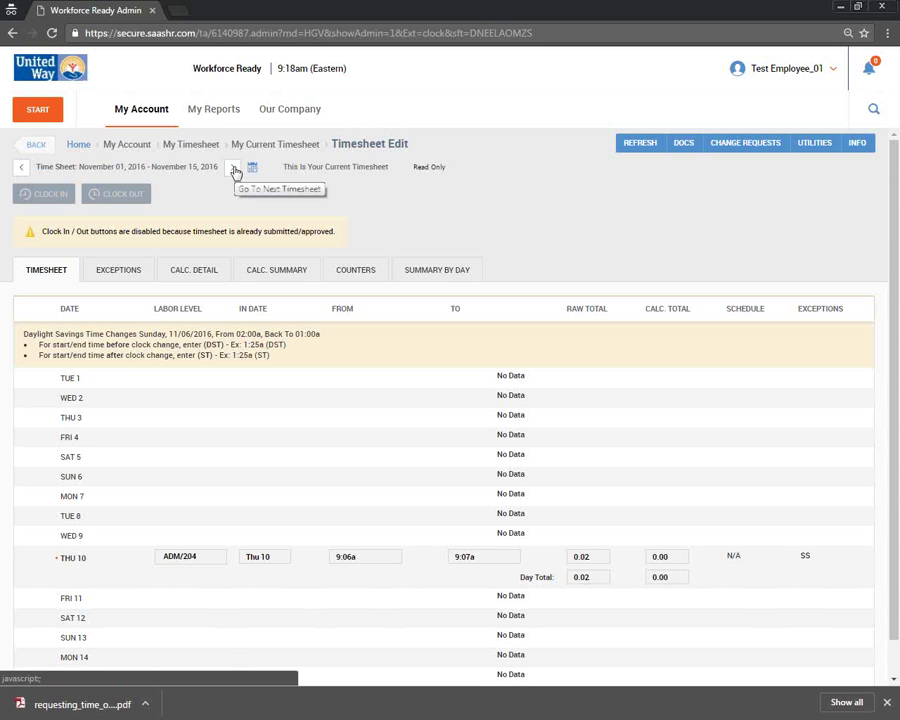
pyautogui.click(24, 172)
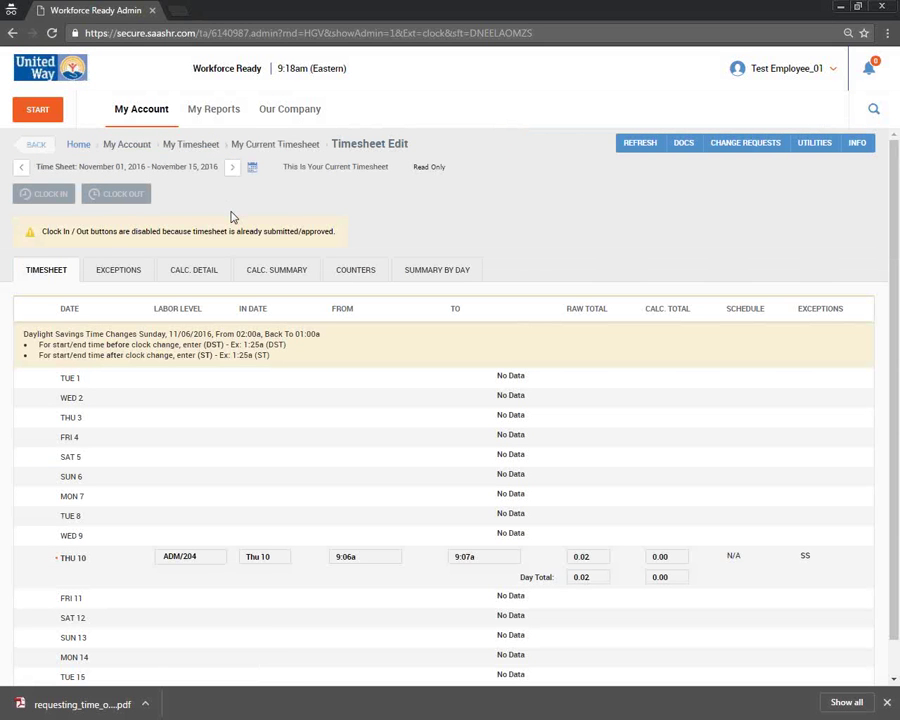
pyautogui.click(230, 168)
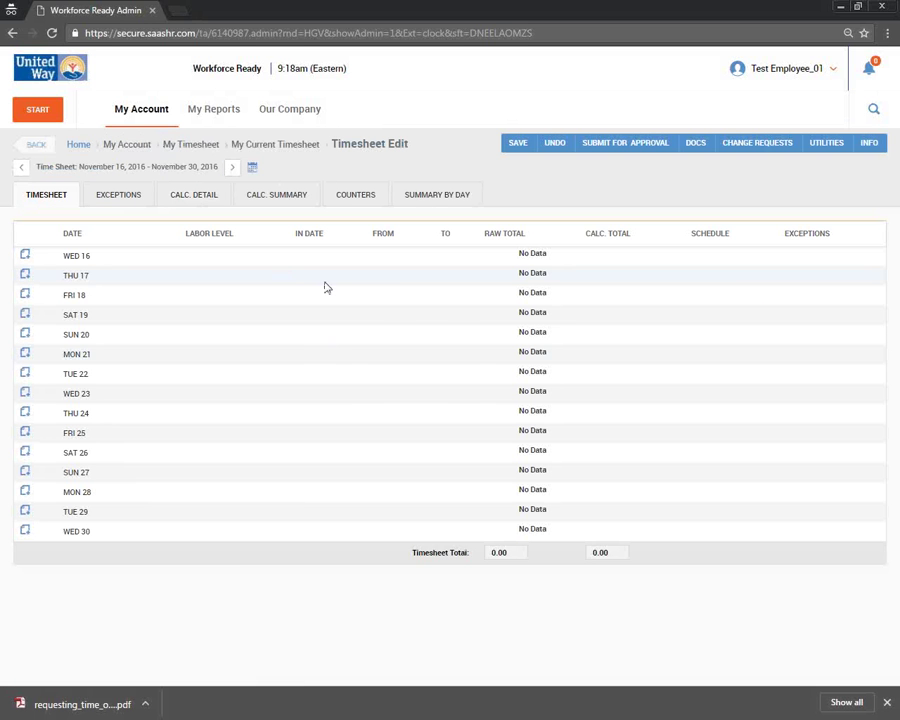
pyautogui.hotkey('alt', 'Tab')
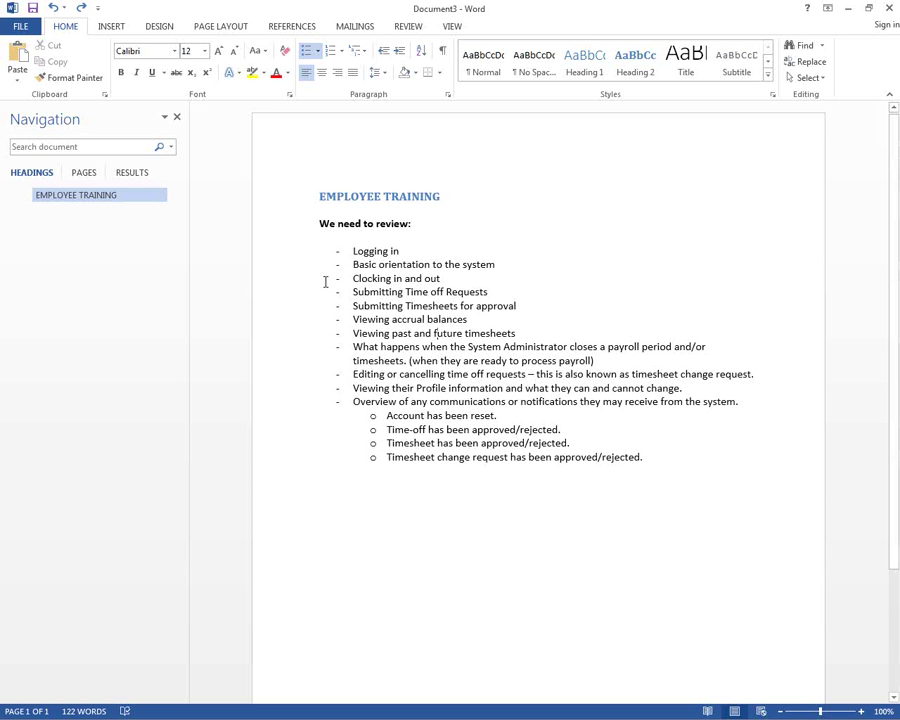
pyautogui.hotkey('alt', 'Tab')
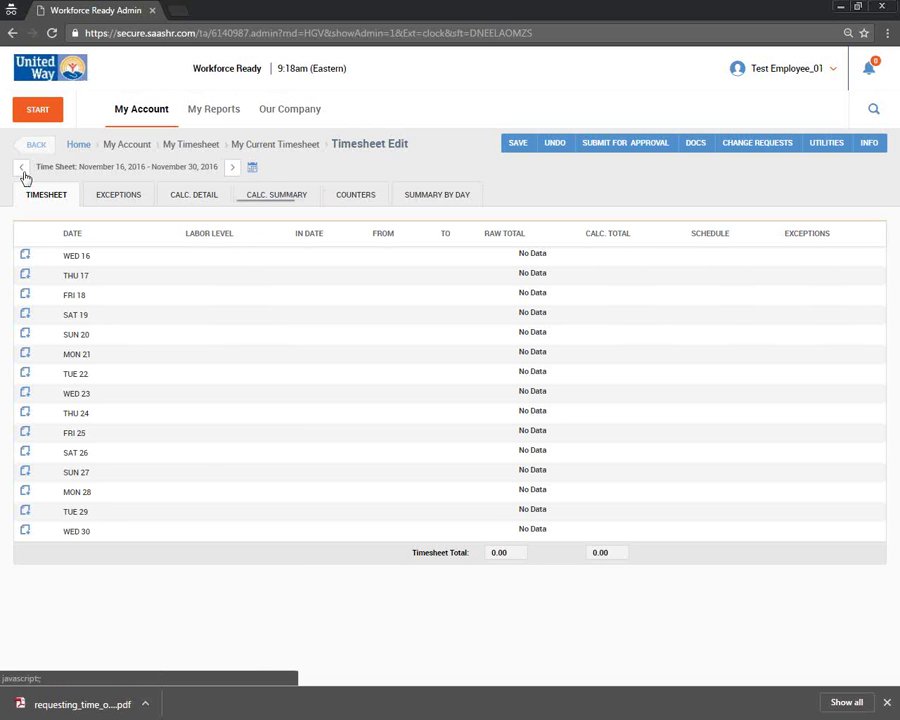
pyautogui.hotkey('alt', 'Tab')
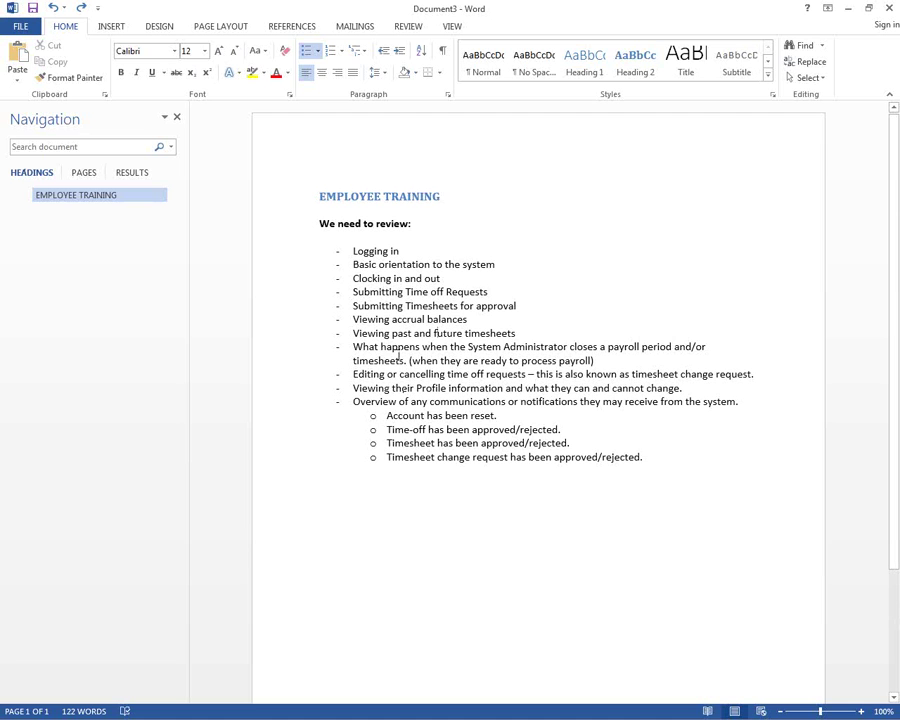
pyautogui.click(354, 346)
pyautogui.keyDown('shift'); pyautogui.click(603, 360); pyautogui.keyUp('shift')
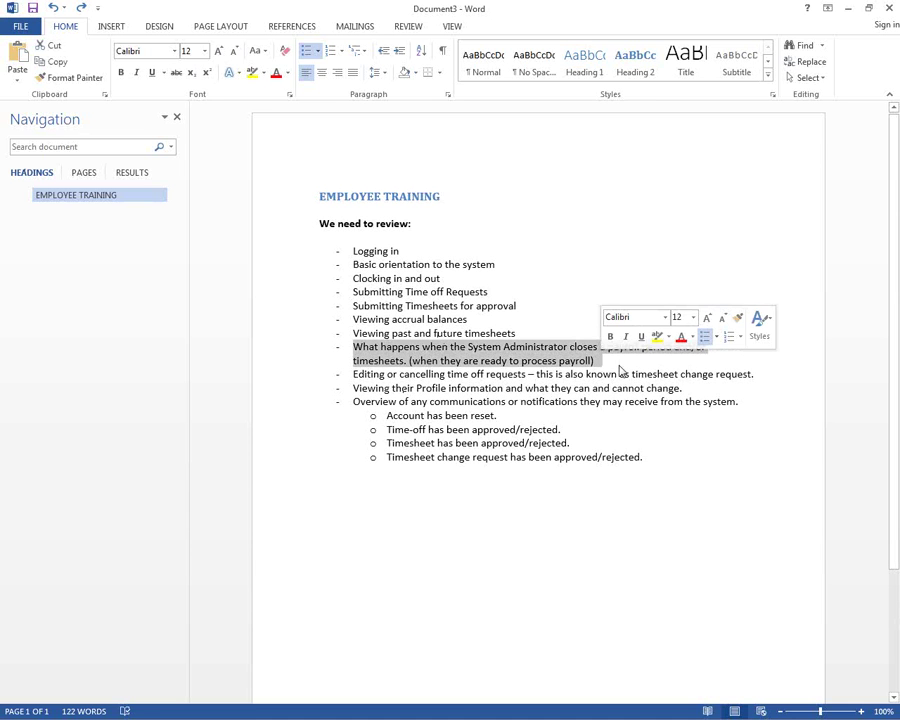
pyautogui.click(633, 375)
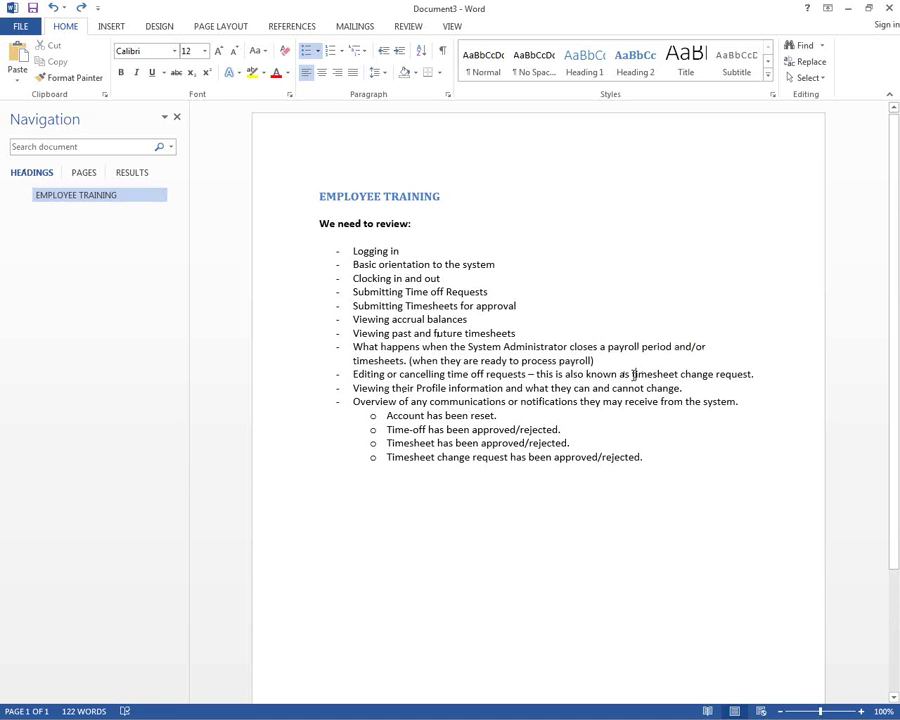
pyautogui.hotkey('alt', 'Tab')
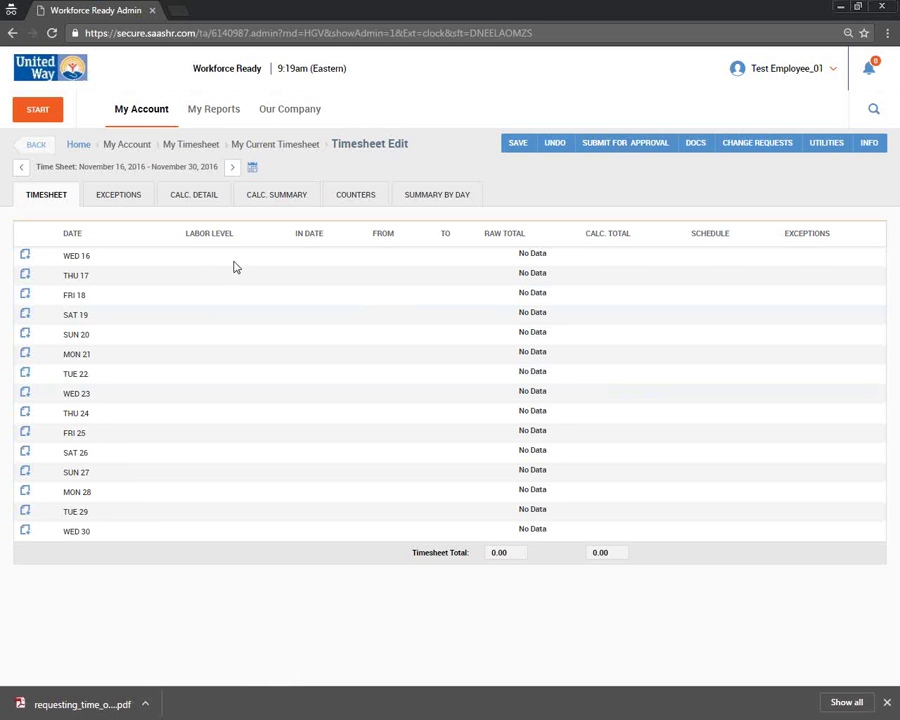
# - Return to the read-only November 1–15, 2016 timesheet showing the Thu 10 punch of 0.02
pyautogui.click(21, 167)
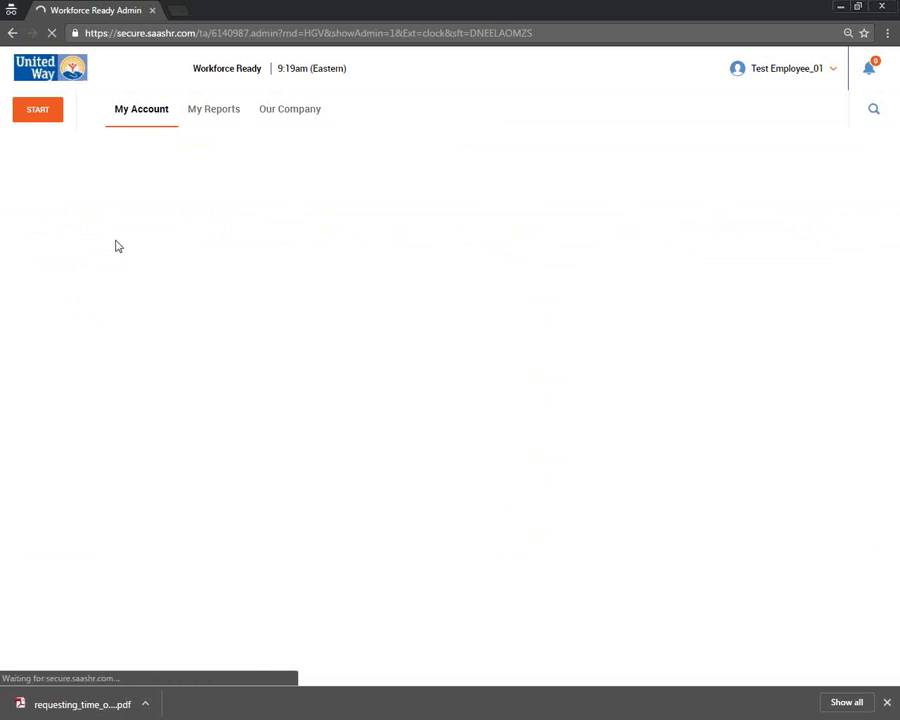
pyautogui.scroll(-1, 430, 470)
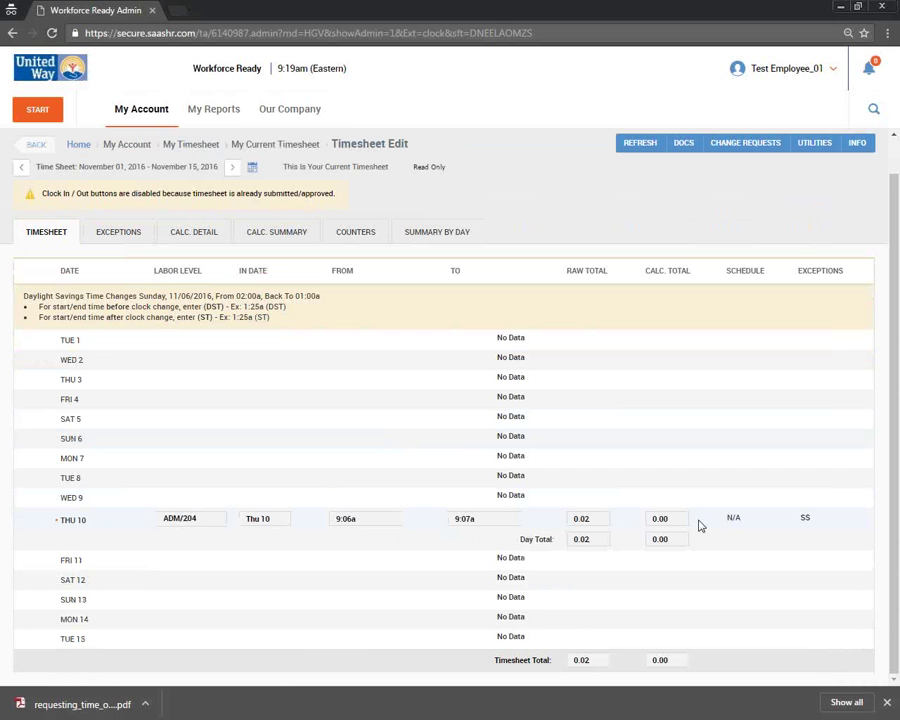
pyautogui.hotkey('alt', 'Tab')
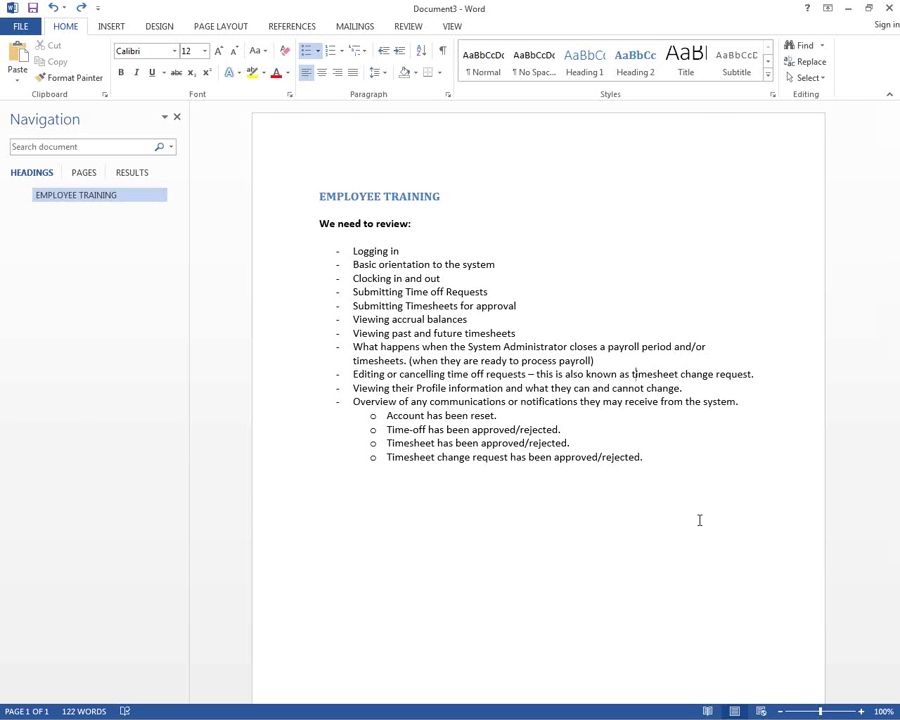
pyautogui.hotkey('alt', 'Tab')
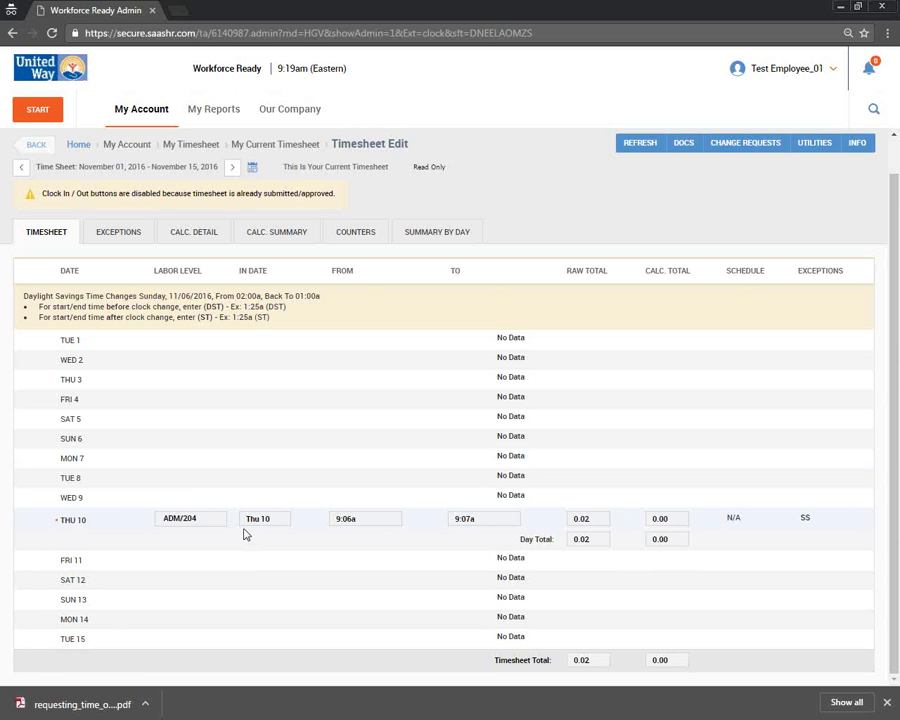
pyautogui.hotkey('alt', 'Tab')
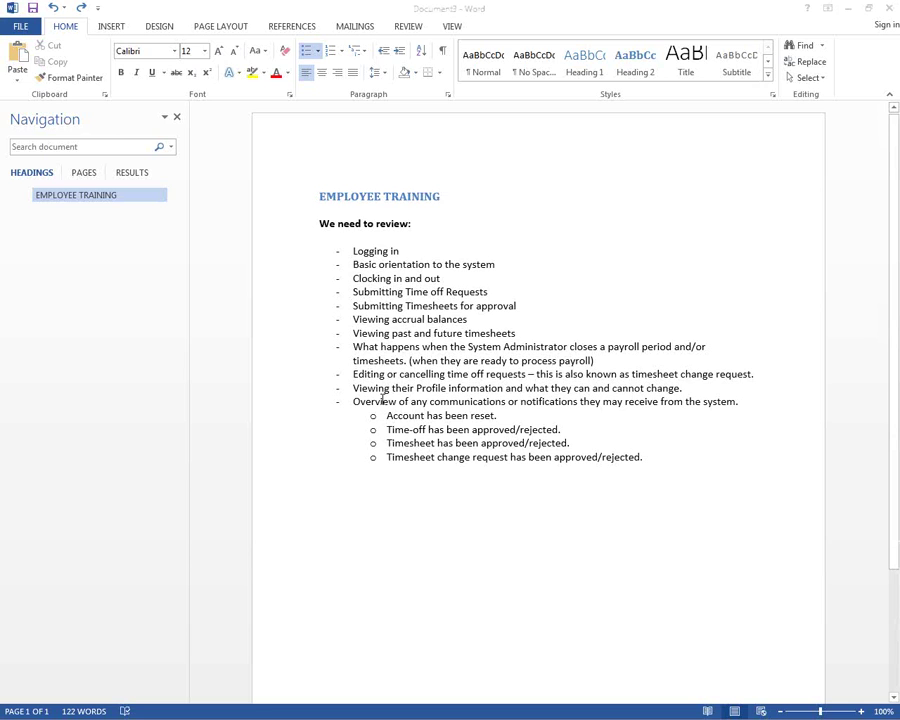
pyautogui.hotkey('alt', 'Tab')
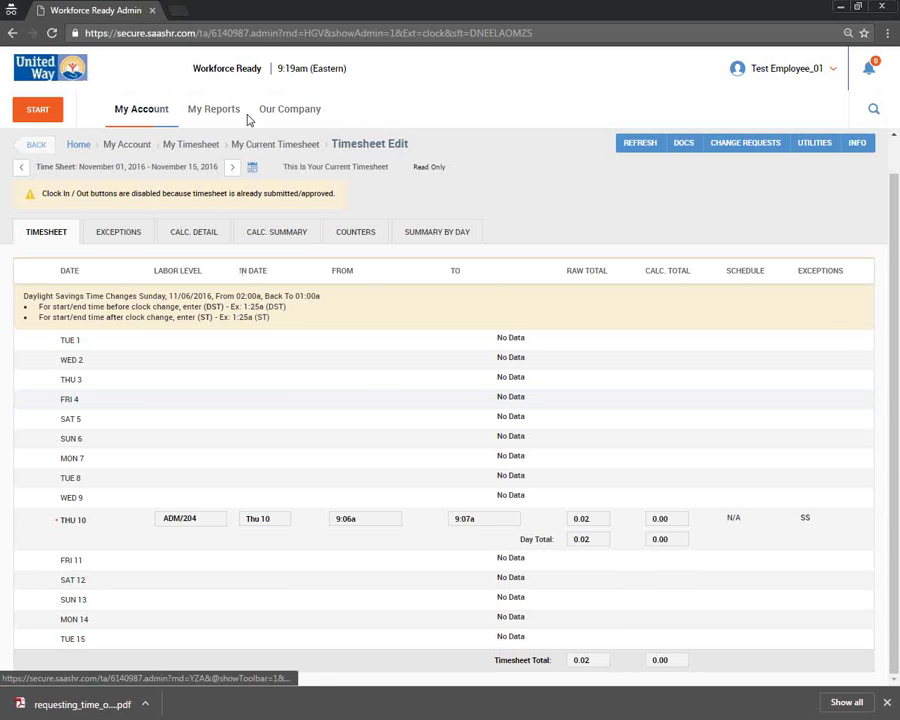
# - Open the learning topics for the employee's My Account menu
pyautogui.click(131, 113)
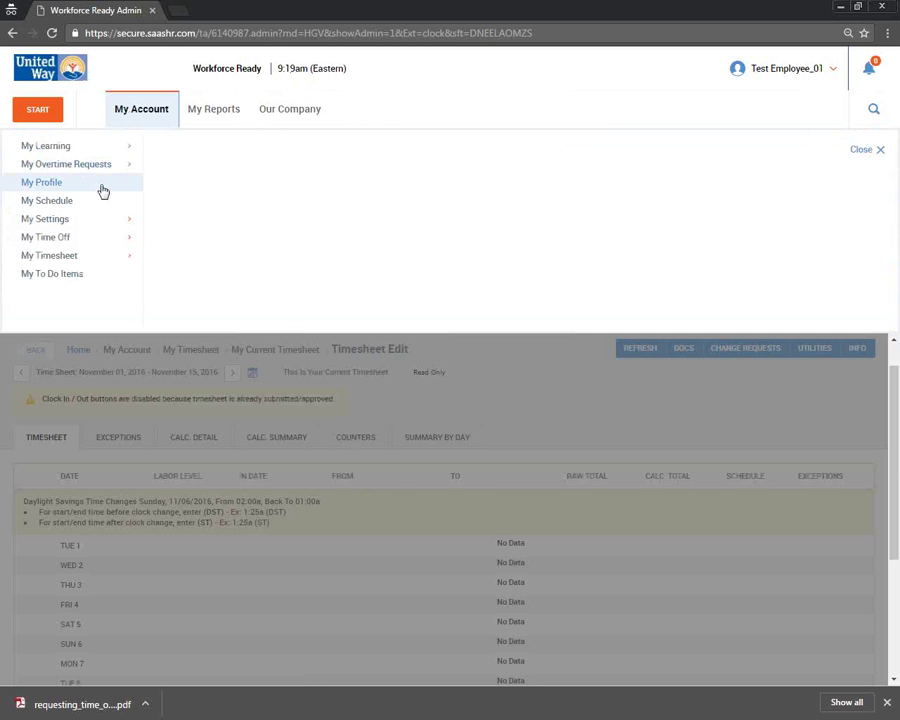
pyautogui.moveTo(96, 148)
pyautogui.click(211, 168)
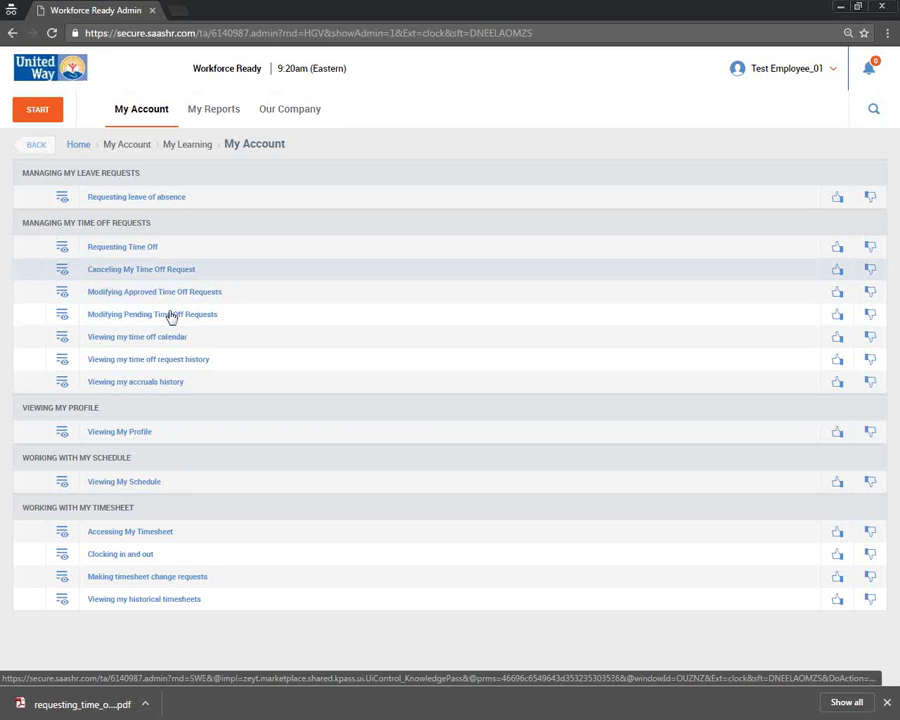
# - Reopen My Current Timesheet for the read-only November 1–15, 2016 period
pyautogui.click(151, 125)
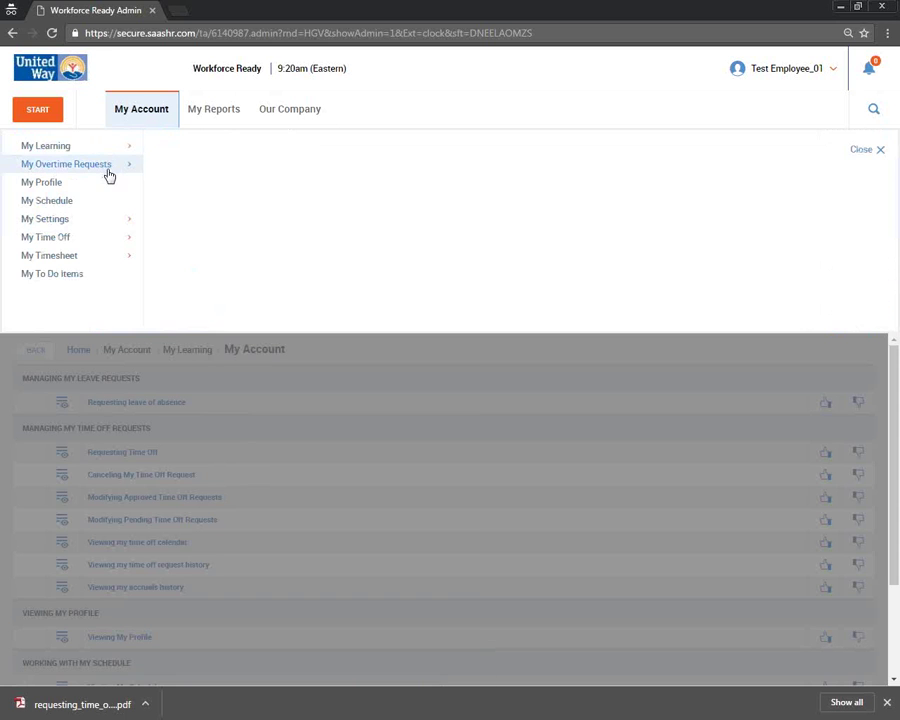
pyautogui.click(92, 258)
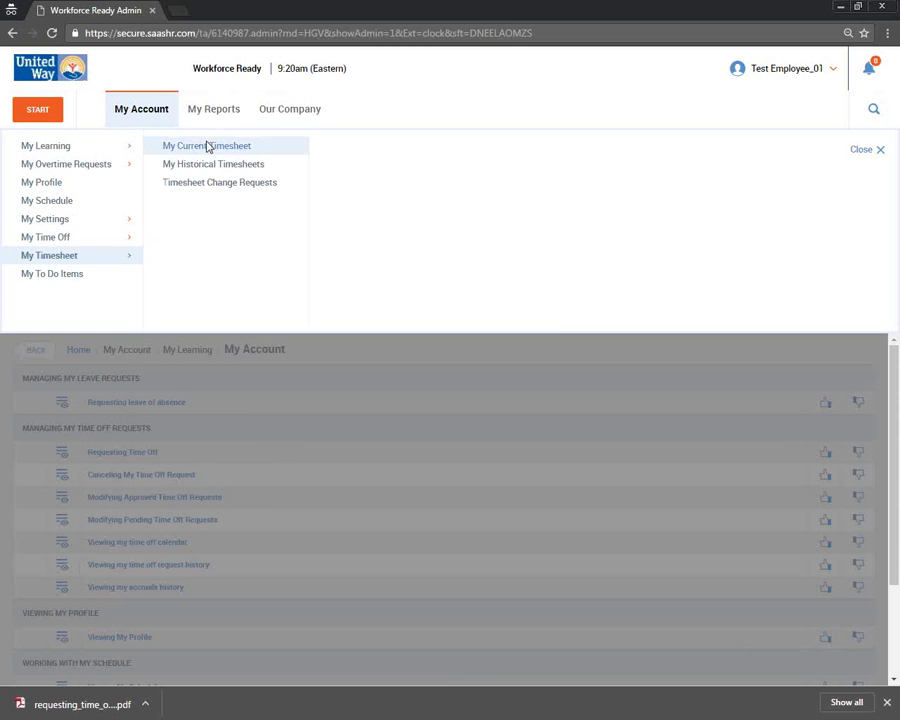
pyautogui.click(207, 147)
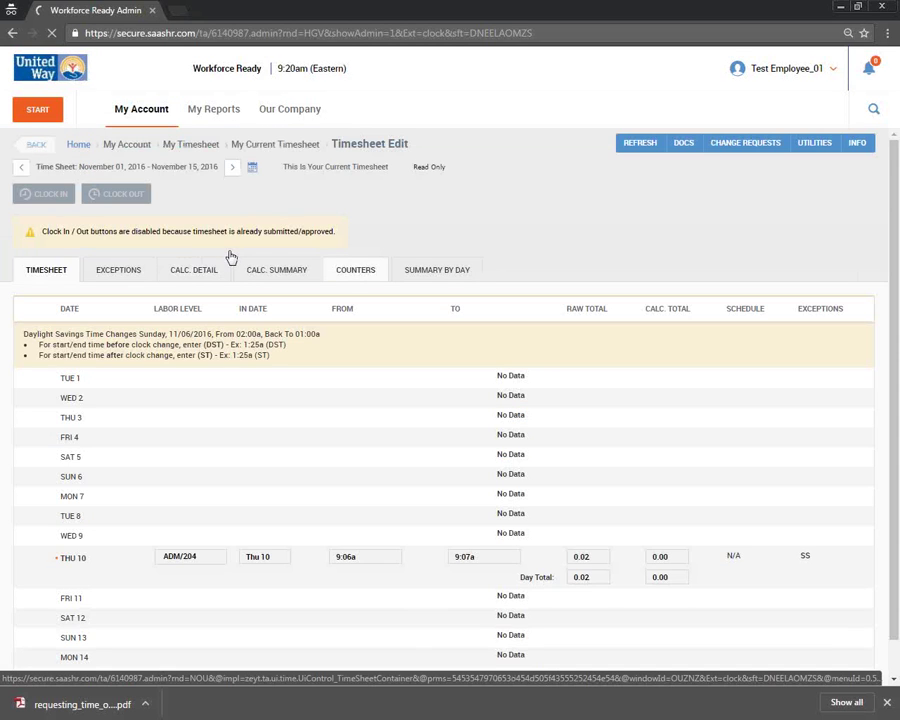
pyautogui.click(748, 145)
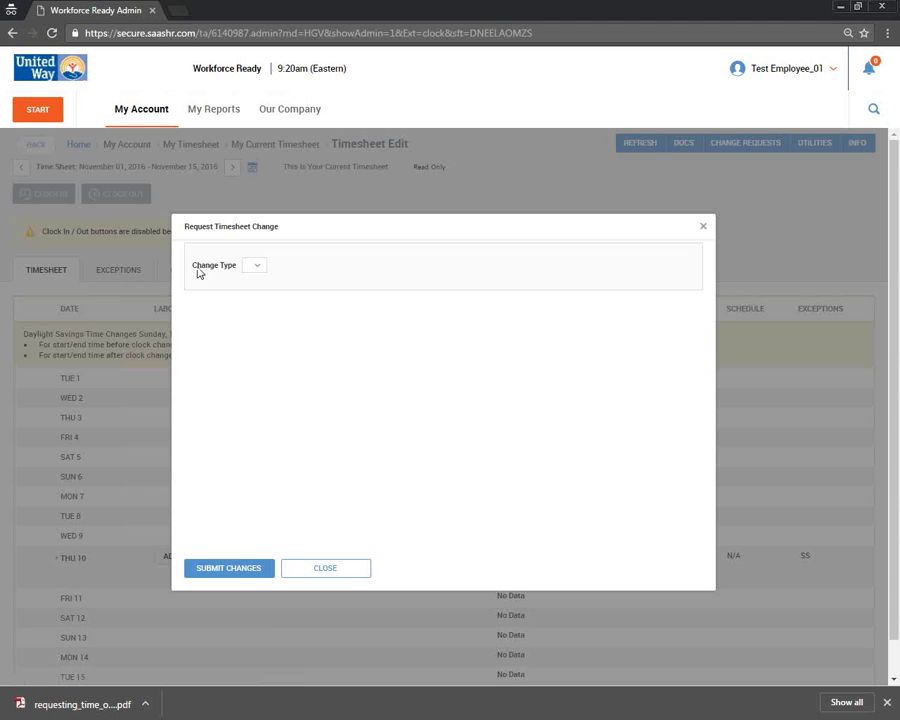
pyautogui.moveTo(193, 268); pyautogui.dragTo(233, 273)
pyautogui.click(255, 270)
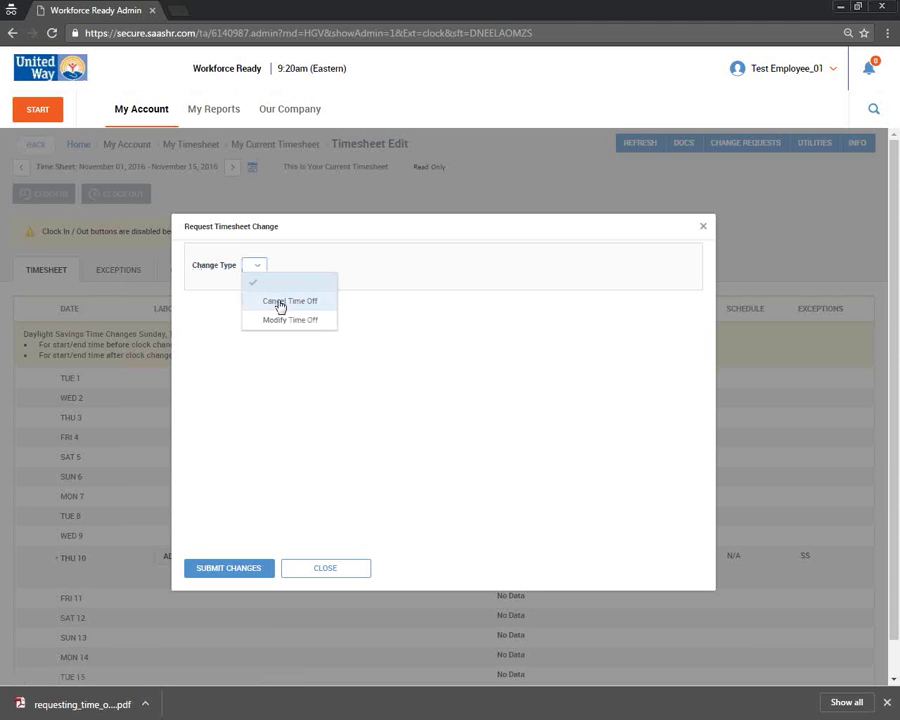
pyautogui.click(280, 303)
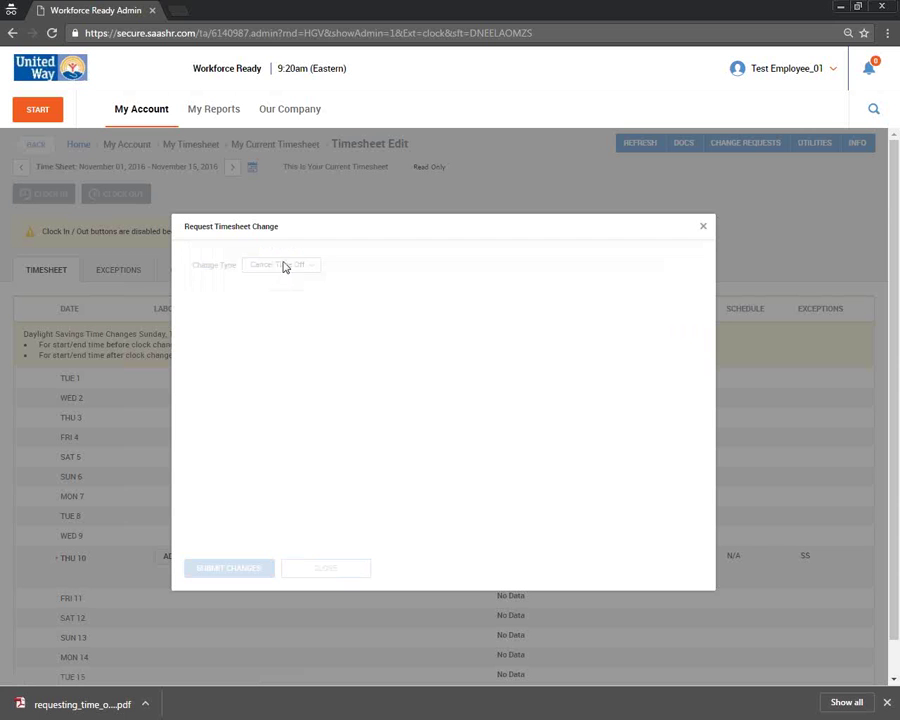
pyautogui.click(275, 268)
pyautogui.click(292, 320)
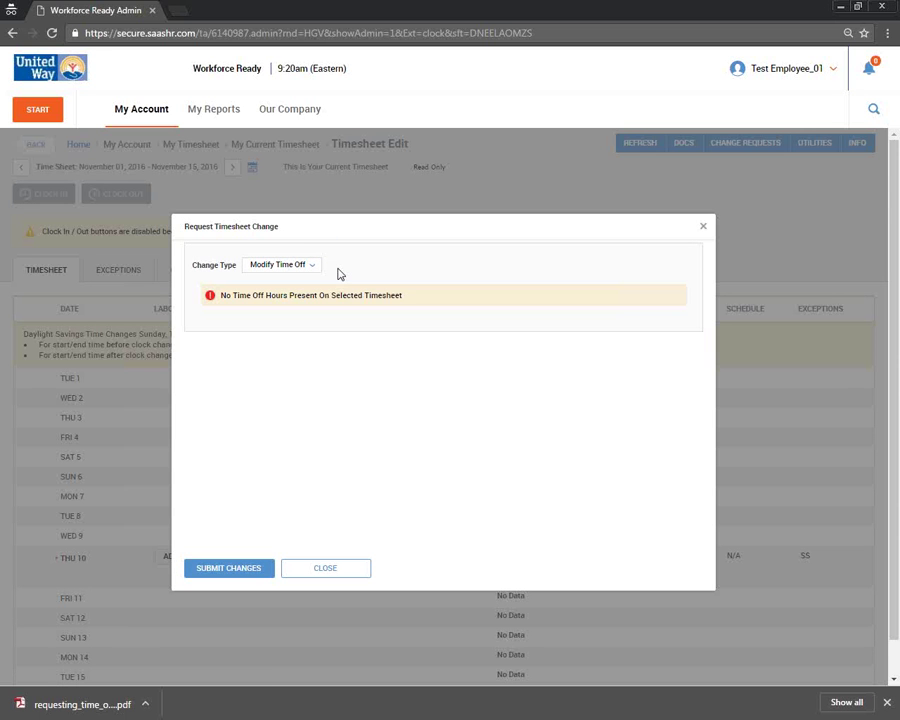
pyautogui.click(293, 267)
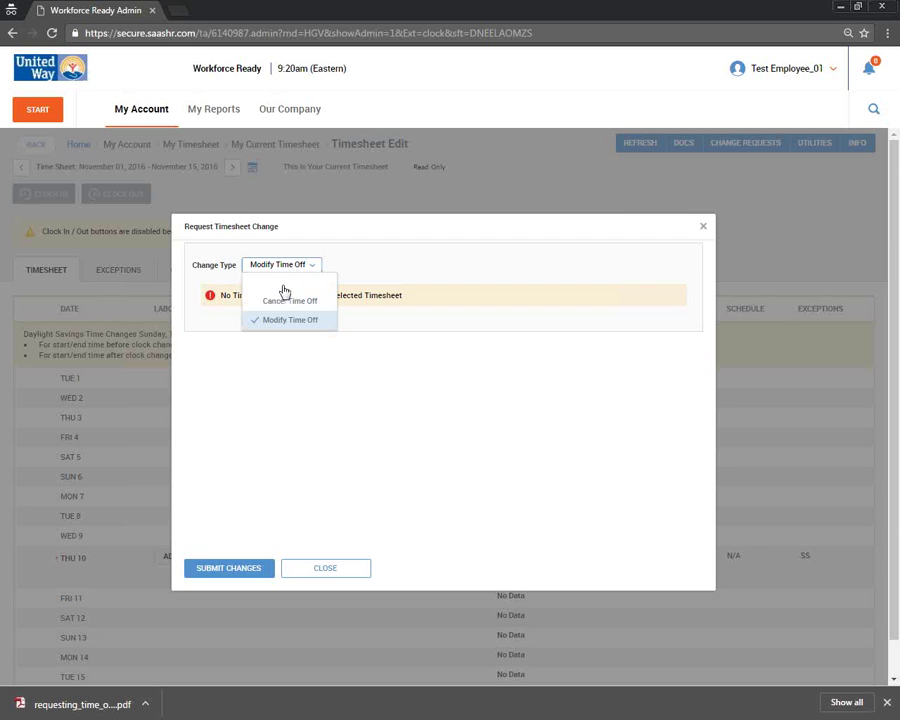
pyautogui.click(290, 303)
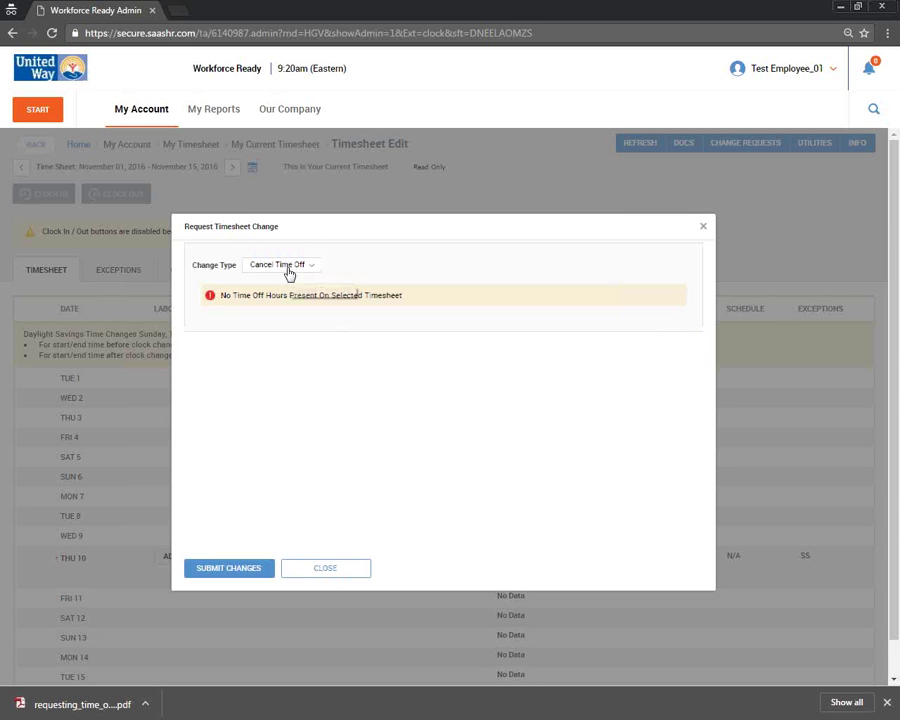
pyautogui.click(286, 268)
pyautogui.click(294, 320)
pyautogui.click(127, 372)
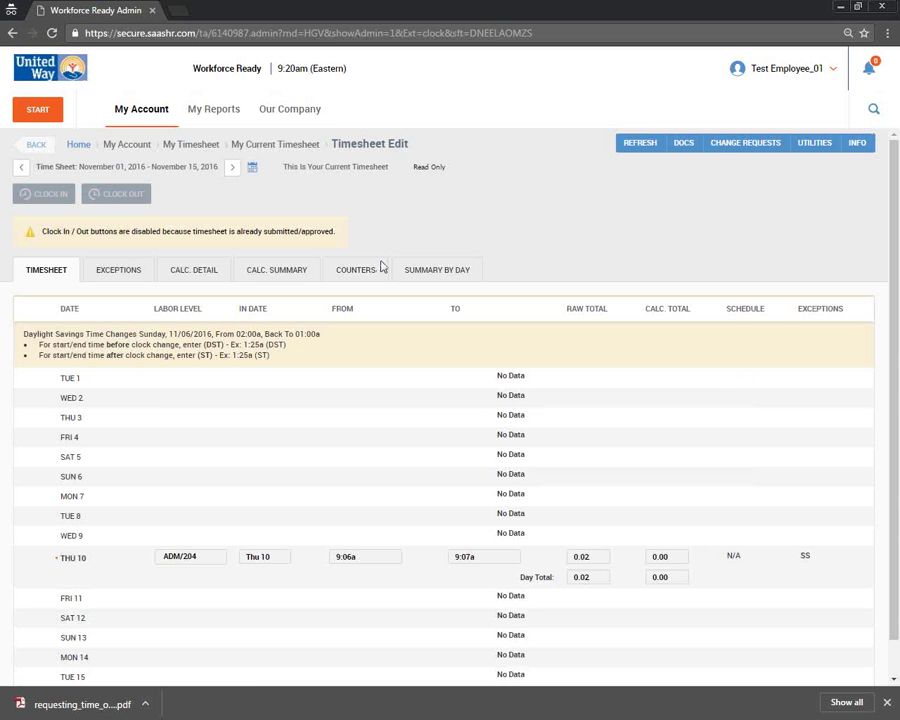
pyautogui.click(381, 266)
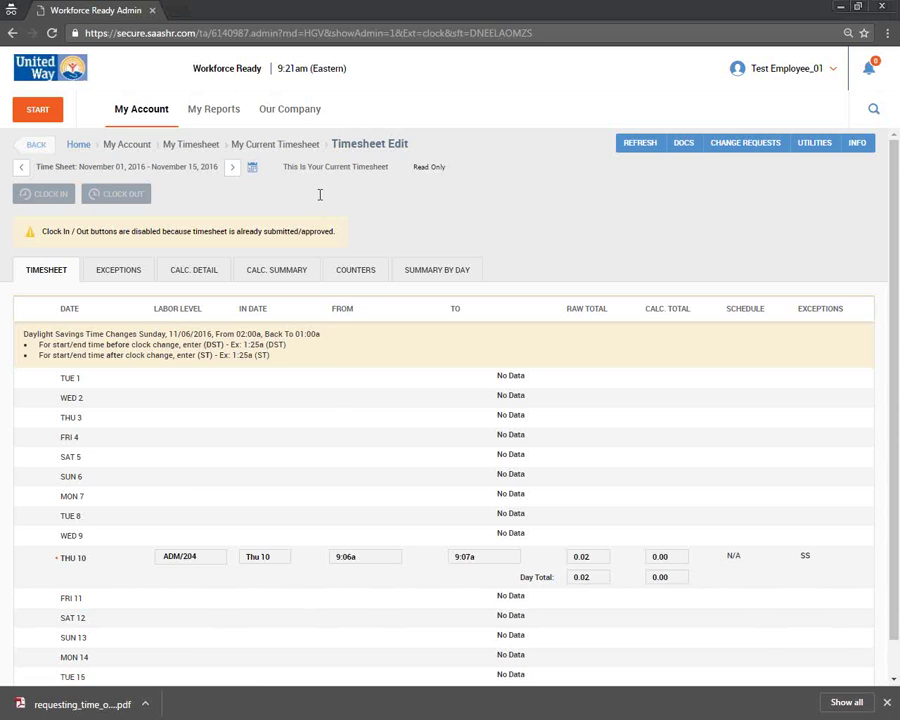
# - Open the Time Off Request History for 01/01/2016 to 12/31/2016
pyautogui.hotkey('alt', 'Tab')
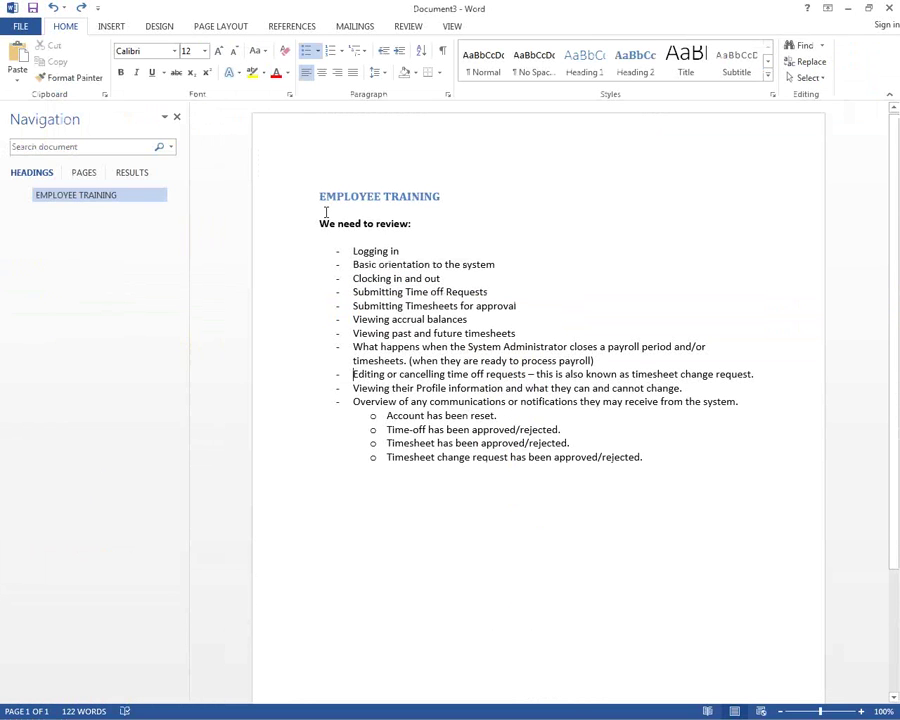
pyautogui.hotkey('alt', 'Tab')
pyautogui.hotkey('alt', 'Tab')
pyautogui.hotkey('alt', 'Tab')
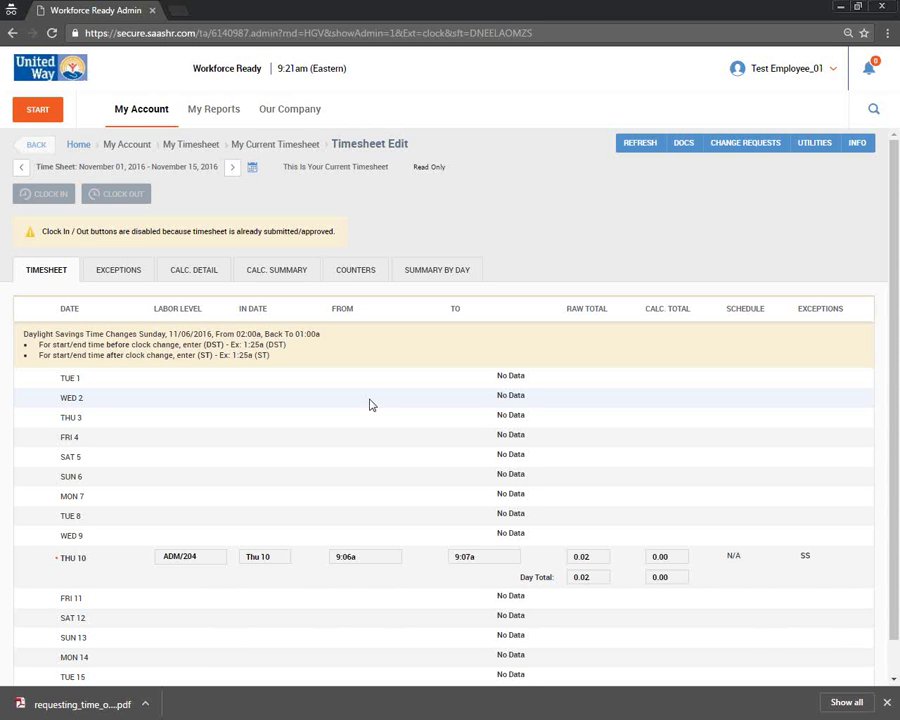
pyautogui.click(155, 118)
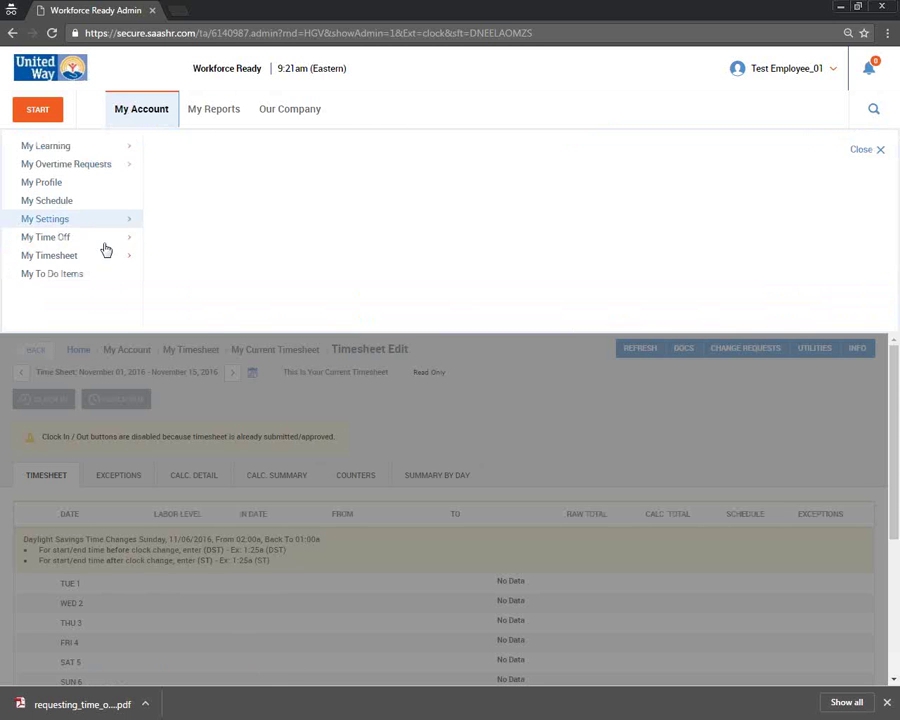
pyautogui.moveTo(102, 242)
pyautogui.click(178, 166)
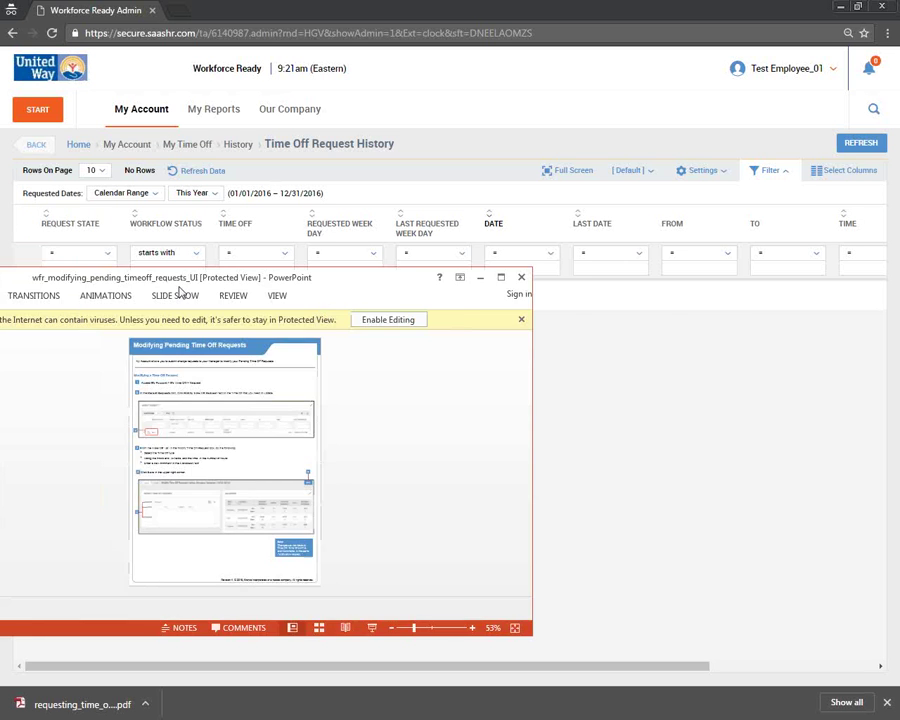
# - Maximize the Modifying Pending Time Off Requests slide, present it full screen, then minimize PowerPoint
pyautogui.doubleClick(398, 262)
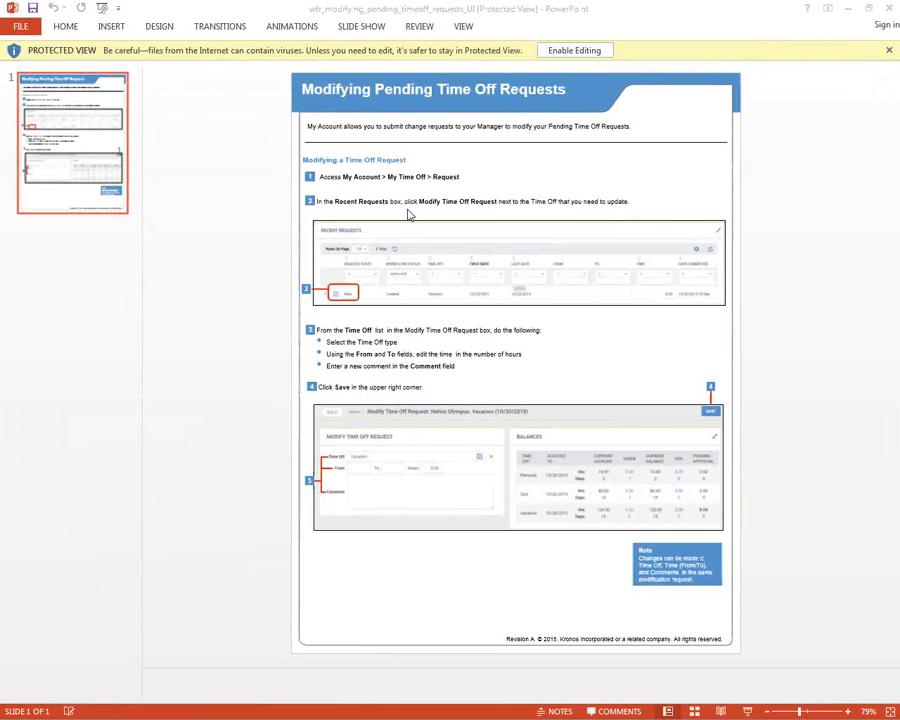
pyautogui.press('F5')
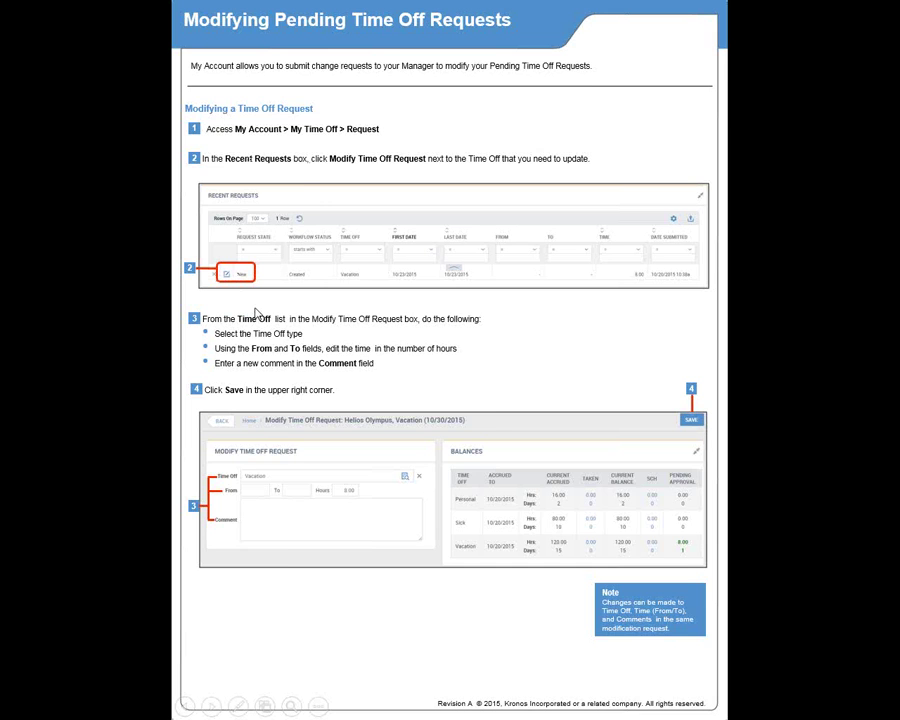
pyautogui.press('Escape')
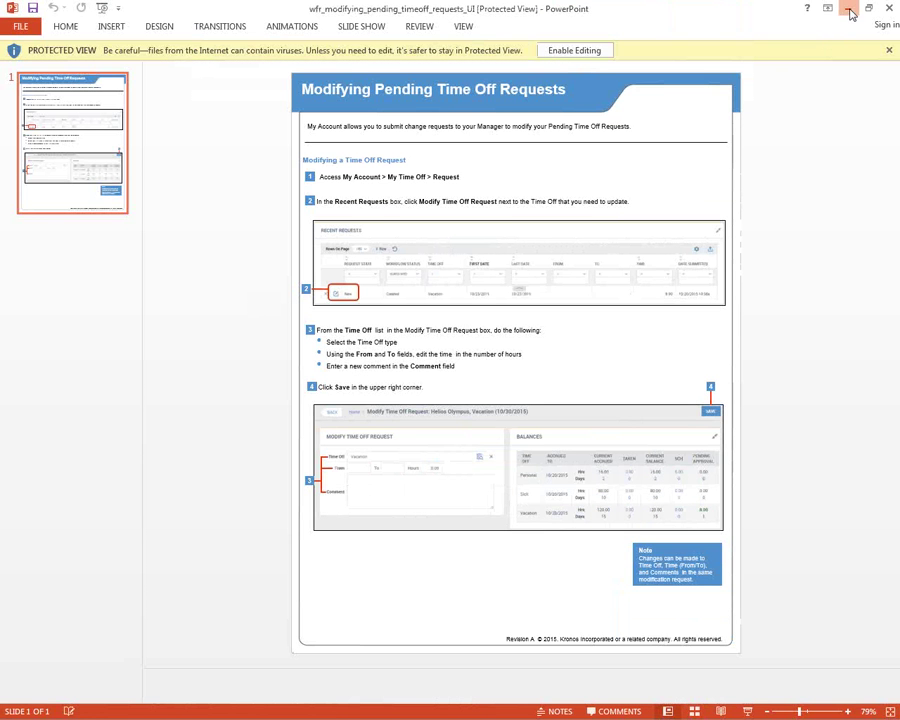
pyautogui.click(848, 10)
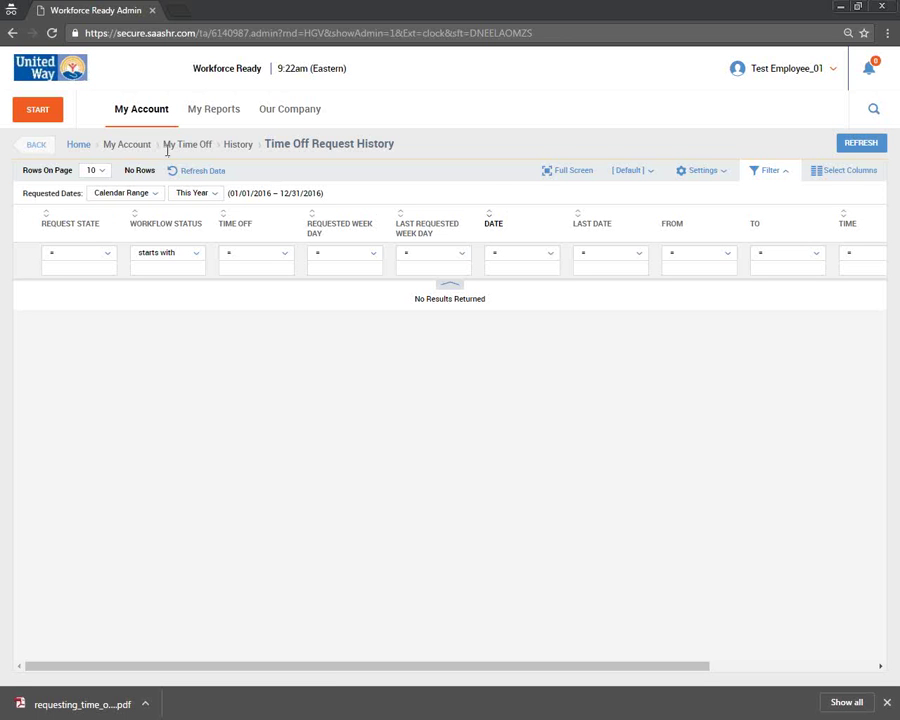
# - Open the Request Time Off form from My Time Off
pyautogui.click(150, 113)
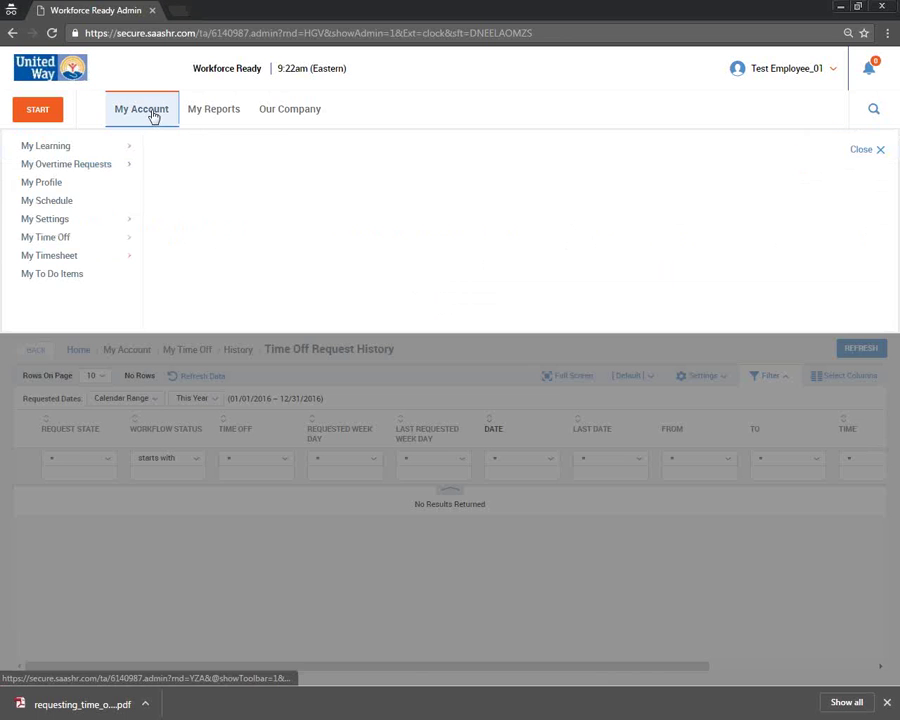
pyautogui.click(99, 240)
pyautogui.click(186, 160)
pyautogui.click(186, 150)
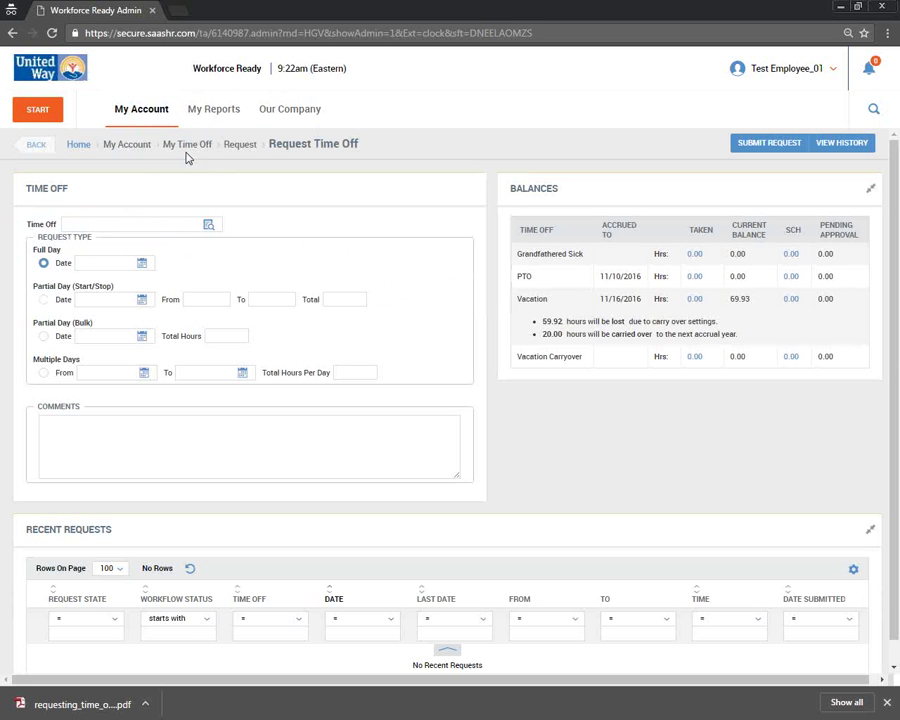
# - Return to My Current Timesheet for November 01–15, 2016
pyautogui.click(158, 112)
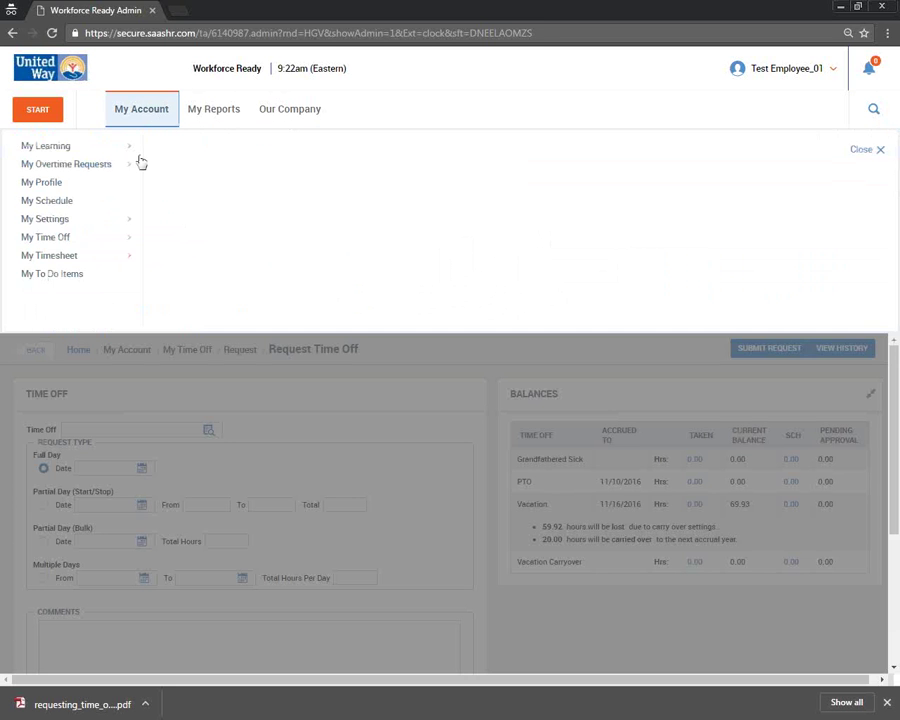
pyautogui.click(116, 254)
pyautogui.click(208, 146)
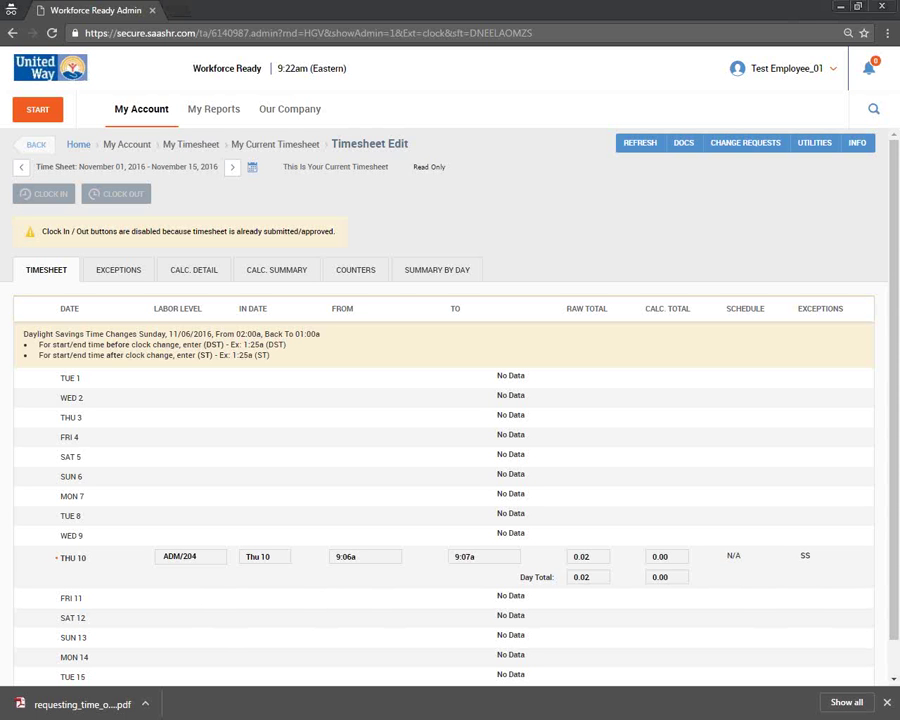
# - Mark the 'Viewing their Profile information' agenda line in Word, then return to the timesheet
pyautogui.hotkey('alt', 'Tab')
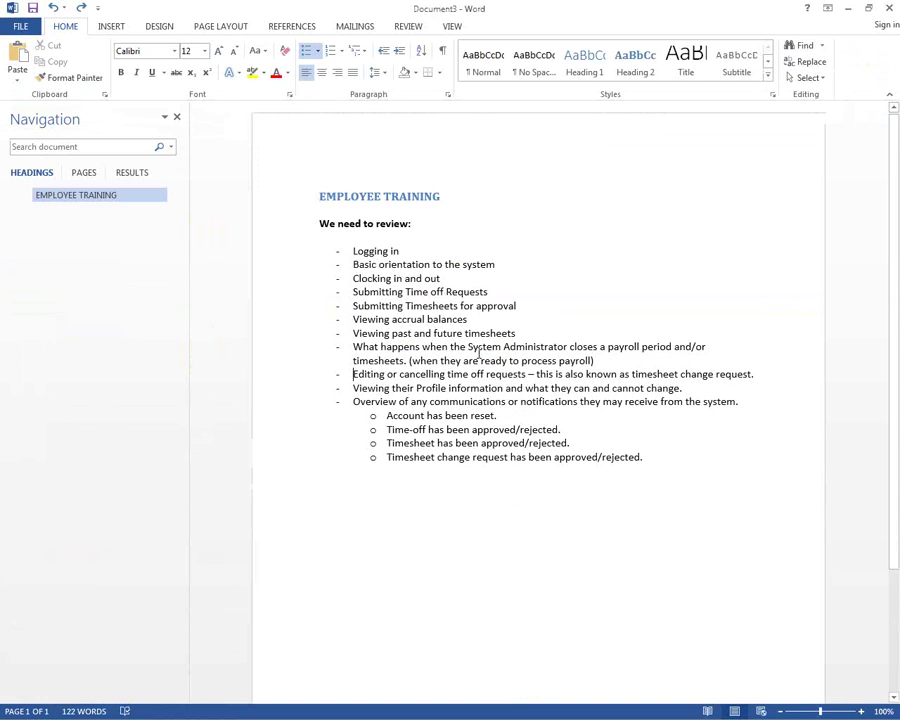
pyautogui.moveTo(362, 388); pyautogui.dragTo(685, 388)
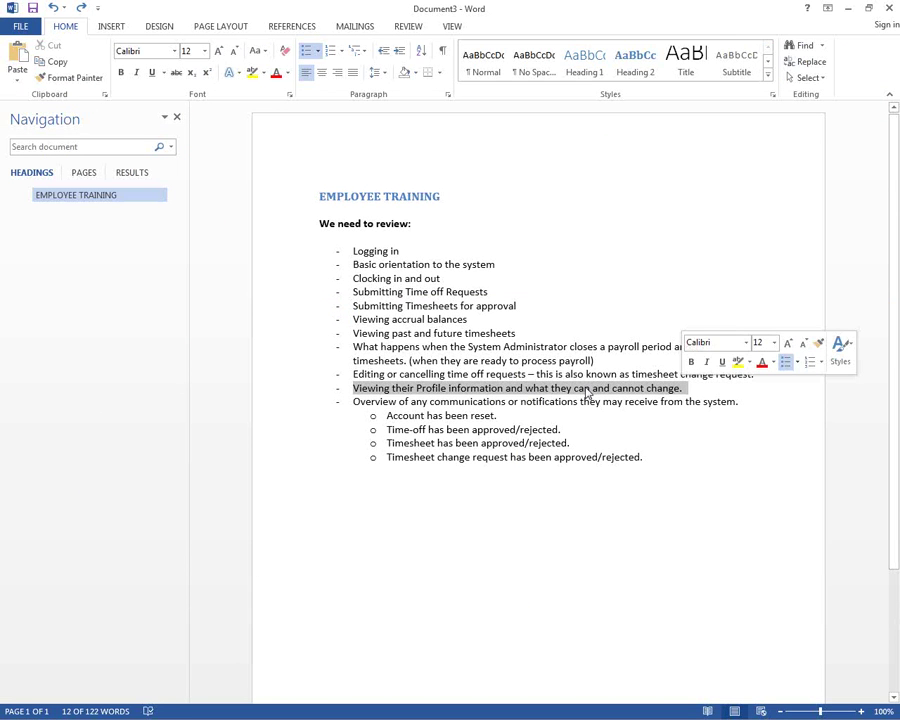
pyautogui.hotkey('alt', 'Tab')
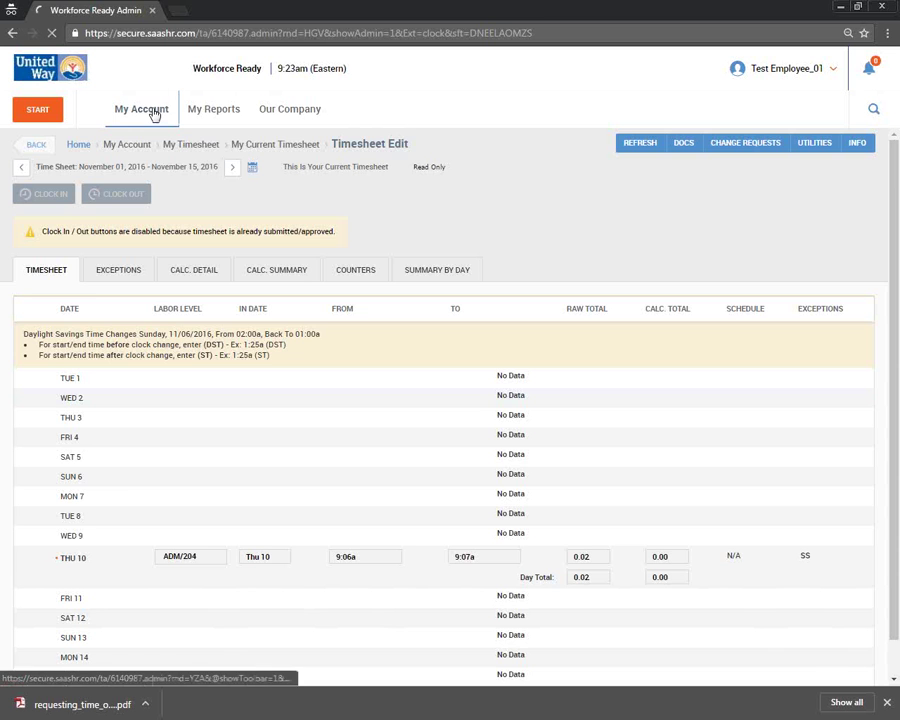
# - Open My Profile and scroll through its account, compensation and dates sections
pyautogui.click(150, 110)
pyautogui.click(93, 184)
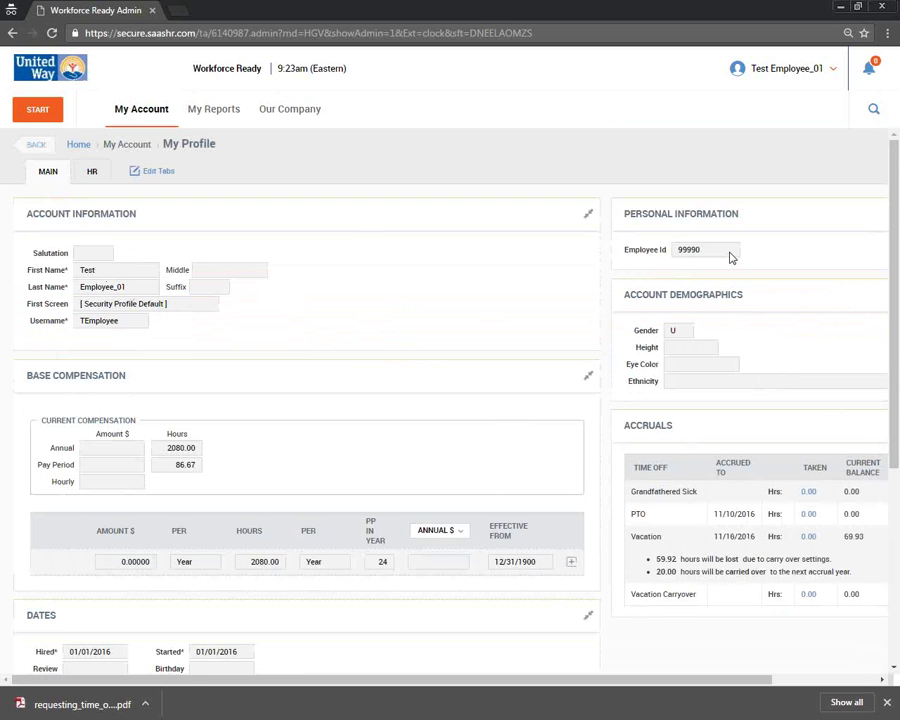
pyautogui.scroll(-3, 632, 335)
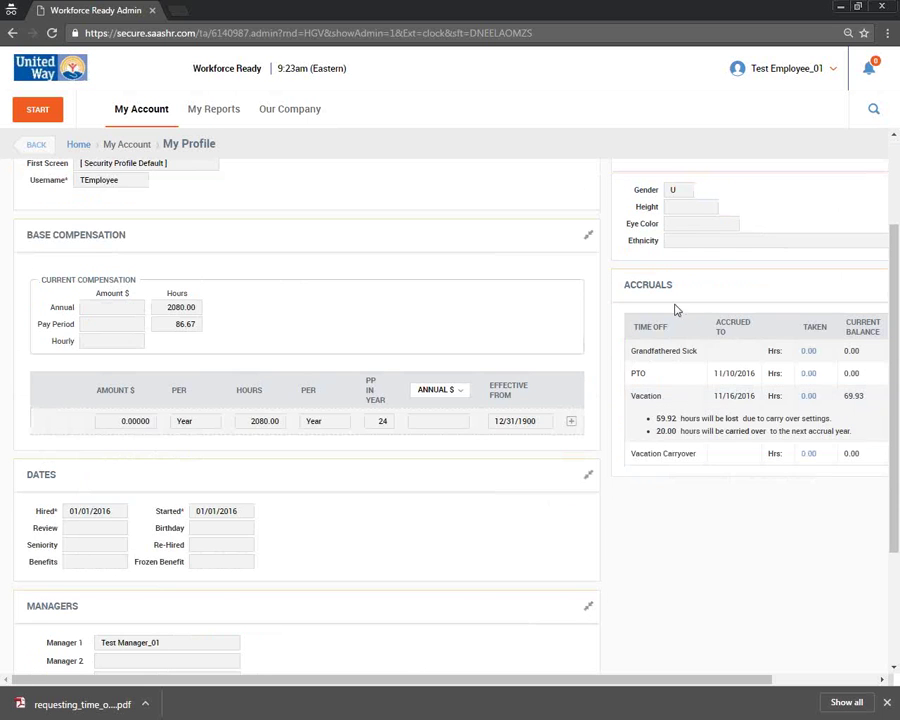
pyautogui.scroll(-3, 416, 335)
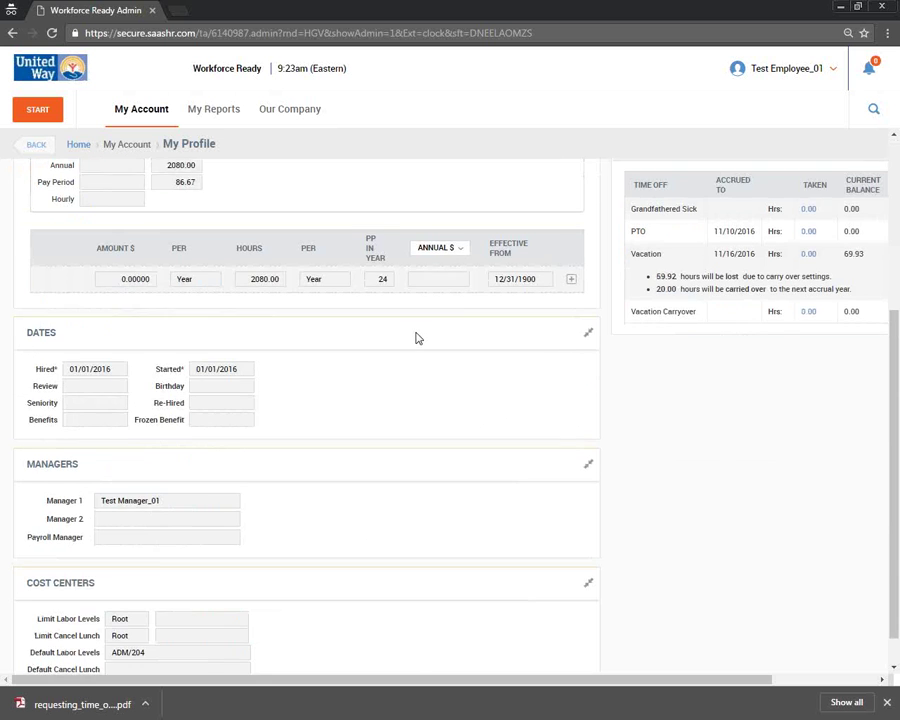
pyautogui.scroll(6, 416, 336)
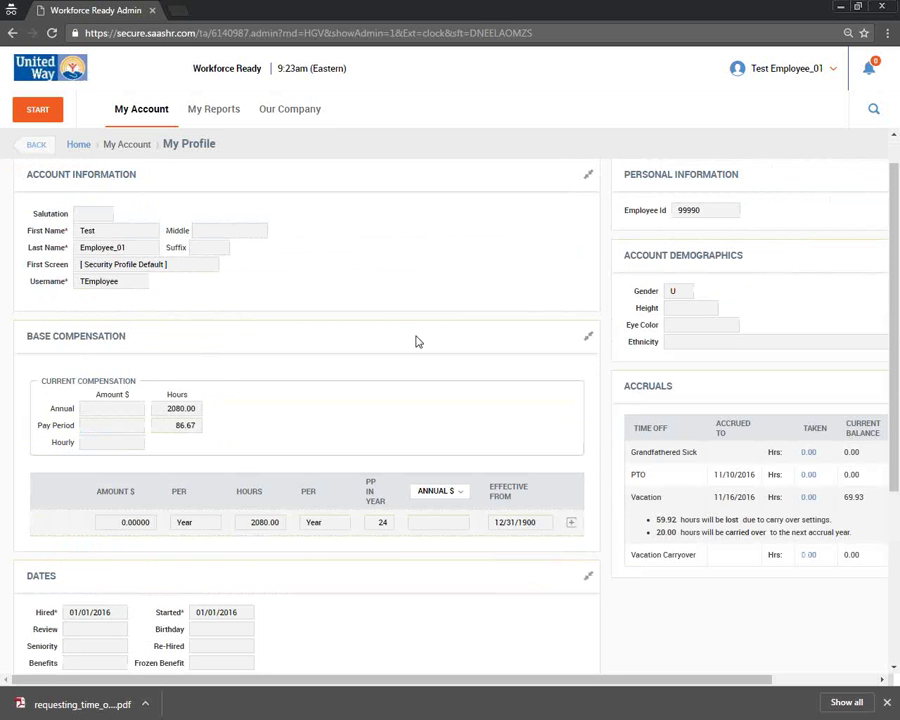
pyautogui.scroll(1, 300, 320)
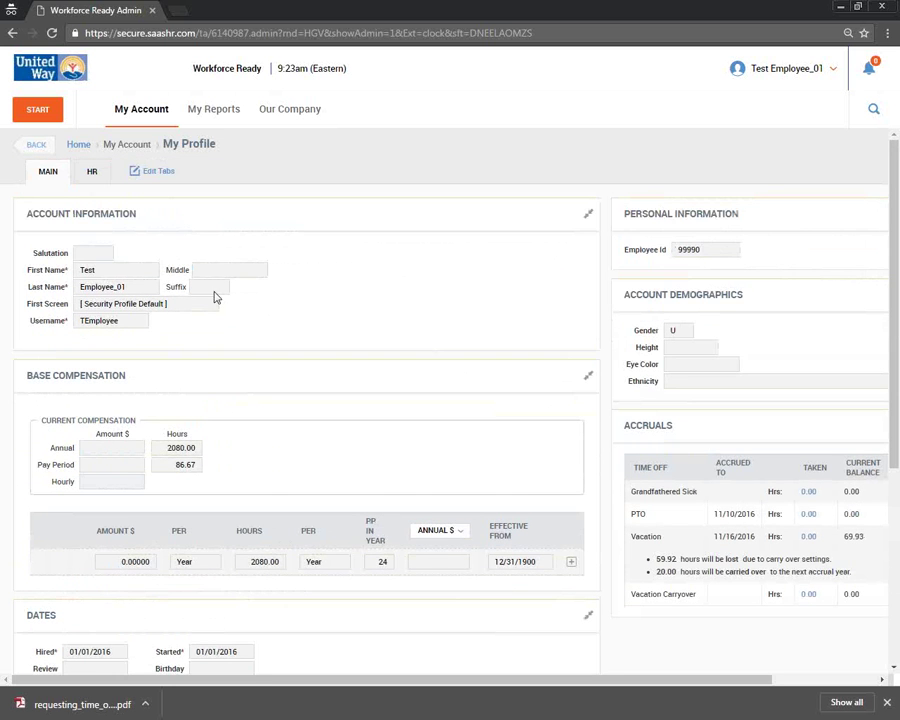
# - Highlight the First Name value, review the manager details, and return to My Dashboard
pyautogui.doubleClick(115, 274)
pyautogui.scroll(-2, 205, 313)
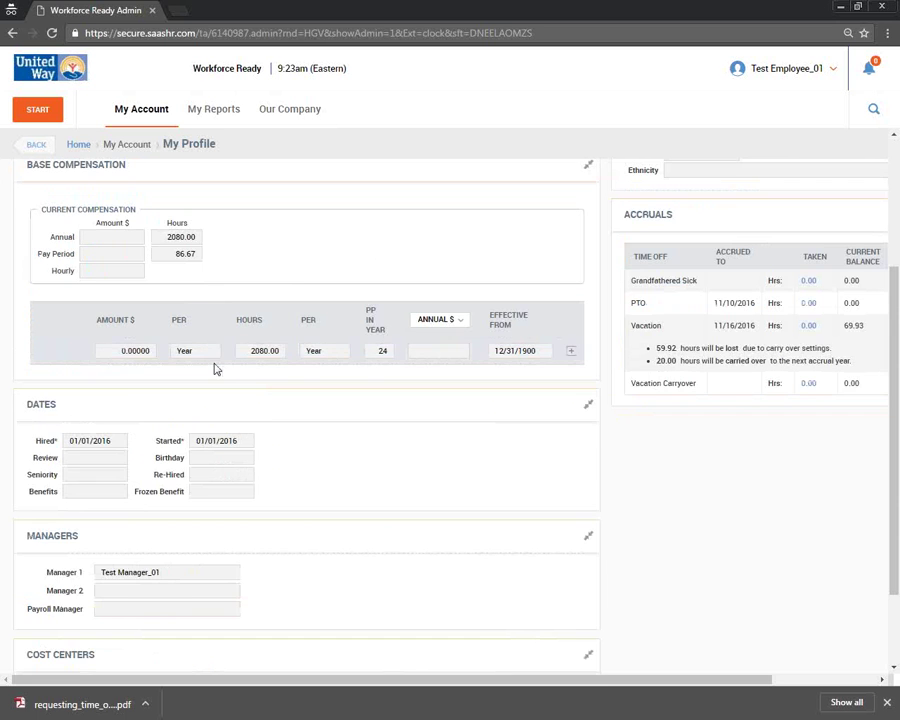
pyautogui.scroll(-1, 214, 365)
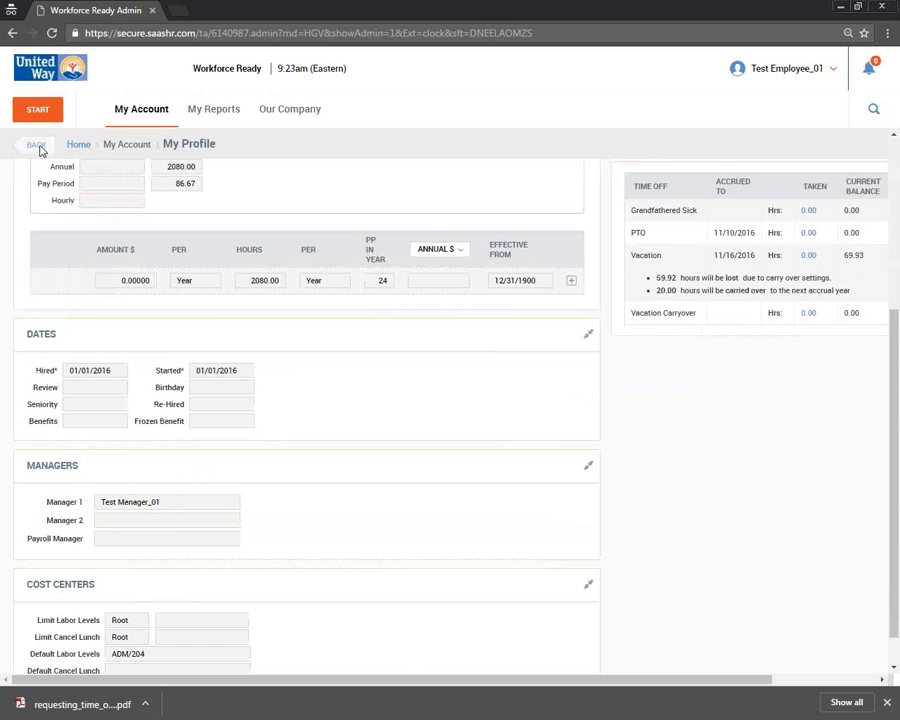
pyautogui.scroll(1, 106, 132)
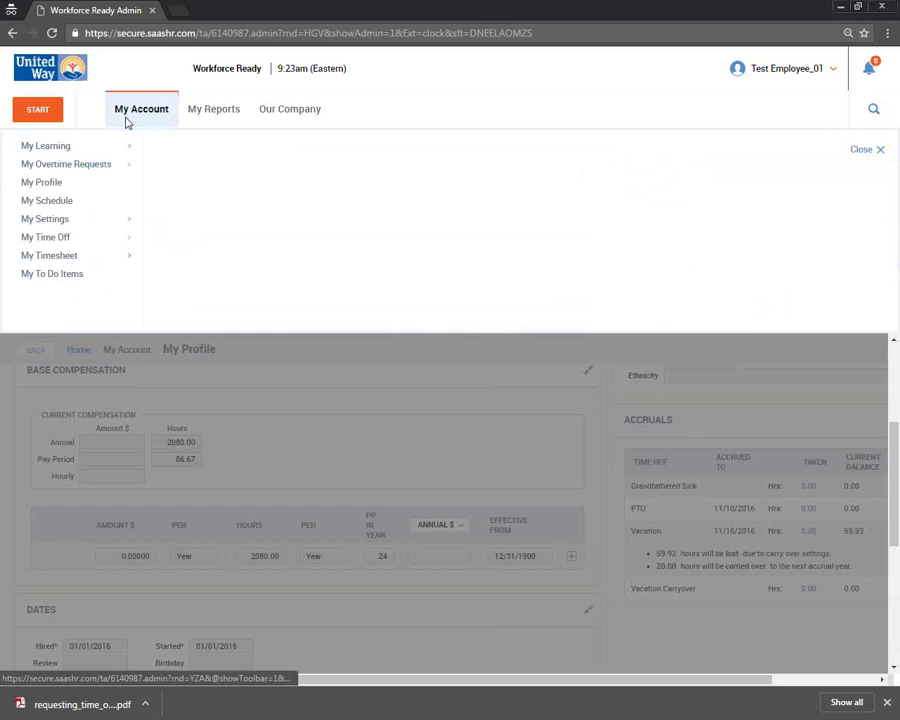
pyautogui.click(127, 118)
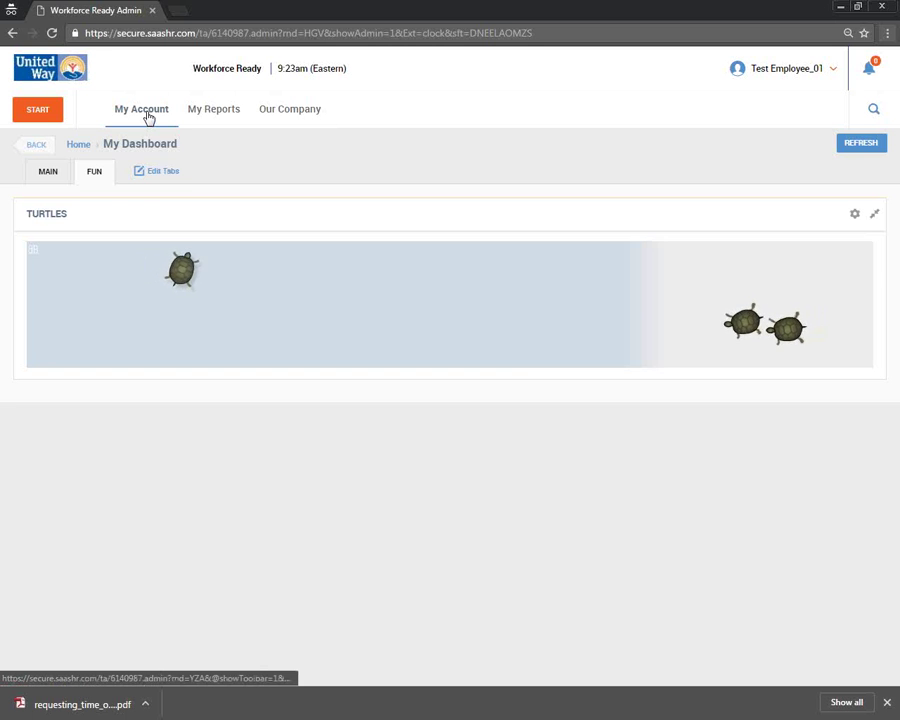
# - Open the employee's My Time Off Request page from the dashboard
pyautogui.click(147, 117)
pyautogui.click(97, 242)
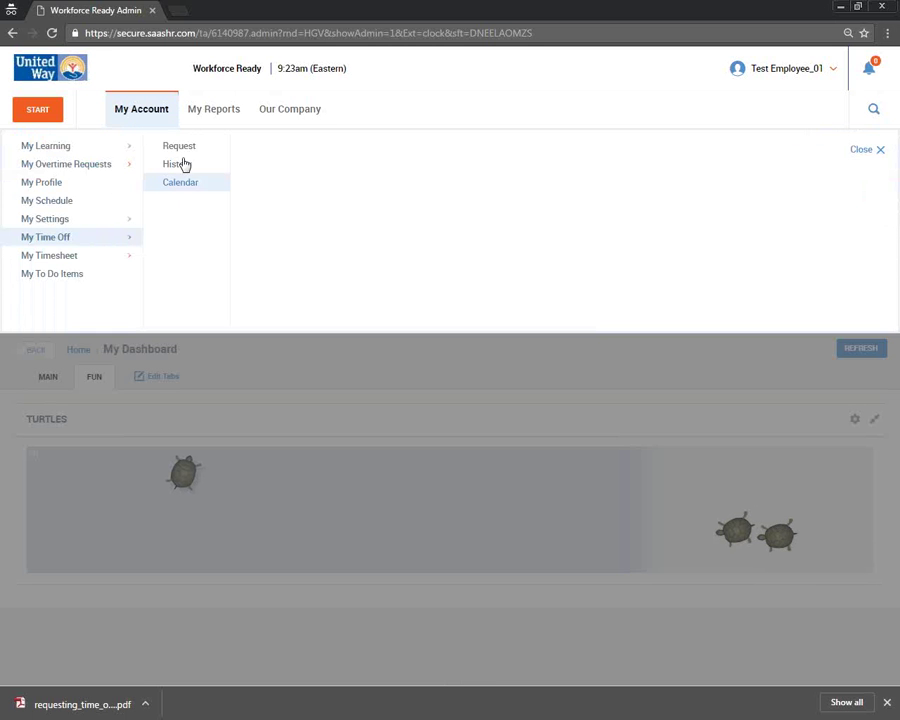
pyautogui.click(180, 146)
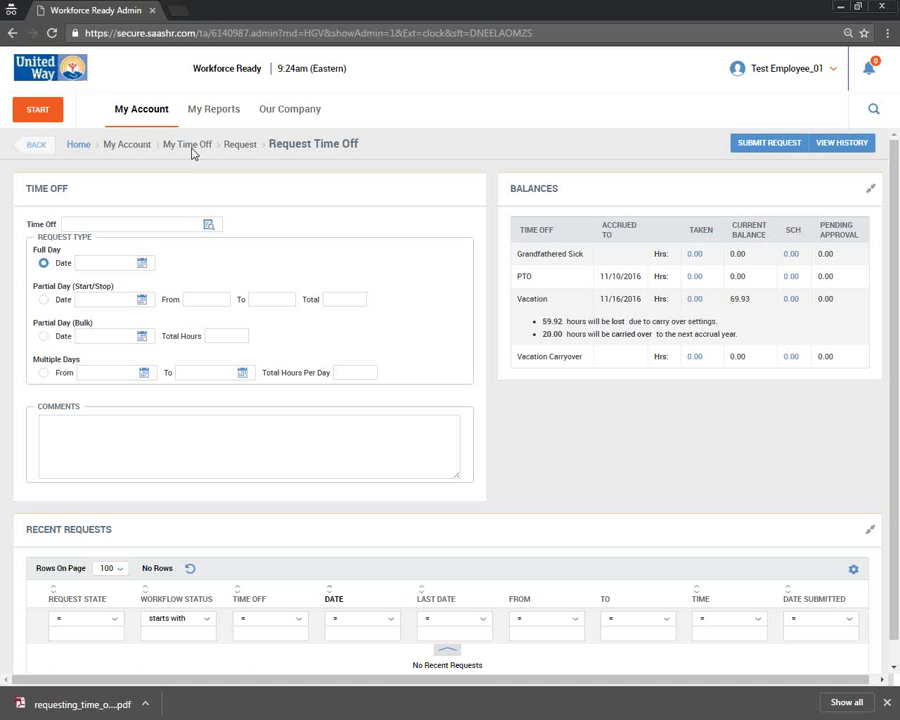
# - View the 01/01/2016–12/31/2016 Time Off Request History, which returns no results
pyautogui.click(150, 120)
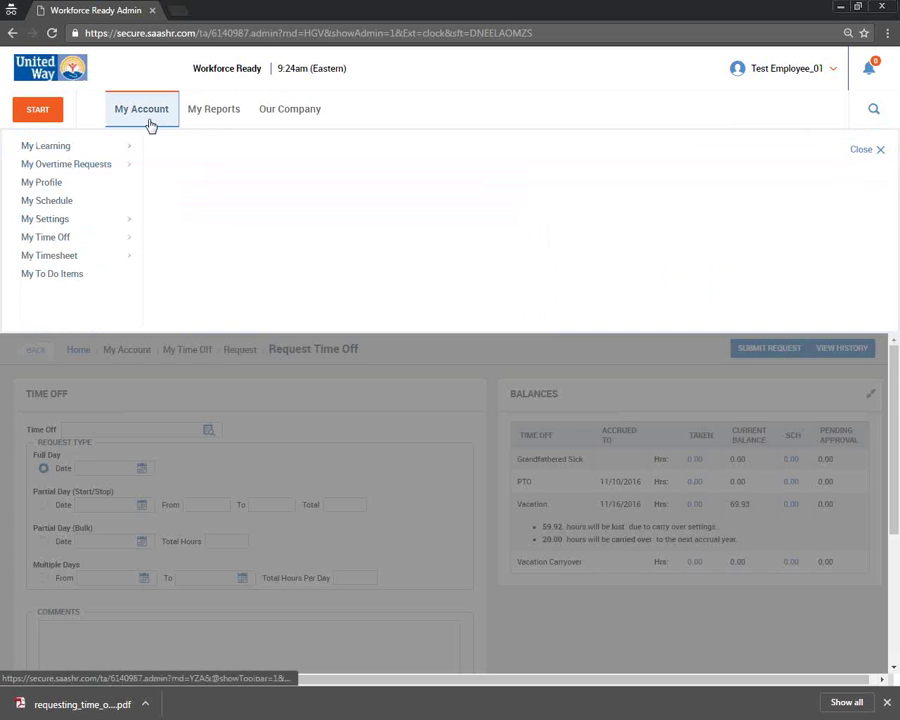
pyautogui.moveTo(112, 240)
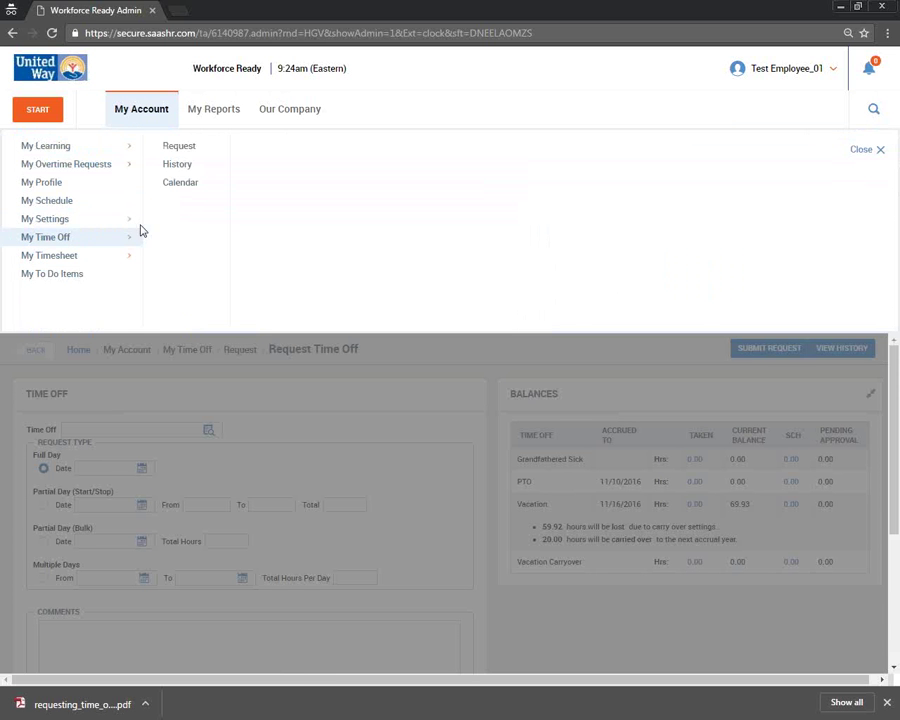
pyautogui.click(367, 459)
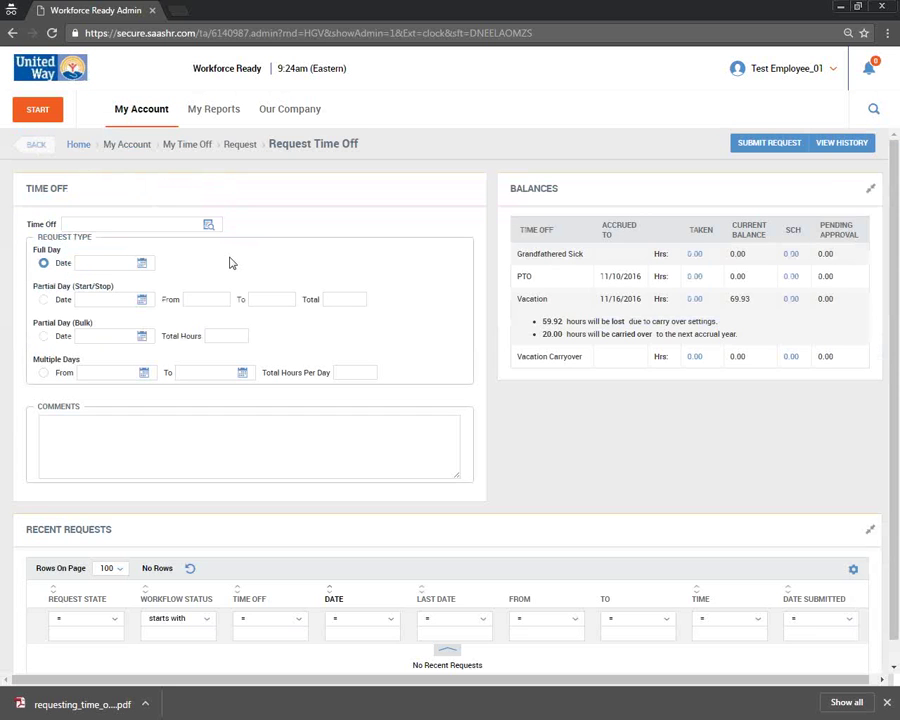
pyautogui.click(141, 112)
pyautogui.moveTo(92, 250)
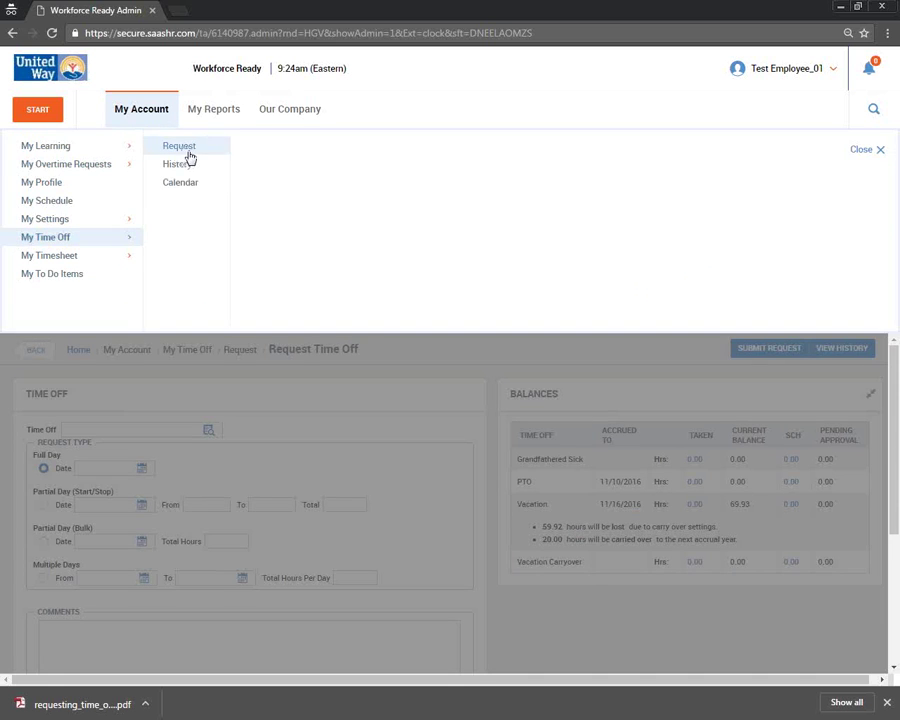
pyautogui.click(187, 184)
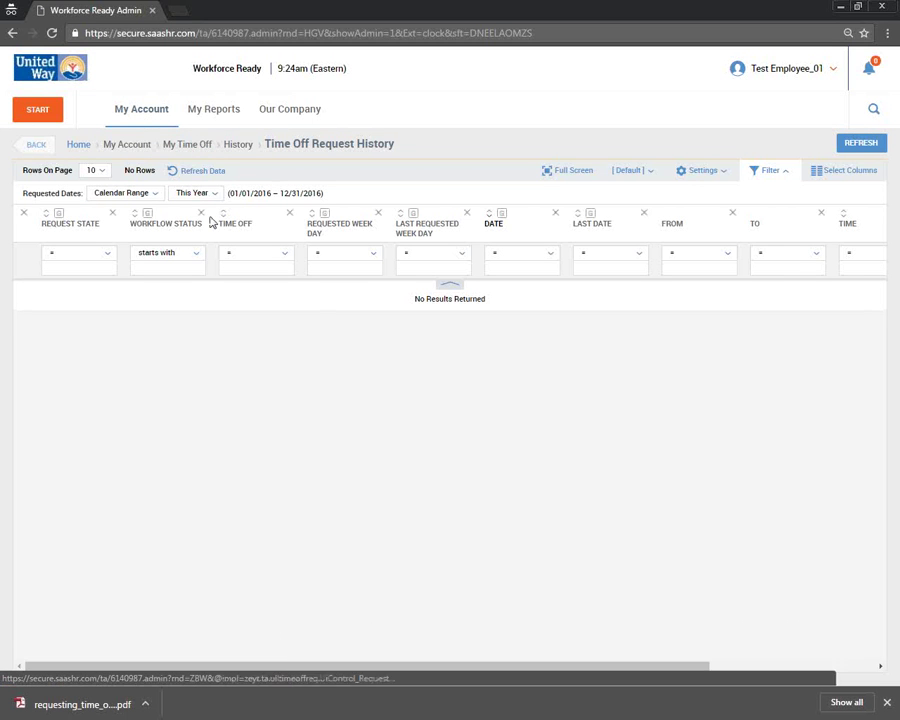
pyautogui.click(150, 124)
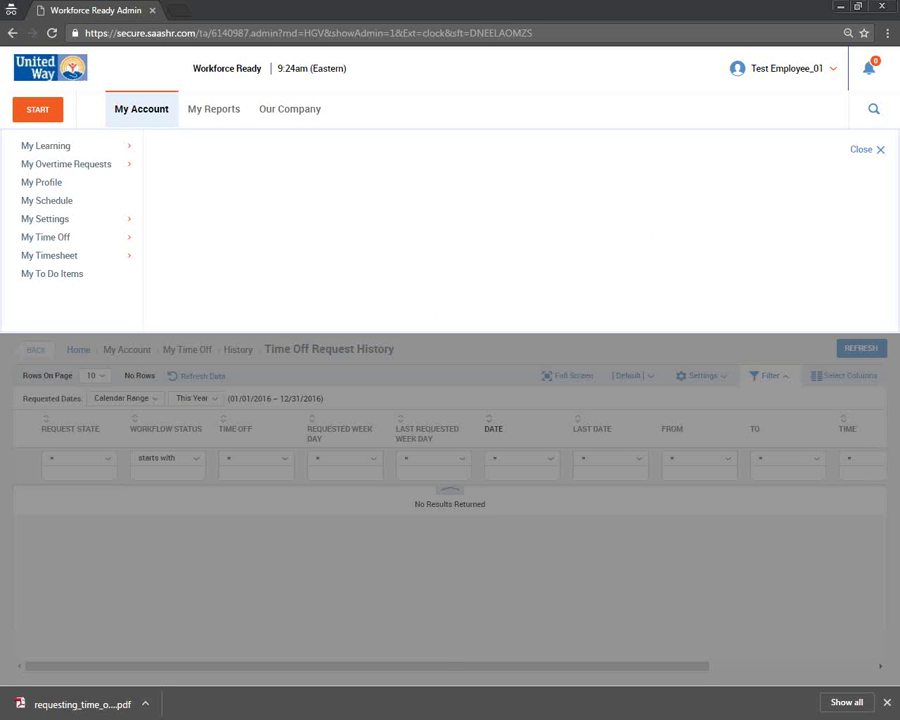
# - Check the time off and change request topics in the Word training checklist, then return to the browser
pyautogui.hotkey('alt', 'Tab')
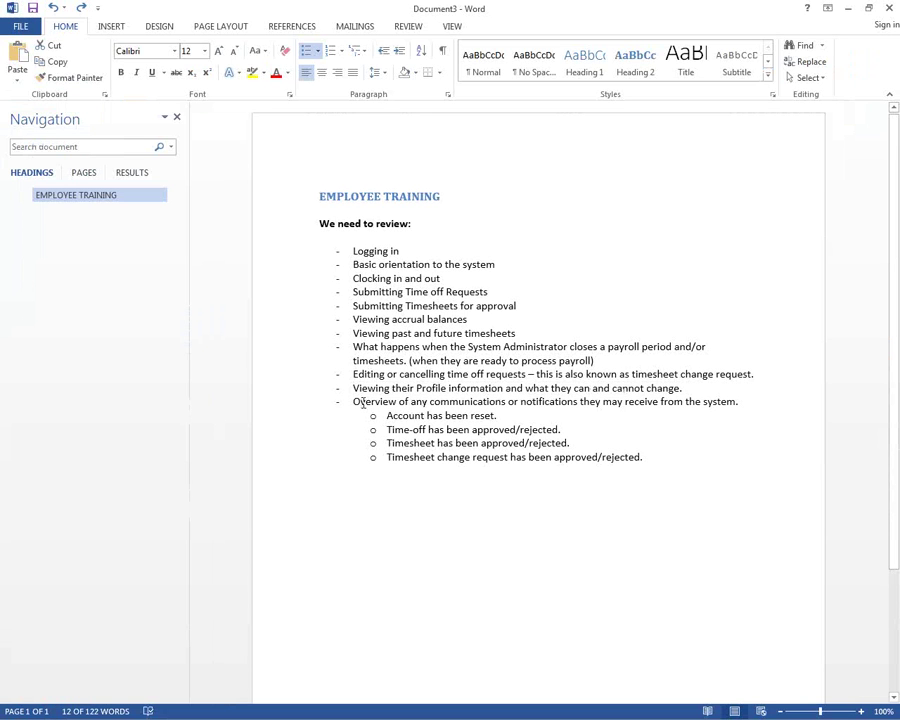
pyautogui.click(363, 402)
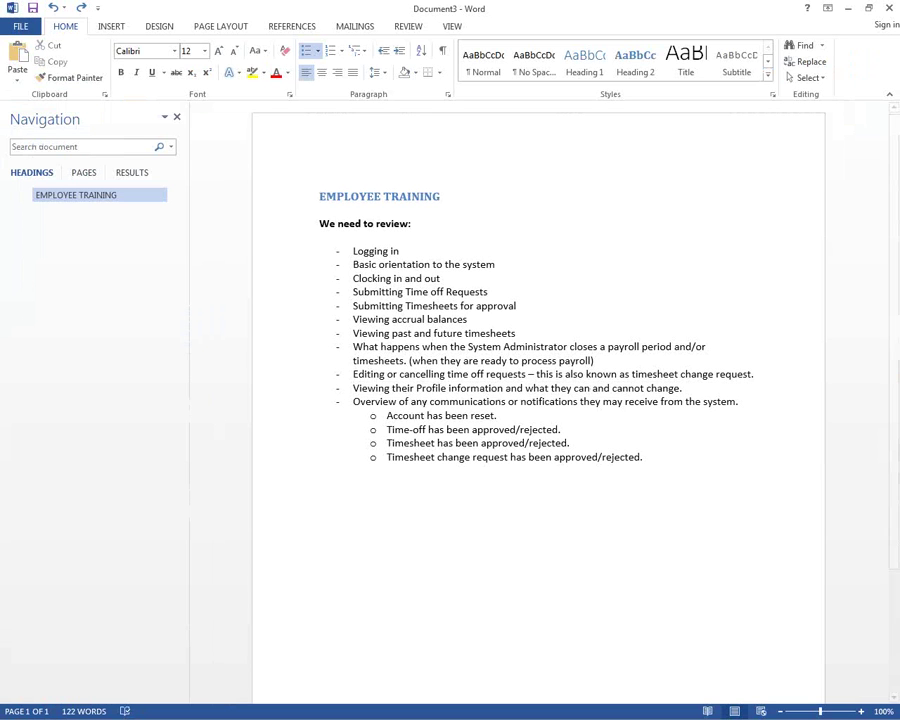
pyautogui.hotkey('alt', 'Tab')
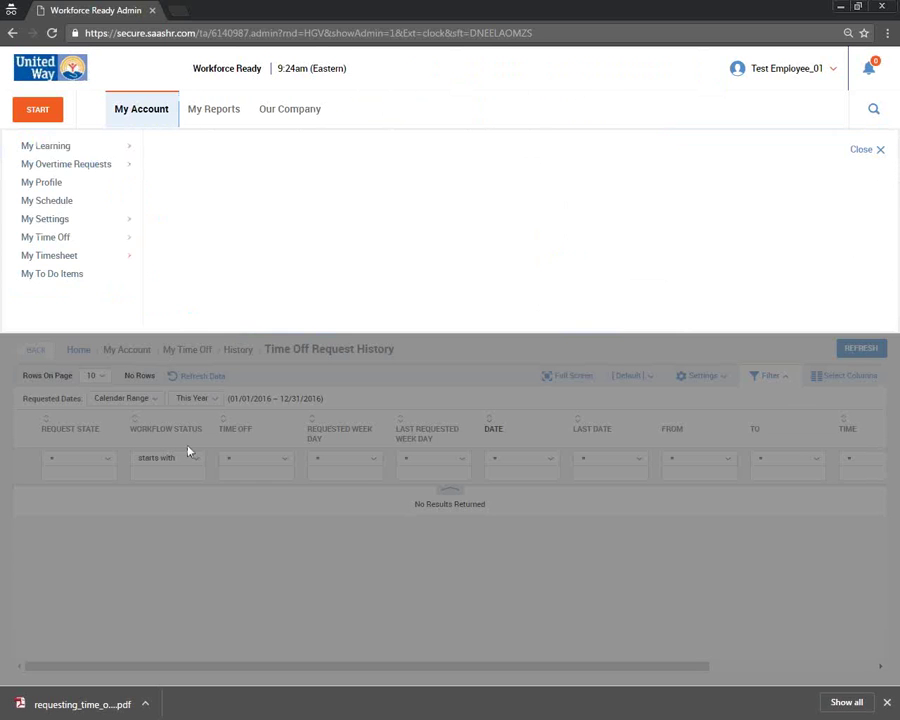
# - Close the My Account menu over the empty 2016 Time Off Request History
pyautogui.click(200, 445)
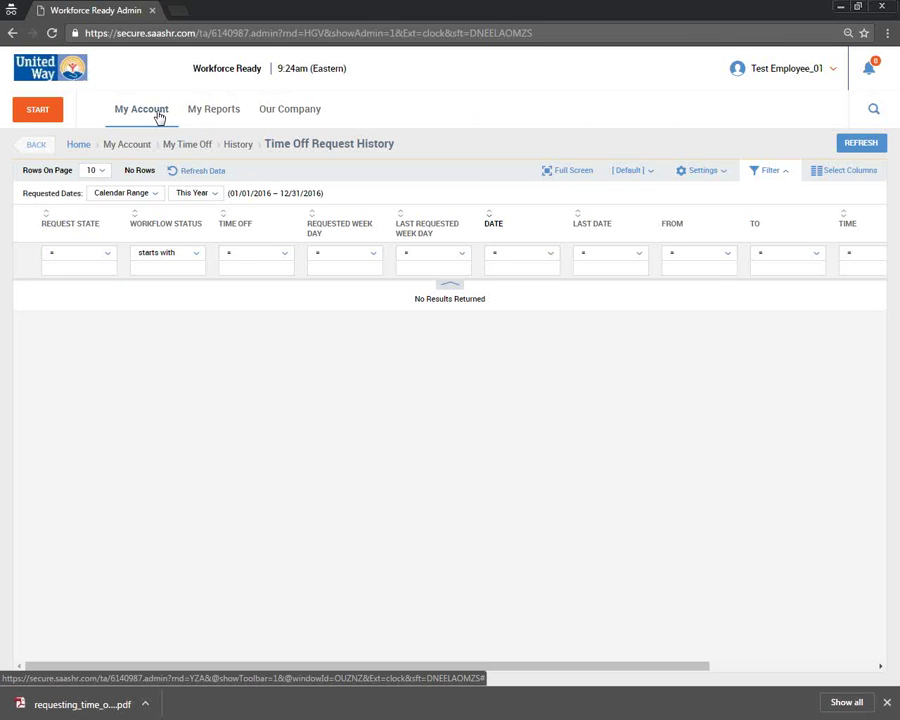
# - Submit a full-day Vacation time off request for 11/21/2016 with the comment 'Test'
pyautogui.click(158, 117)
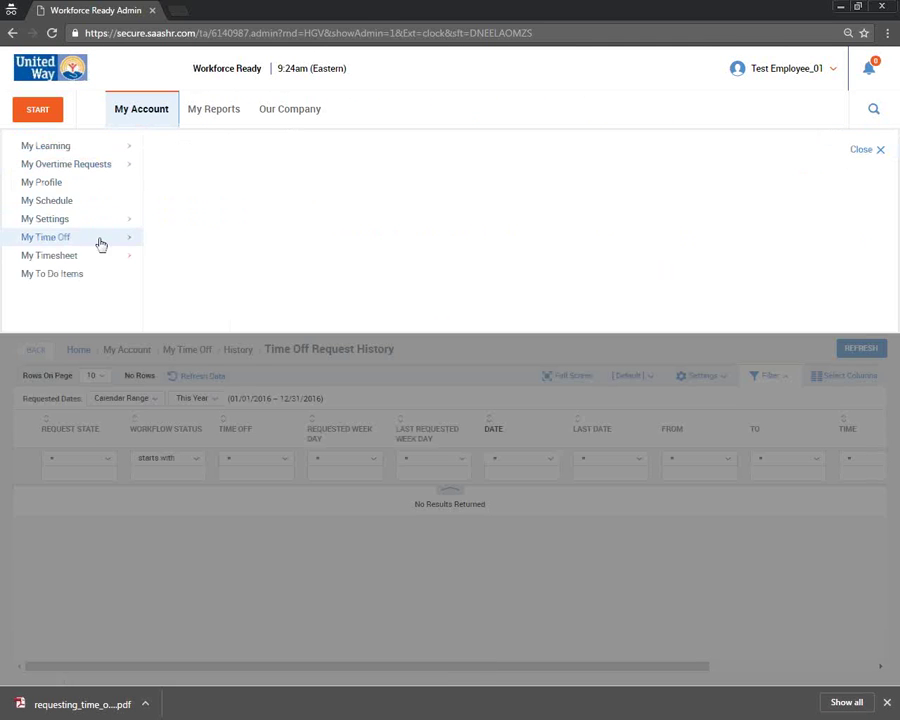
pyautogui.click(100, 242)
pyautogui.click(180, 146)
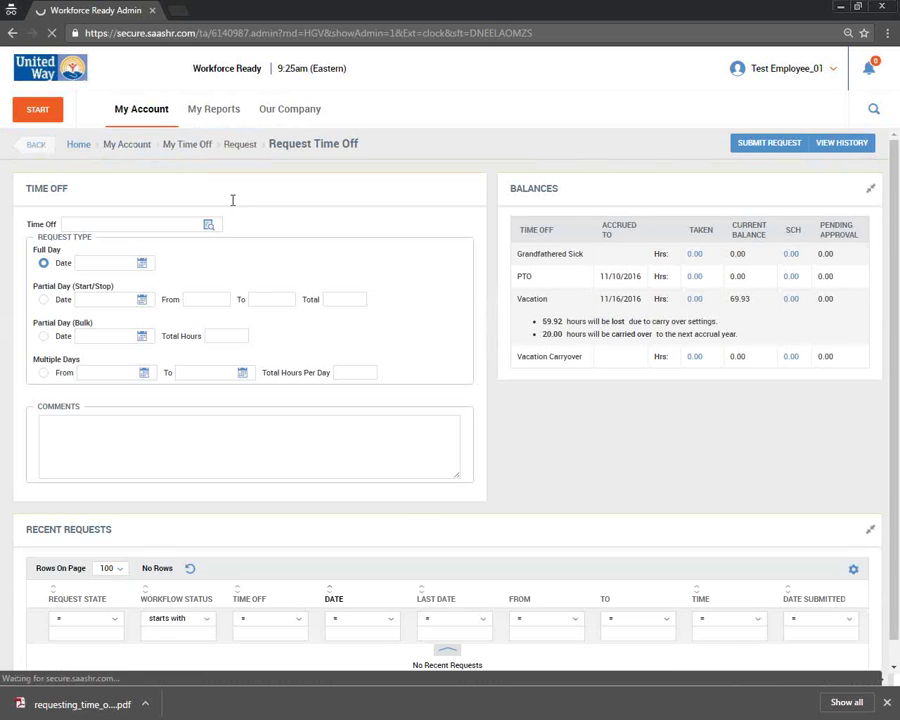
pyautogui.click(209, 225)
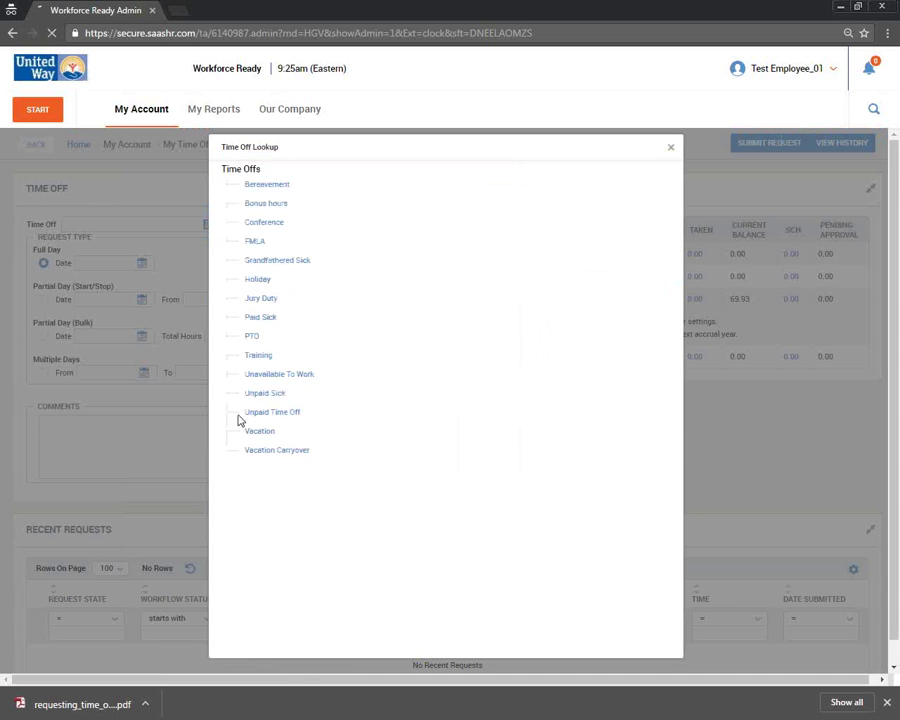
pyautogui.click(240, 431)
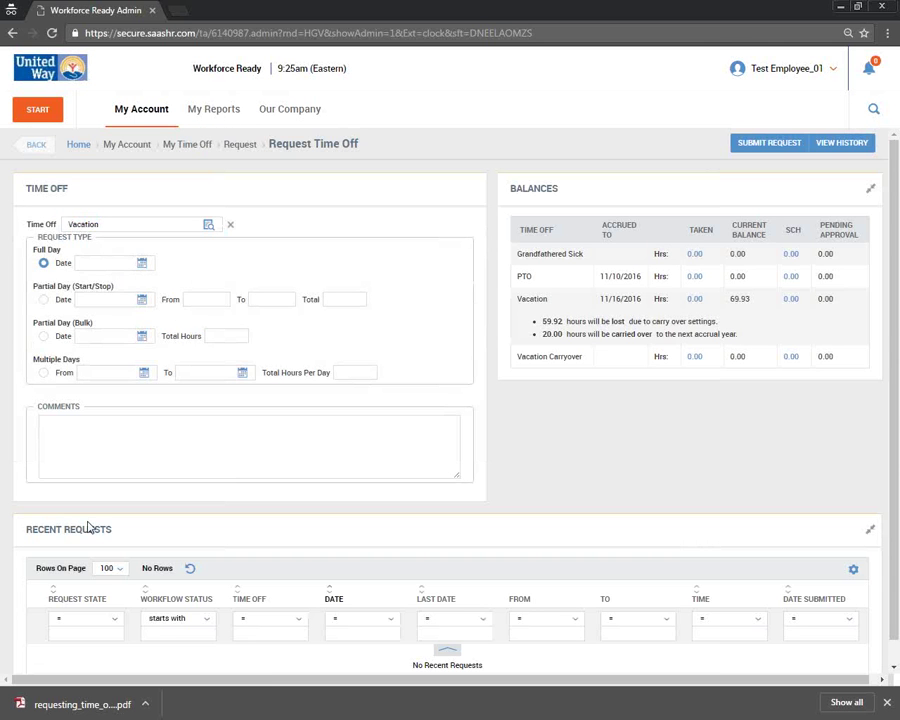
pyautogui.write('11/21/2016')
pyautogui.click(105, 436)
pyautogui.write('Test')
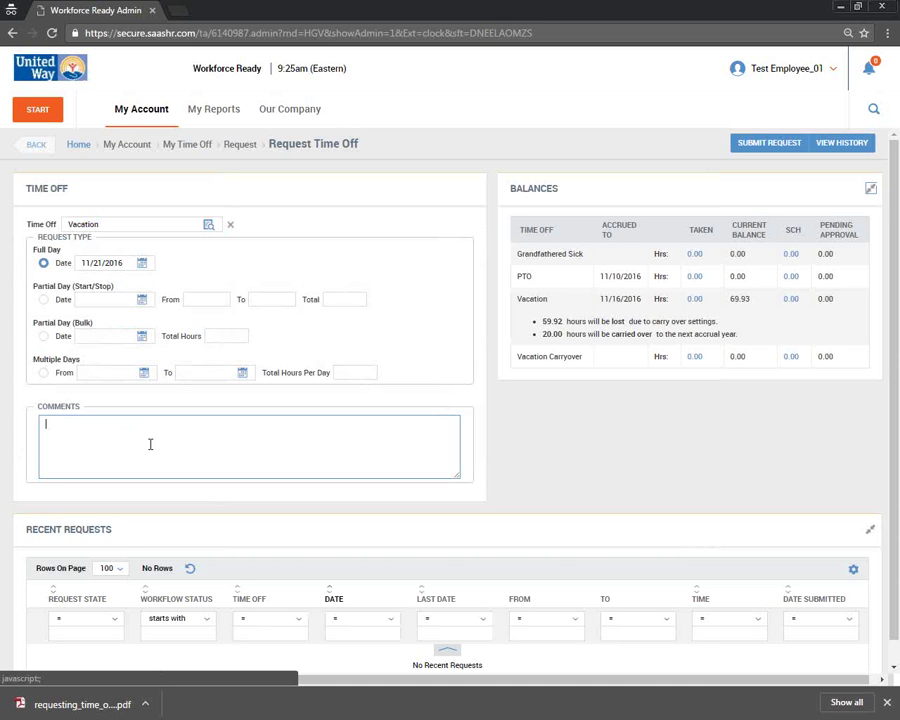
pyautogui.write('Test')
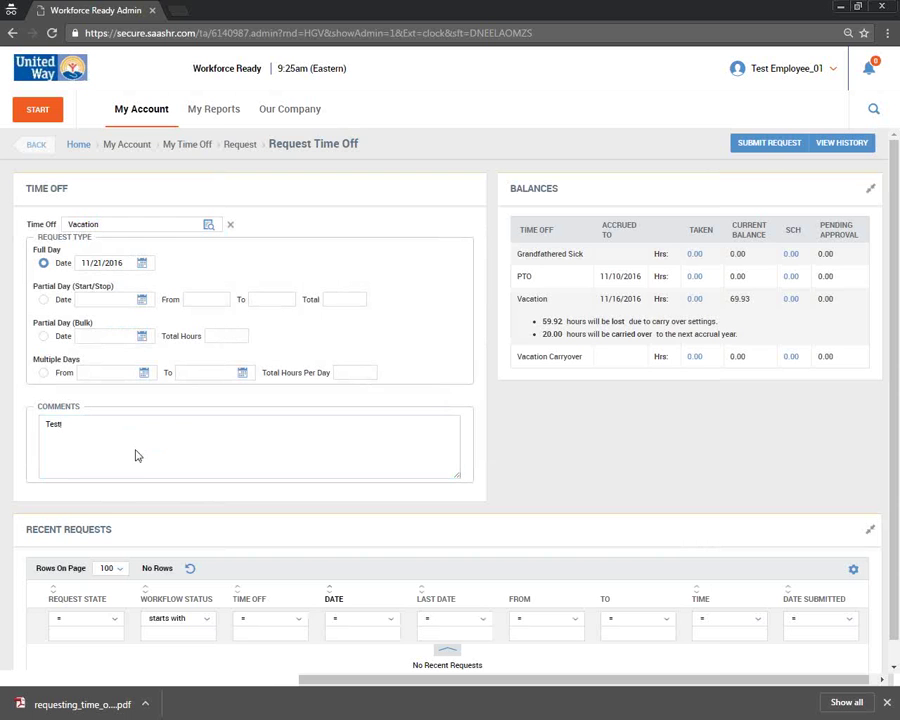
pyautogui.click(763, 150)
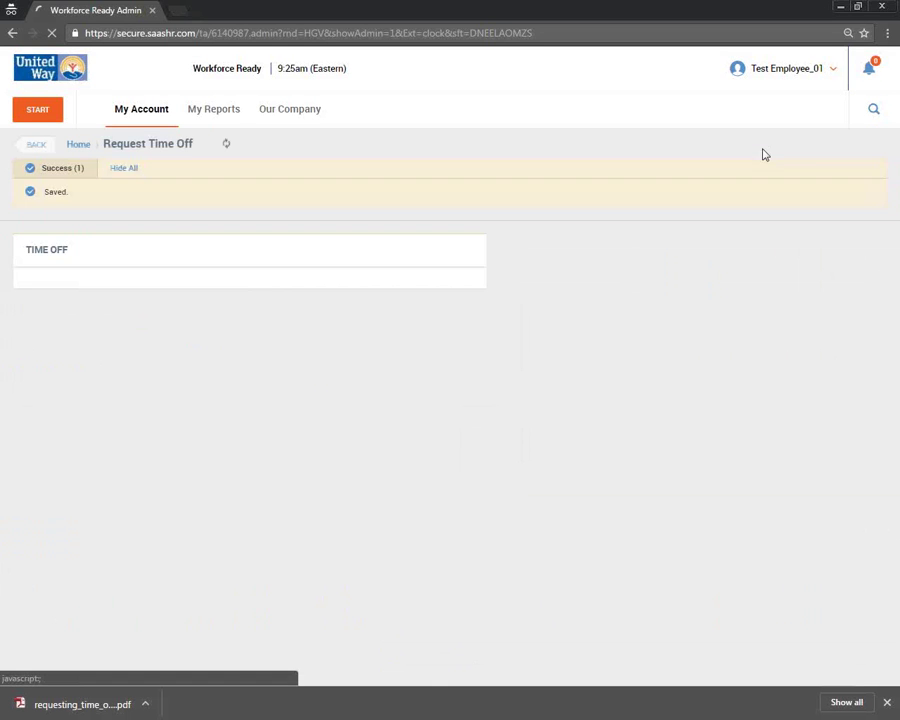
# - Point out the 7.50 hours pending approval and the new Created Vacation request for 11/21/2016
pyautogui.scroll(-2, 450, 452)
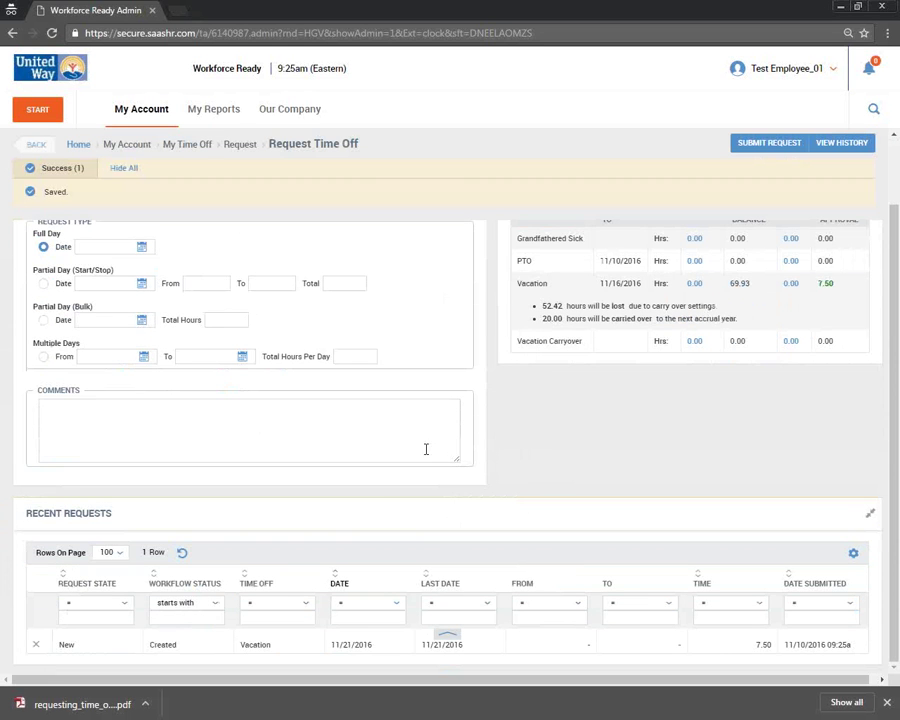
pyautogui.scroll(1, 434, 500)
pyautogui.scroll(1, 436, 500)
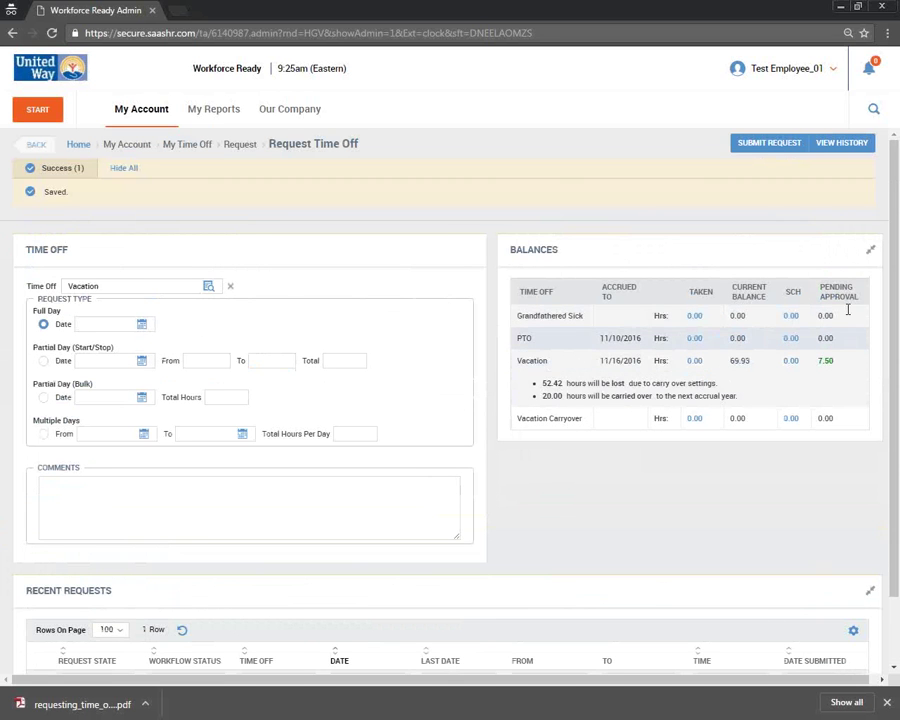
pyautogui.moveTo(824, 287); pyautogui.dragTo(858, 298)
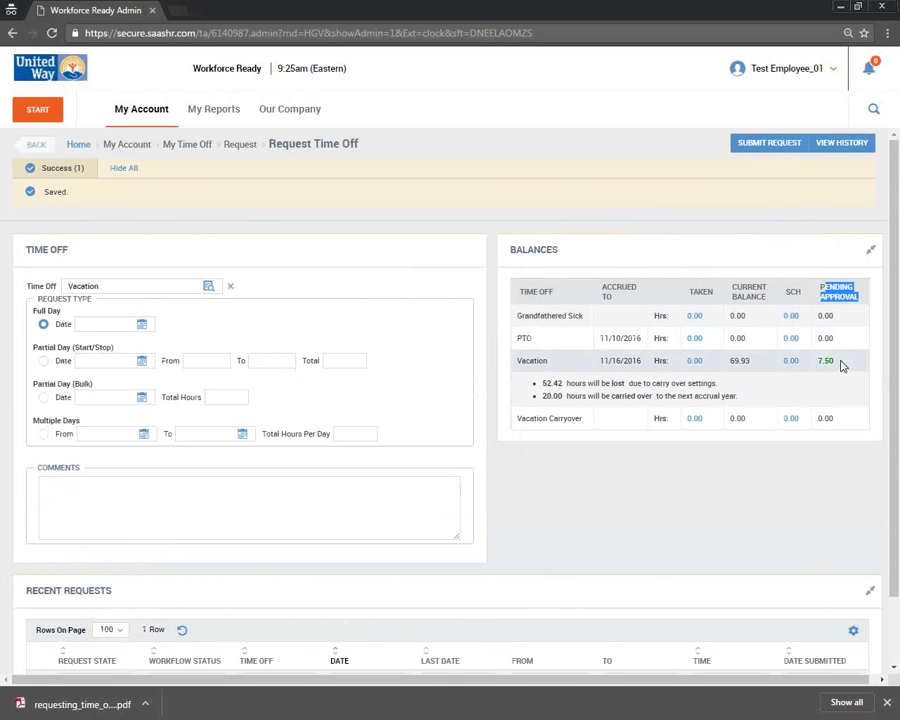
pyautogui.hotkey('alt', 'Tab')
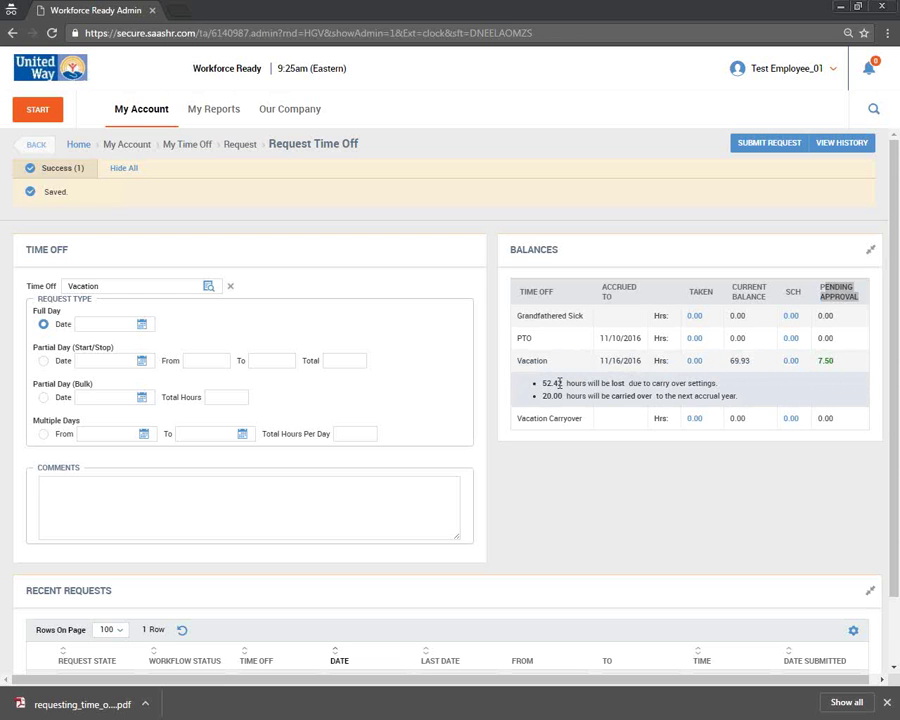
pyautogui.scroll(-2, 687, 565)
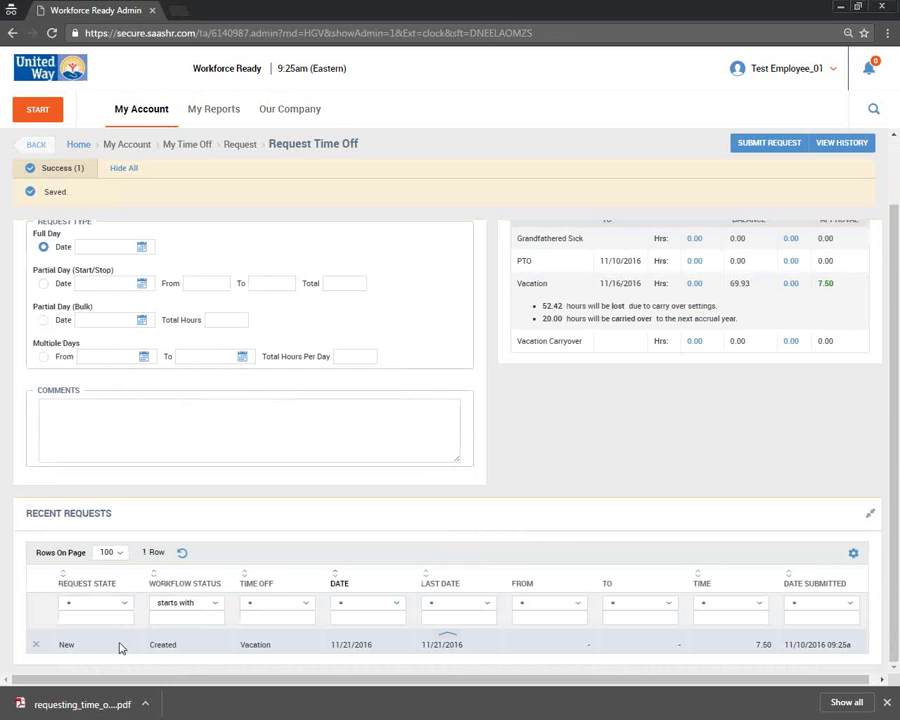
pyautogui.moveTo(149, 645); pyautogui.dragTo(288, 655)
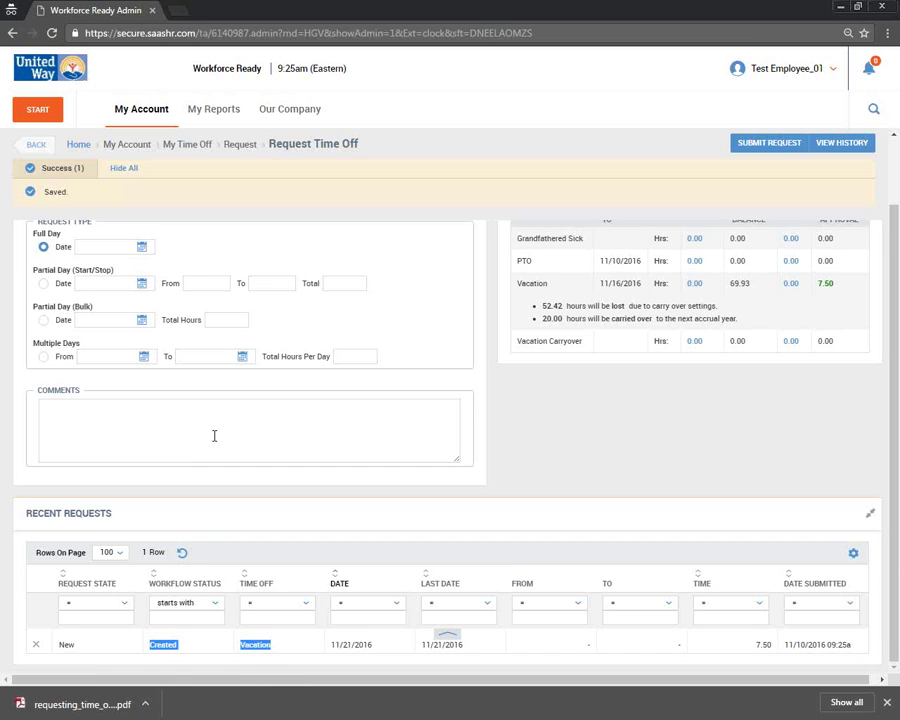
pyautogui.scroll(1, 214, 435)
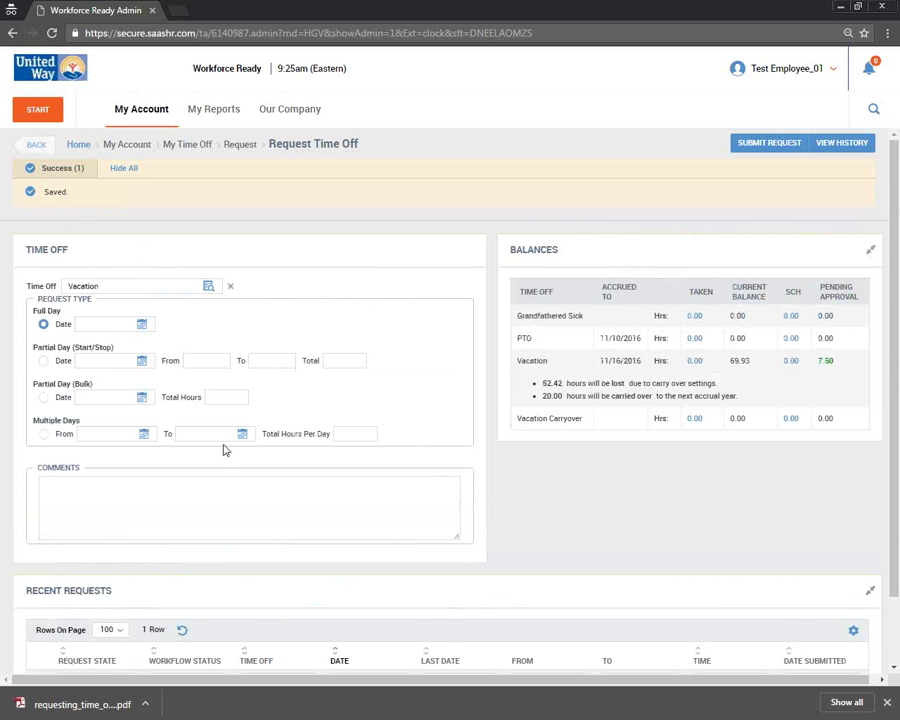
# - Open the current timesheet and start a Cancel Time Off change request
pyautogui.click(150, 118)
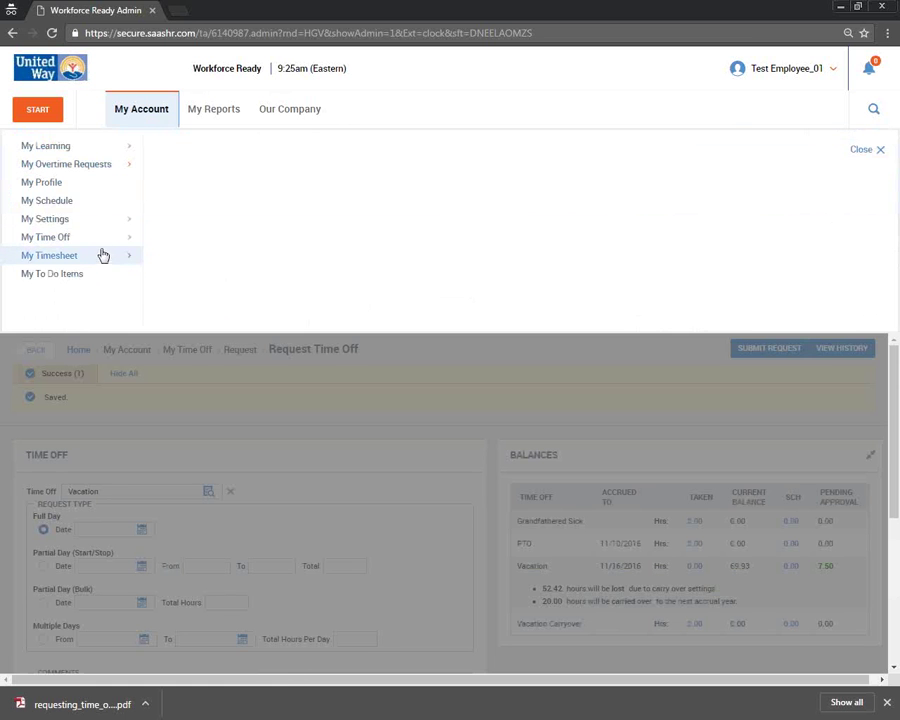
pyautogui.click(103, 256)
pyautogui.click(233, 153)
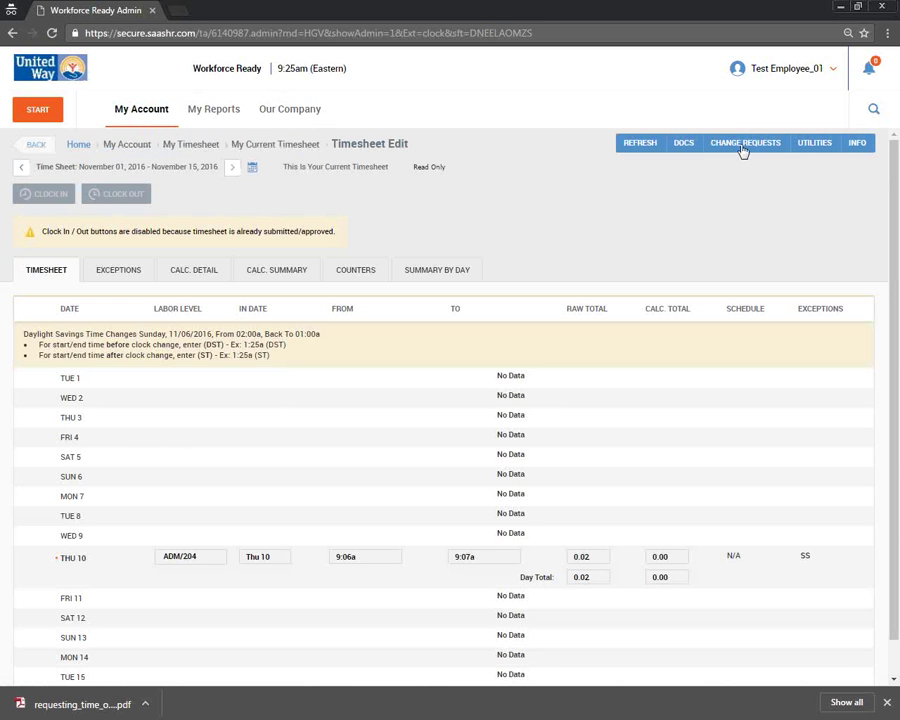
pyautogui.click(743, 147)
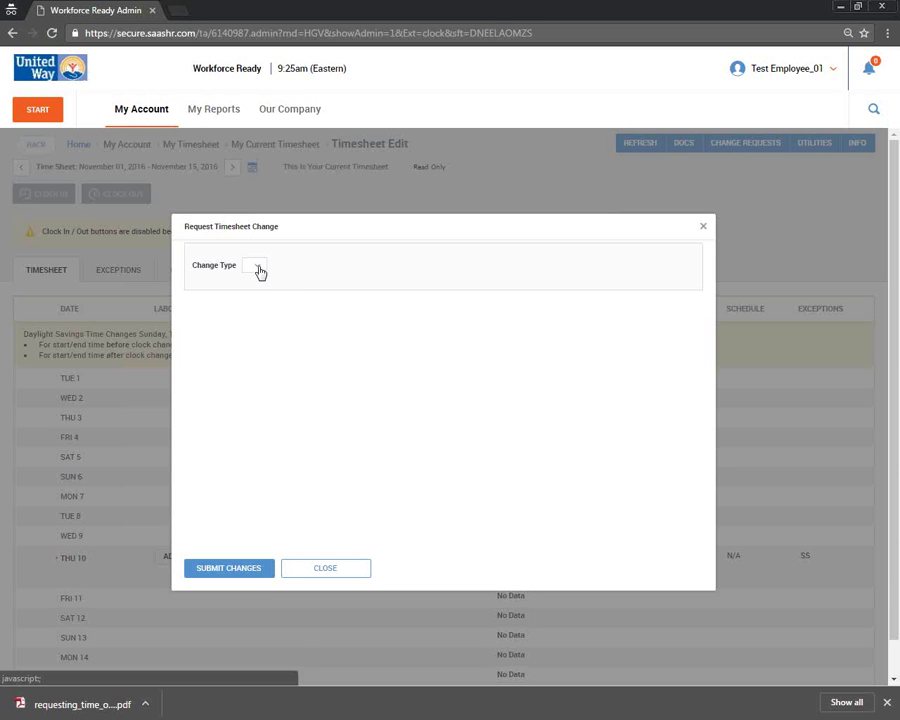
pyautogui.click(256, 267)
pyautogui.click(283, 303)
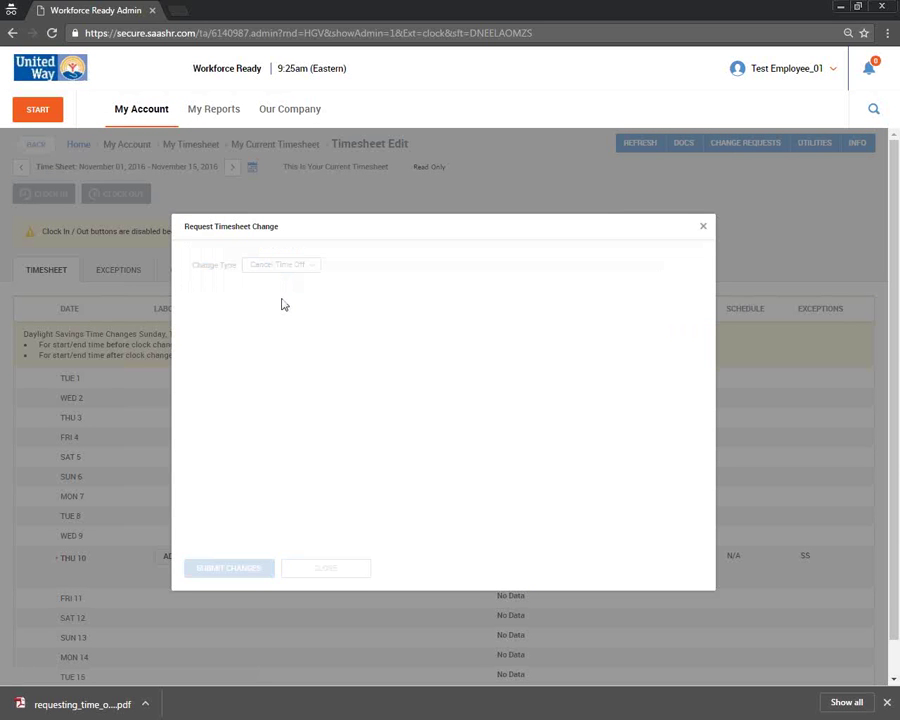
# - Restart the change request as Modify Time Off, which reports no time off hours present
pyautogui.click(702, 227)
pyautogui.click(728, 150)
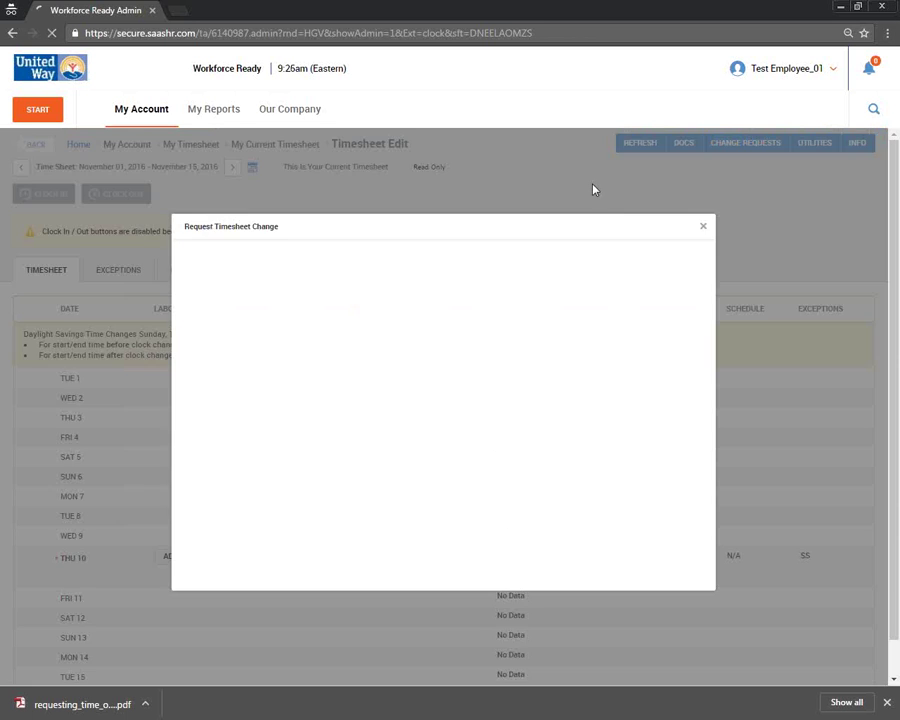
pyautogui.click(258, 266)
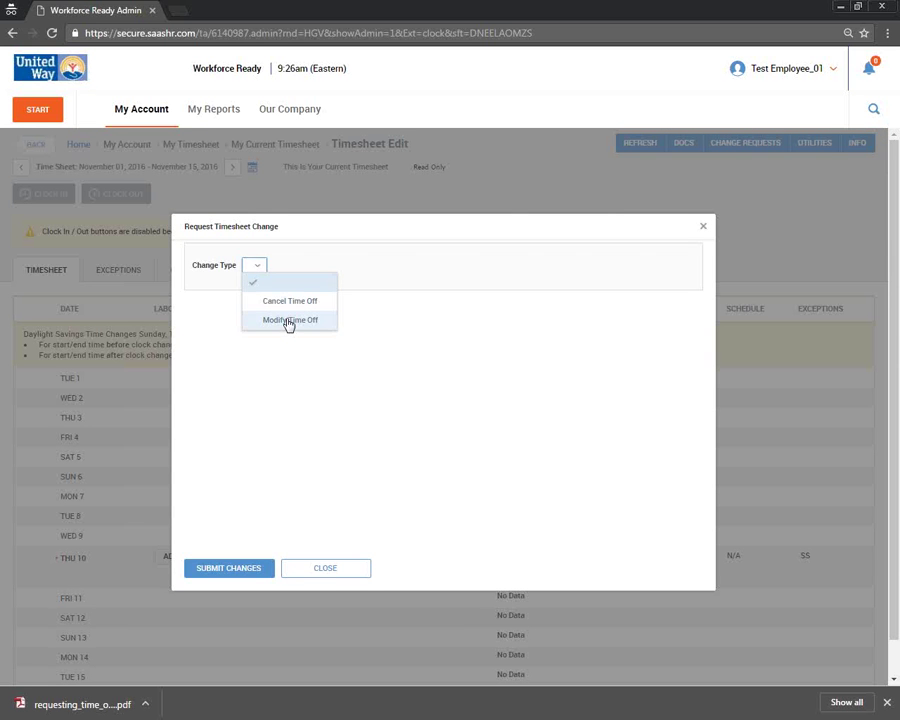
pyautogui.click(288, 321)
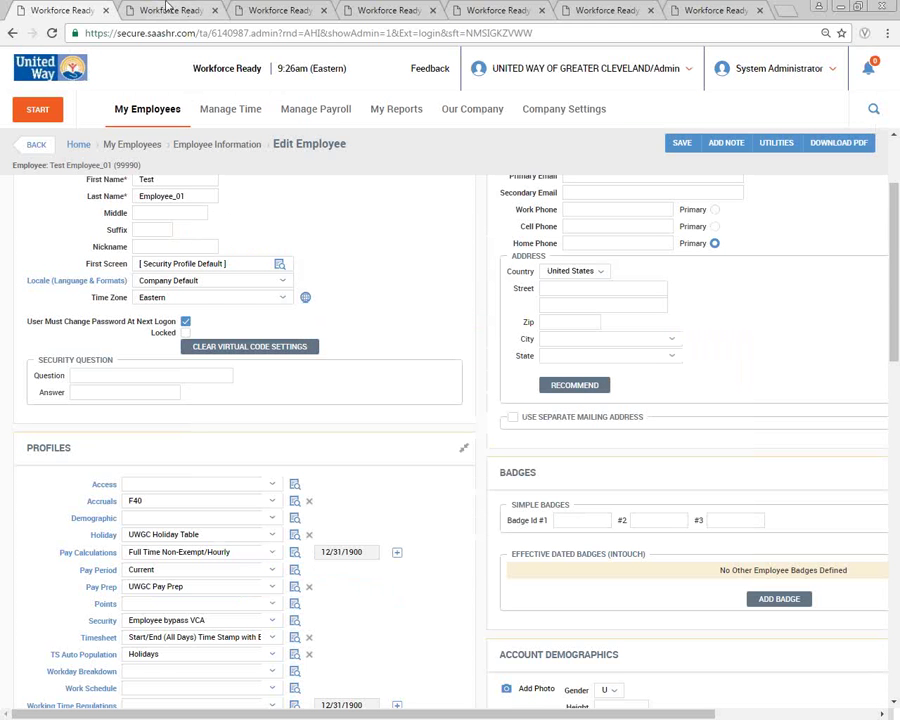
# - As administrator, open the System Utilities All To Do Items report
pyautogui.click(155, 14)
pyautogui.click(397, 112)
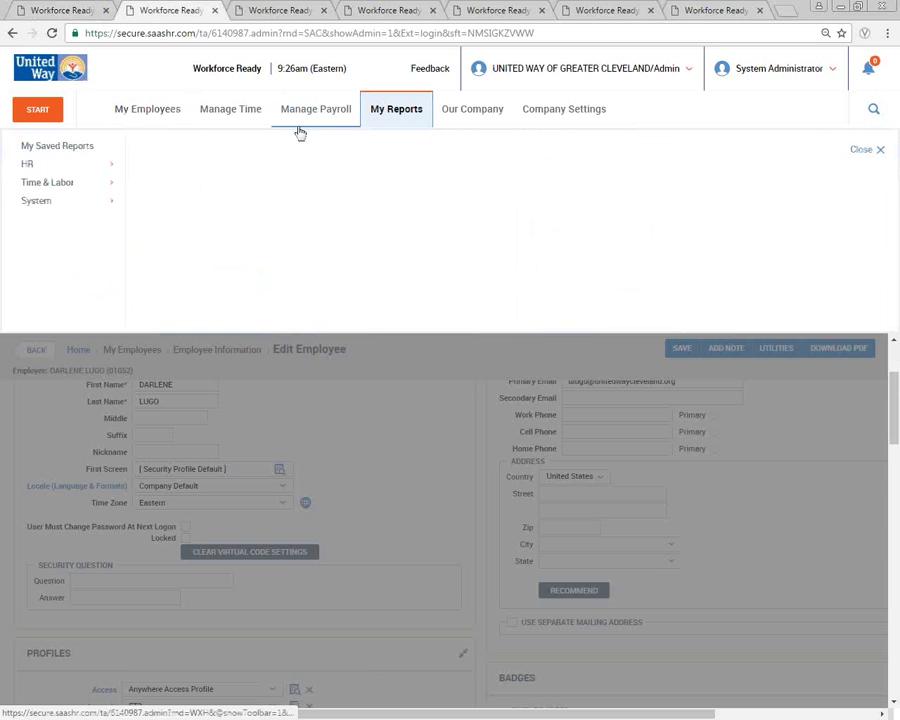
pyautogui.click(62, 201)
pyautogui.click(195, 148)
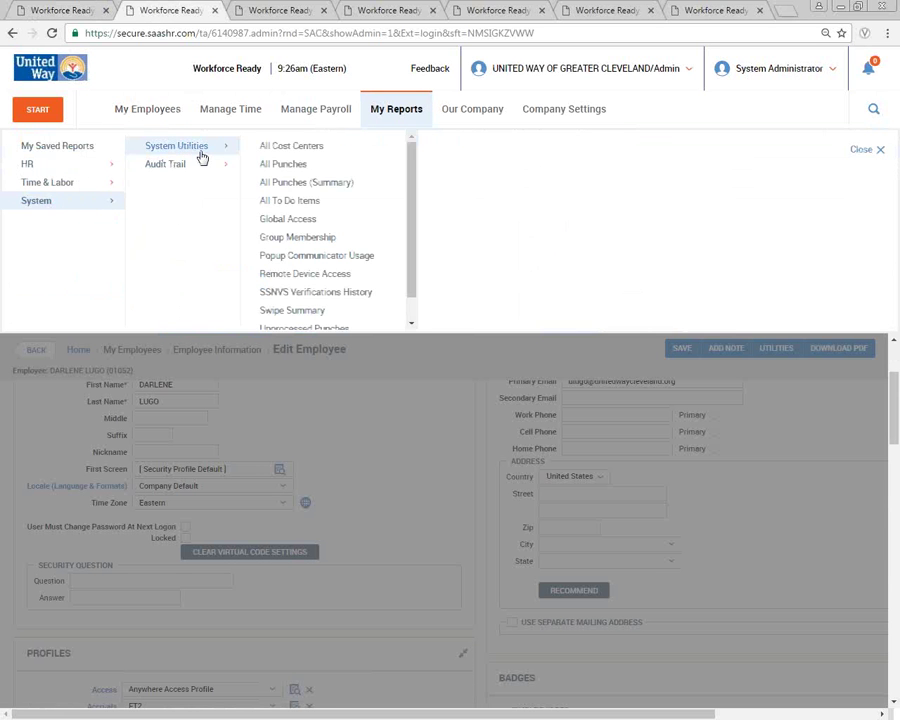
pyautogui.click(303, 204)
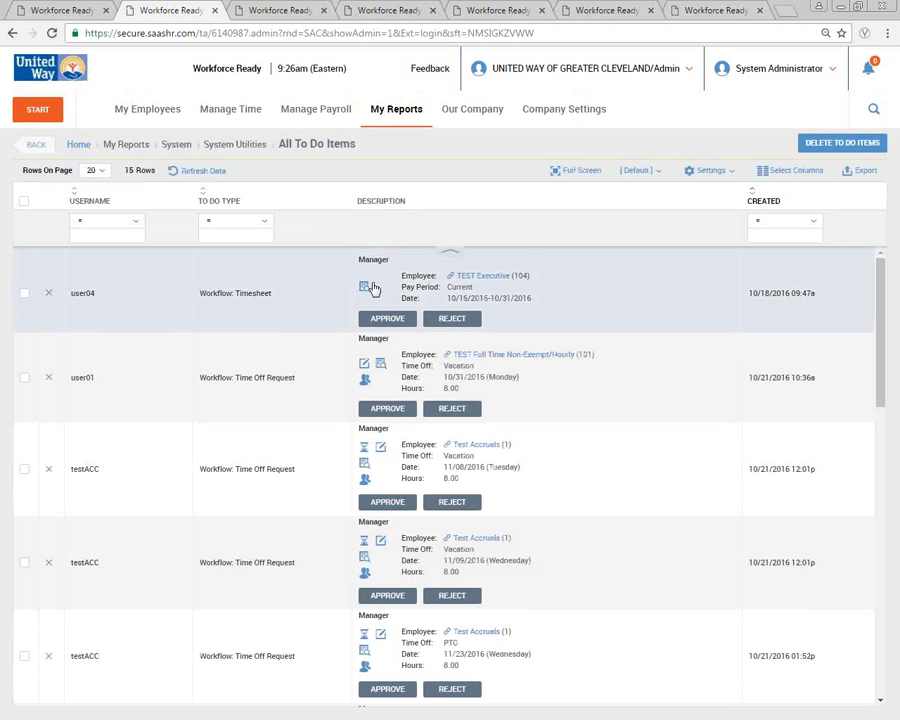
pyautogui.scroll(-2, 360, 300)
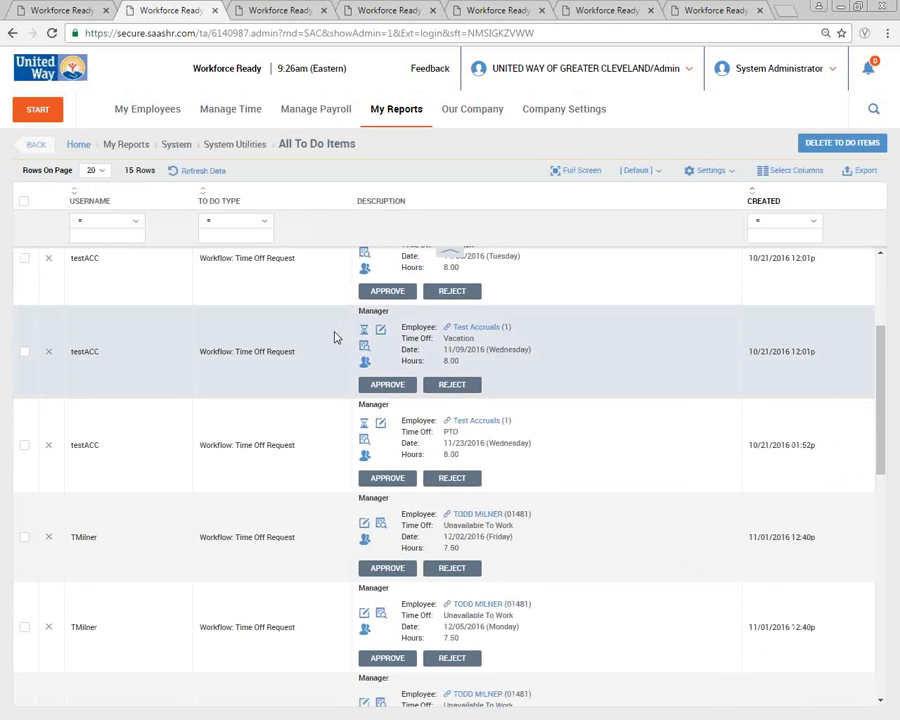
pyautogui.scroll(-3, 335, 338)
# - Filter by username 'T' and approve the 11/21/2016 vacation request with the comment 'Approved!'
pyautogui.click(108, 236)
pyautogui.write('TEmployee')
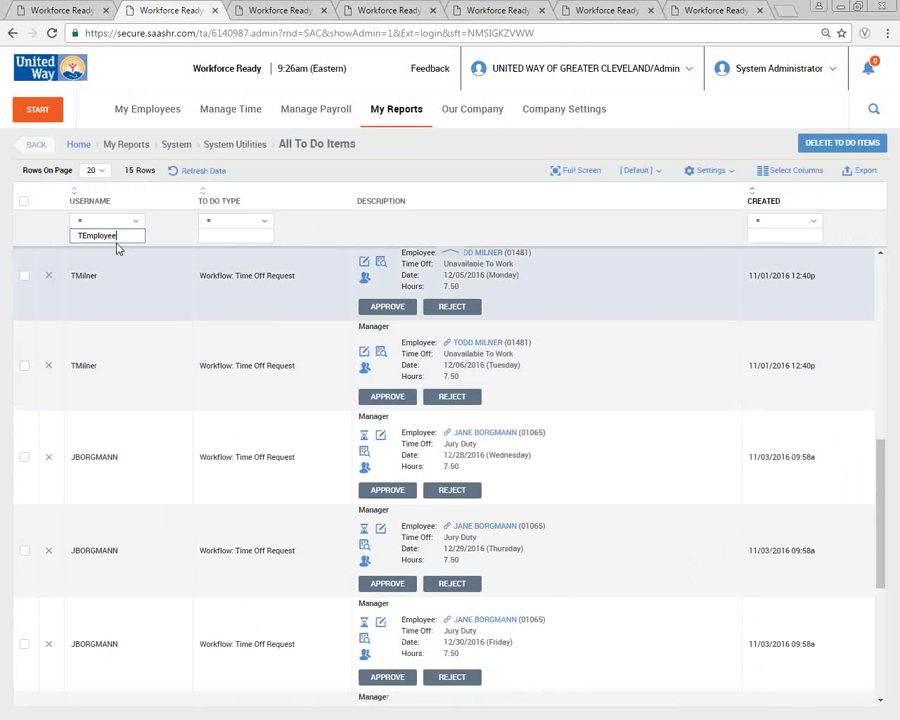
pyautogui.press('Return')
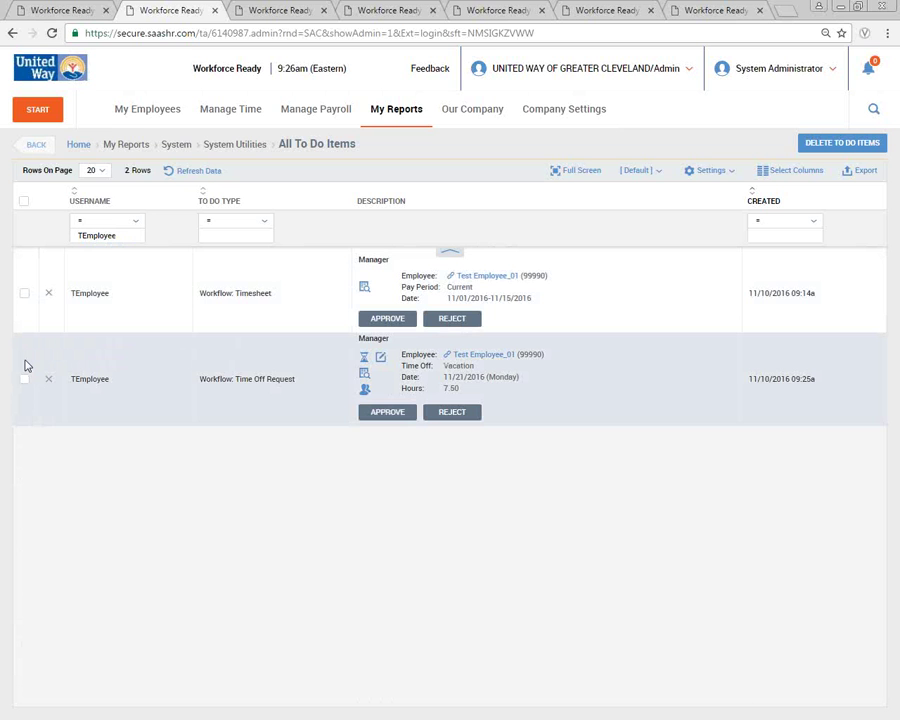
pyautogui.click(24, 379)
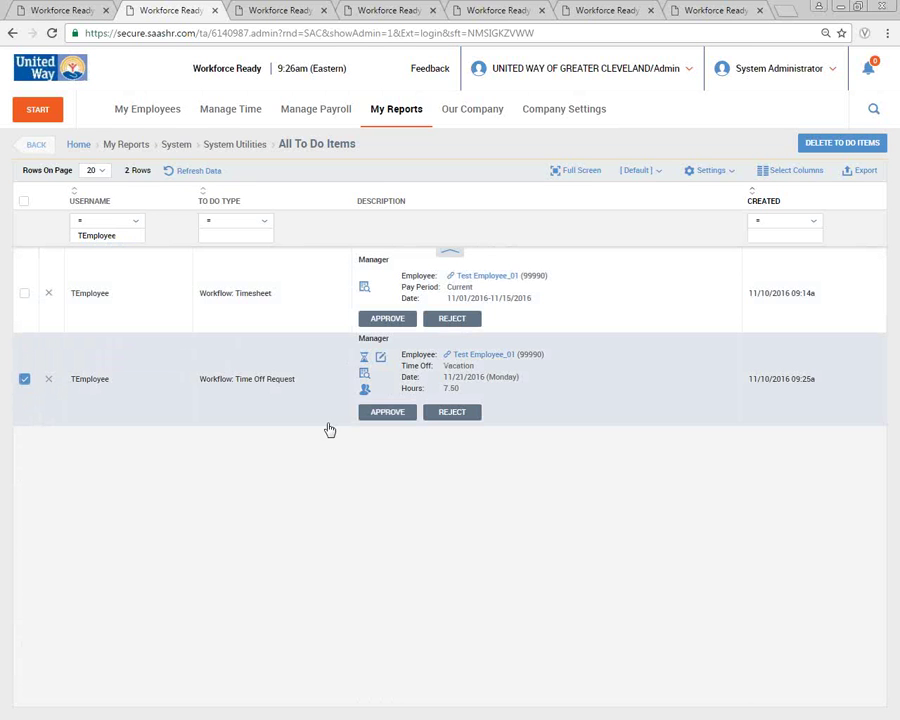
pyautogui.click(388, 413)
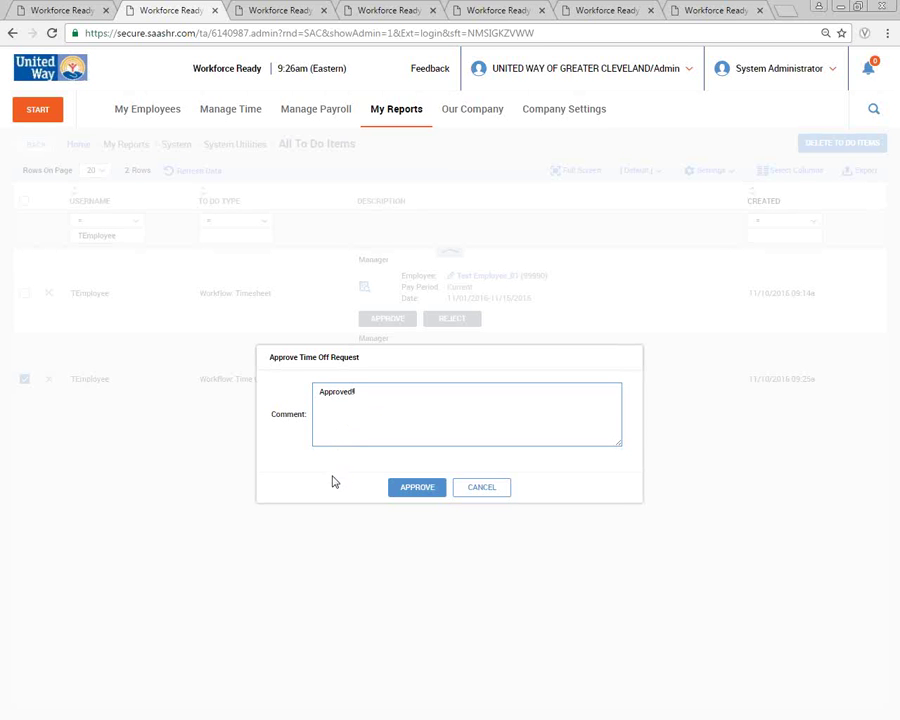
pyautogui.click(398, 487)
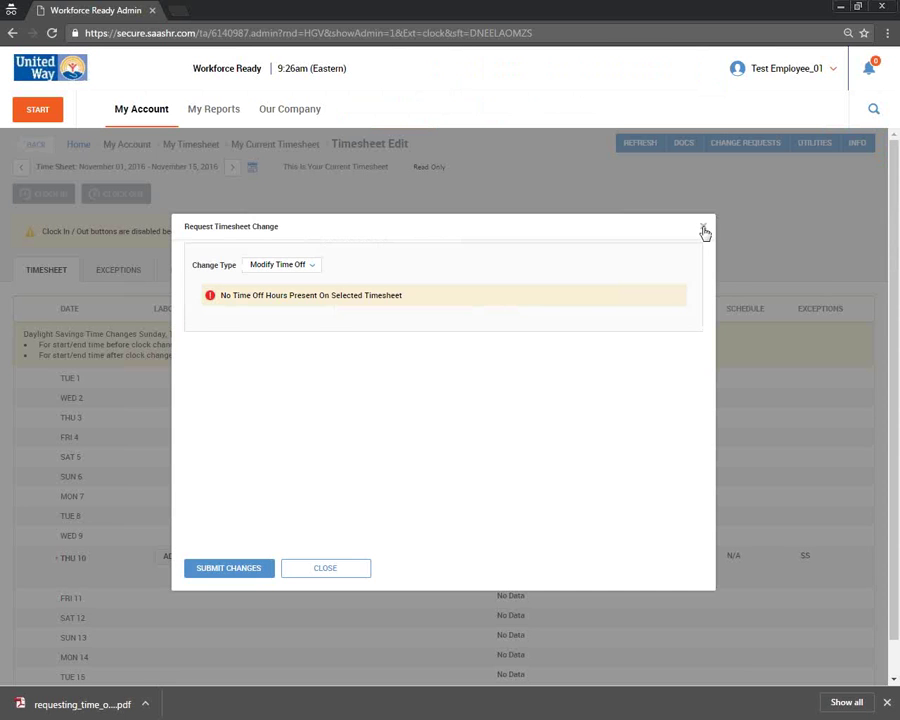
# - Confirm Recent Requests shows the 11/21/2016 Vacation request Approved, then reopen the current timesheet
pyautogui.click(702, 226)
pyautogui.click(136, 112)
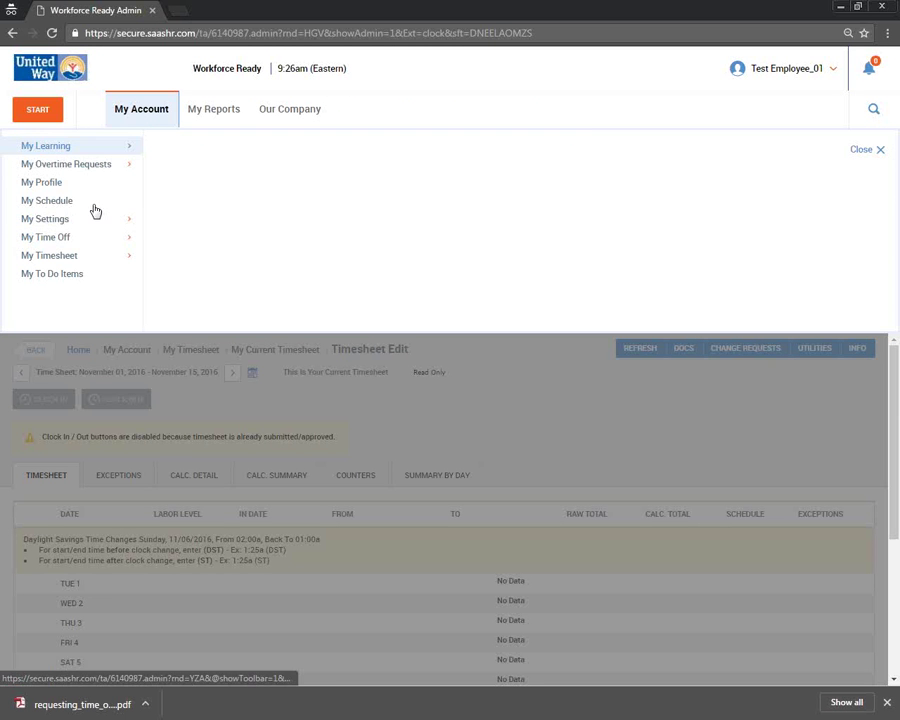
pyautogui.moveTo(96, 239)
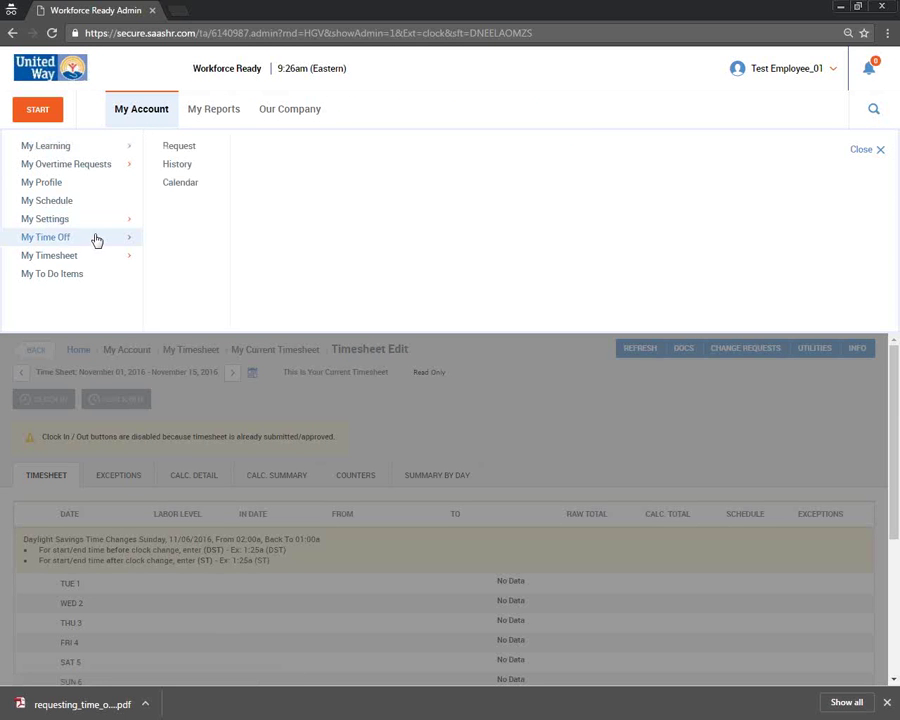
pyautogui.click(187, 152)
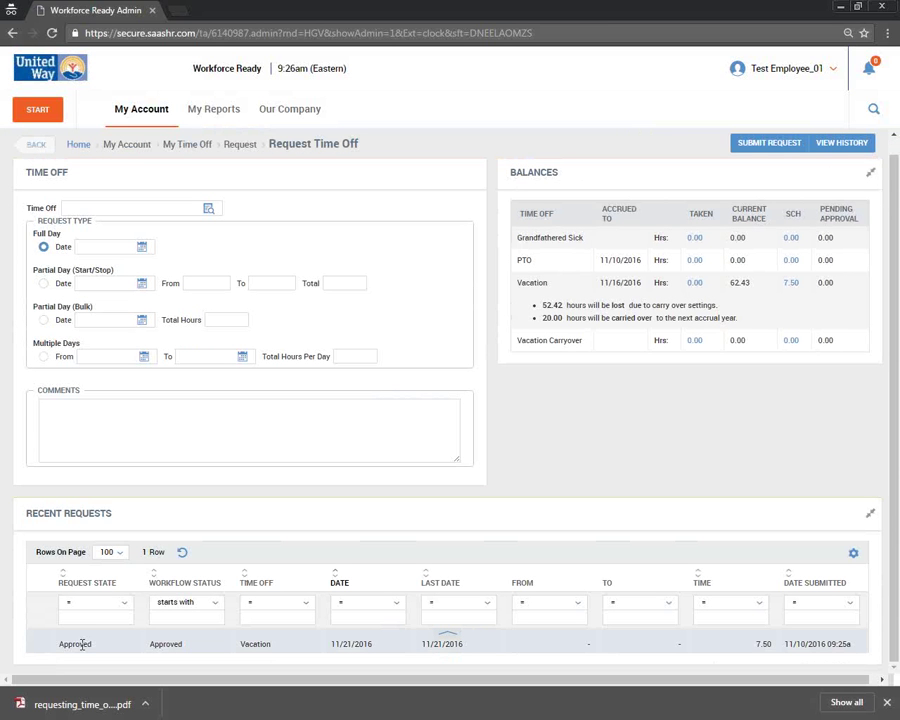
pyautogui.doubleClick(76, 644)
pyautogui.doubleClick(166, 644)
pyautogui.scroll(1, 189, 200)
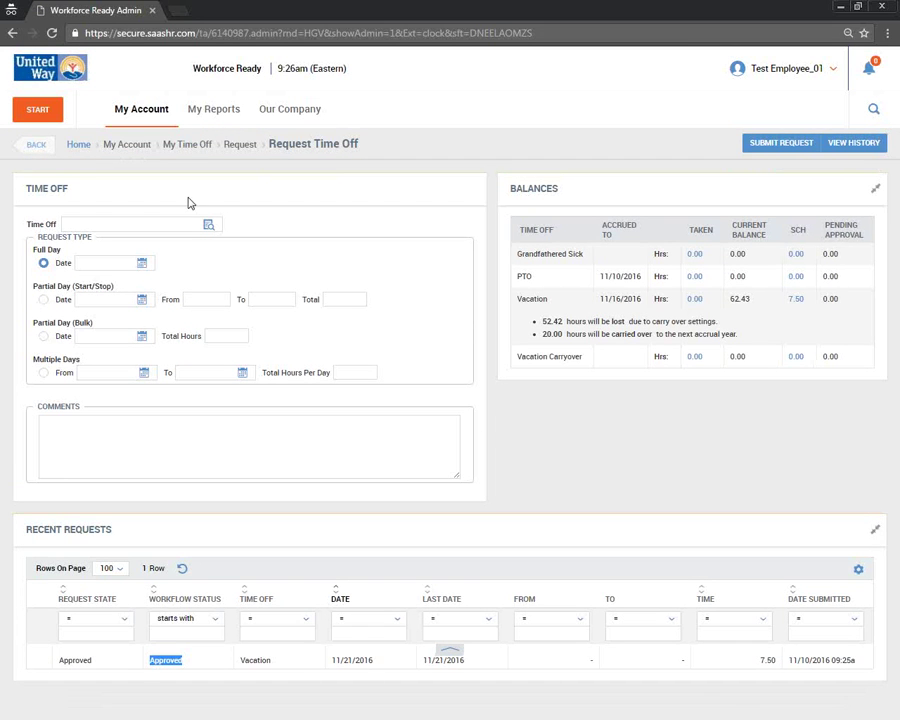
pyautogui.click(157, 112)
pyautogui.click(100, 259)
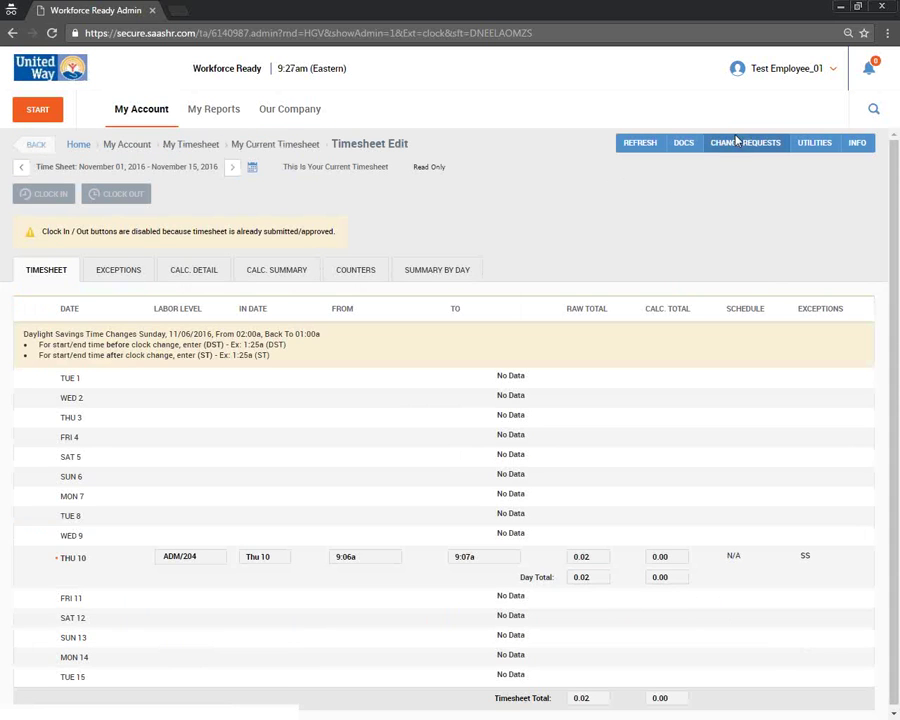
pyautogui.click(740, 142)
pyautogui.click(256, 283)
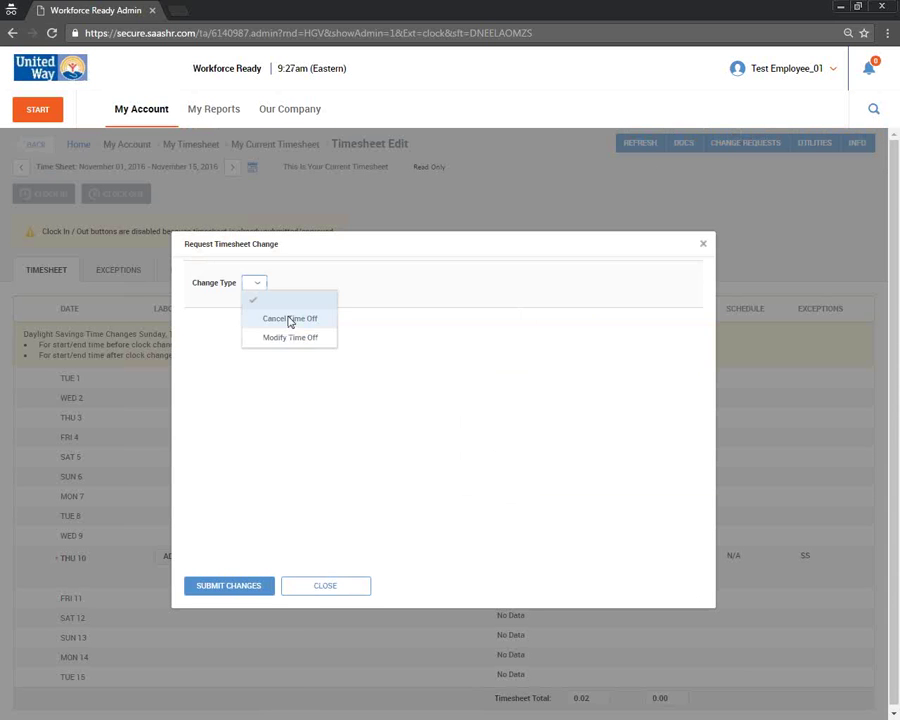
pyautogui.click(290, 319)
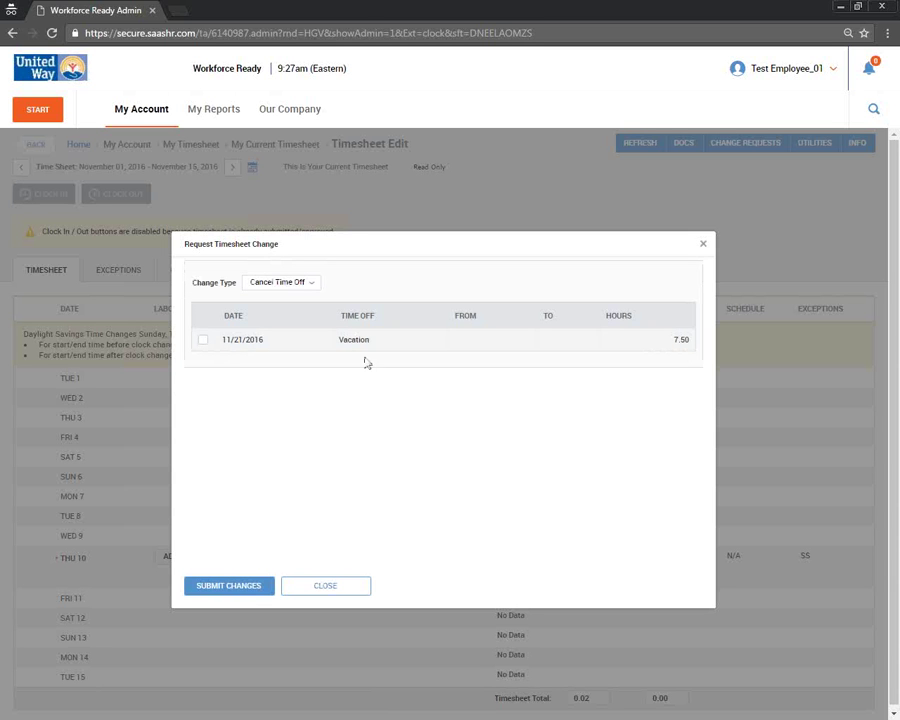
pyautogui.click(204, 341)
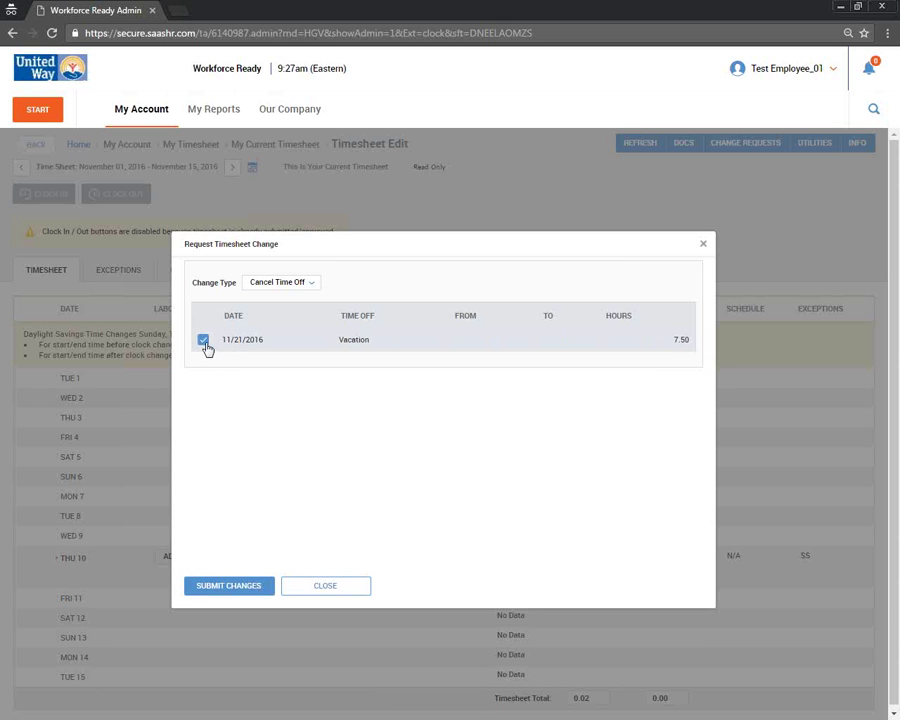
pyautogui.click(205, 342)
pyautogui.click(280, 282)
pyautogui.click(282, 338)
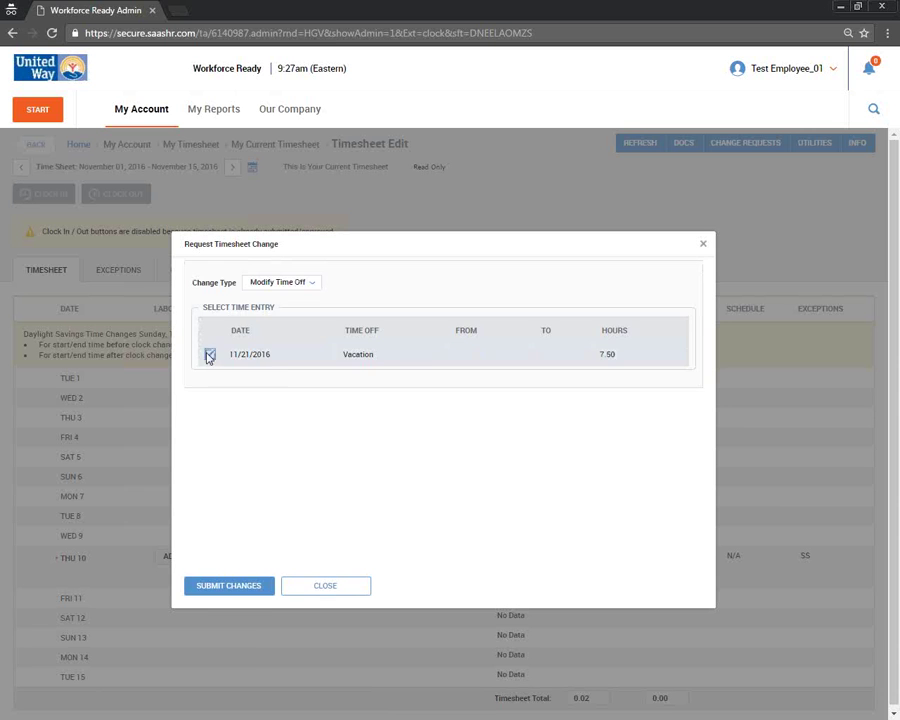
pyautogui.click(209, 355)
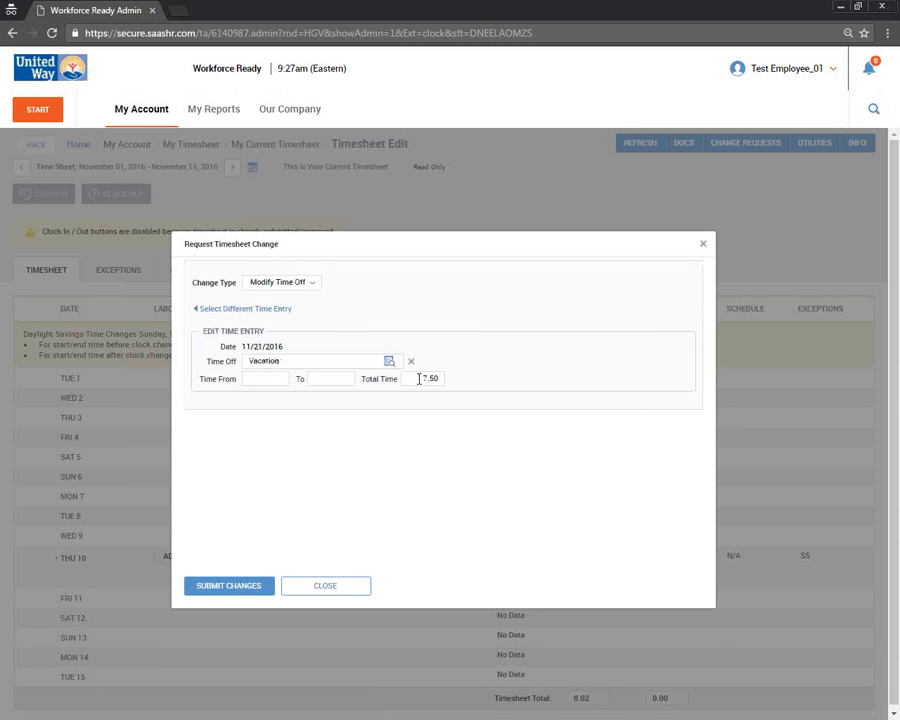
pyautogui.doubleClick(419, 379)
pyautogui.write('4')
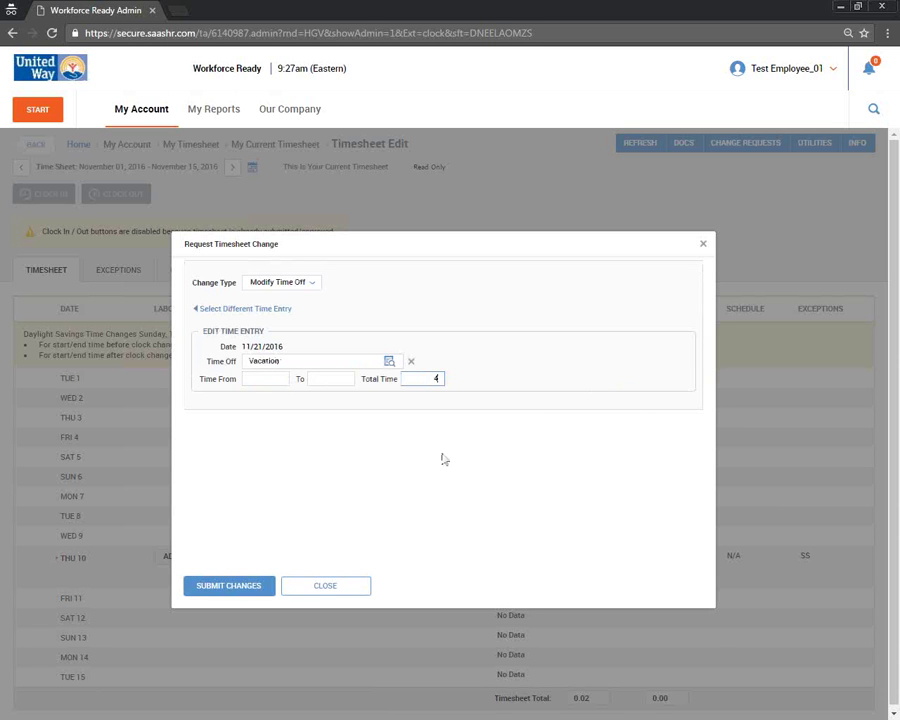
pyautogui.click(445, 459)
pyautogui.click(326, 588)
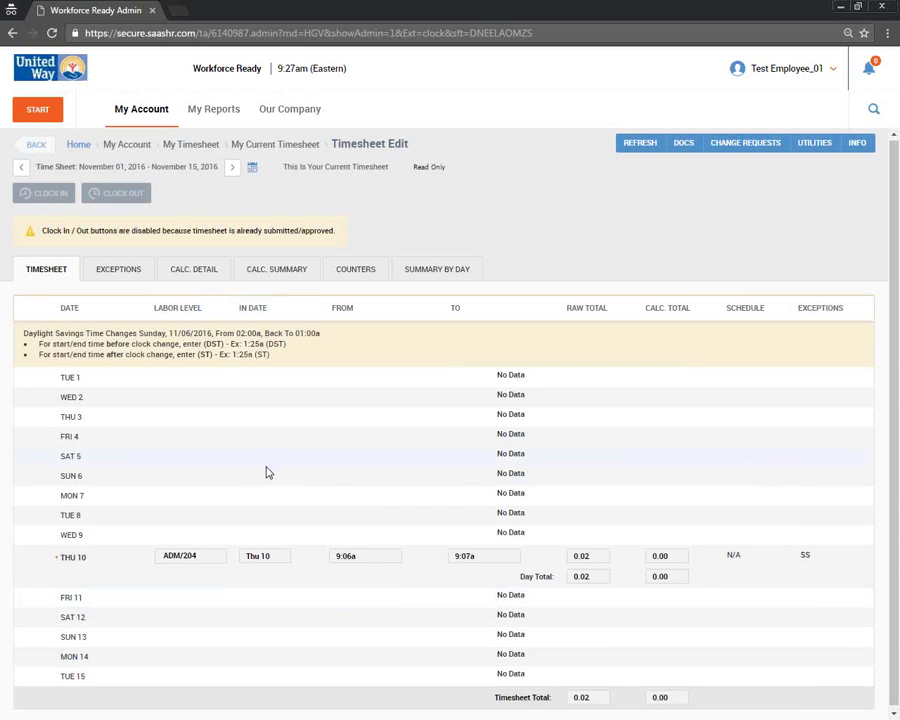
# - On the November 16–30 timesheet, read the 'Test' and 'Approved!' notes on the Mon 21 Vacation entry
pyautogui.click(231, 168)
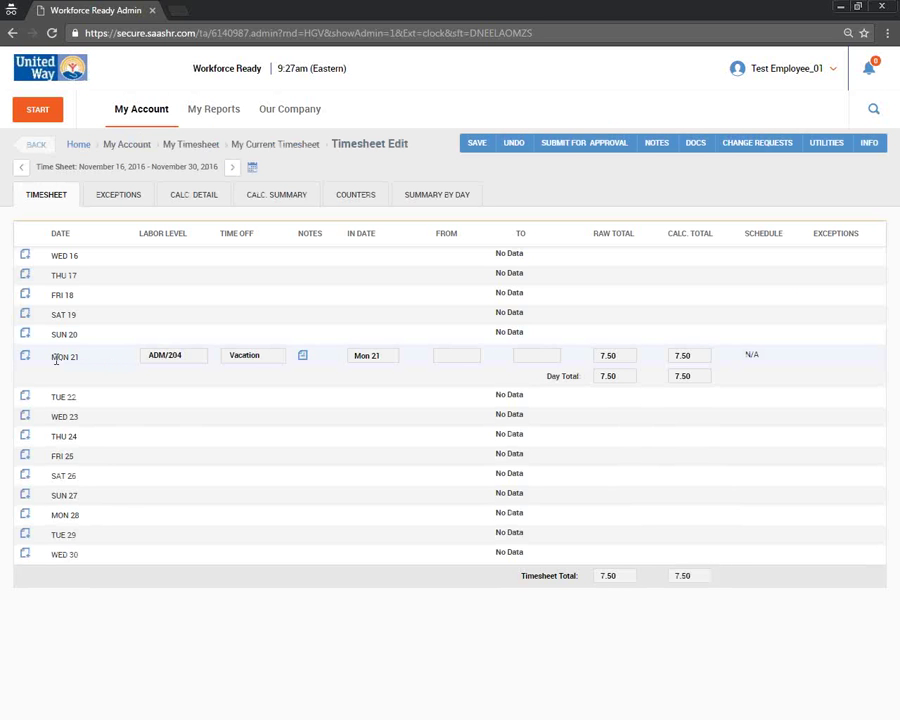
pyautogui.moveTo(52, 357); pyautogui.dragTo(74, 360)
pyautogui.click(110, 364)
pyautogui.click(306, 358)
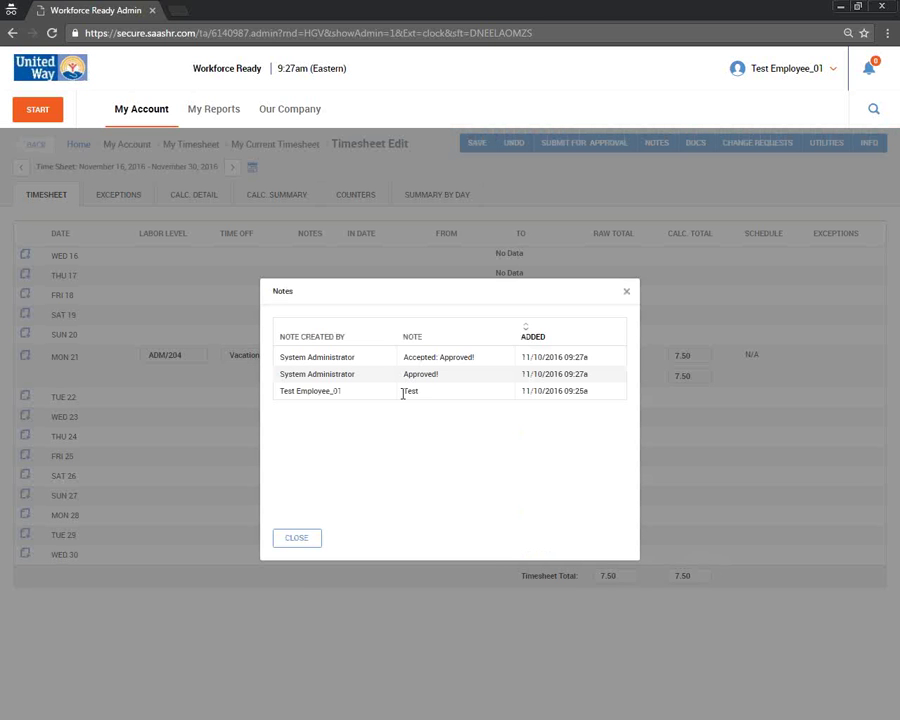
pyautogui.doubleClick(404, 392)
pyautogui.moveTo(448, 377); pyautogui.dragTo(416, 374)
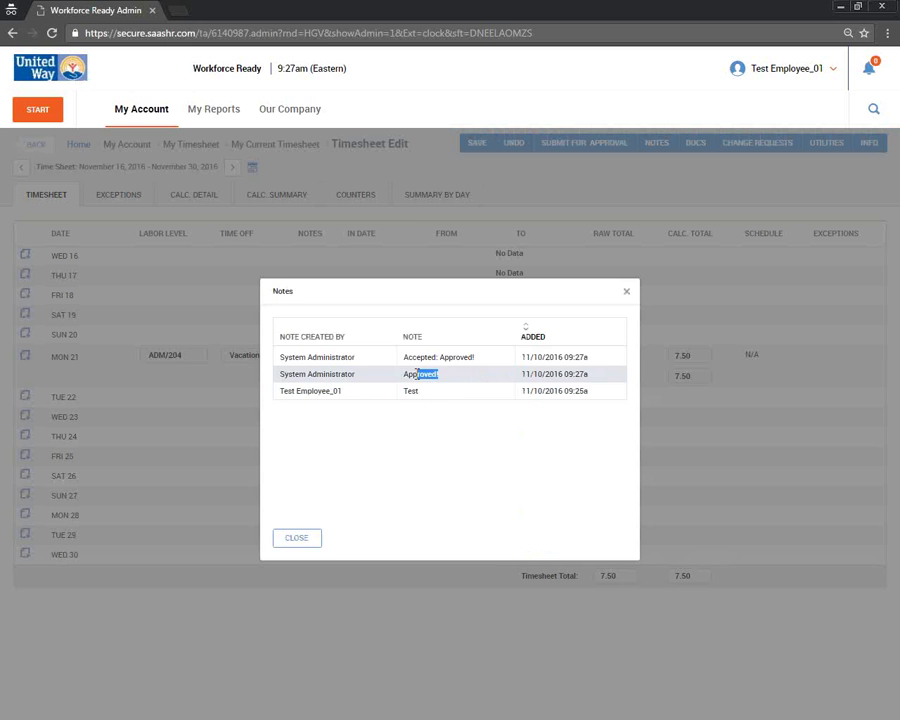
pyautogui.click(213, 374)
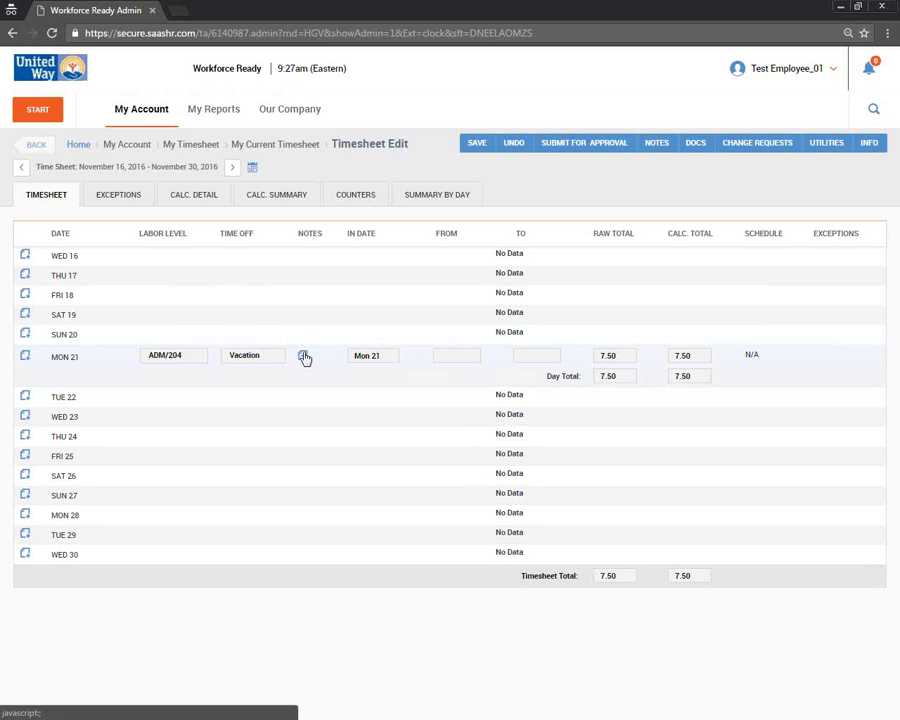
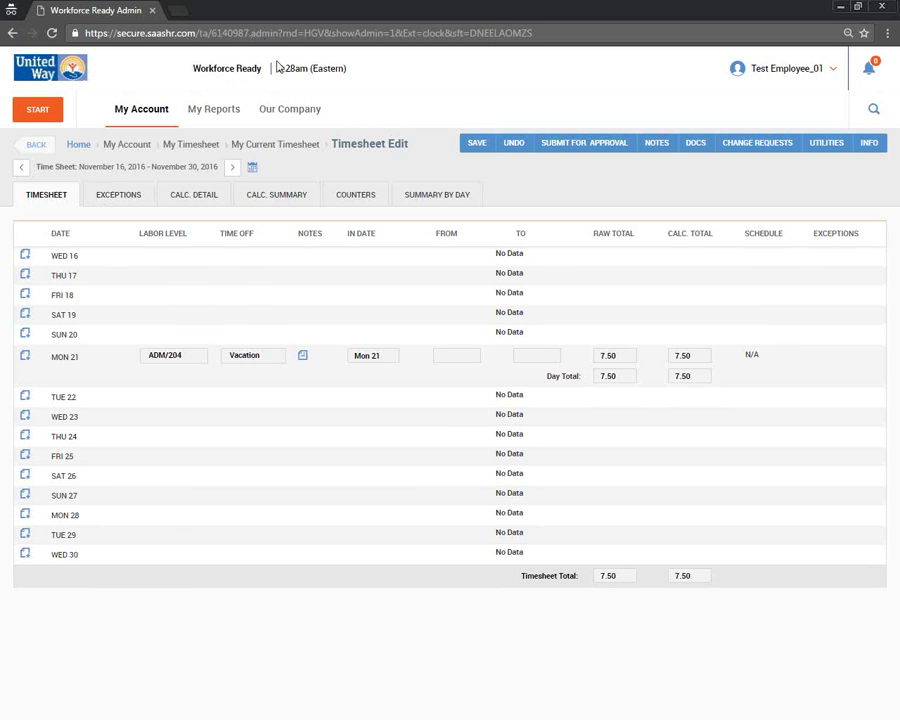
# - Load the company's Workforce Ready address with '.mobile' appended in Internet Explorer, shrunk to a small window
pyautogui.moveTo(85, 33); pyautogui.dragTo(248, 33)
pyautogui.hotkey('alt', 'Tab')
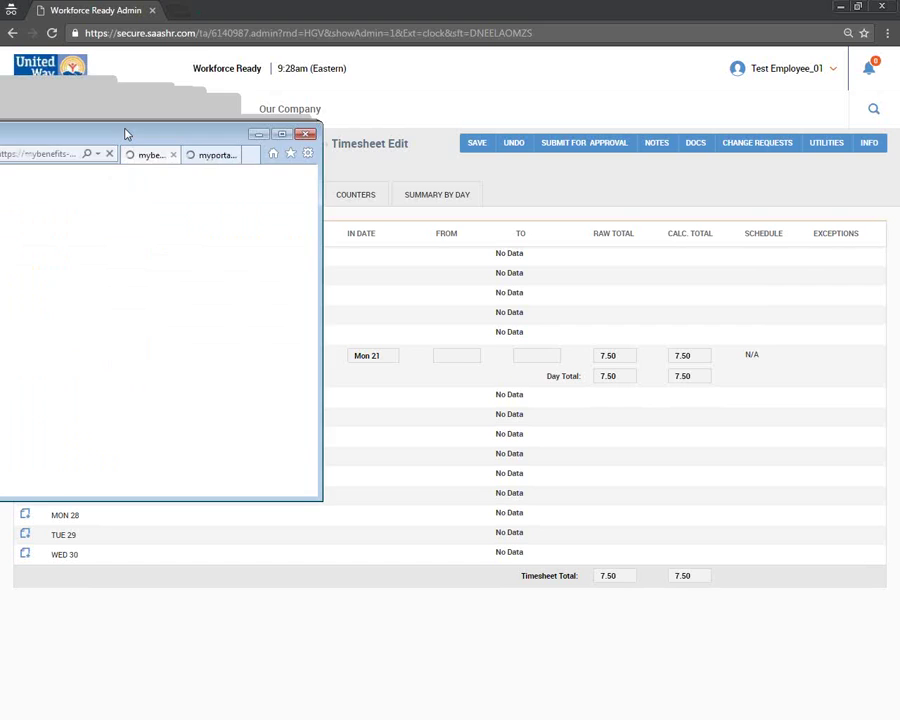
pyautogui.doubleClick(311, 172)
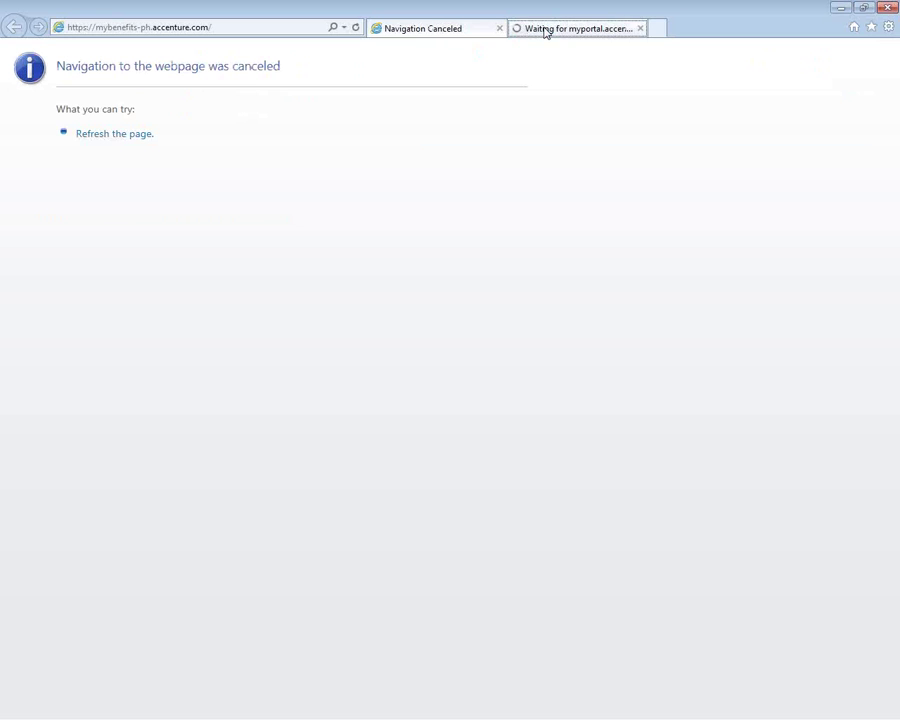
pyautogui.middleClick(540, 30)
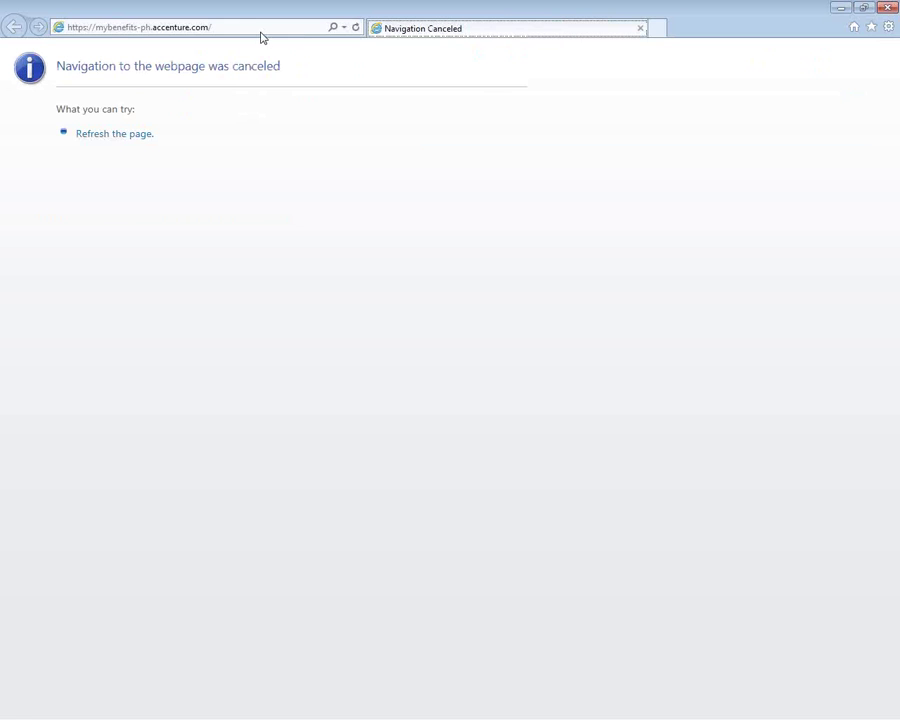
pyautogui.click(257, 30)
pyautogui.write('https://secure.saashr.com/ta/6140987.')
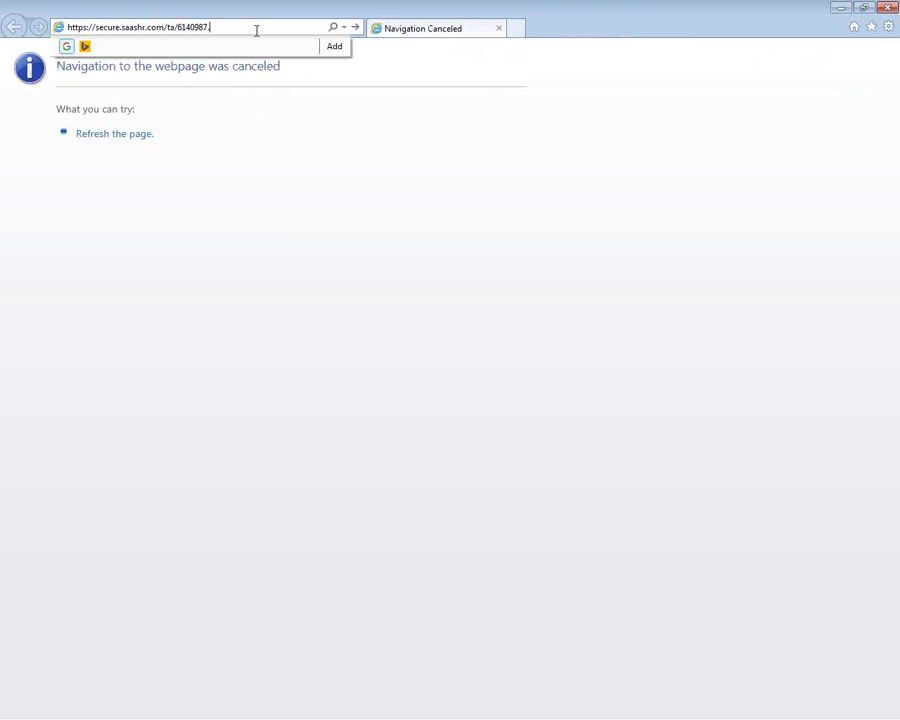
pyautogui.write('mobile')
pyautogui.press('Return')
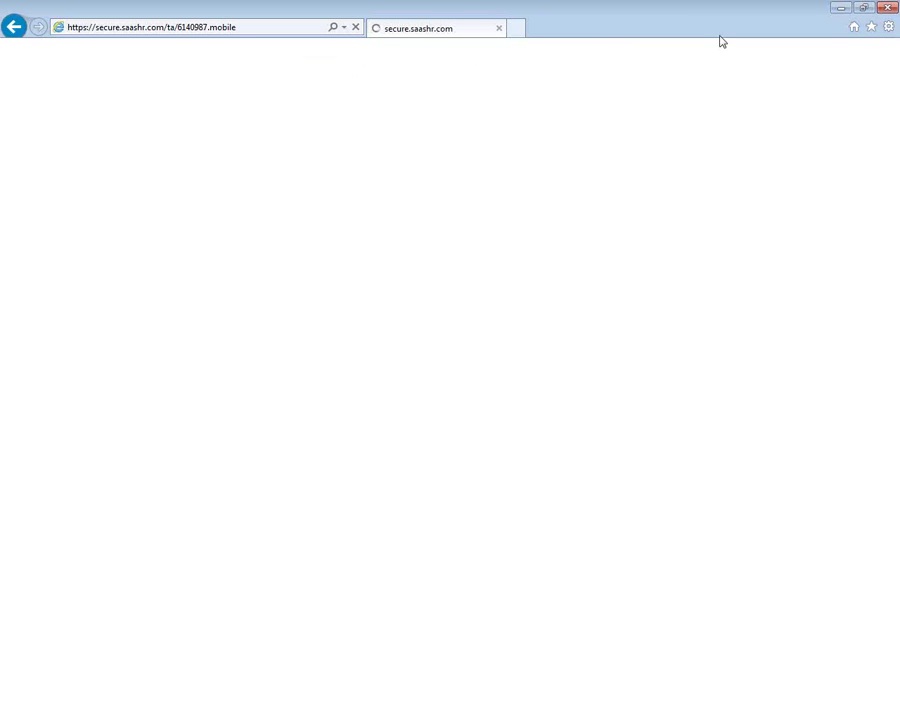
pyautogui.click(865, 12)
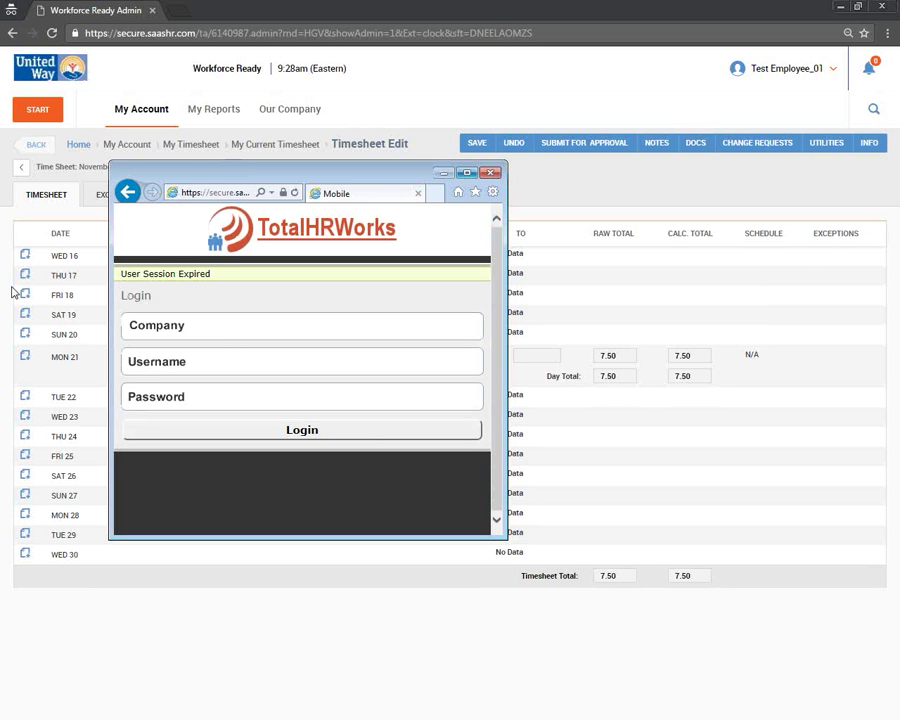
# - Fill the mobile login's Company field with the company ID copied from the timesheet address
pyautogui.click(242, 324)
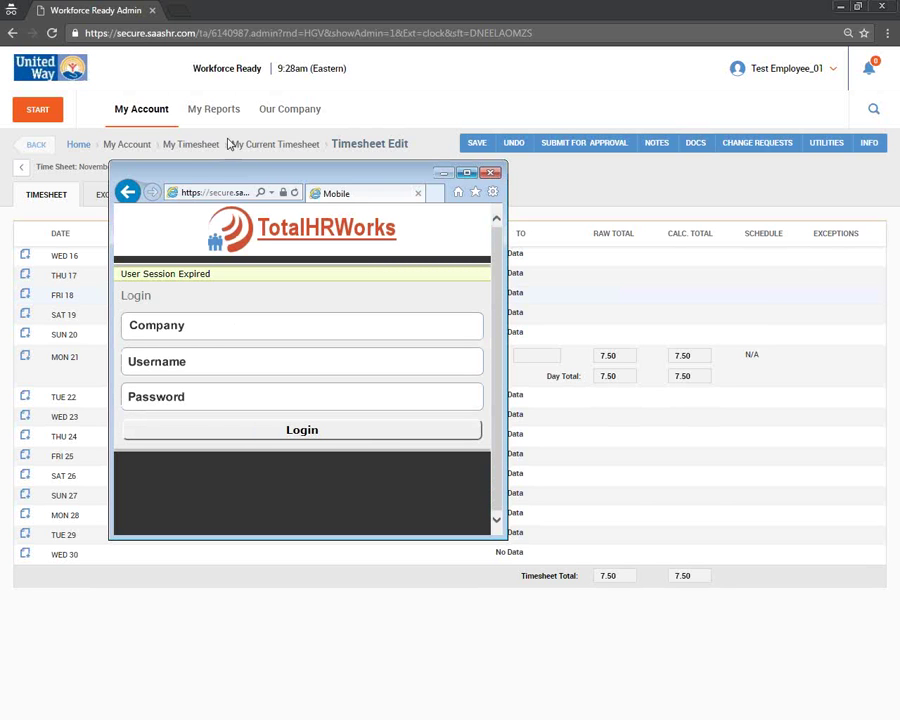
pyautogui.click(243, 33)
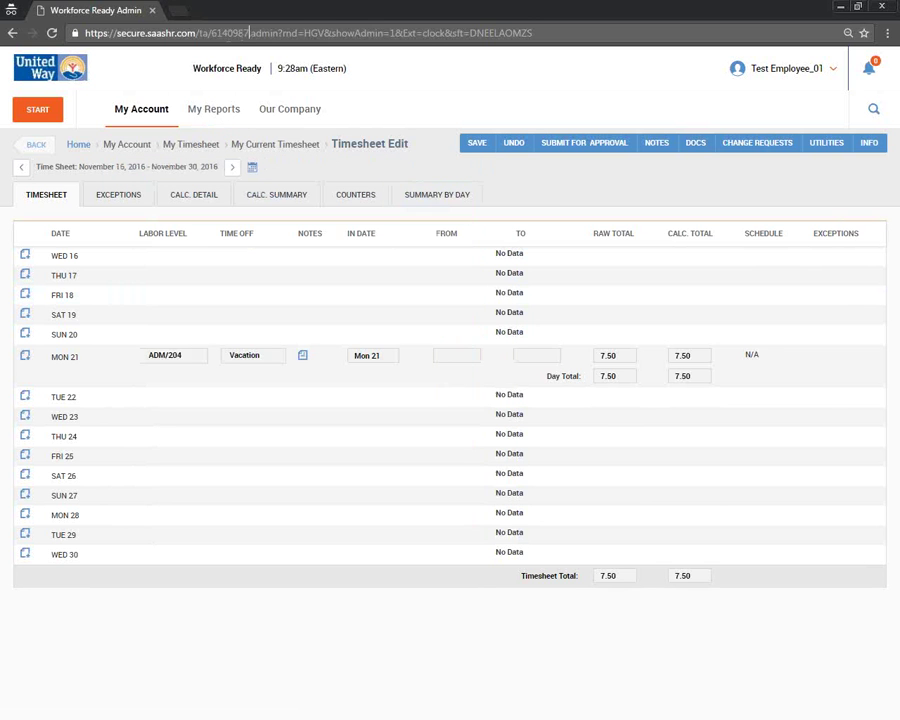
pyautogui.doubleClick(228, 33)
pyautogui.hotkey('ctrl', 'c')
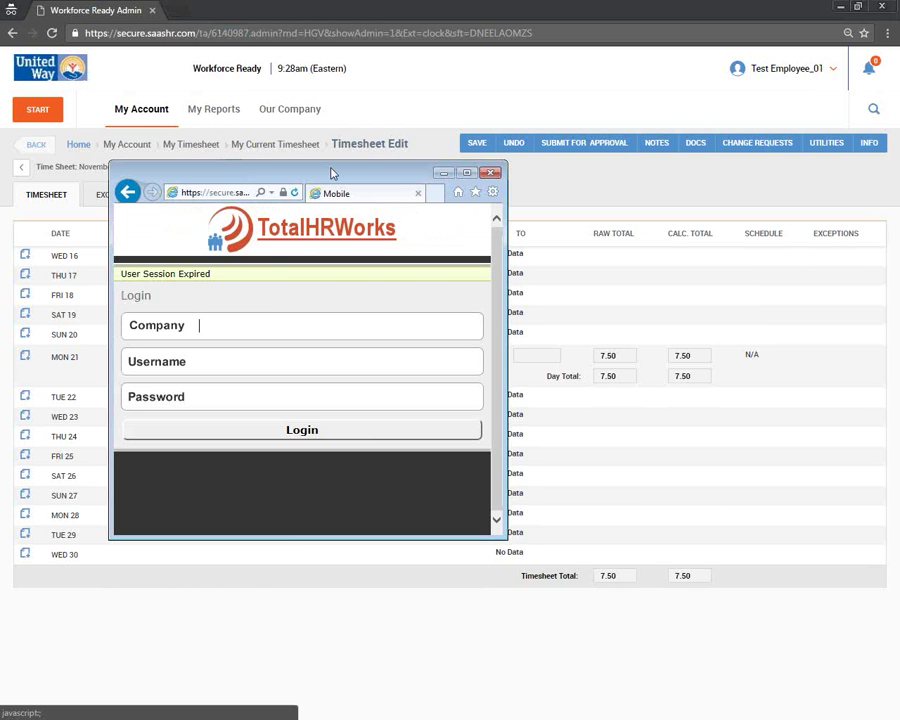
pyautogui.click(270, 325)
pyautogui.hotkey('ctrl', 'v')
pyautogui.write('T')
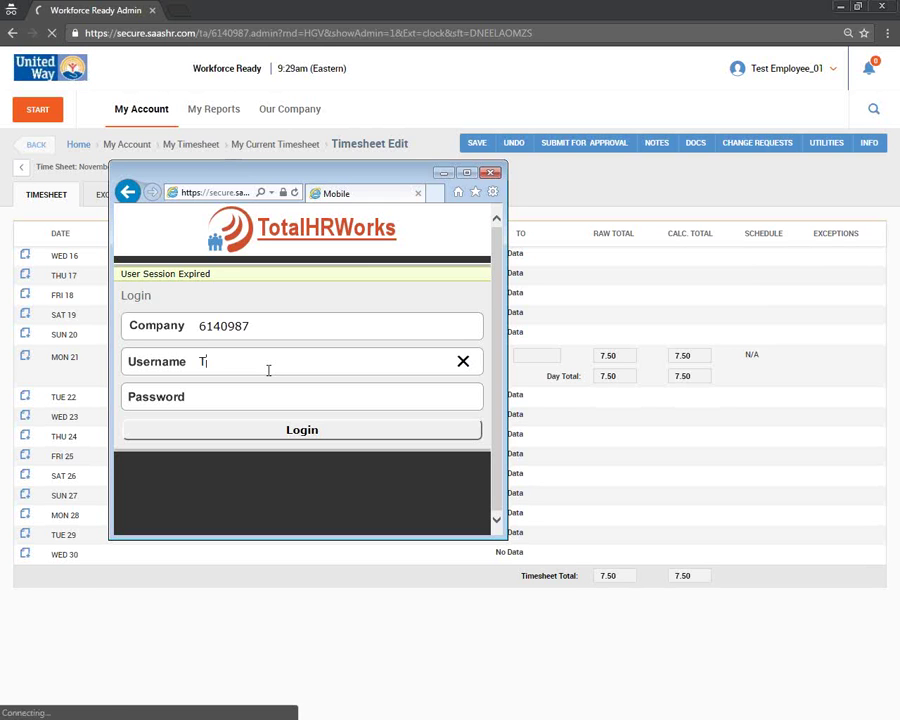
pyautogui.write('e')
pyautogui.press('BackSpace')
pyautogui.press('BackSpace')
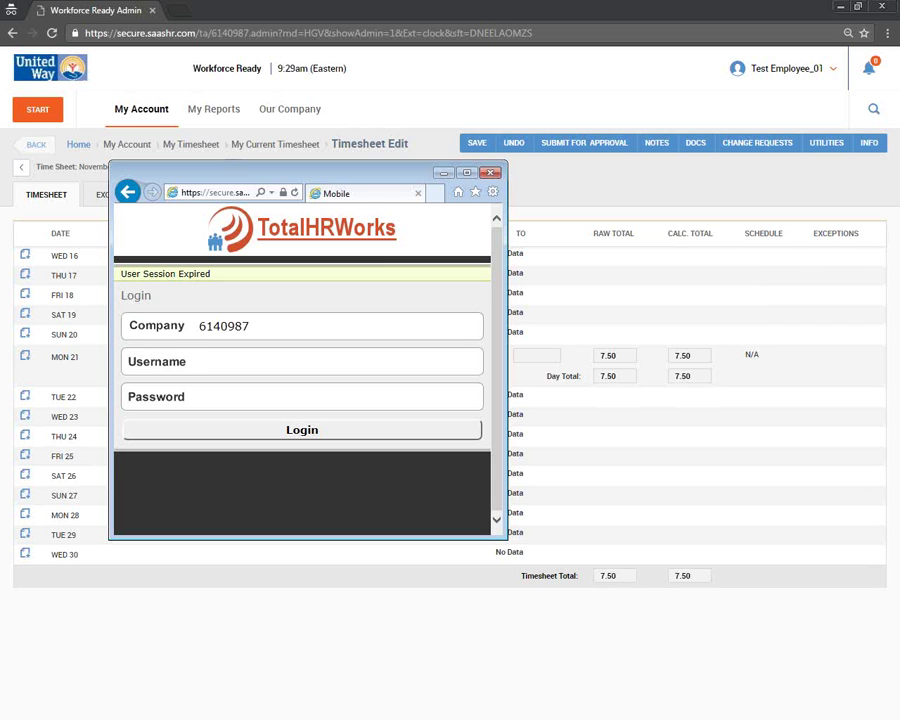
# - Copy the company ID from the Company field, then close the mobile login window
pyautogui.doubleClick(215, 328)
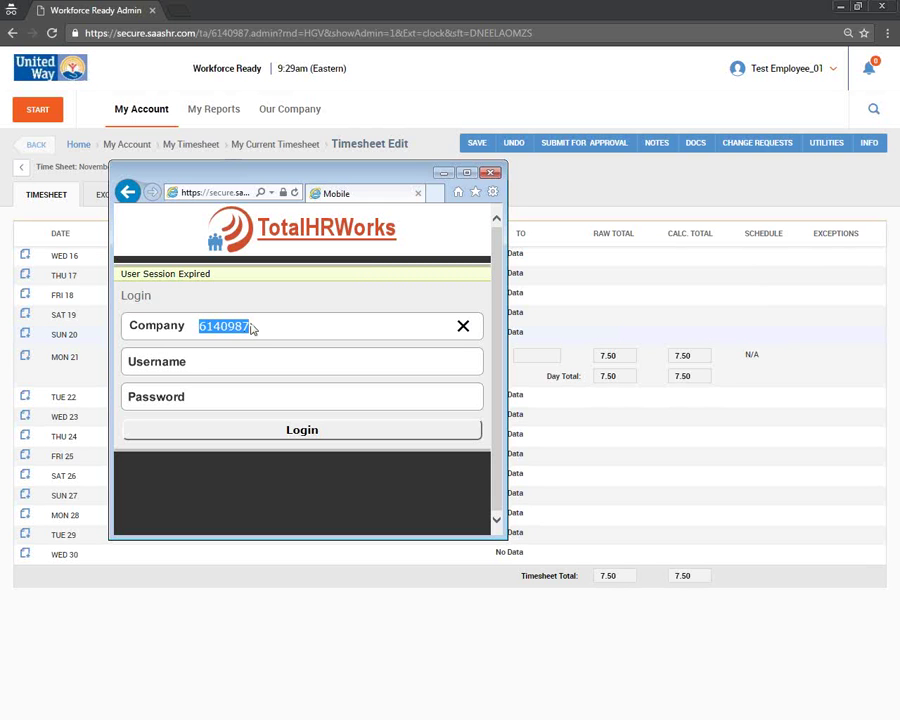
pyautogui.click(252, 326)
pyautogui.moveTo(252, 326); pyautogui.dragTo(201, 326)
pyautogui.hotkey('ctrl', 'c')
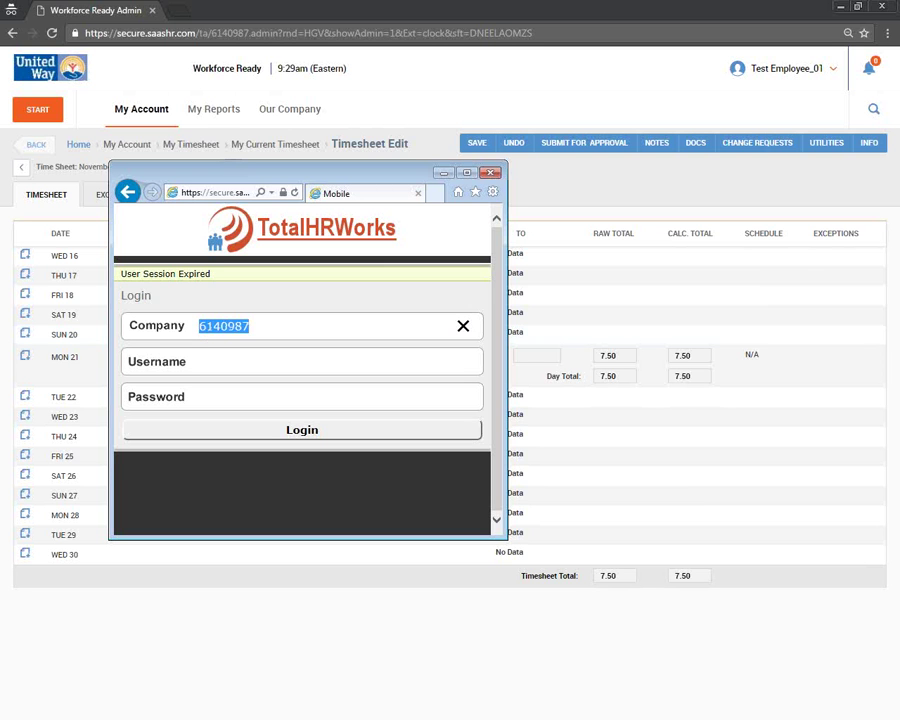
pyautogui.hotkey('alt', 'Tab')
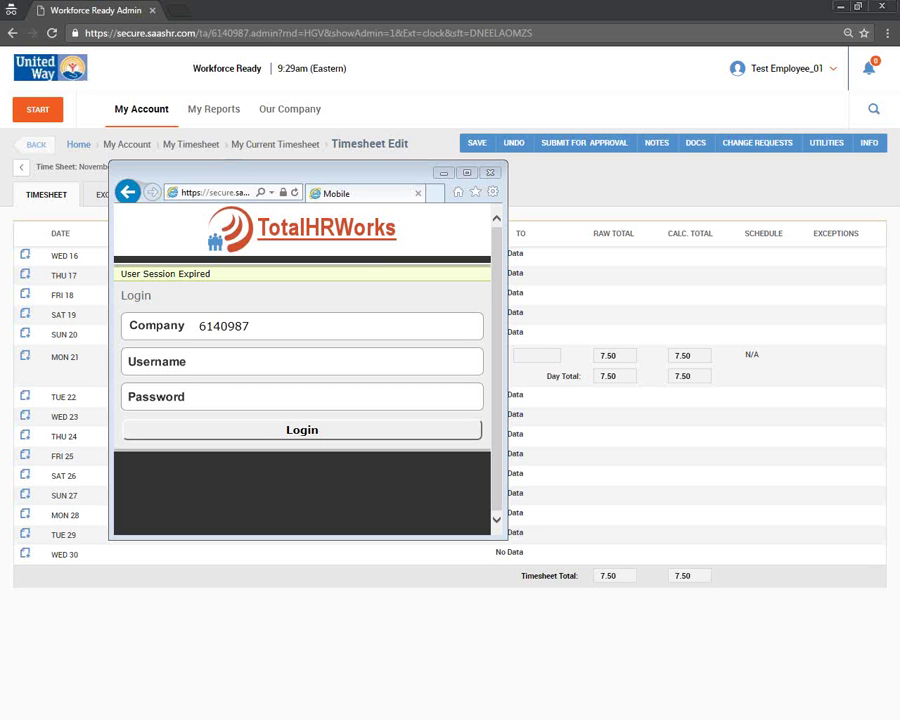
pyautogui.click(490, 174)
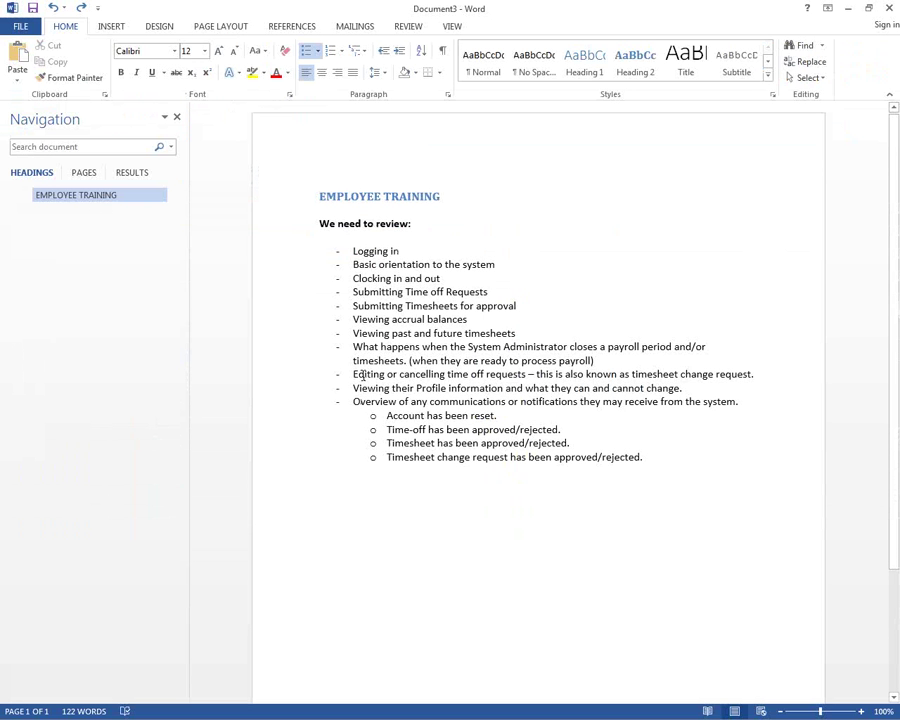
# - Highlight each notification bullet: Profile information, communications, Account reset, Time-off and Timesheet approved/rejected
pyautogui.moveTo(353, 388); pyautogui.dragTo(687, 390)
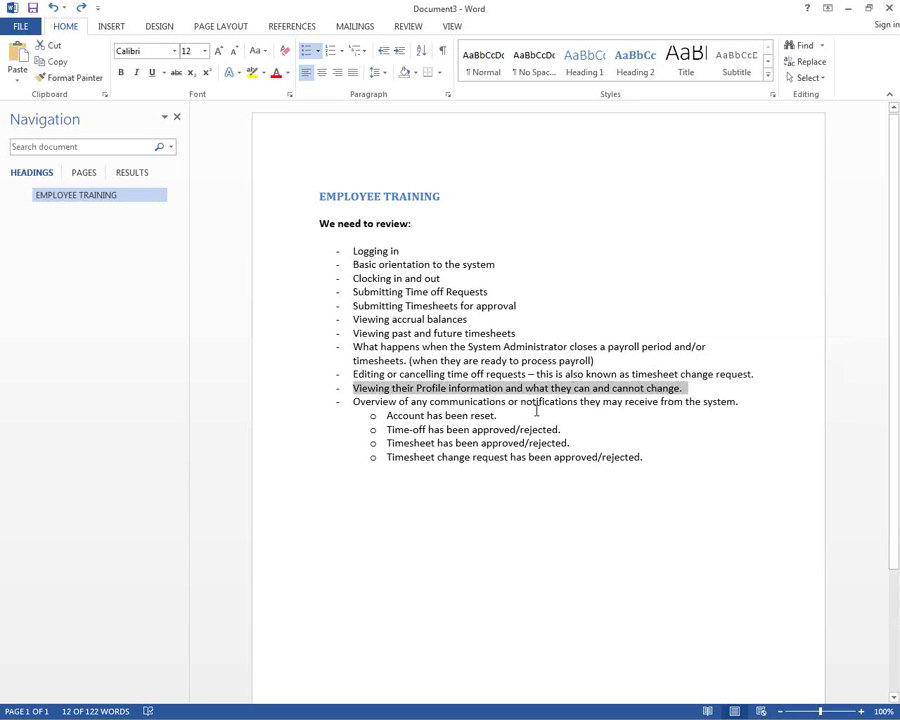
pyautogui.moveTo(353, 402); pyautogui.dragTo(701, 402)
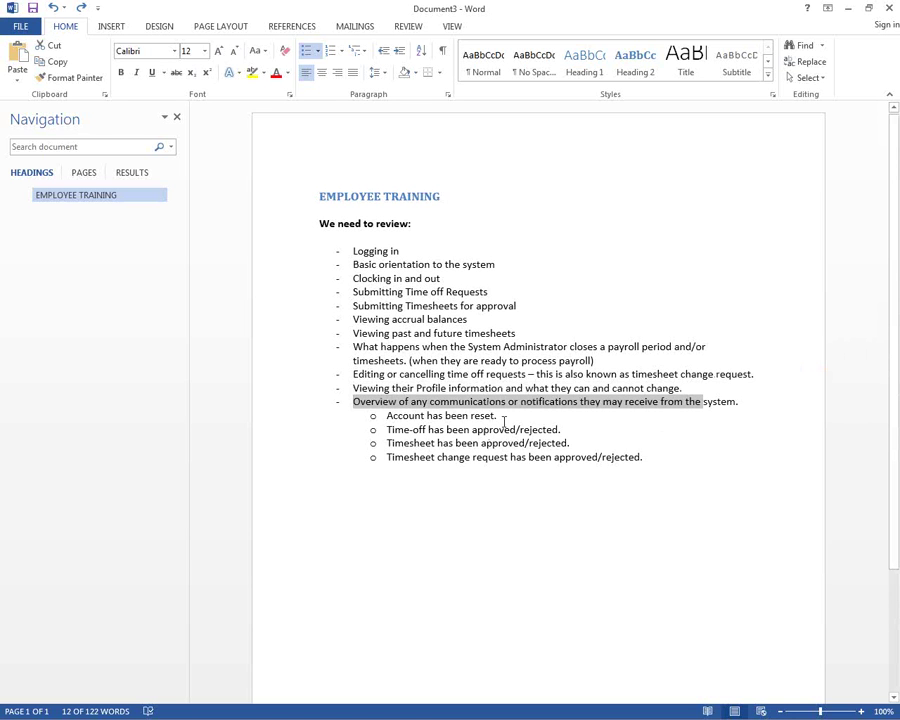
pyautogui.moveTo(500, 416); pyautogui.dragTo(398, 423)
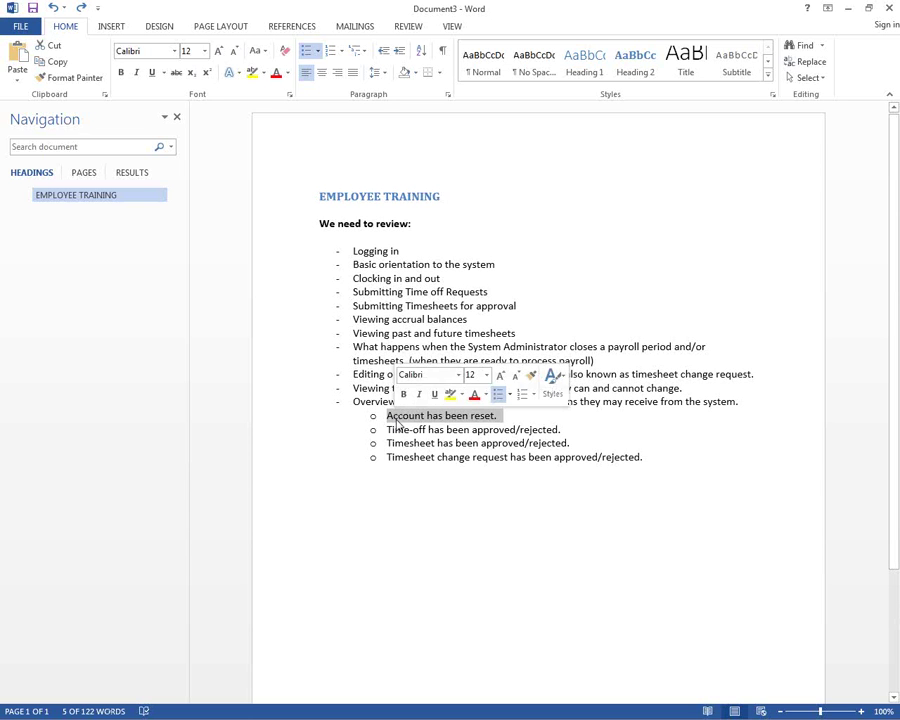
pyautogui.click(500, 415)
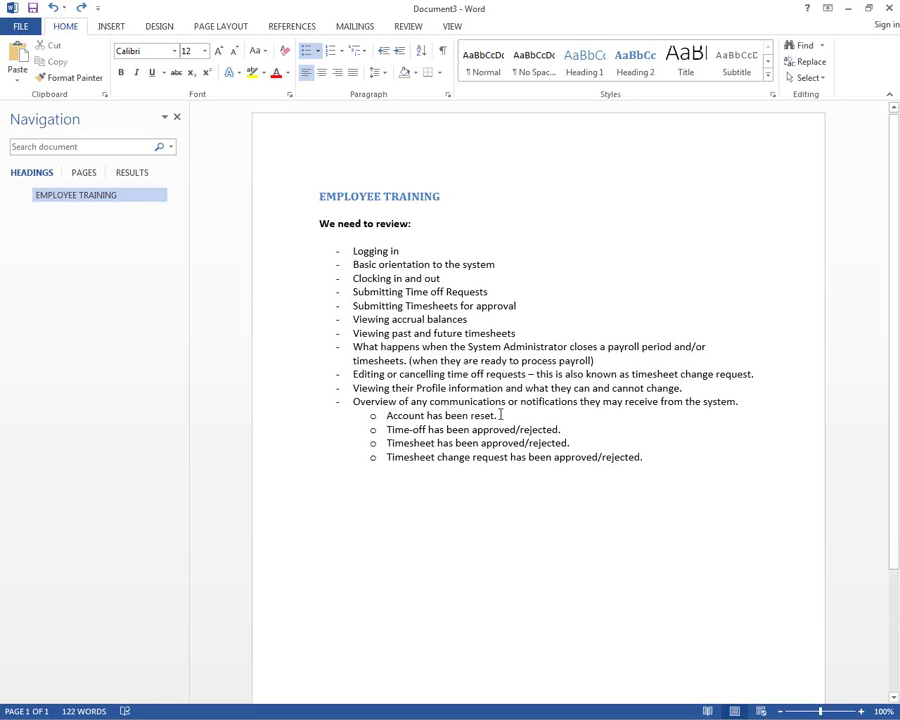
pyautogui.tripleClick(500, 415)
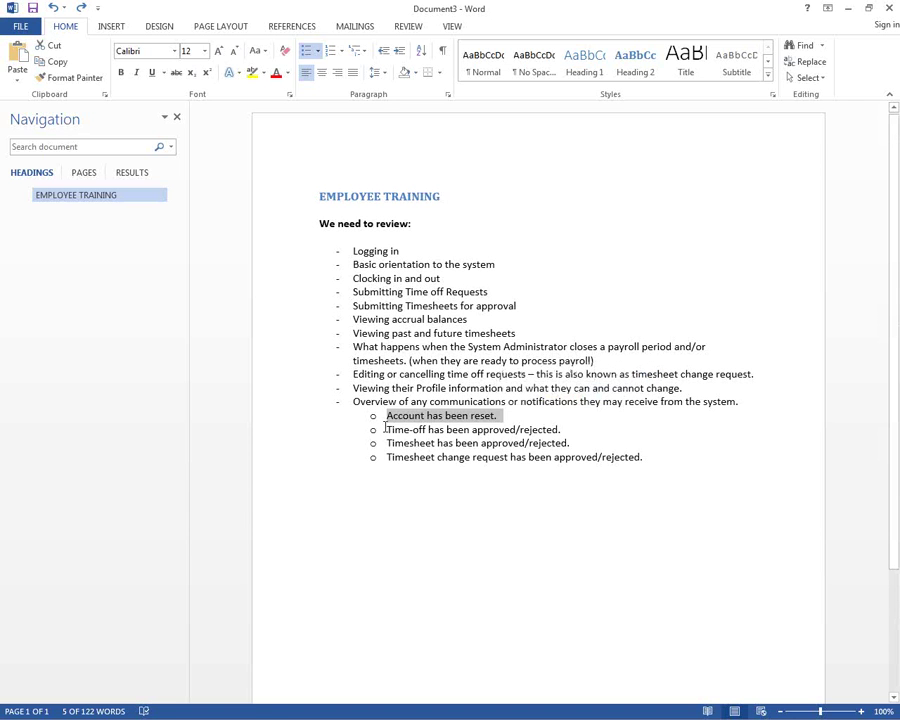
pyautogui.click(385, 428)
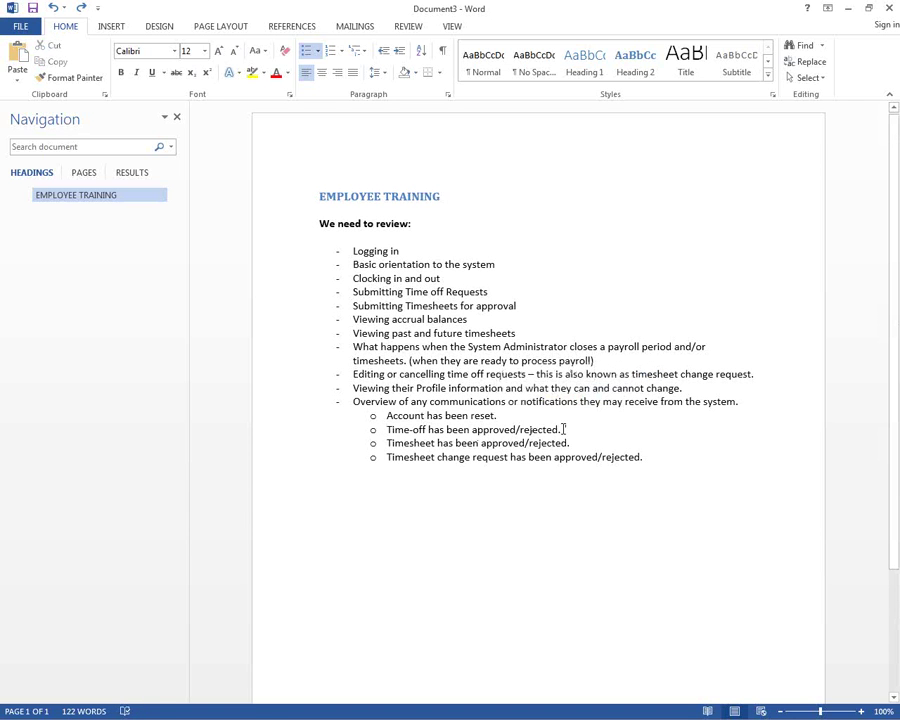
pyautogui.keyDown('shift'); pyautogui.click(563, 428); pyautogui.keyUp('shift')
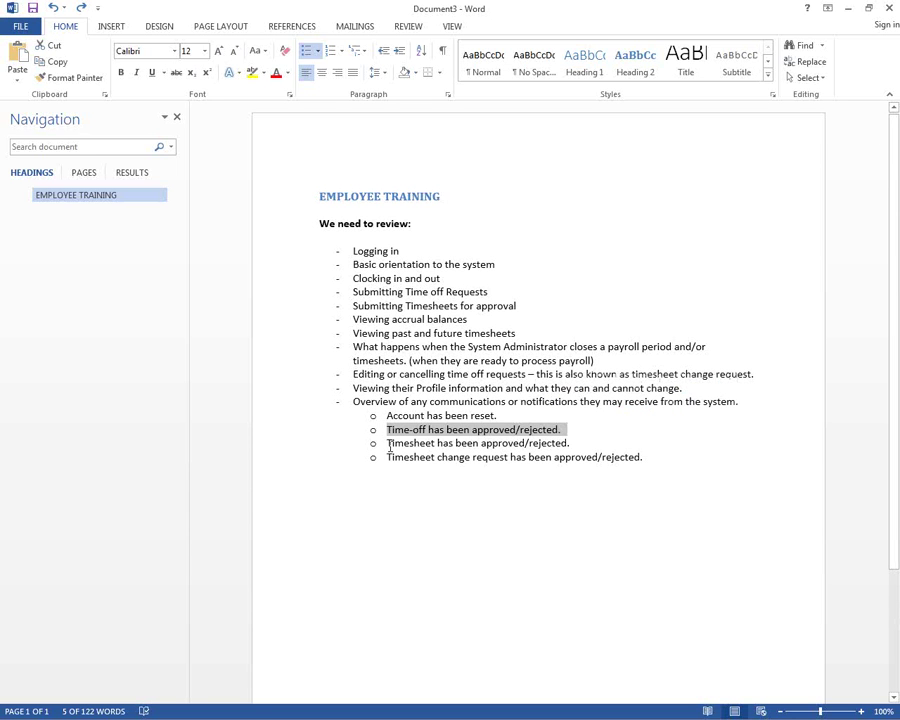
pyautogui.click(389, 444)
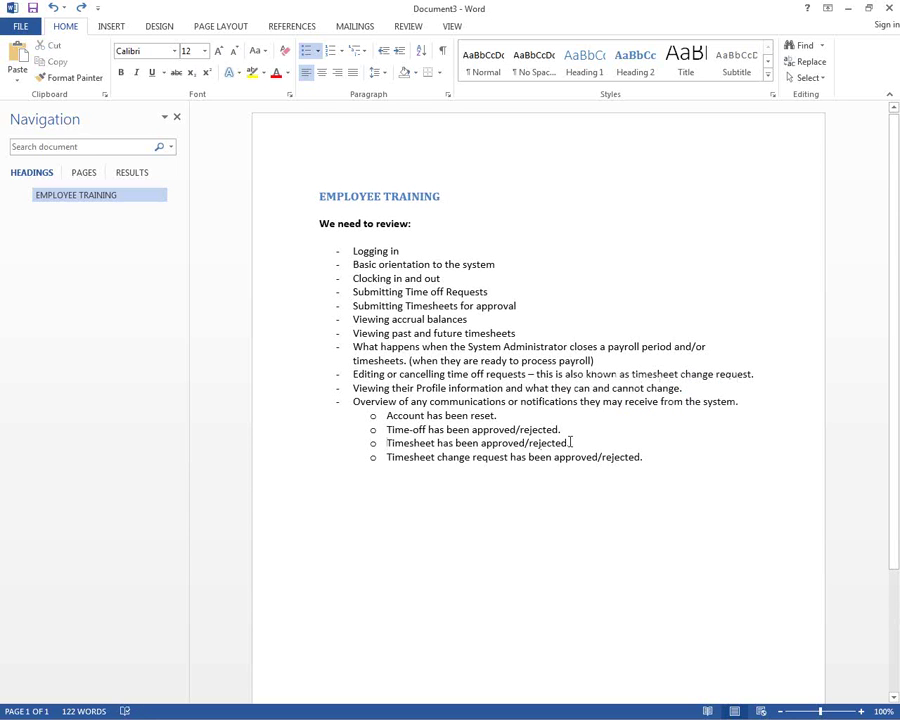
pyautogui.keyDown('shift'); pyautogui.click(570, 442); pyautogui.keyUp('shift')
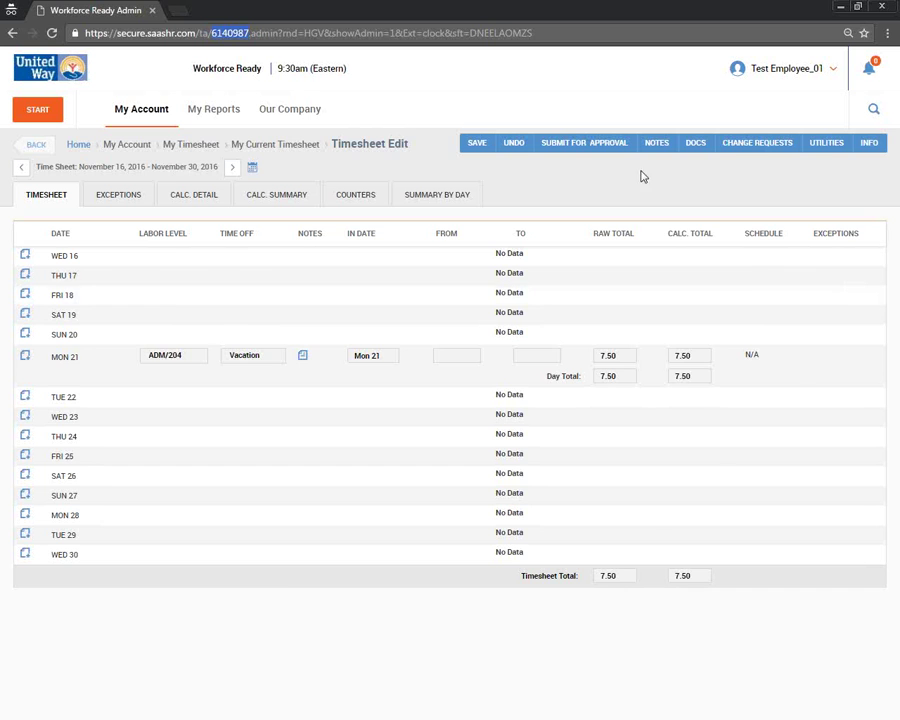
# - Start a Cancel Time Off change request for the 11/21/2016 vacation entry, then close it
pyautogui.click(748, 145)
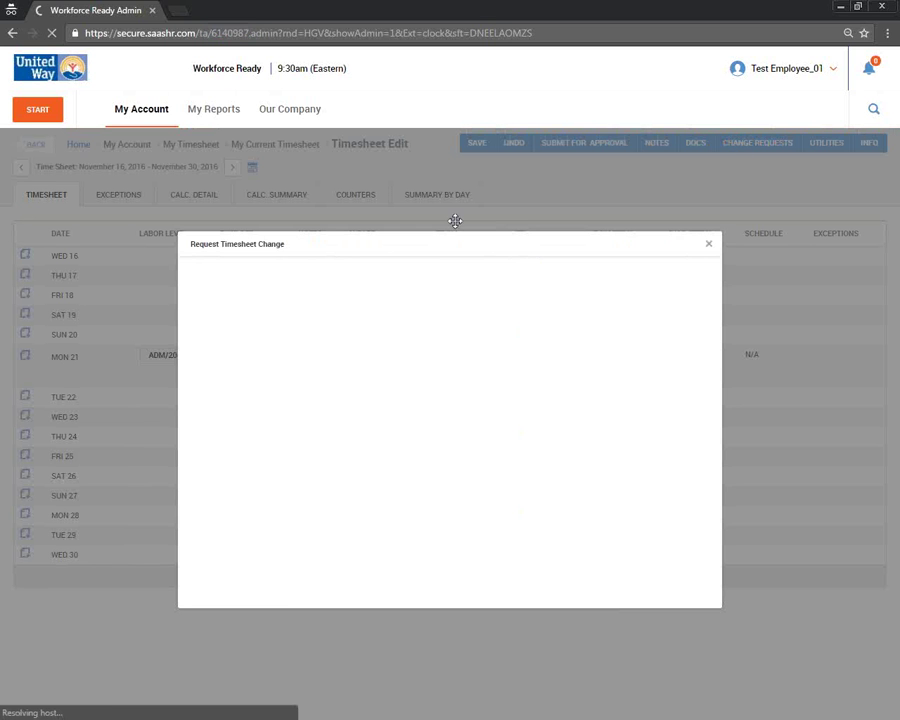
pyautogui.click(262, 283)
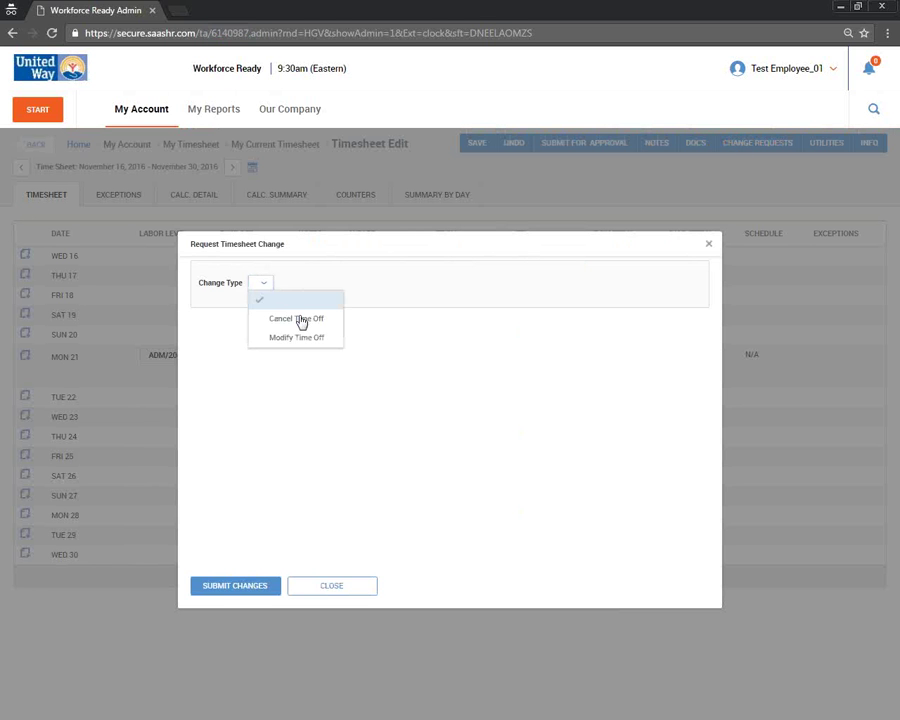
pyautogui.click(300, 318)
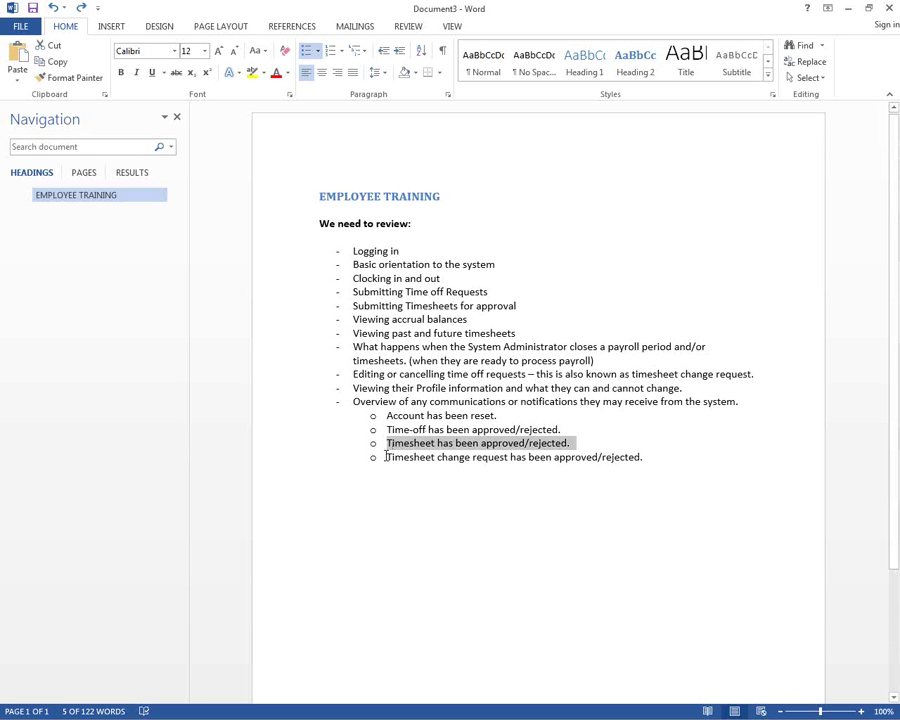
pyautogui.click(386, 456)
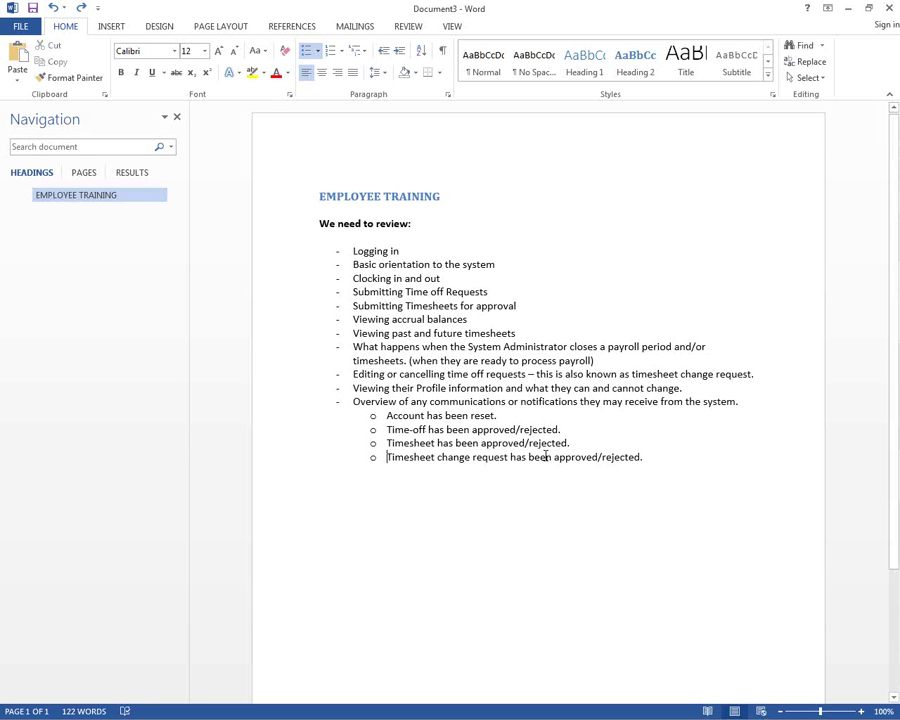
pyautogui.keyDown('shift'); pyautogui.click(645, 456); pyautogui.keyUp('shift')
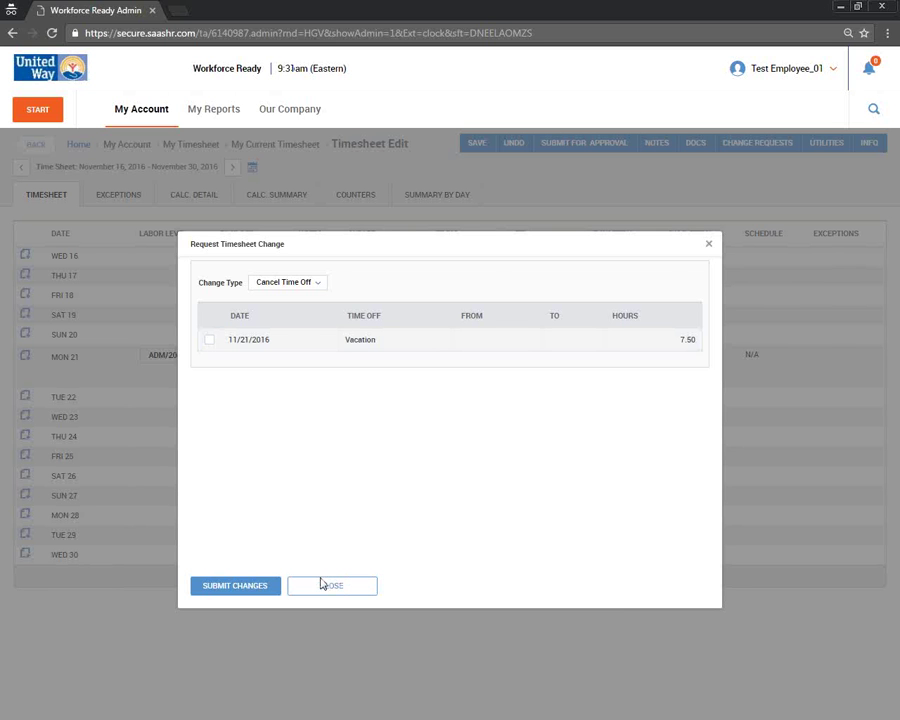
pyautogui.click(322, 581)
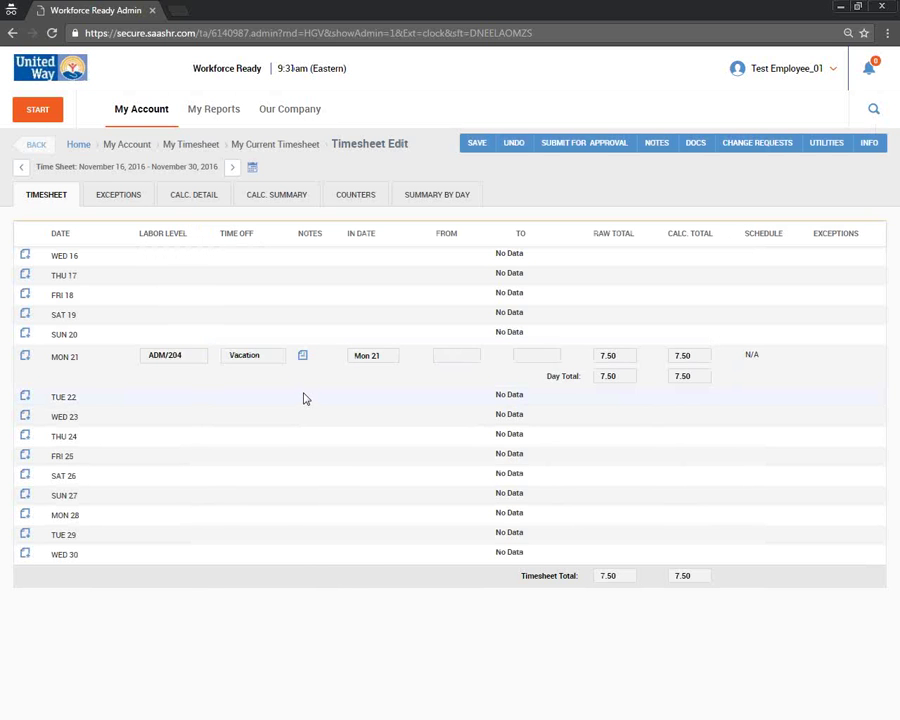
# - Open the My Learning Access And Navigation page from the account menu
pyautogui.click(146, 120)
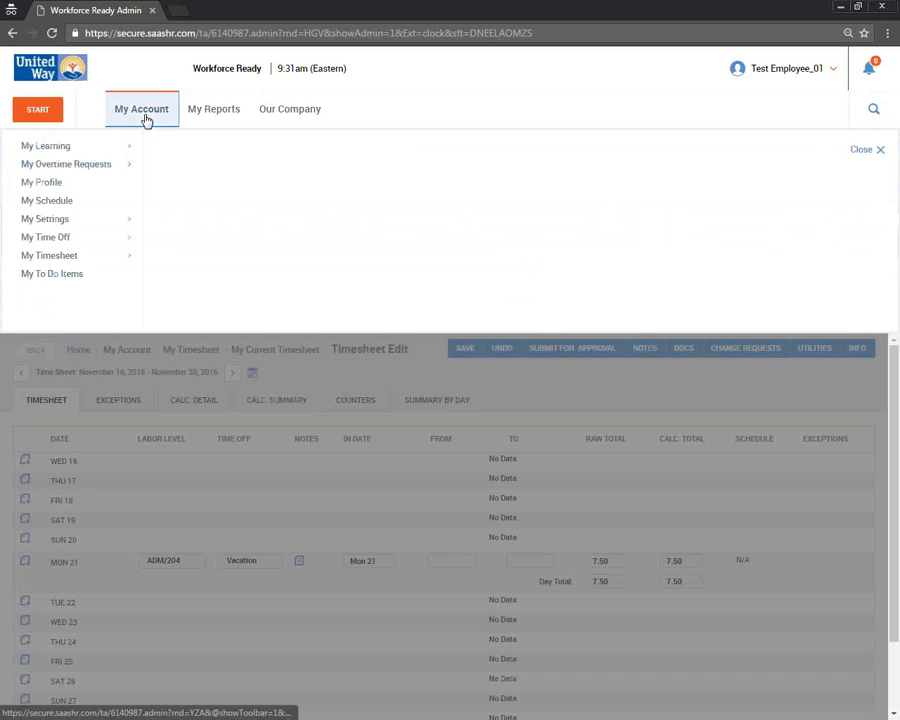
pyautogui.moveTo(96, 148)
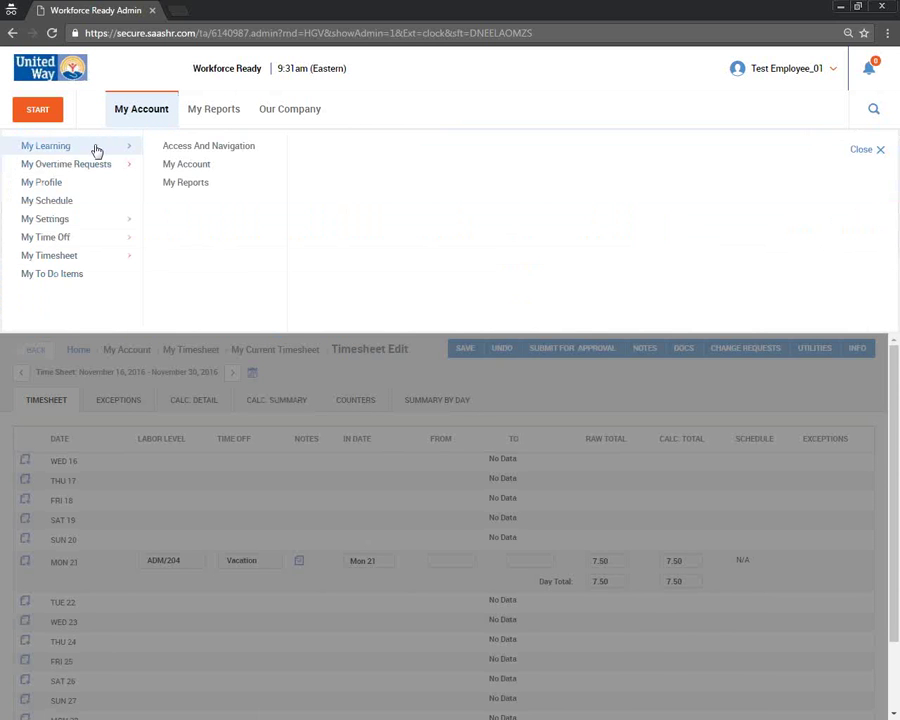
pyautogui.click(210, 147)
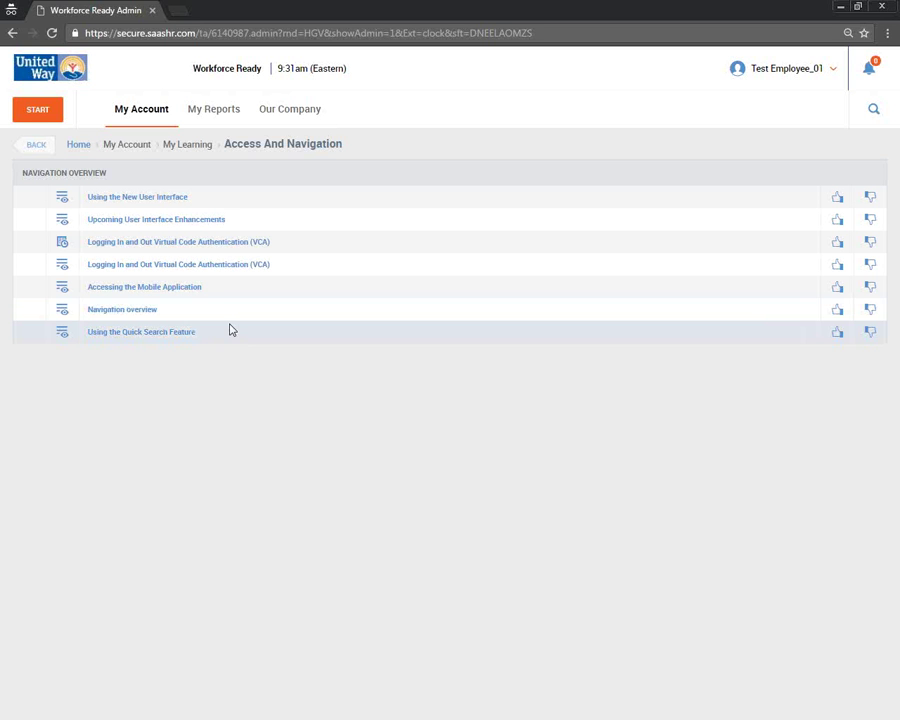
# - Open the user account options and account menu, then dismiss them
pyautogui.click(769, 72)
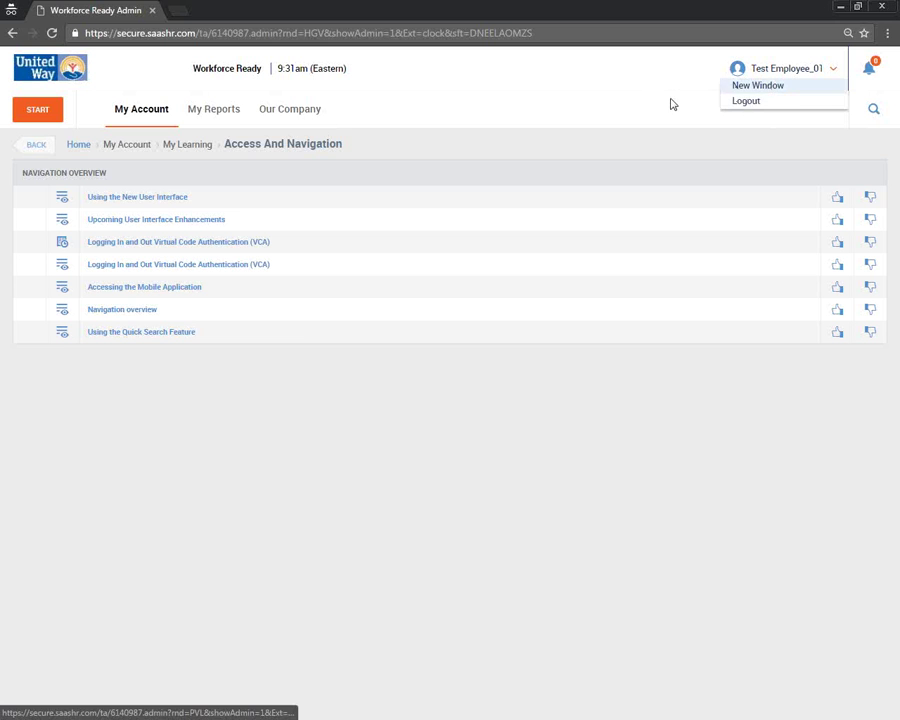
pyautogui.click(148, 120)
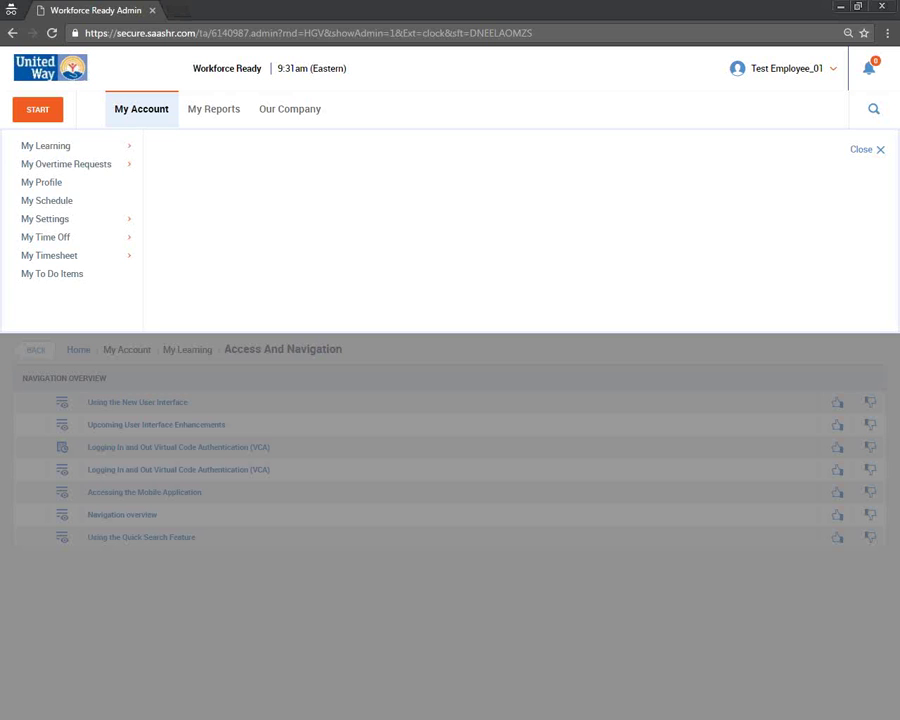
pyautogui.click(333, 413)
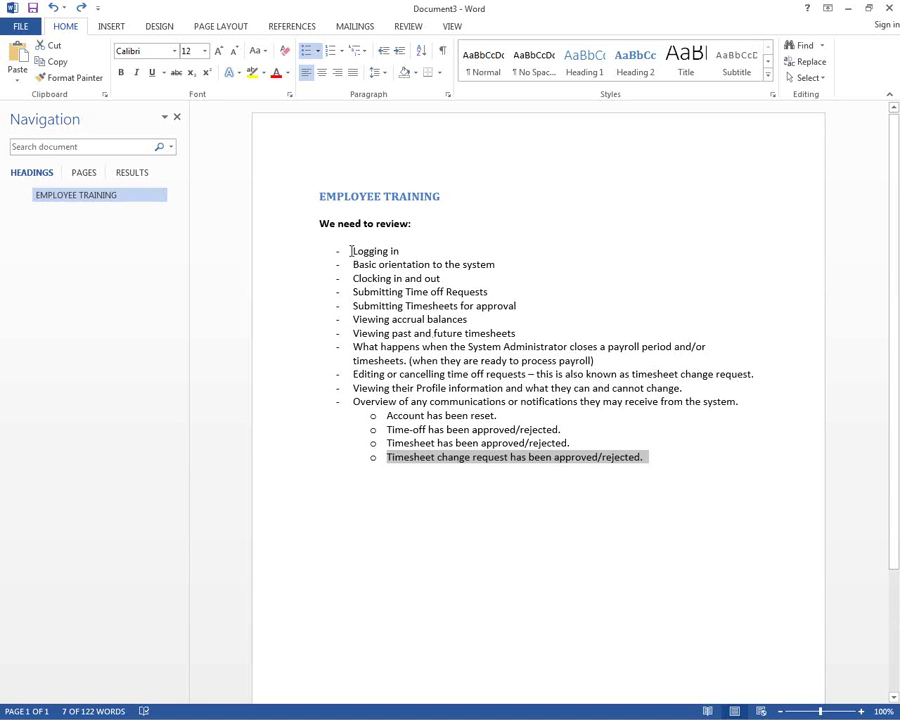
pyautogui.keyDown('shift'); pyautogui.click(352, 251); pyautogui.keyUp('shift')
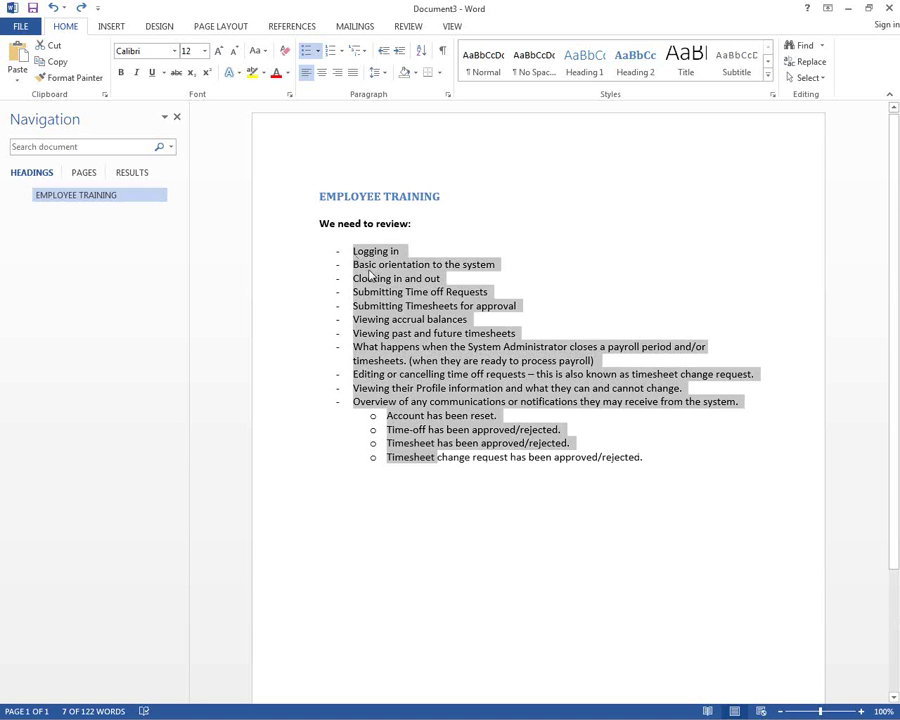
pyautogui.click(426, 249)
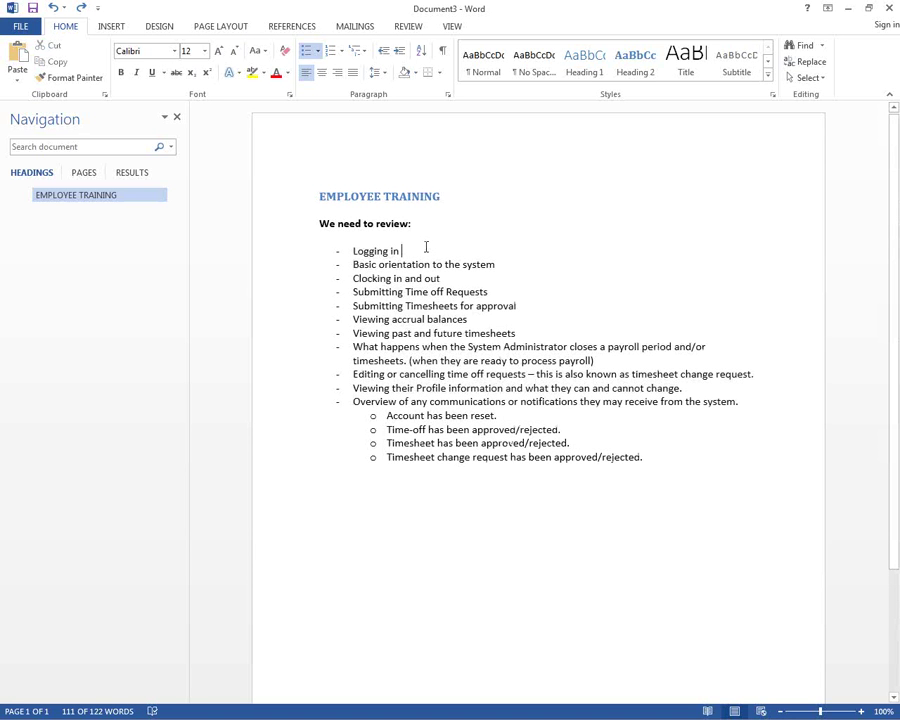
pyautogui.click(354, 251)
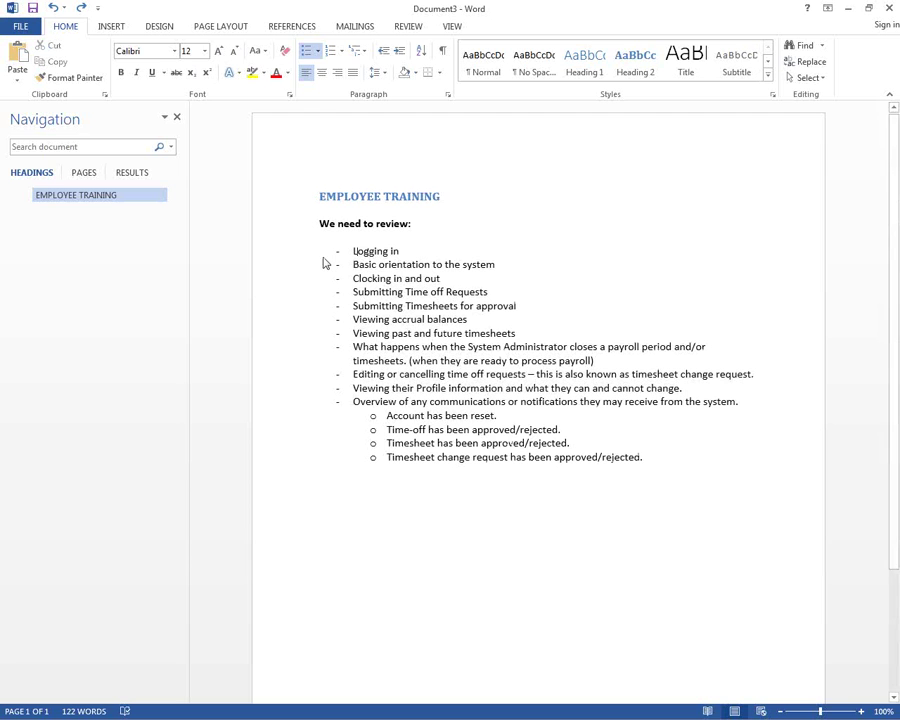
pyautogui.press('End')
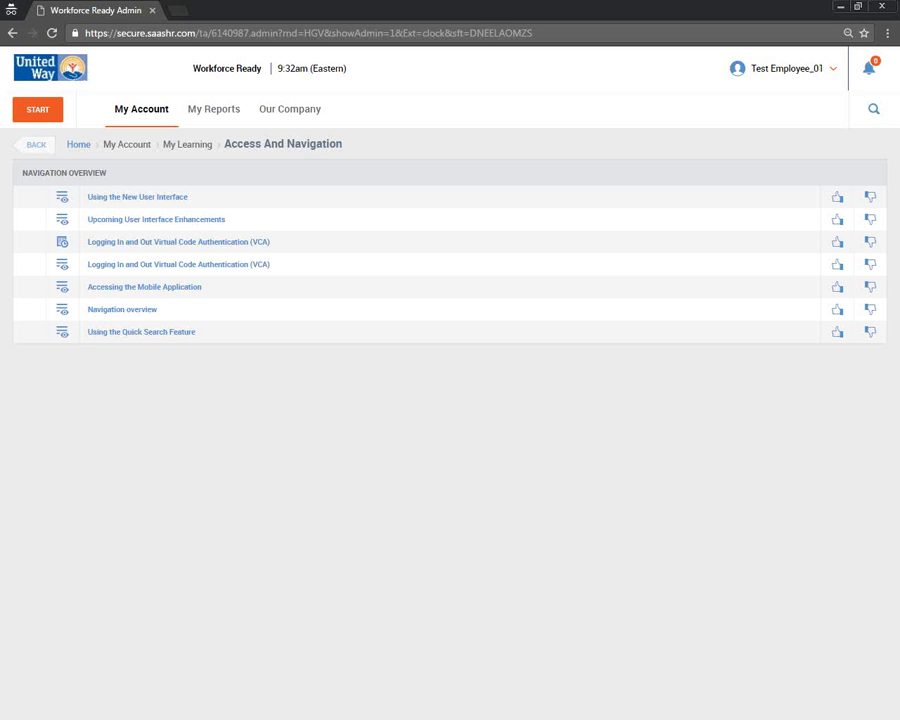
# - Go back to My Dashboard through the United Way logo
pyautogui.click(114, 76)
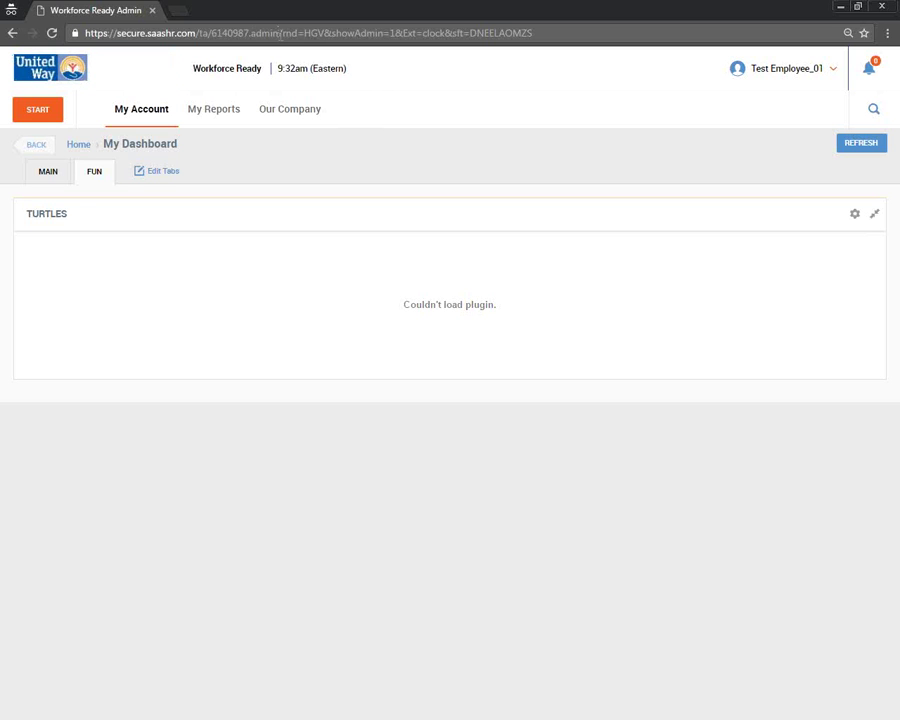
# - Log out of Workforce Ready and place the cursor in the clock page's Username field
pyautogui.click(792, 84)
pyautogui.click(770, 101)
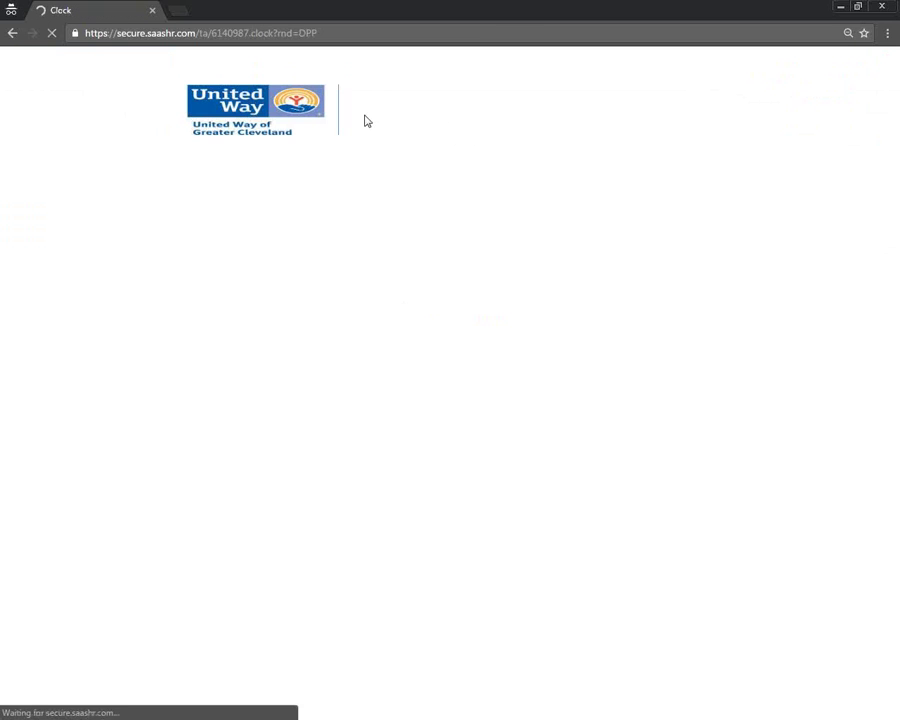
pyautogui.hotkey('ctrl', 'l')
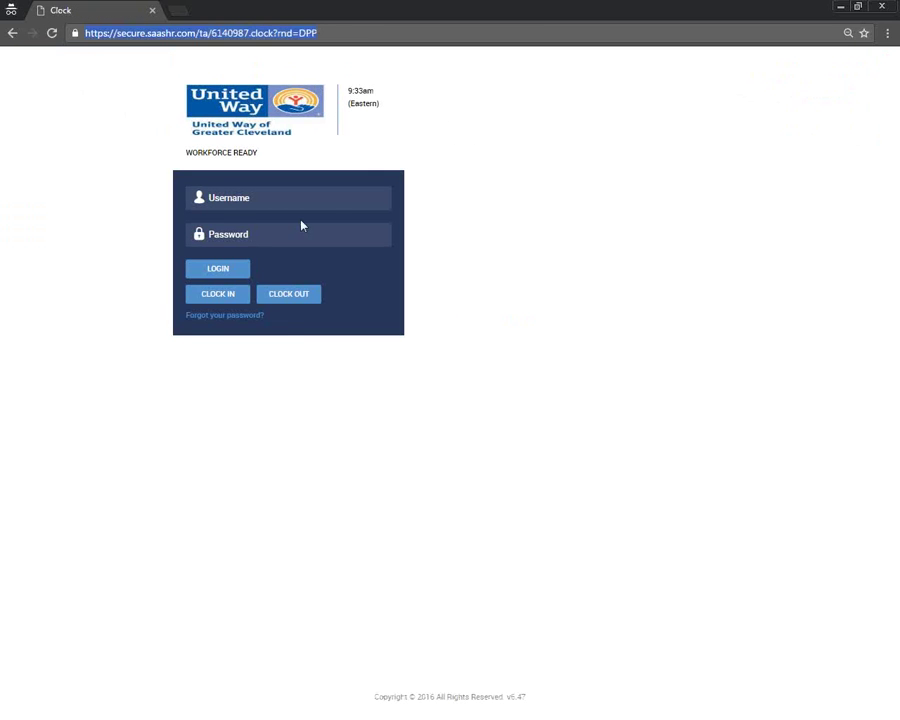
pyautogui.click(301, 199)
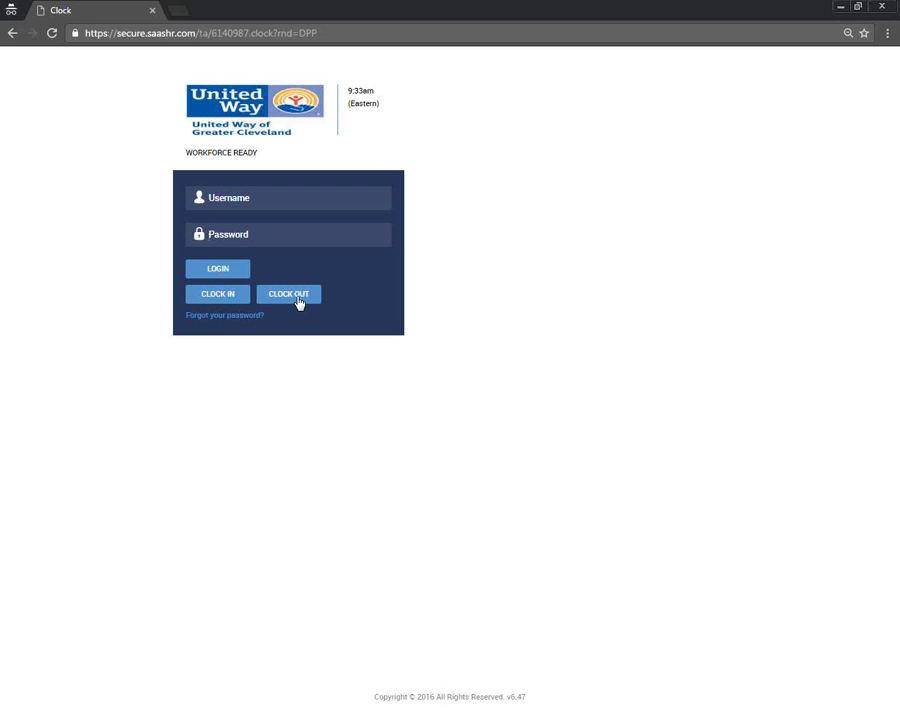
# - Bookmark the Clock login page and open that bookmark in a new tab
pyautogui.click(864, 33)
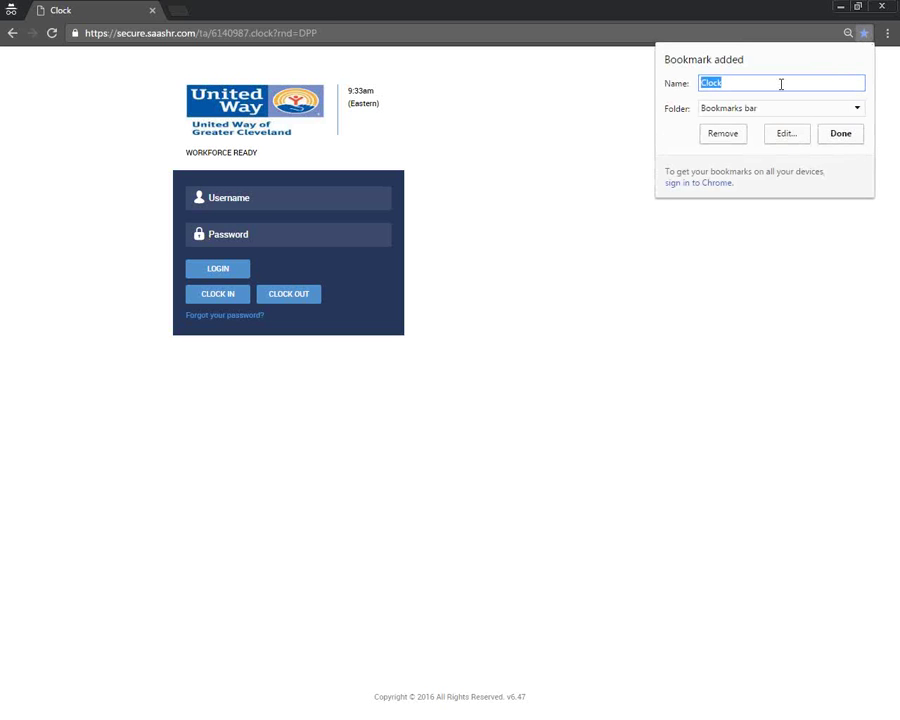
pyautogui.click(850, 136)
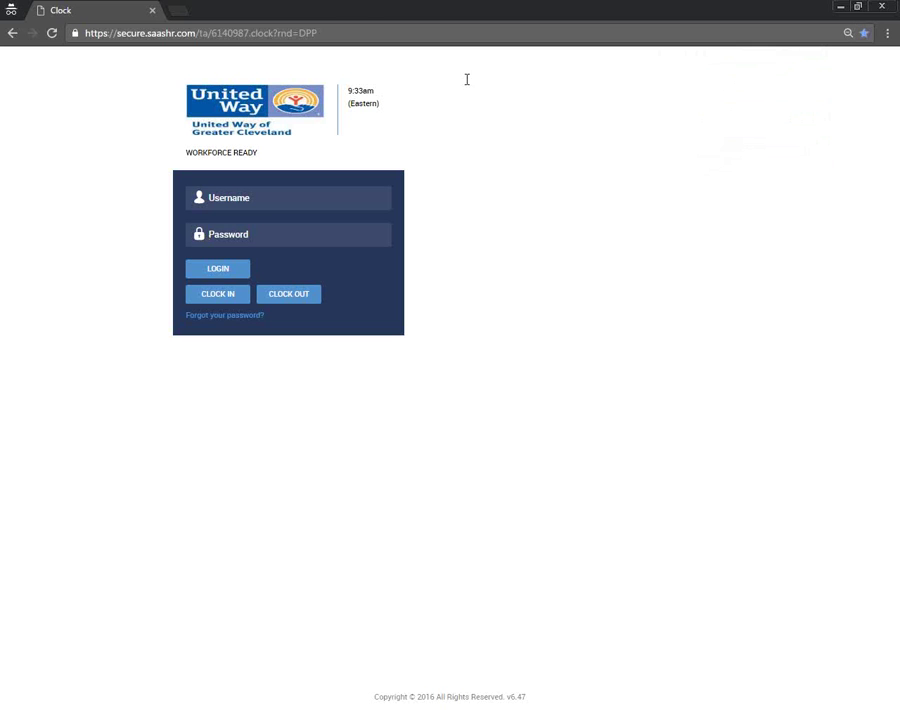
pyautogui.click(177, 11)
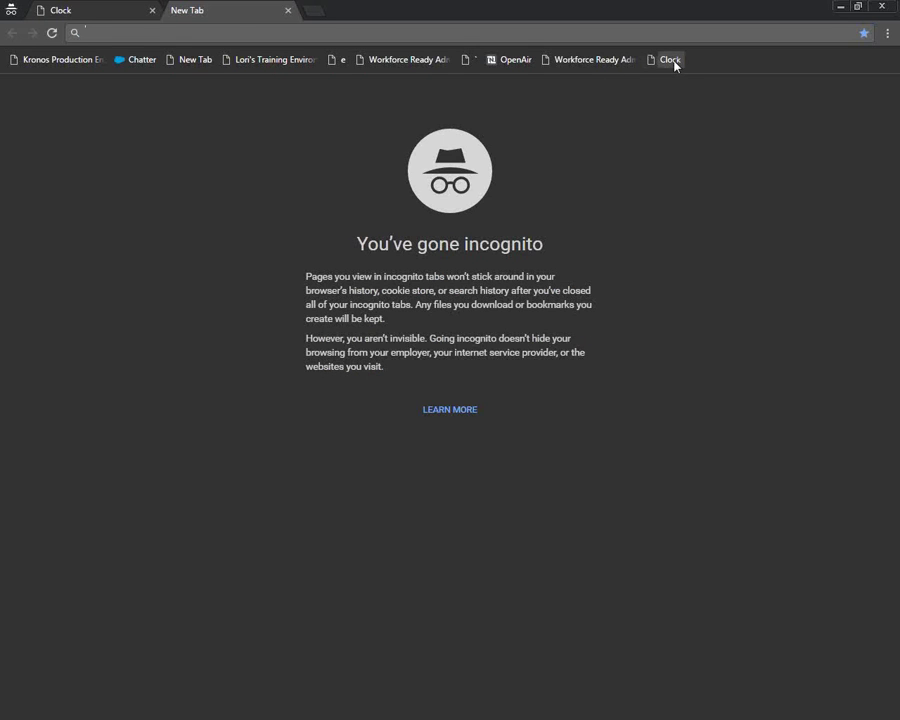
pyautogui.click(672, 60)
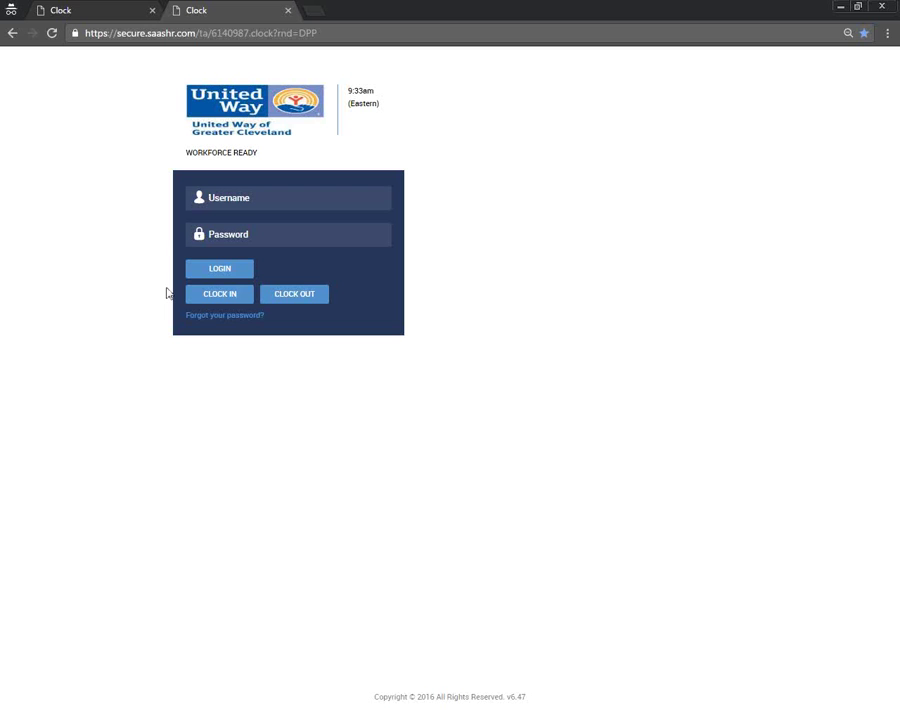
# - Close the duplicate Clock tab and log in with the test employee's username and password
pyautogui.middleClick(209, 12)
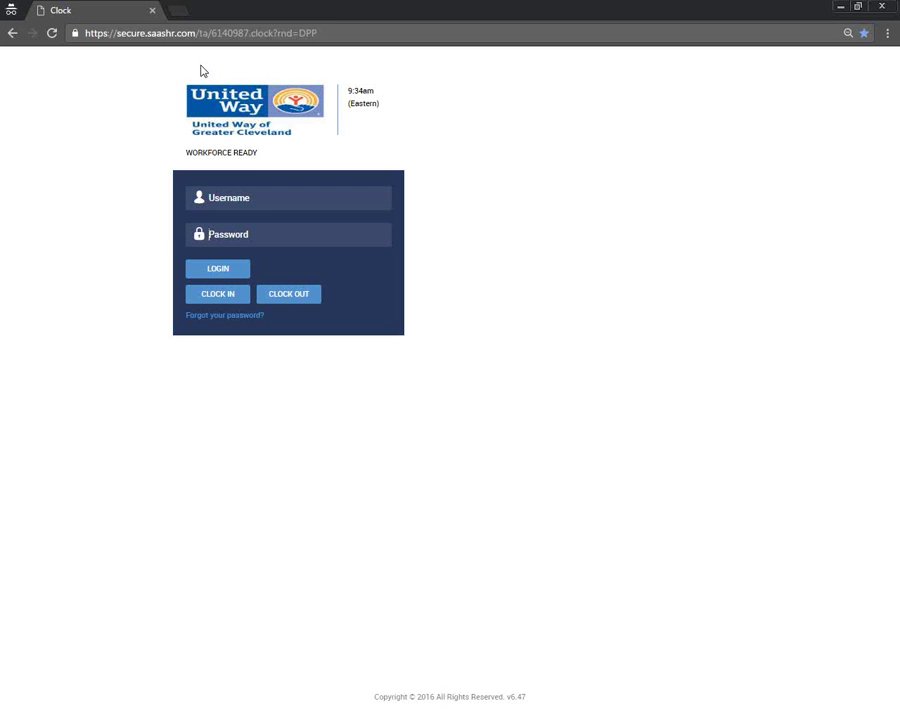
pyautogui.click(272, 200)
pyautogui.write('TEmployee')
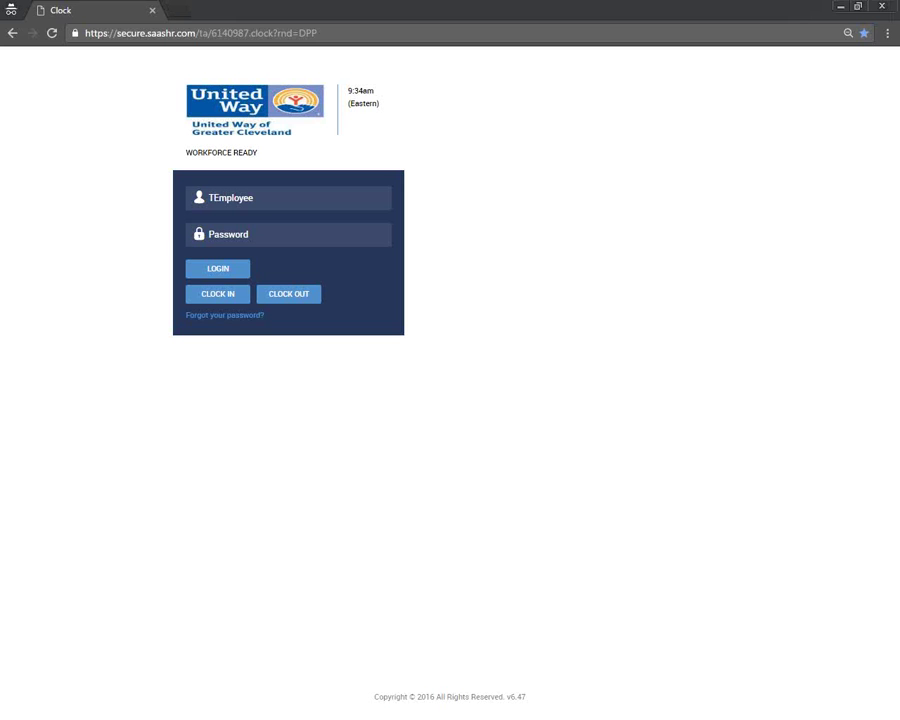
pyautogui.click(320, 236)
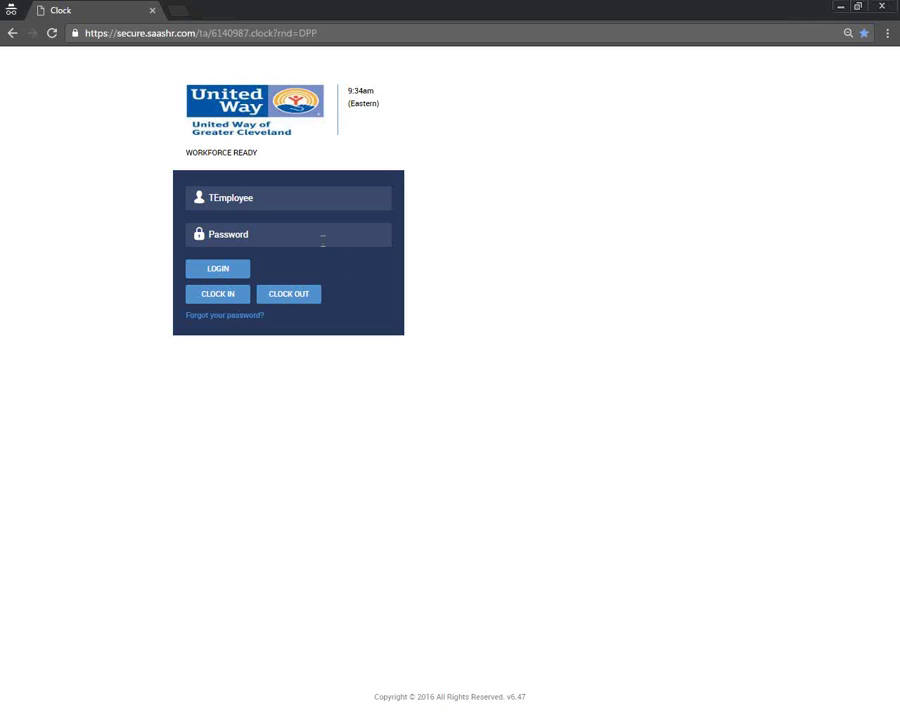
pyautogui.write('••••••••••')
pyautogui.click(258, 269)
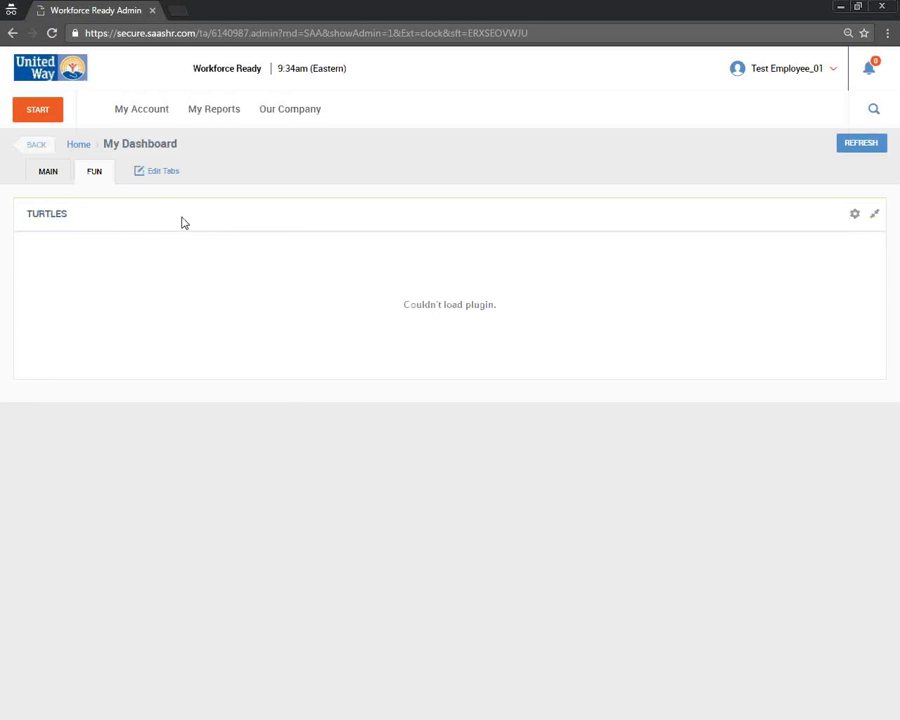
# - Open the Request Time Off form and switch it to Multiple Days, then back to Full Day
pyautogui.click(145, 115)
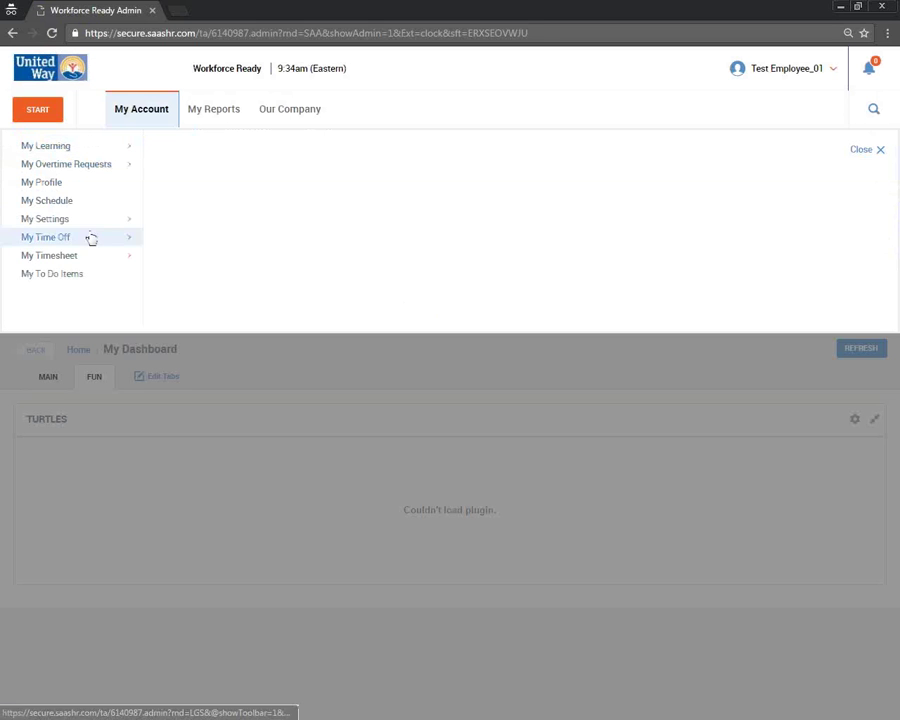
pyautogui.click(90, 239)
pyautogui.click(190, 146)
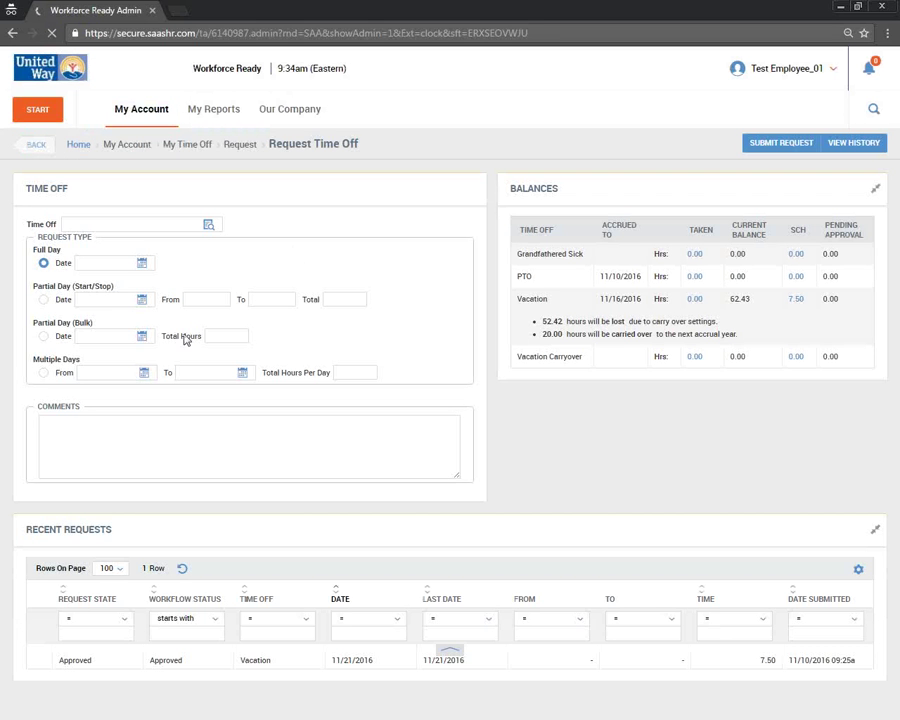
pyautogui.click(44, 373)
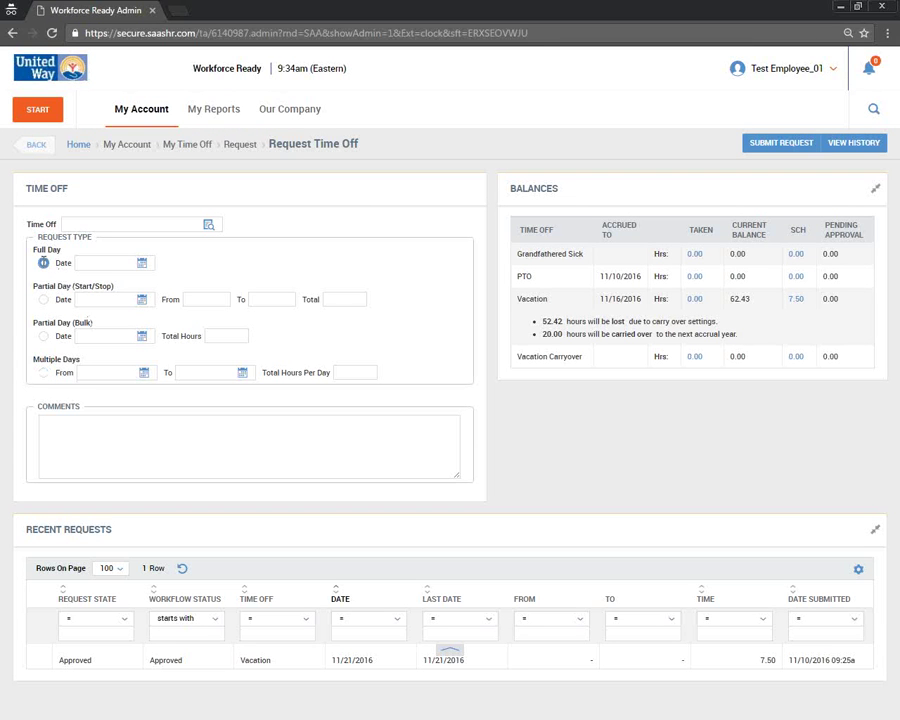
pyautogui.doubleClick(43, 262)
# - Log out of Workforce Ready, confirming Leave on the page prompt
pyautogui.click(766, 74)
pyautogui.click(763, 104)
pyautogui.click(507, 115)
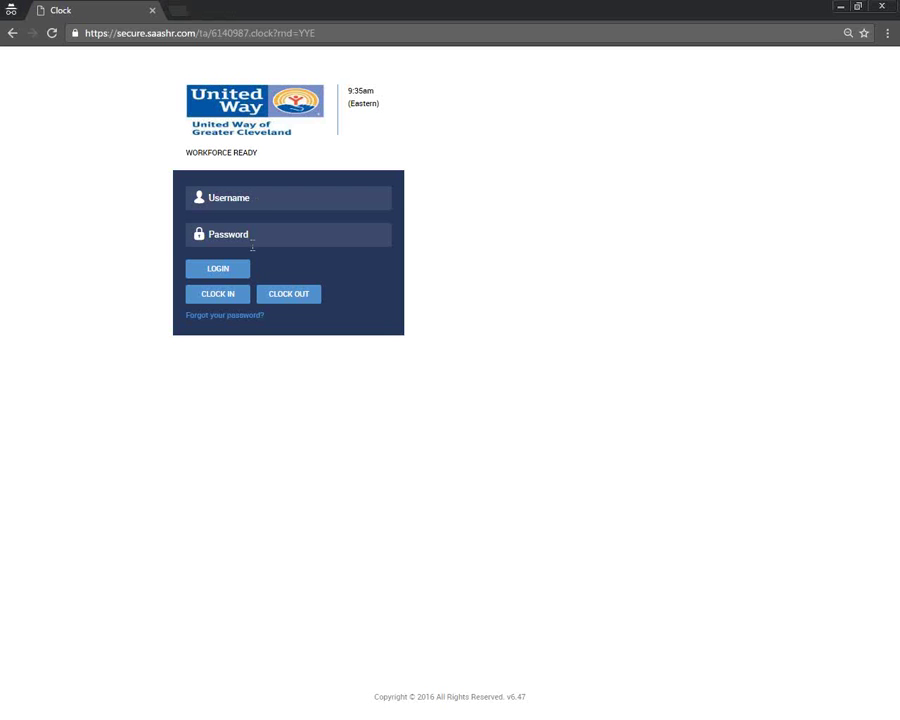
pyautogui.hotkey('ctrl', 'a')
pyautogui.press('BackSpace')
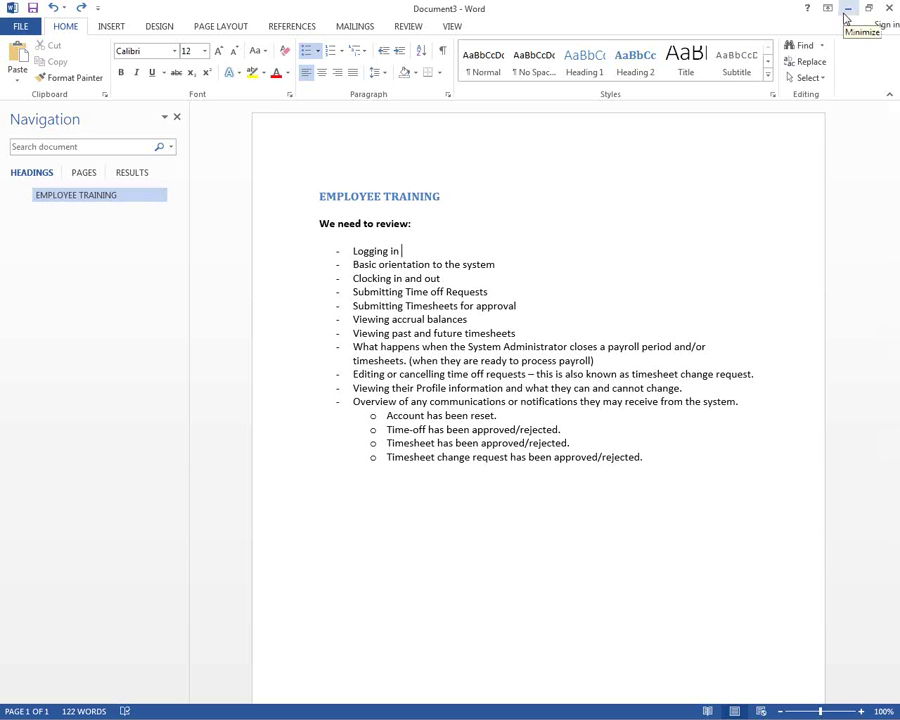
# - Try the Subtitle style on 'Logging in', undo it, and minimize Word to reveal the login page
pyautogui.click(737, 70)
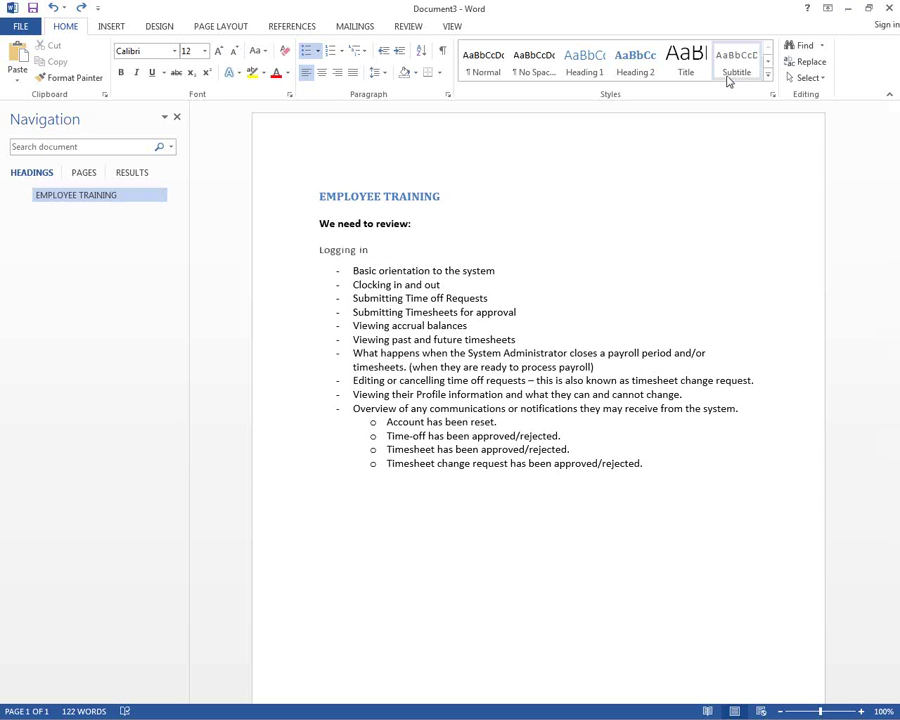
pyautogui.hotkey('ctrl', 'z')
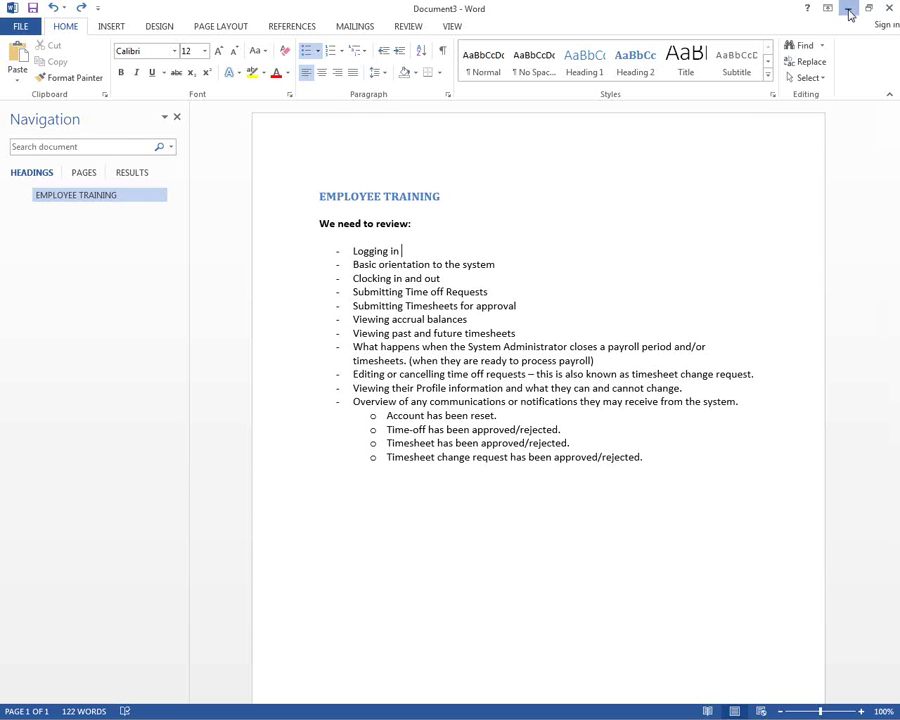
pyautogui.click(848, 11)
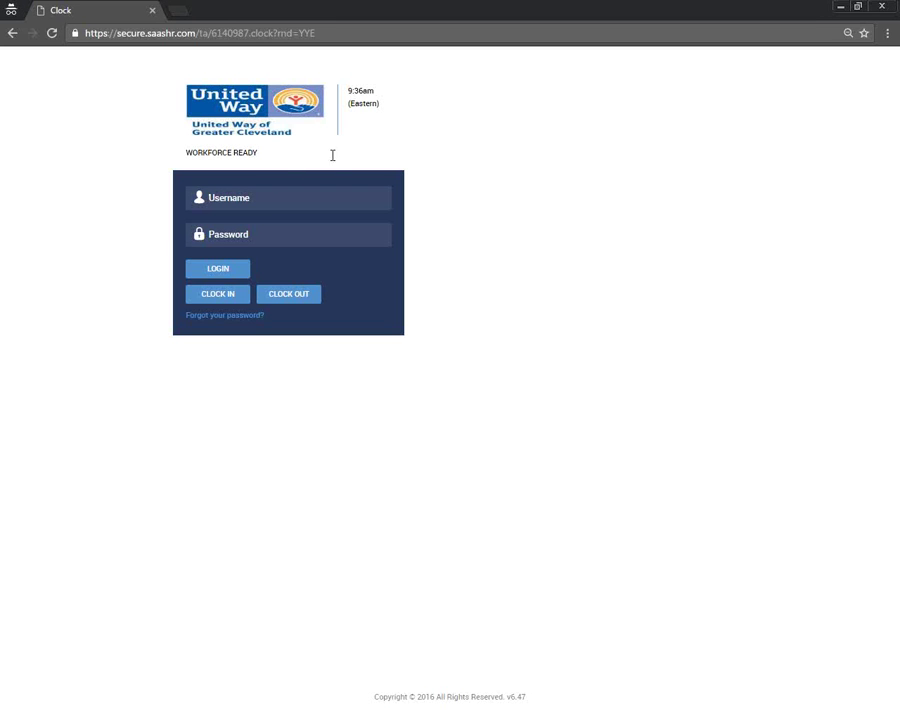
# - Sign in to Workforce Ready with the test employee's username and pasted password
pyautogui.write('TEmployee')
pyautogui.press('Tab')
pyautogui.hotkey('ctrl', 'v')
pyautogui.click(223, 270)
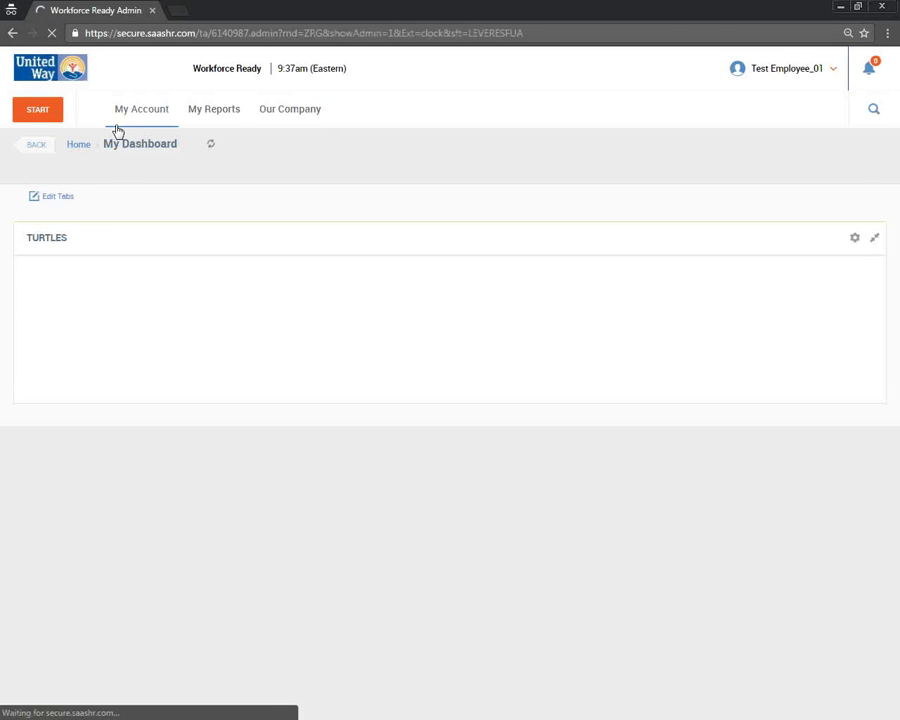
# - Open and close the My Account menu to land on My Dashboard's FUN tab
pyautogui.click(124, 115)
pyautogui.moveTo(94, 151)
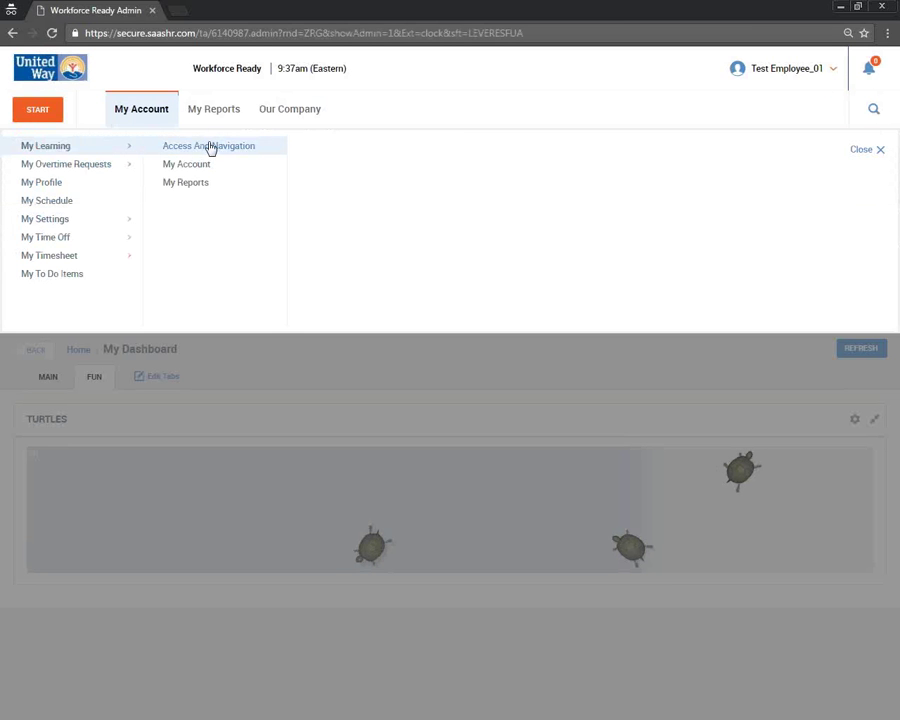
pyautogui.click(258, 366)
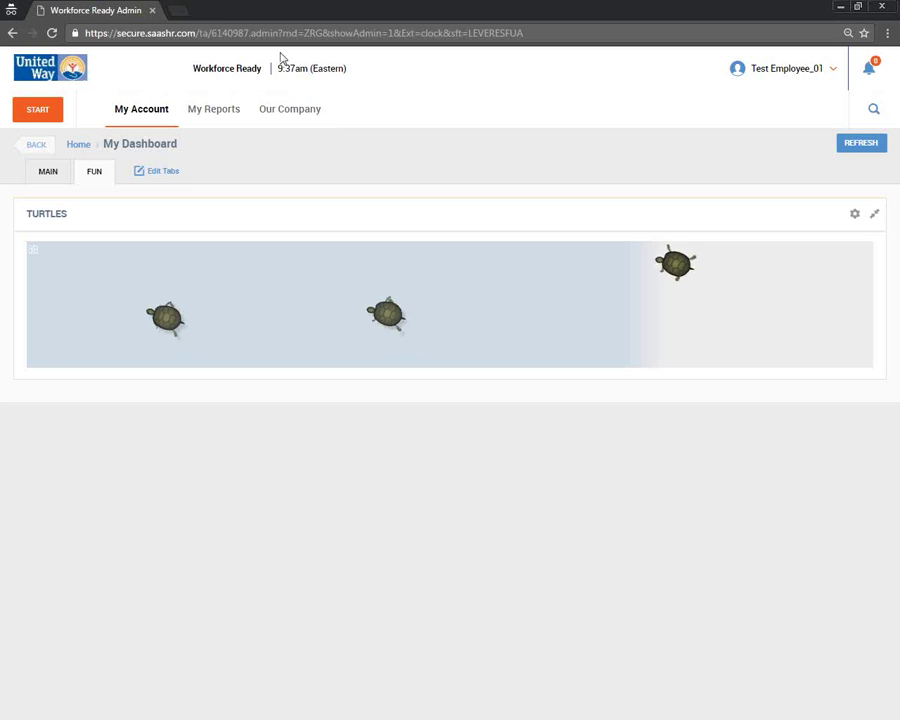
# - Copy the site's base address, without the admin part, from the dashboard's address bar
pyautogui.doubleClick(256, 33)
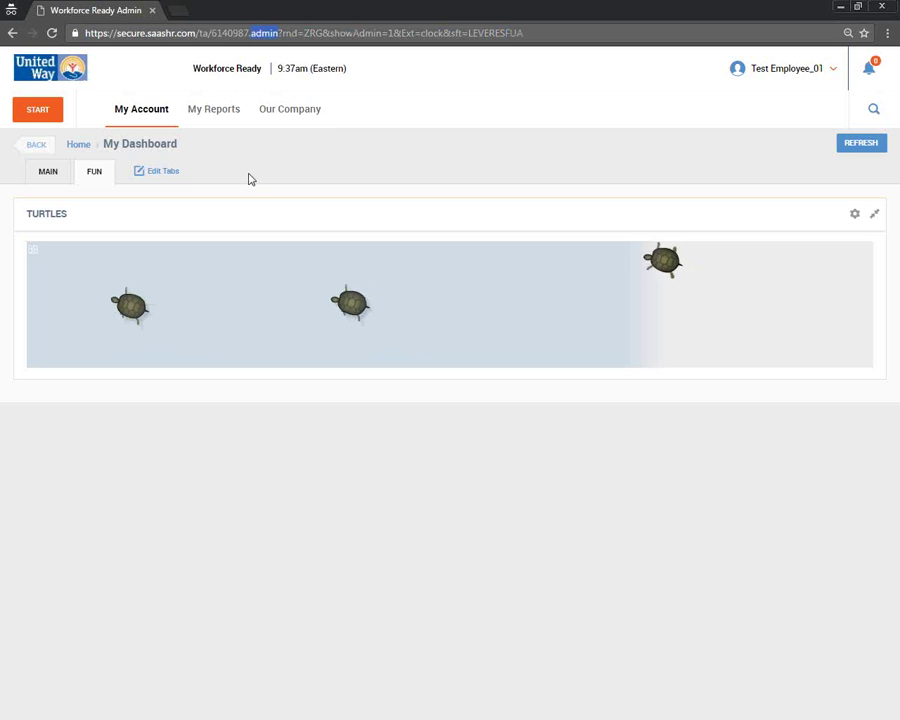
pyautogui.hotkey('shift', 'Home')
pyautogui.hotkey('ctrl', 'c')
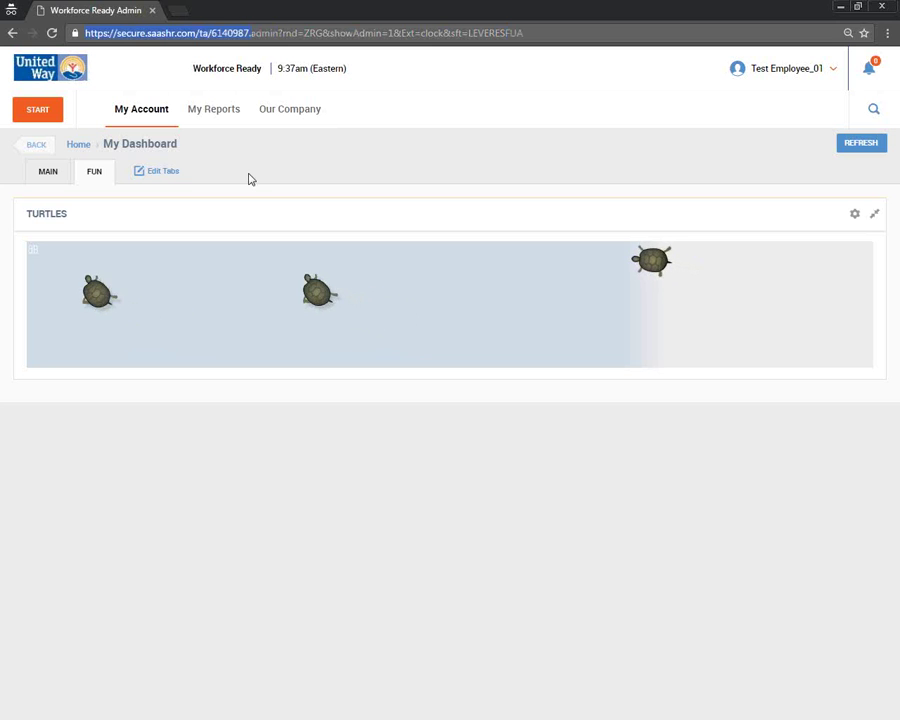
pyautogui.hotkey('ctrl', 't')
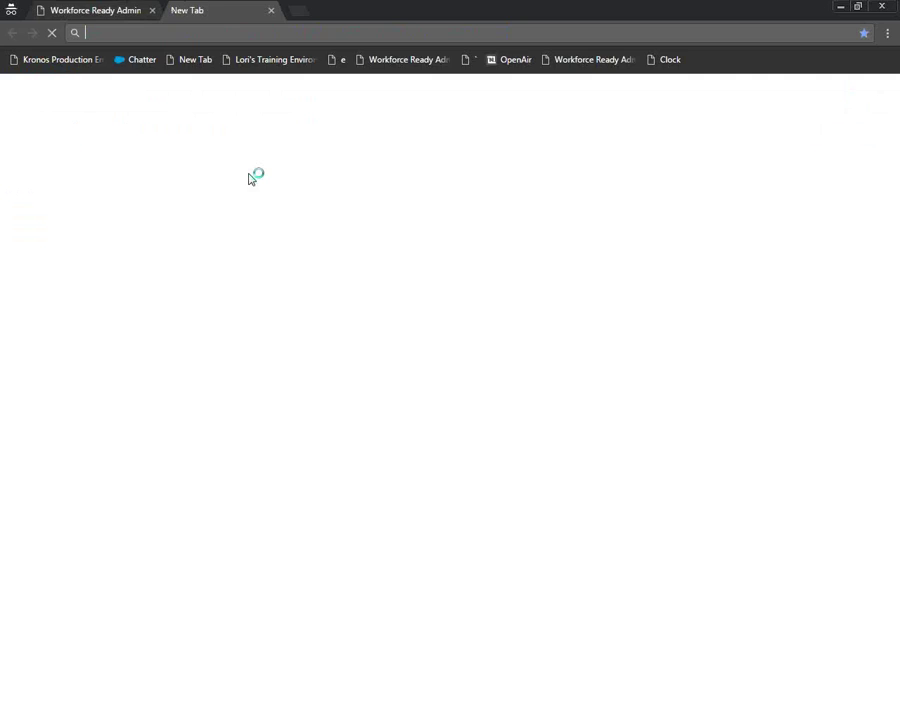
pyautogui.hotkey('ctrl', 'v')
pyautogui.hotkey('ctrl', 'w')
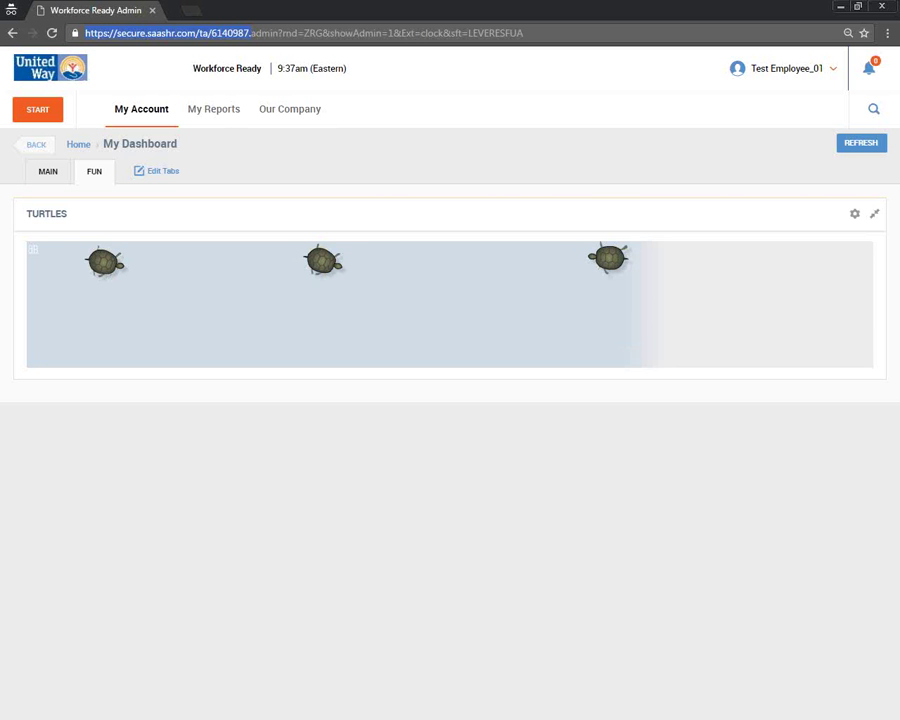
pyautogui.click(96, 301)
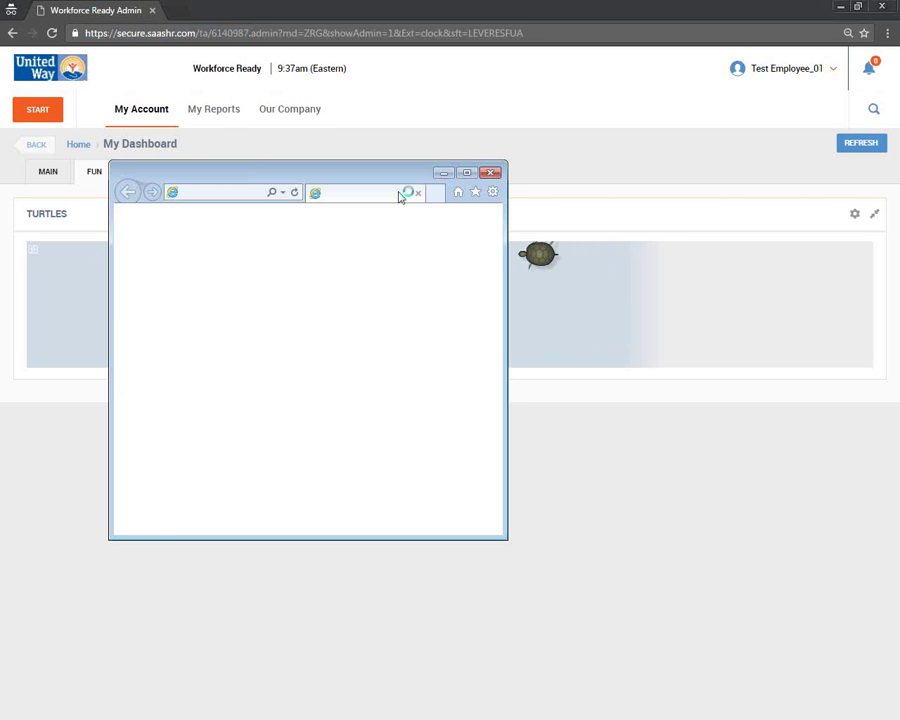
# - Load the company's mobile site in the small browser window
pyautogui.click(228, 193)
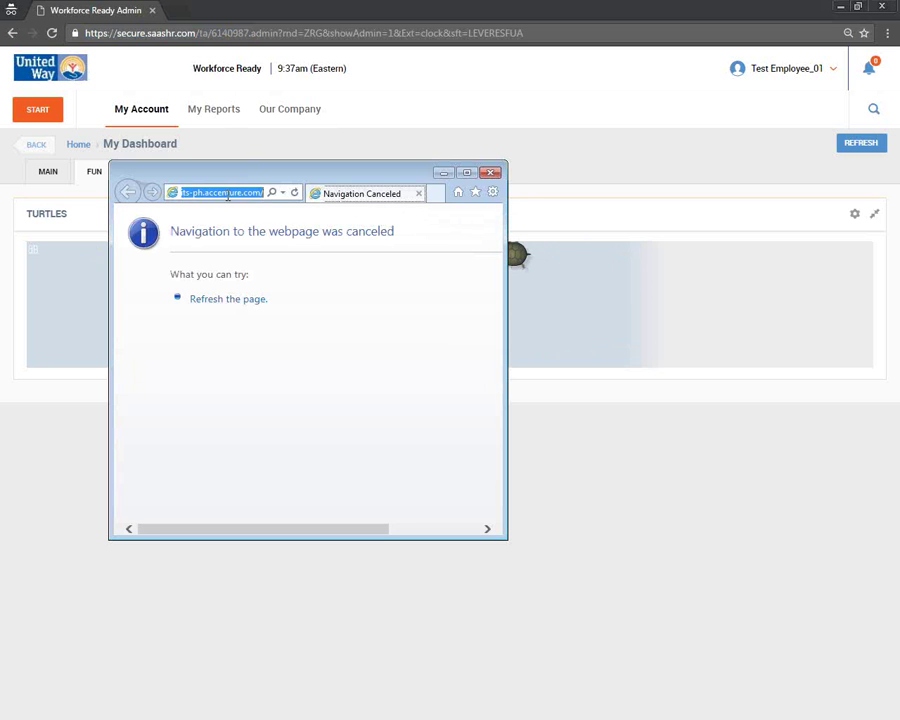
pyautogui.write('https://secure.saashr.com/ta/6140987')
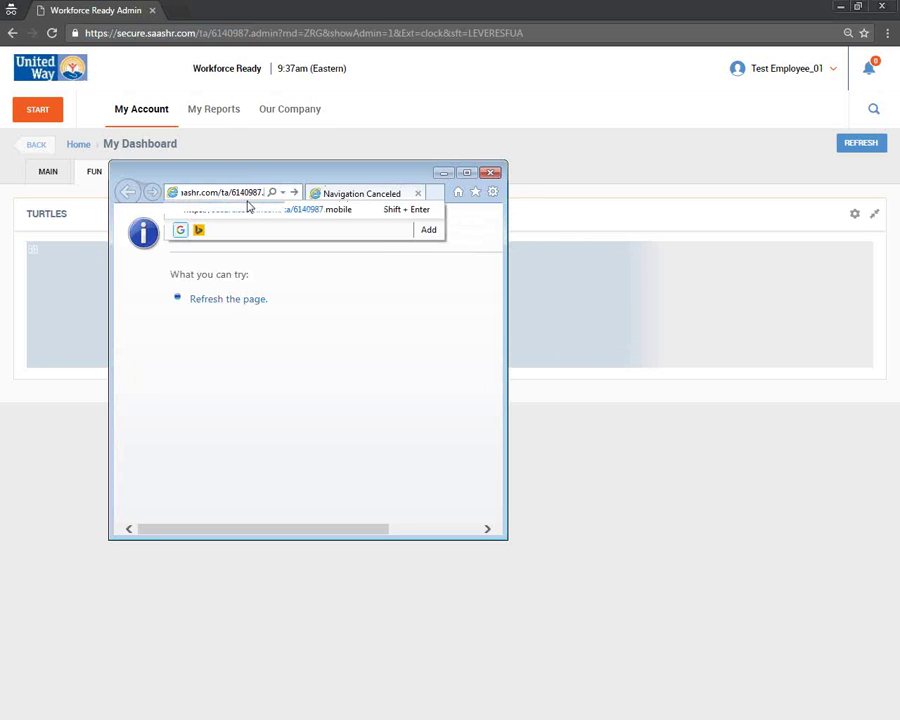
pyautogui.press('Home')
pyautogui.press('Return')
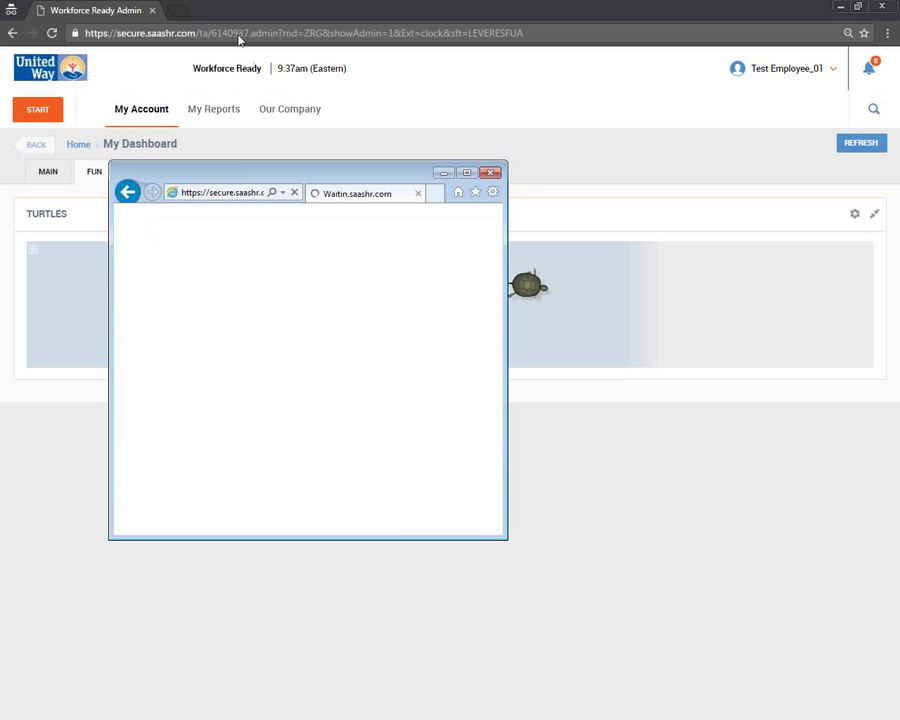
# - Log in on the mobile page with the company code, employee username and password
pyautogui.doubleClick(243, 34)
pyautogui.hotkey('ctrl', 'c')
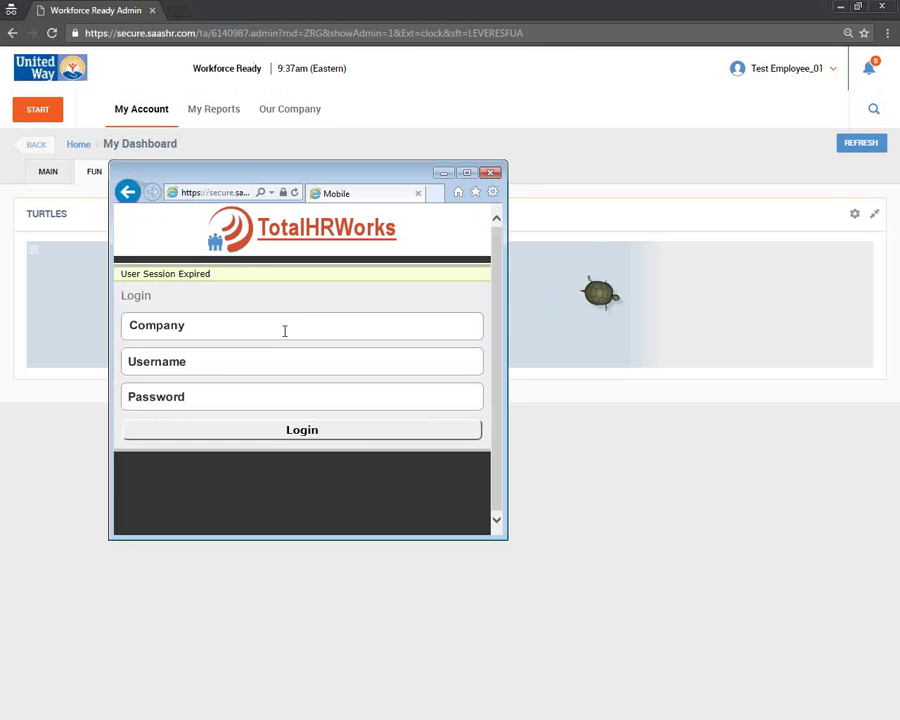
pyautogui.click(283, 329)
pyautogui.hotkey('ctrl', 'v')
pyautogui.press('Tab')
pyautogui.write('TEmploye')
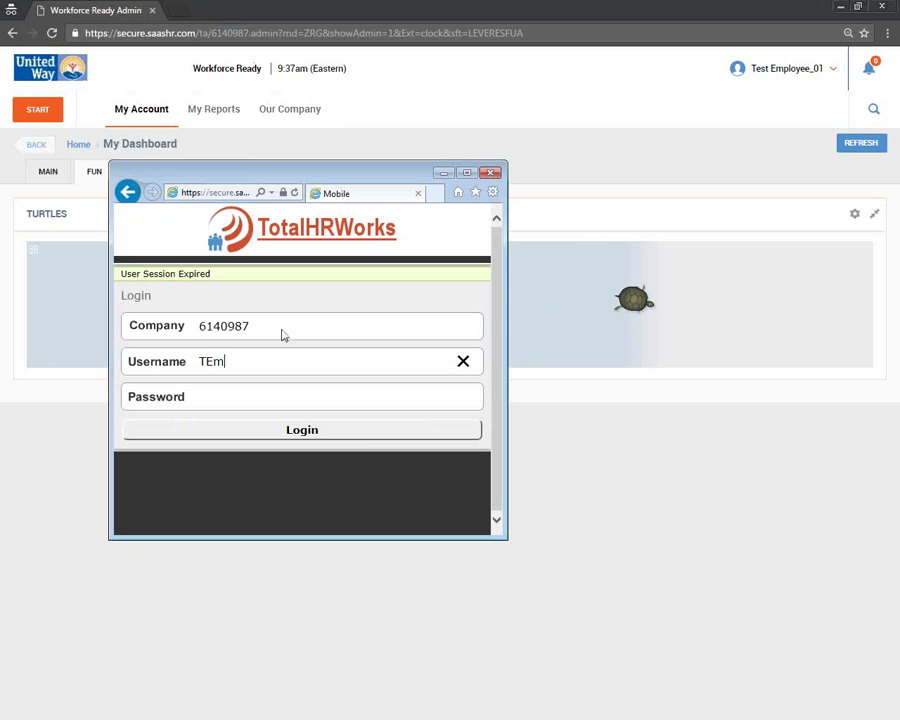
pyautogui.click(275, 390)
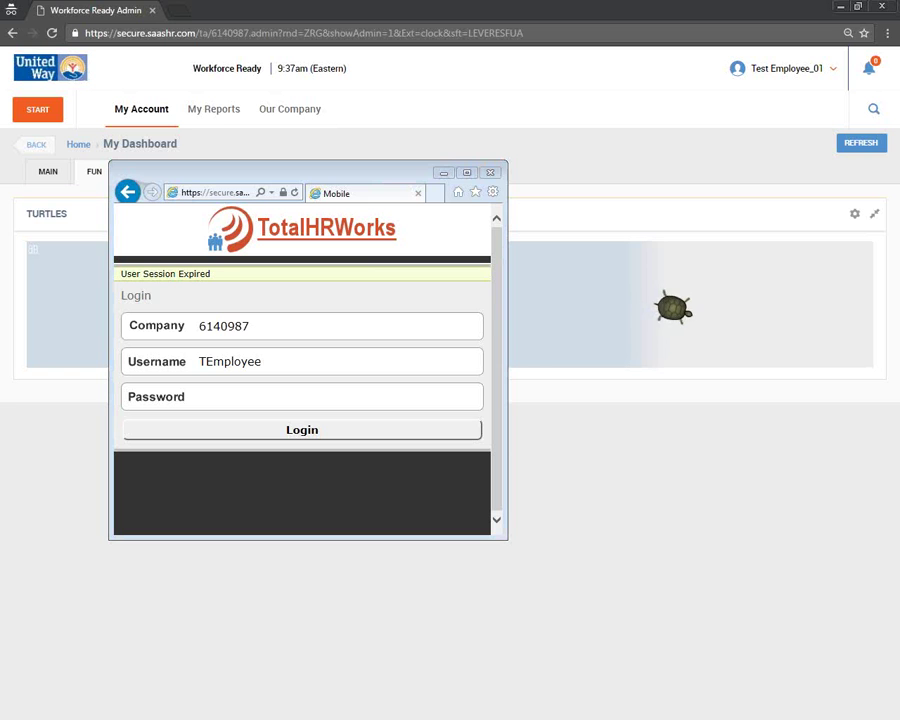
pyautogui.hotkey('ctrl', 'v')
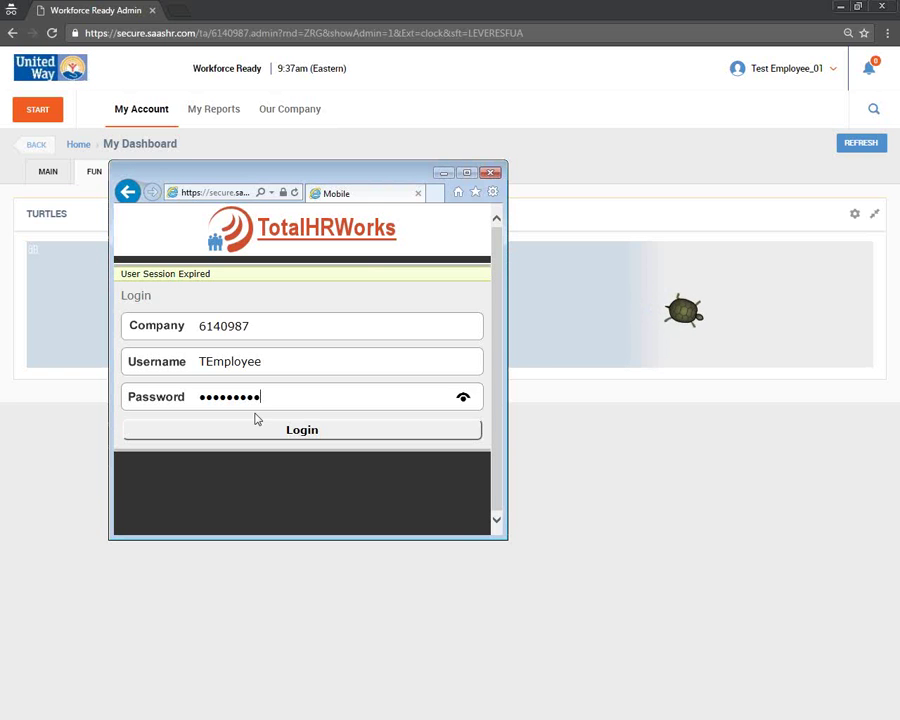
pyautogui.click(255, 428)
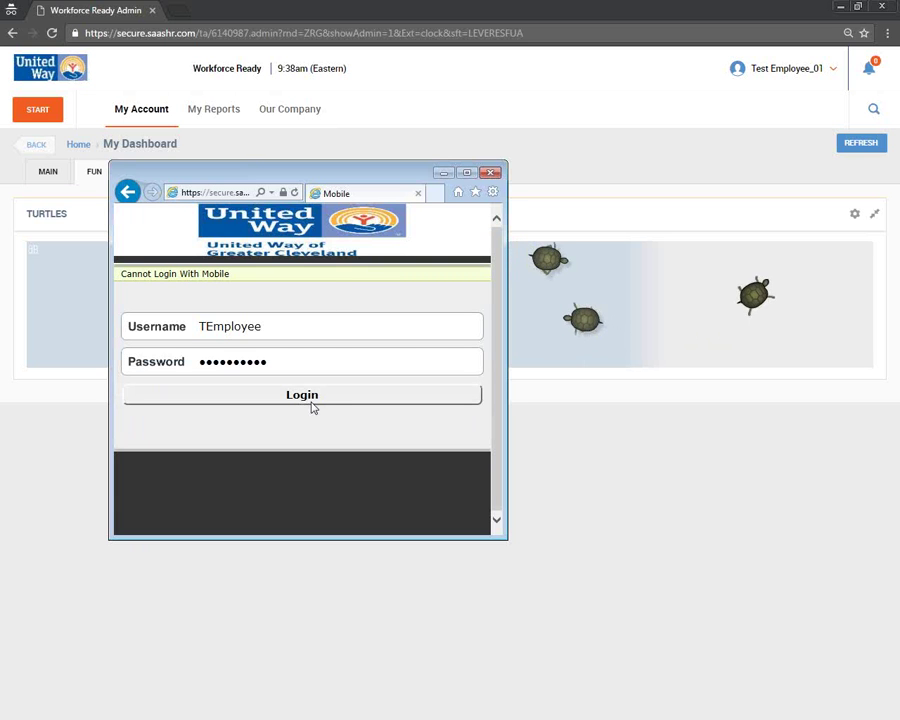
pyautogui.click(321, 404)
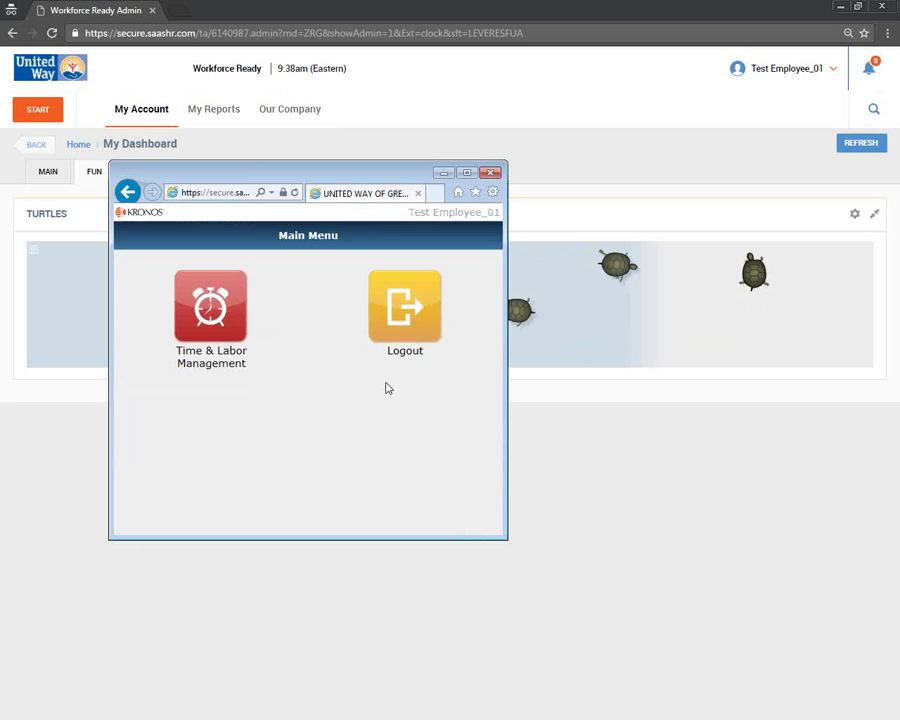
# - Resize the mobile window and open My Timesheet under Time & Labor Management
pyautogui.moveTo(507, 372); pyautogui.dragTo(428, 378)
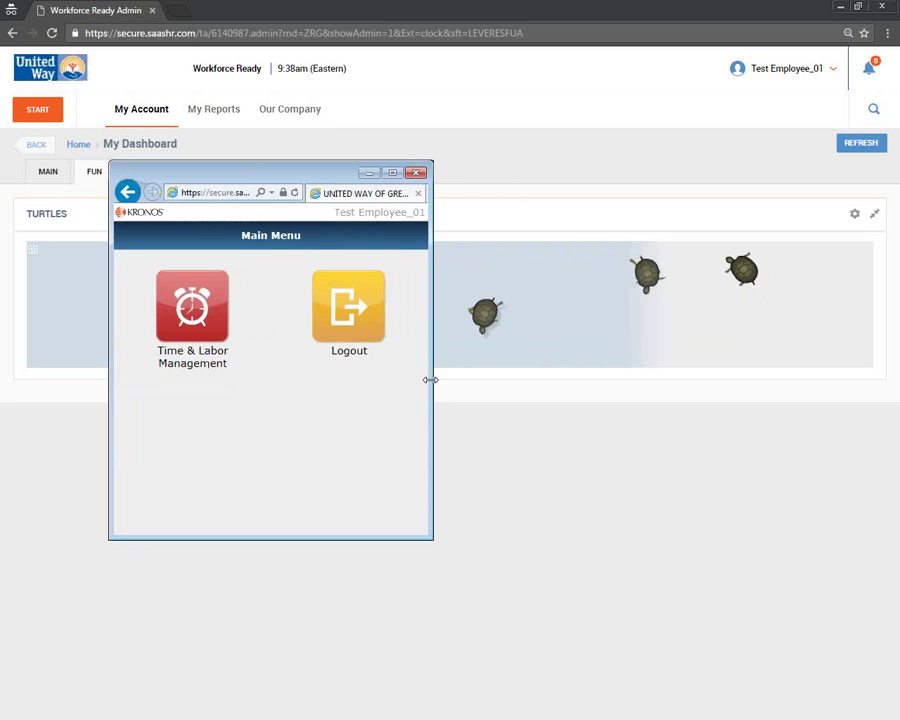
pyautogui.moveTo(323, 538); pyautogui.dragTo(327, 550)
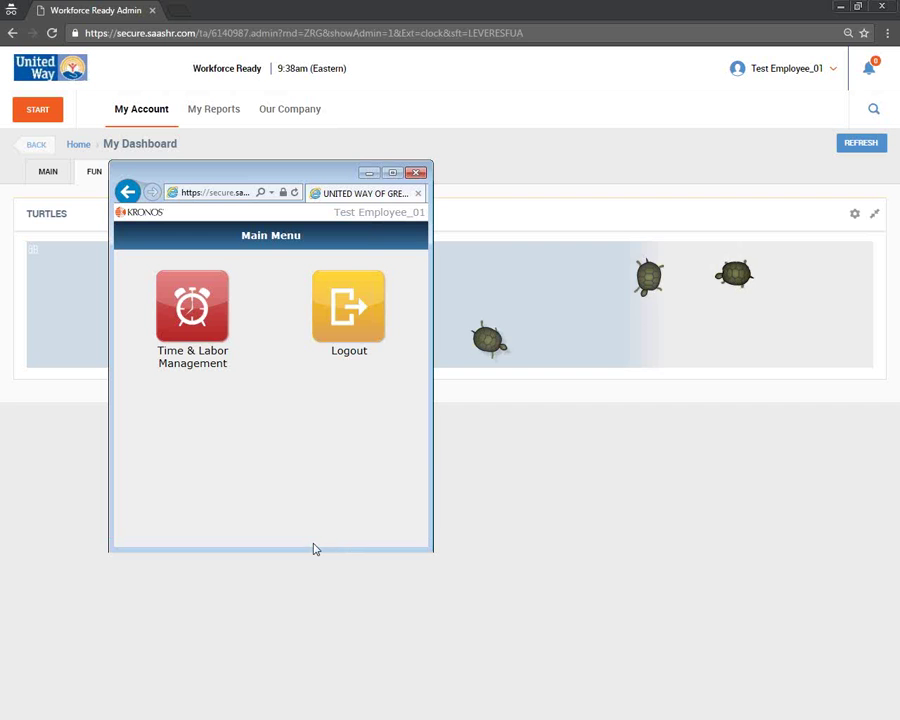
pyautogui.click(191, 309)
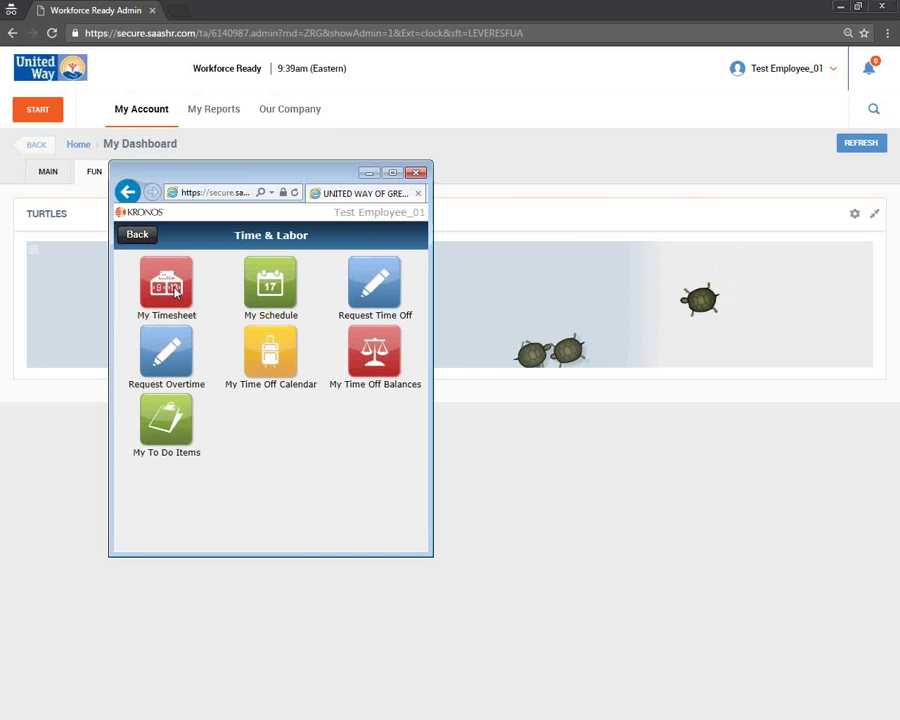
pyautogui.click(175, 290)
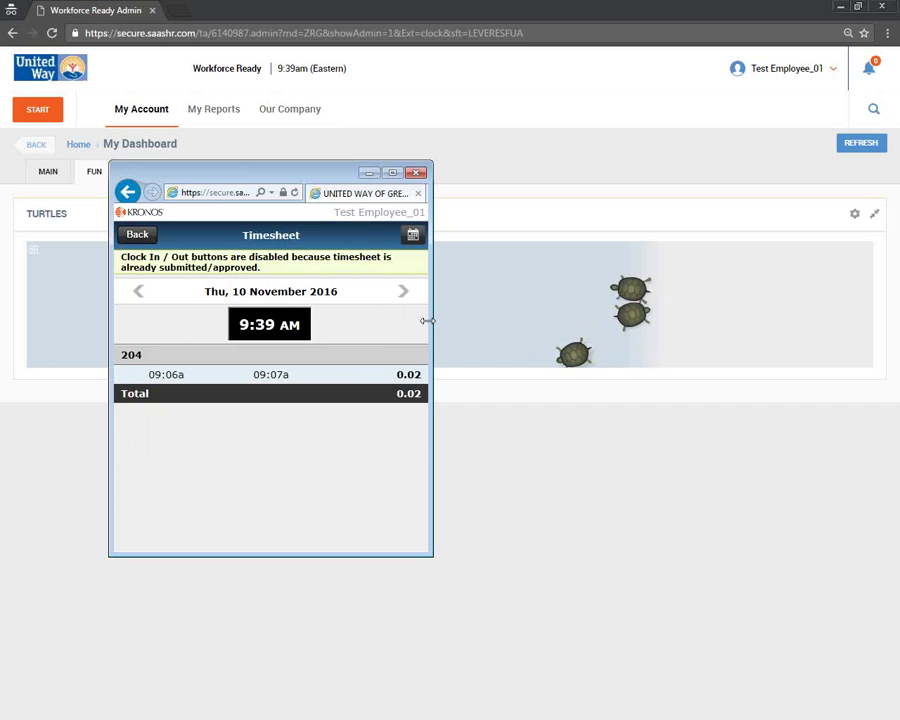
pyautogui.moveTo(427, 321); pyautogui.dragTo(410, 326)
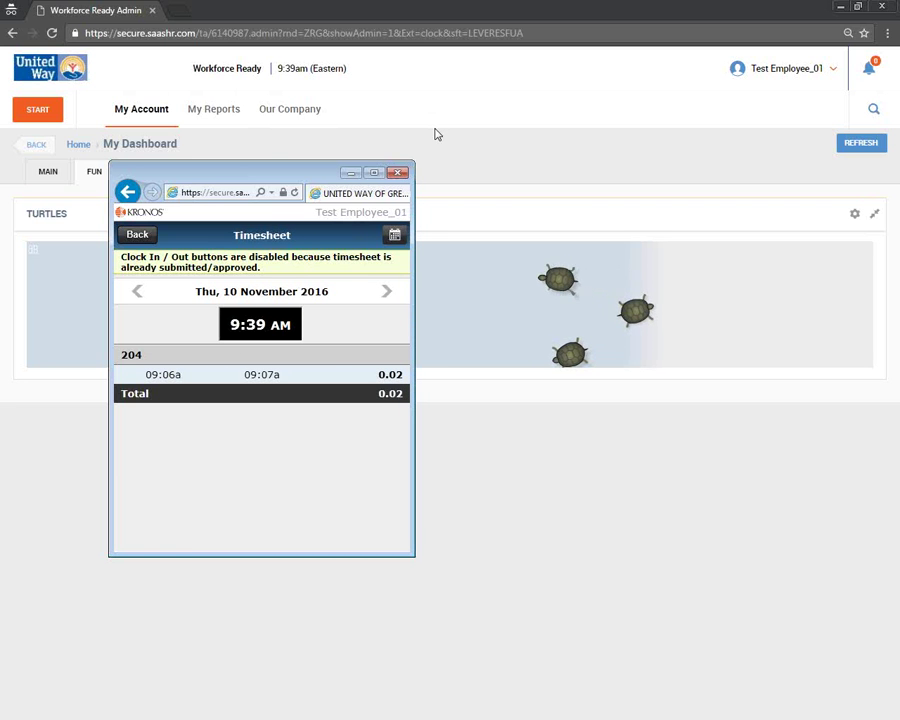
# - Check the desktop MAIN tab's clock-in notice, then go back to the mobile Time & Labor menu
pyautogui.click(484, 174)
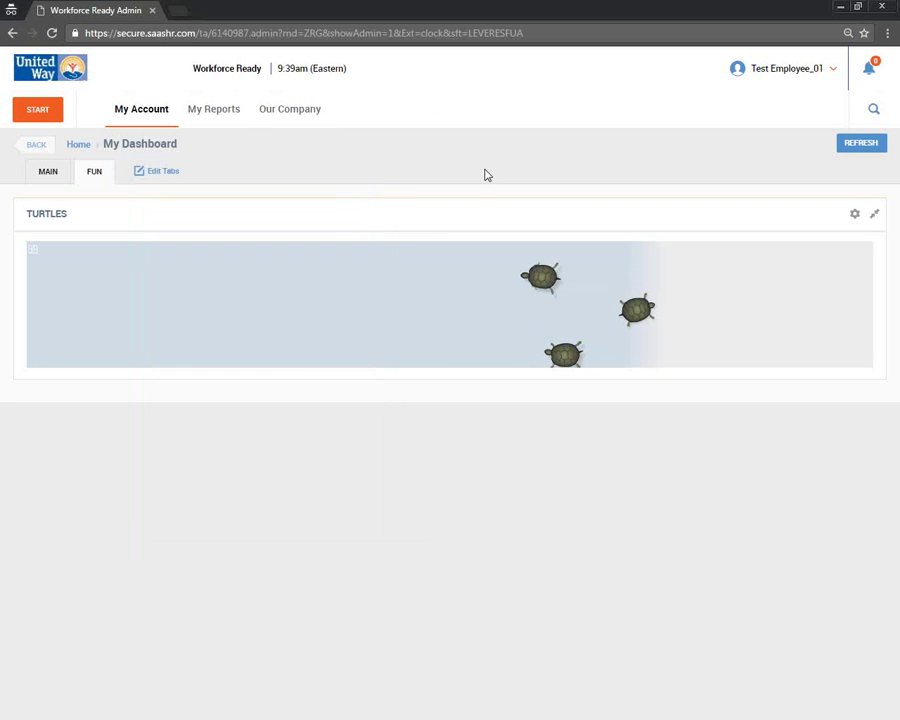
pyautogui.click(52, 170)
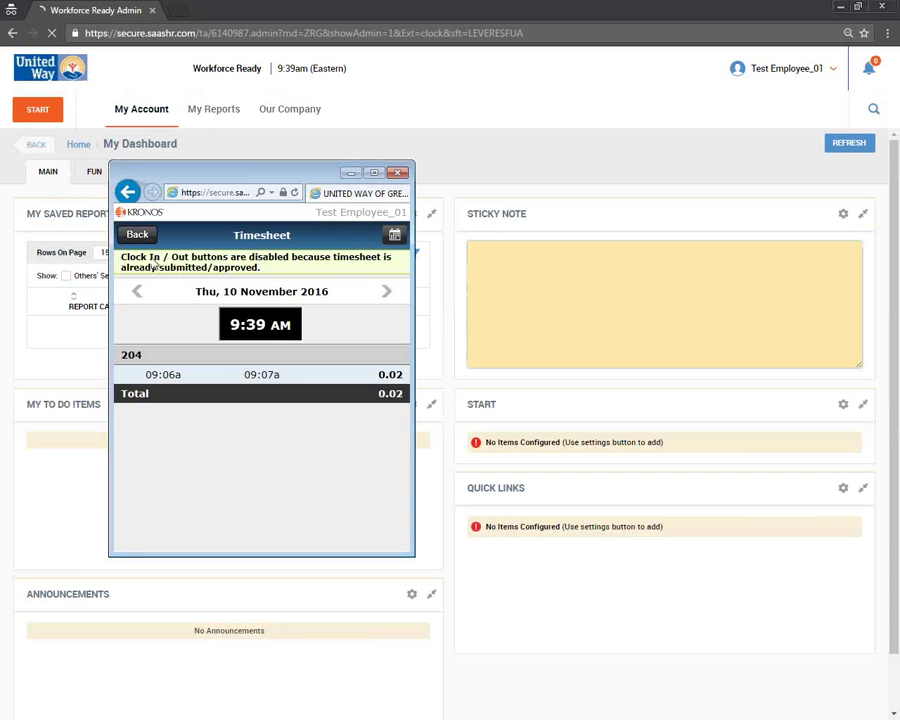
pyautogui.tripleClick(155, 265)
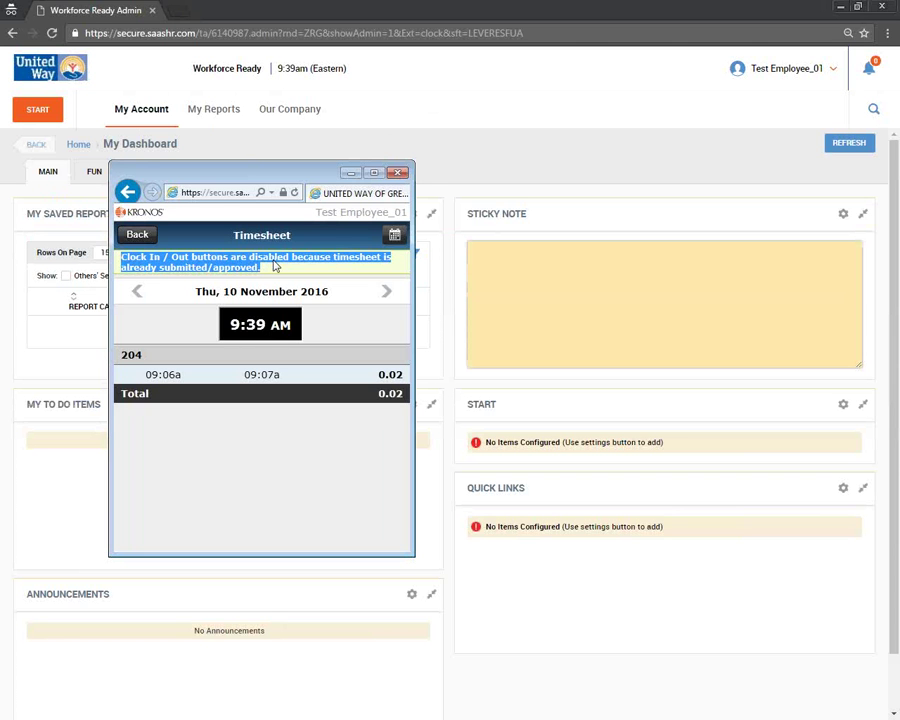
pyautogui.hotkey('alt', 'Tab')
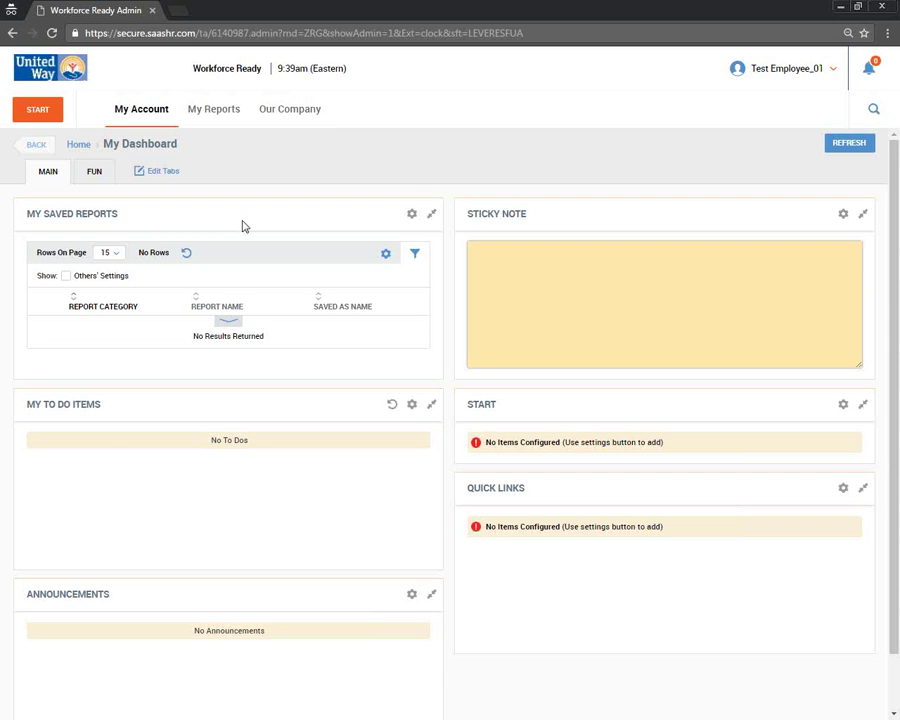
pyautogui.hotkey('alt', 'Tab')
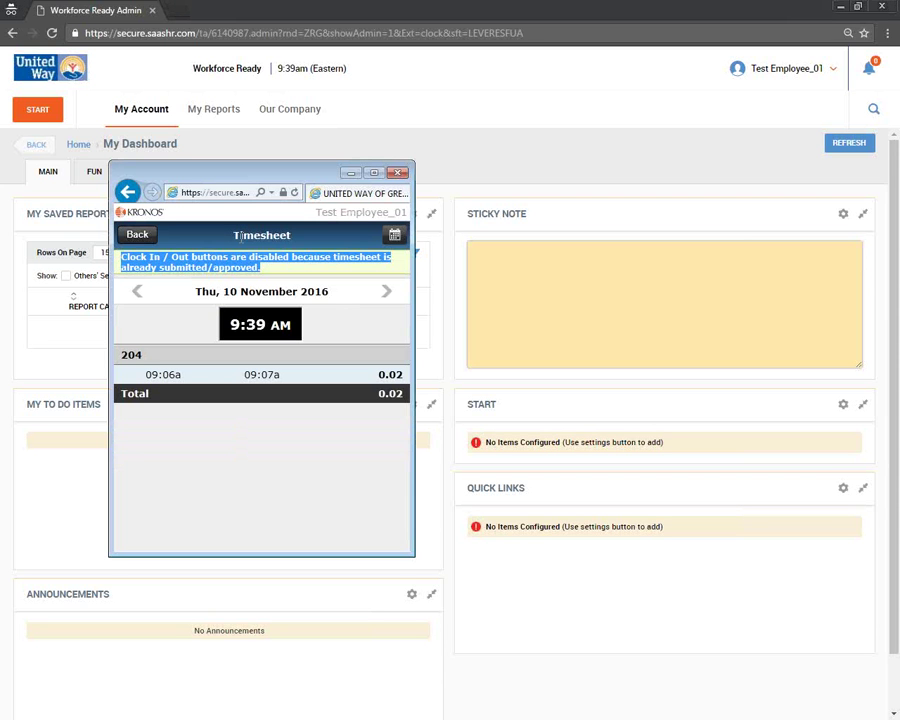
pyautogui.click(140, 236)
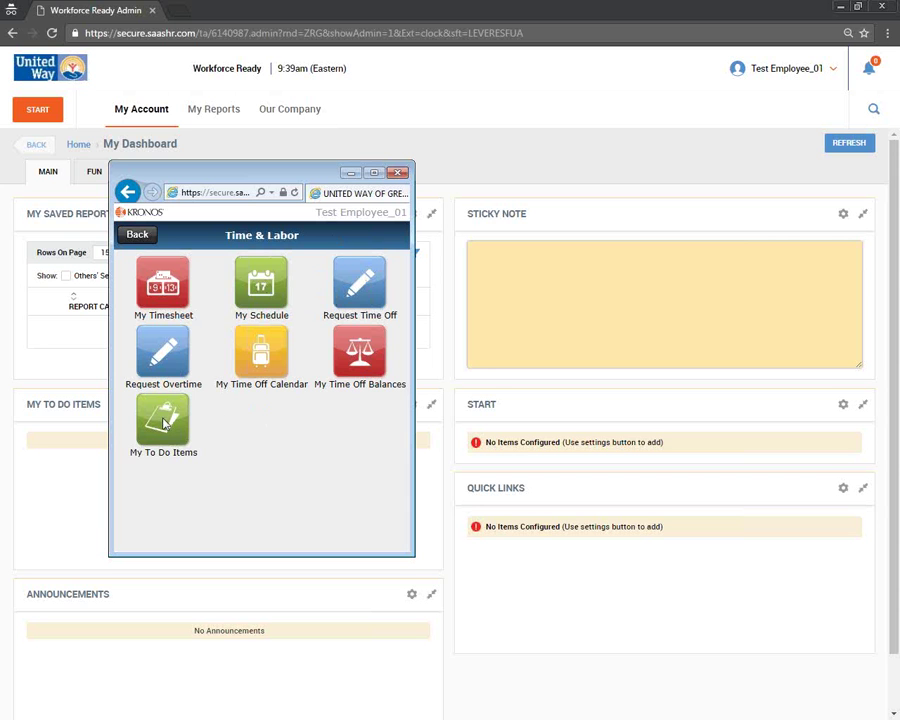
pyautogui.click(349, 296)
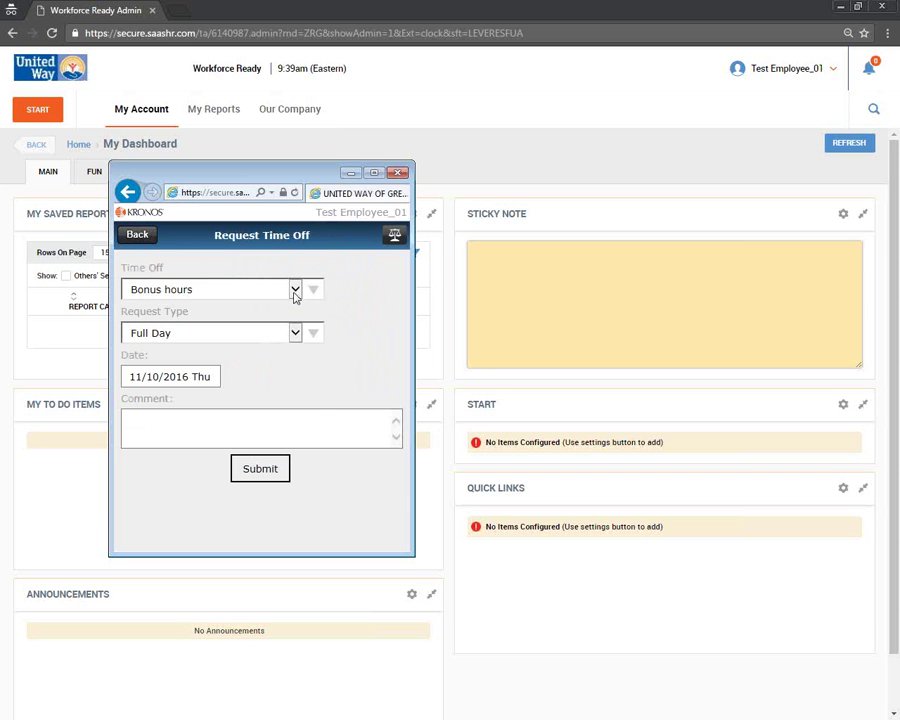
pyautogui.click(295, 290)
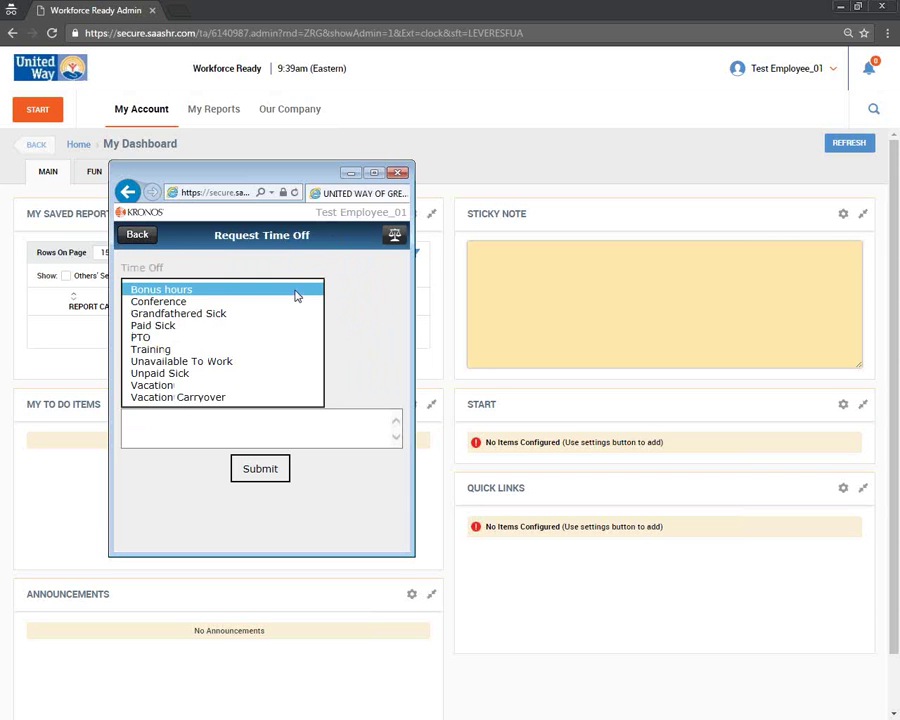
pyautogui.click(192, 386)
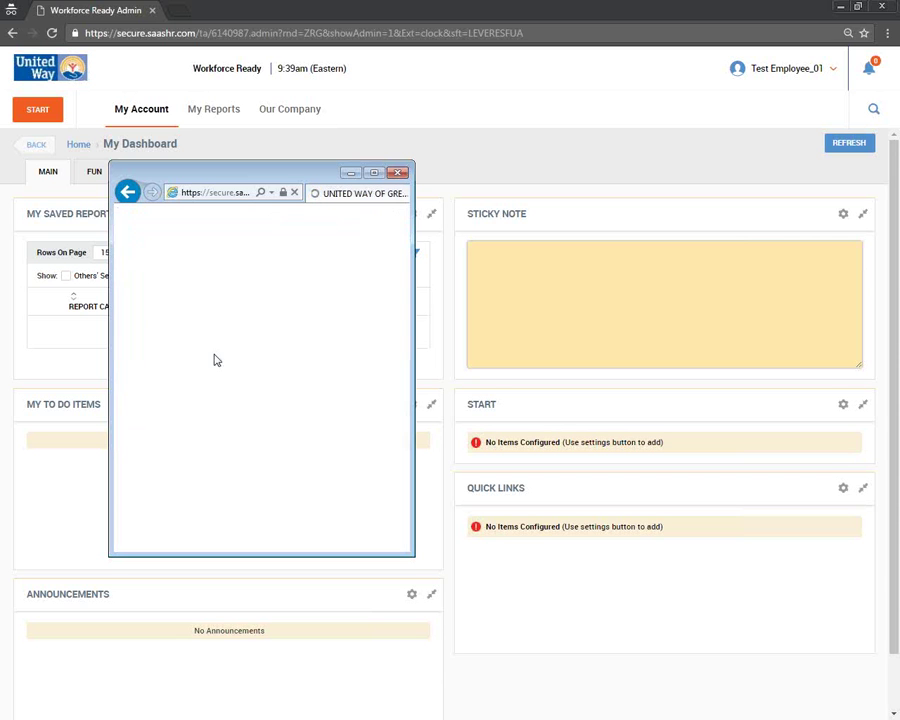
pyautogui.click(227, 433)
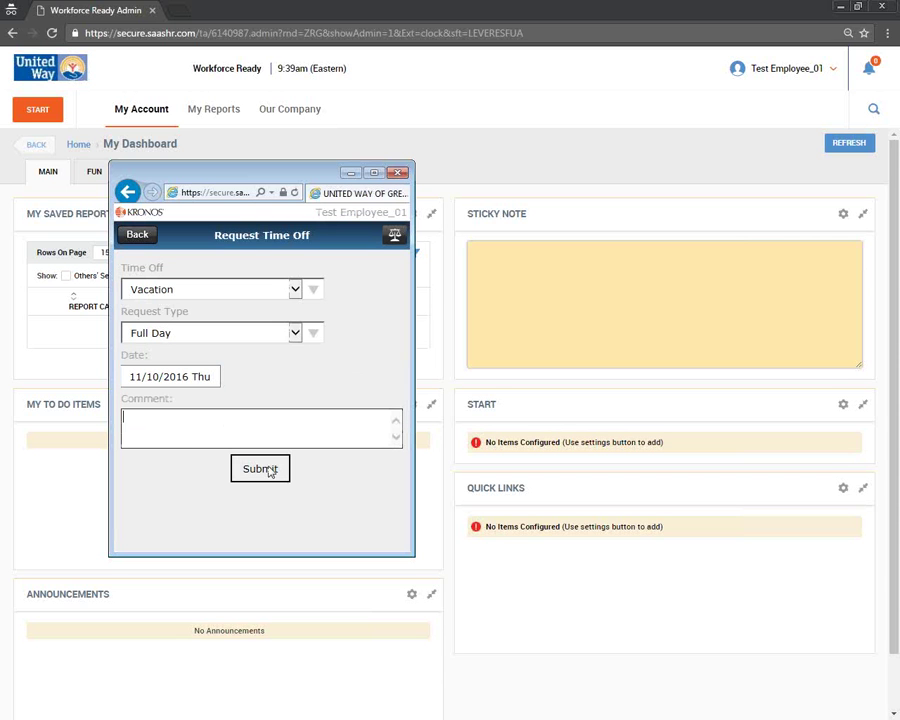
pyautogui.click(160, 377)
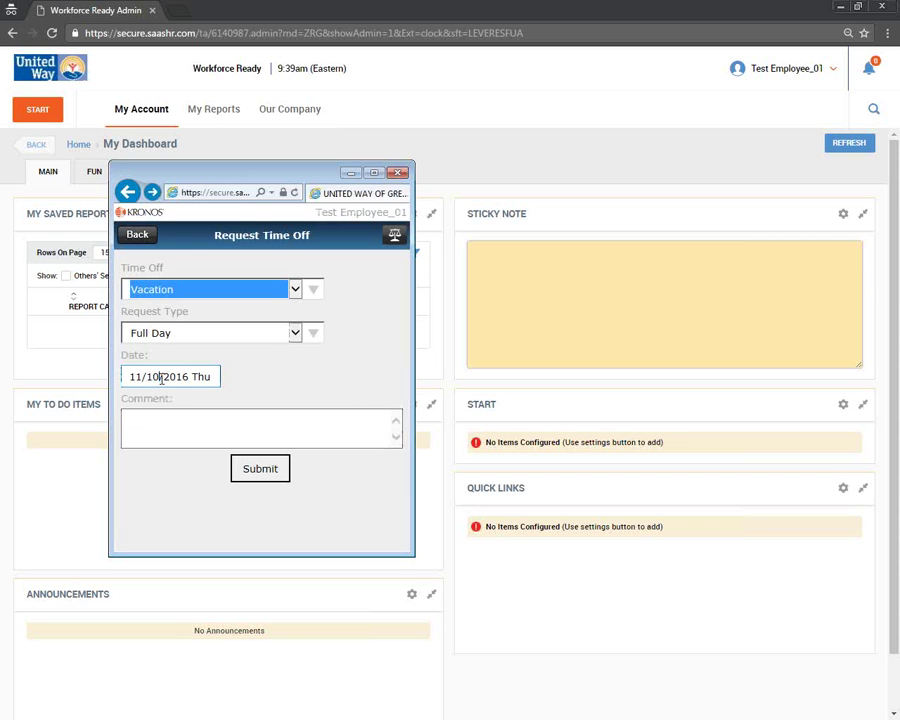
pyautogui.click(133, 376)
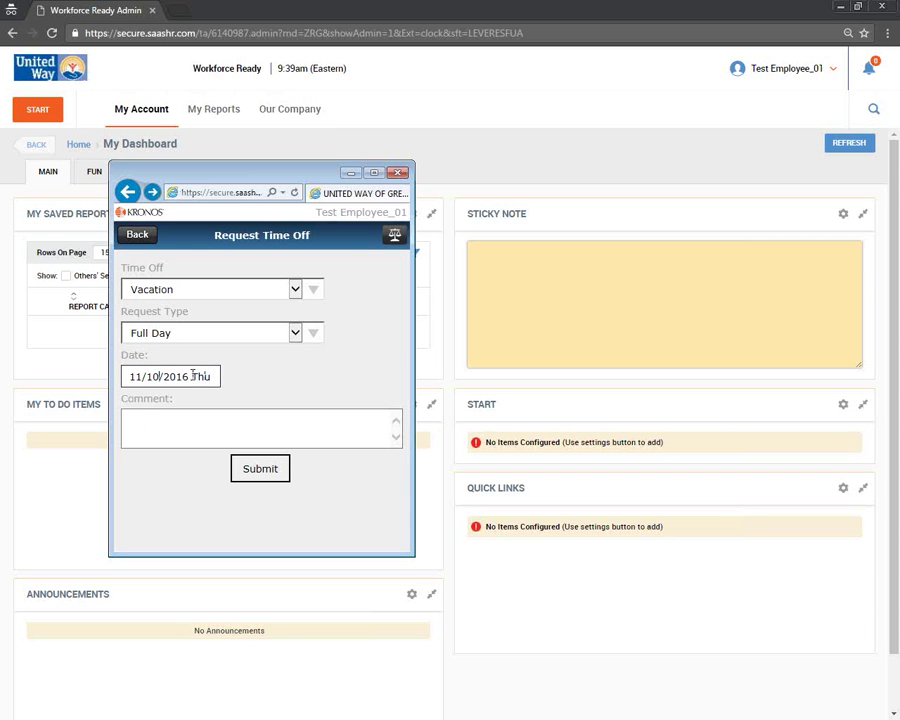
pyautogui.doubleClick(151, 377)
pyautogui.click(259, 430)
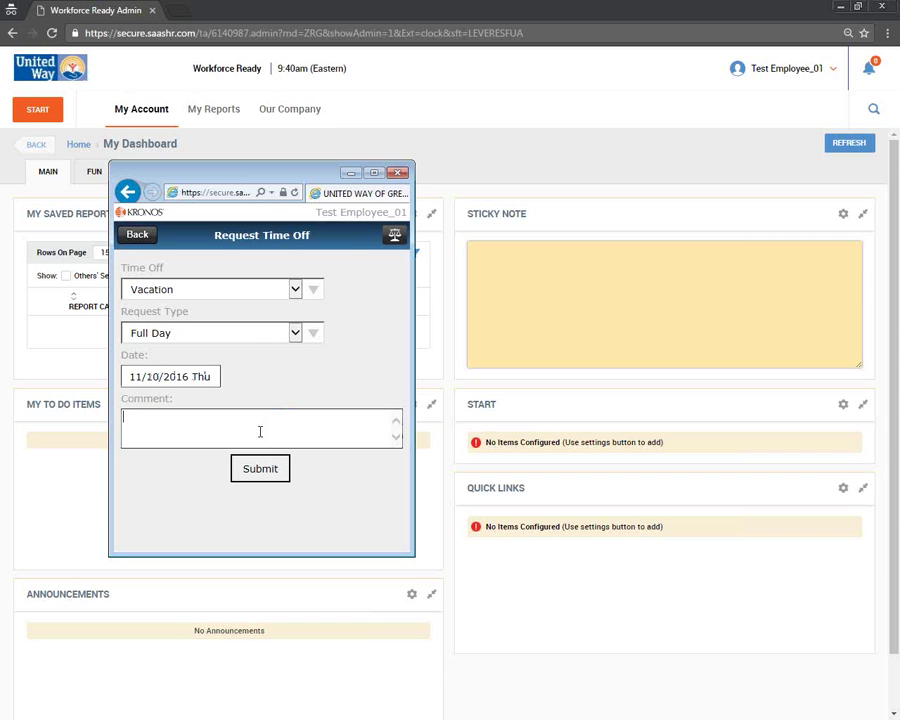
pyautogui.click(141, 236)
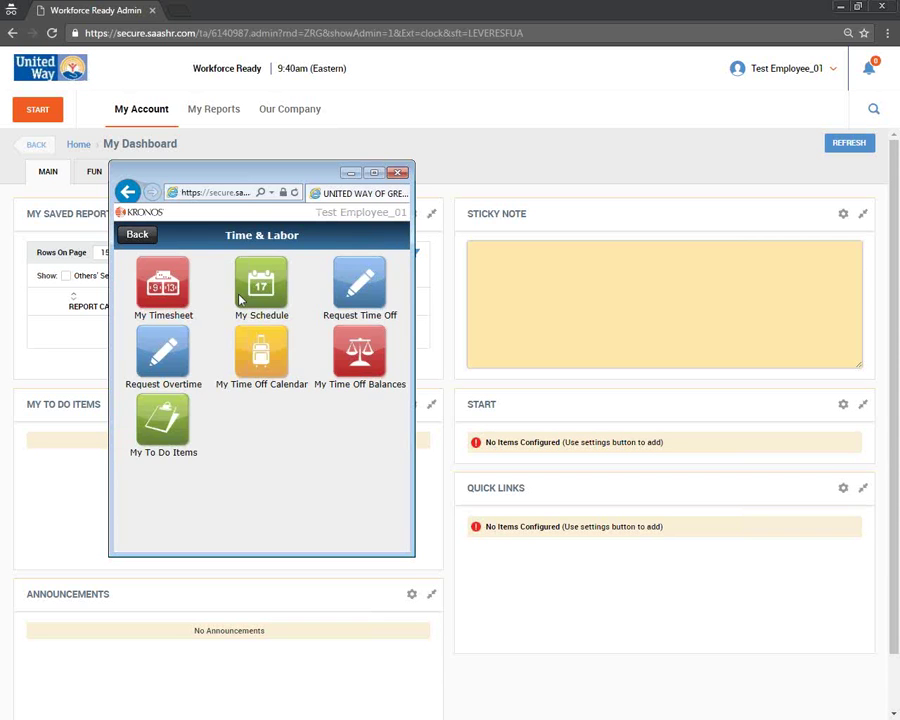
pyautogui.click(346, 293)
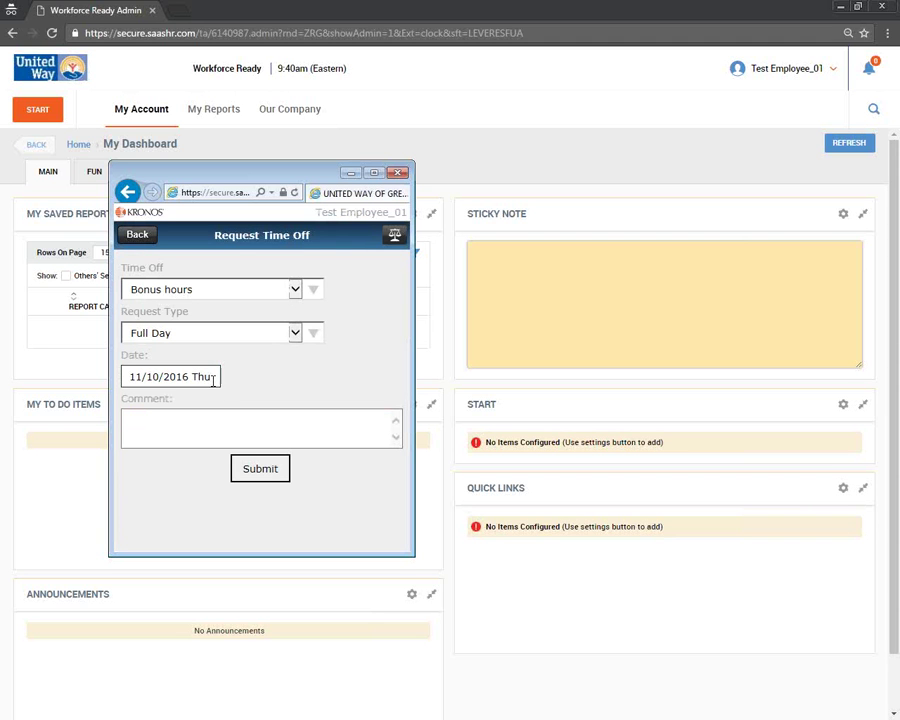
pyautogui.doubleClick(153, 376)
pyautogui.click(150, 377)
pyautogui.click(143, 239)
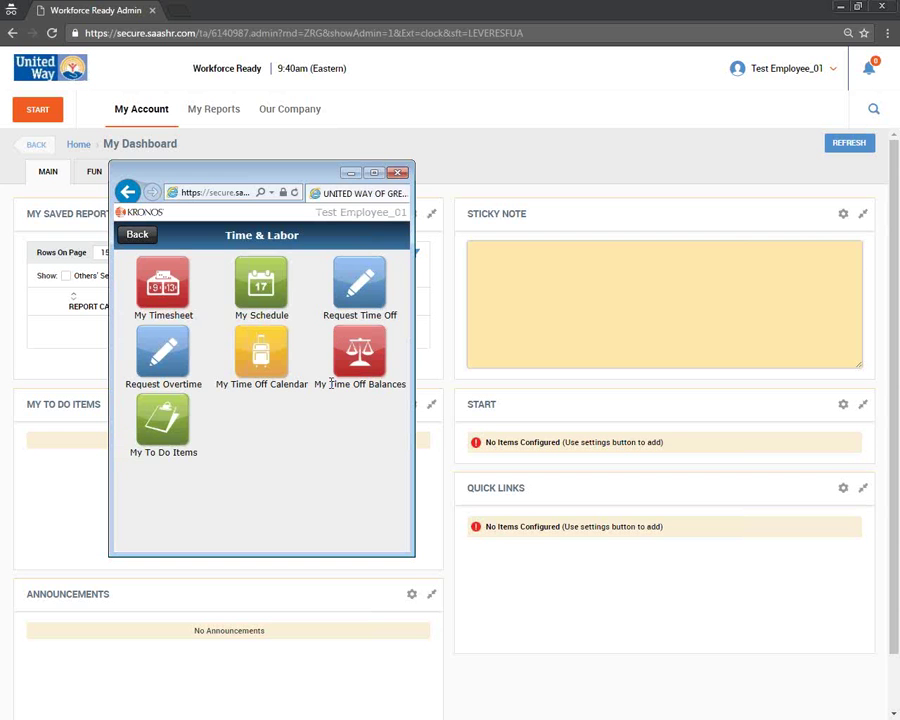
pyautogui.click(356, 353)
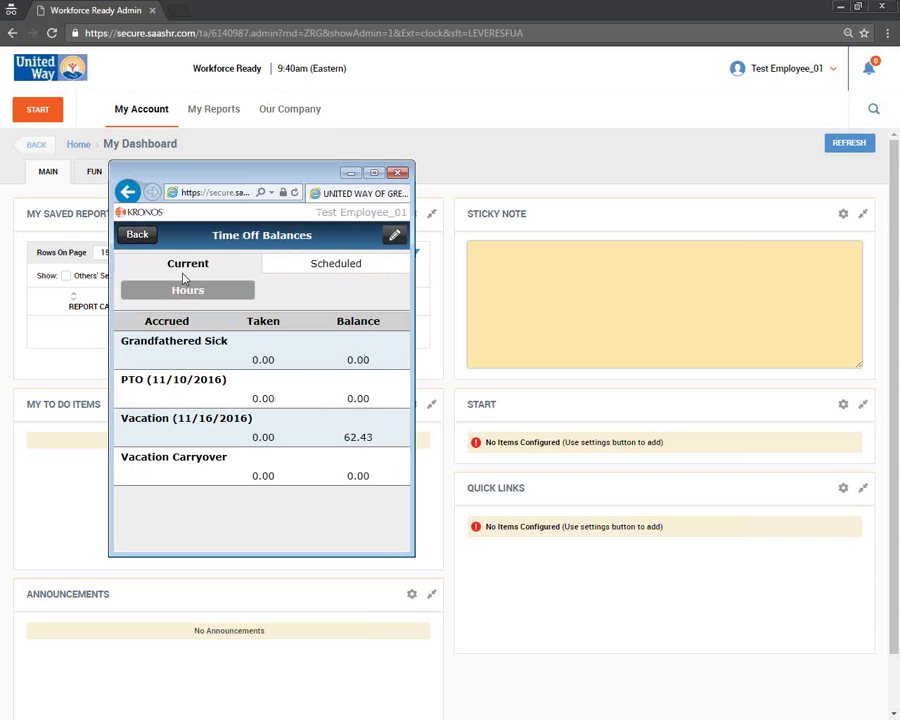
# - Submit a full-day Vacation request for 11/10/2016 with comment 'Test', then close the mobile window
pyautogui.click(137, 235)
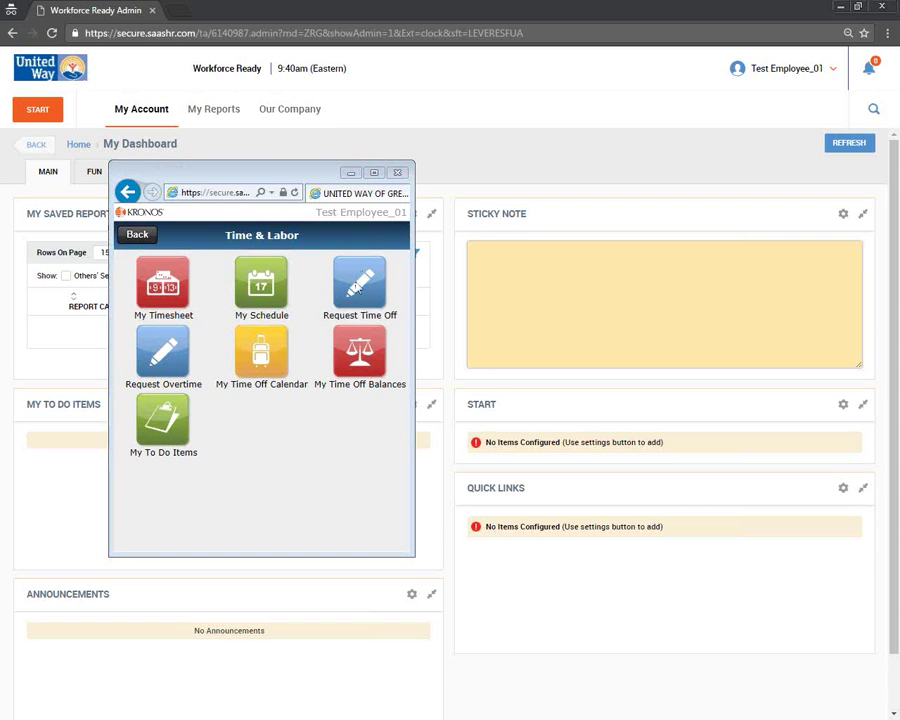
pyautogui.click(358, 288)
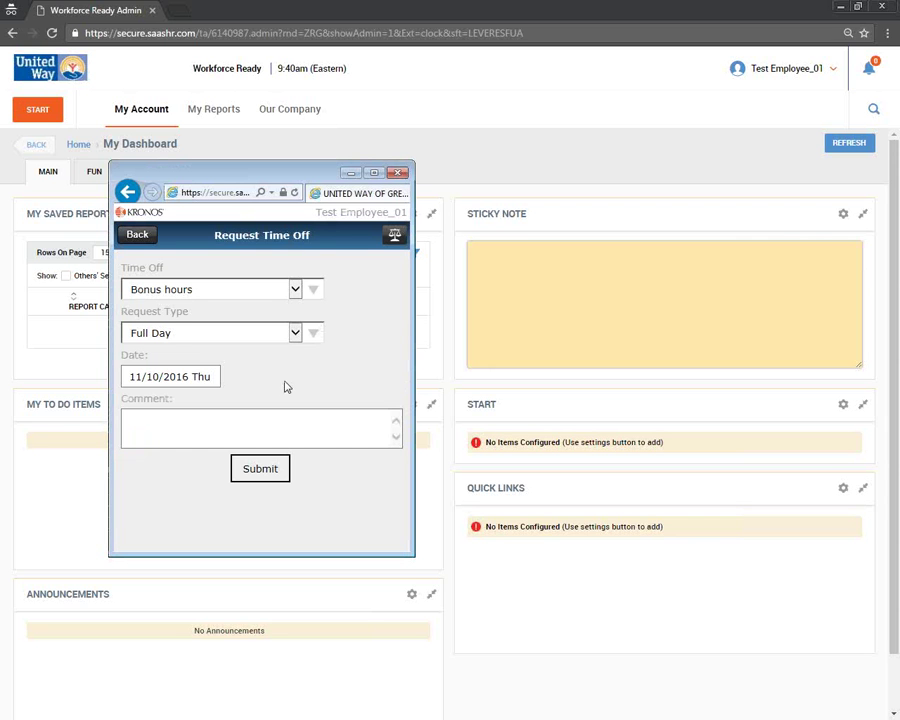
pyautogui.click(255, 428)
pyautogui.click(295, 289)
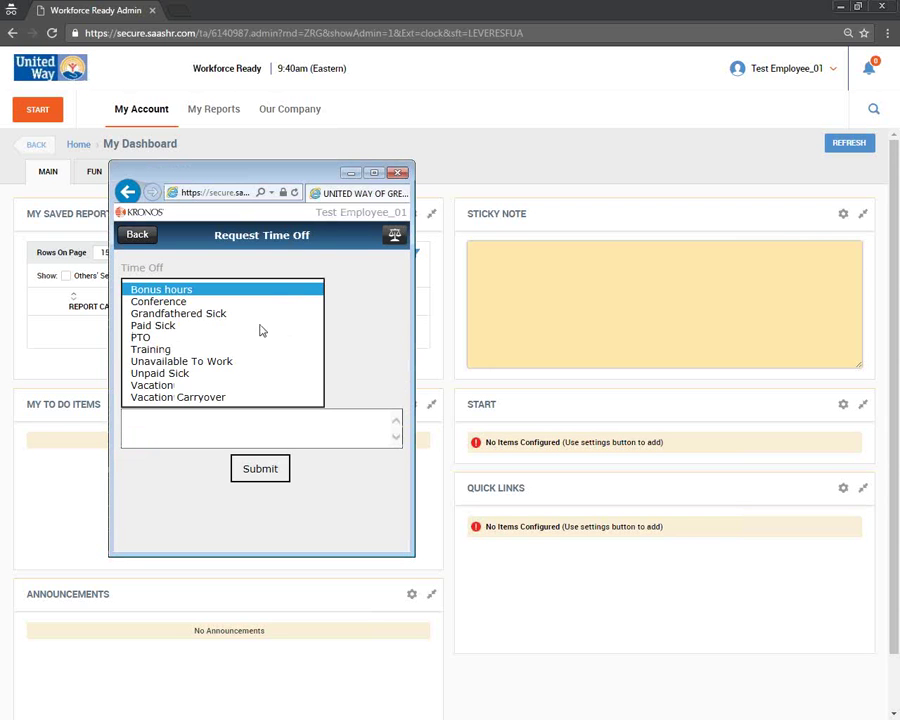
pyautogui.click(172, 382)
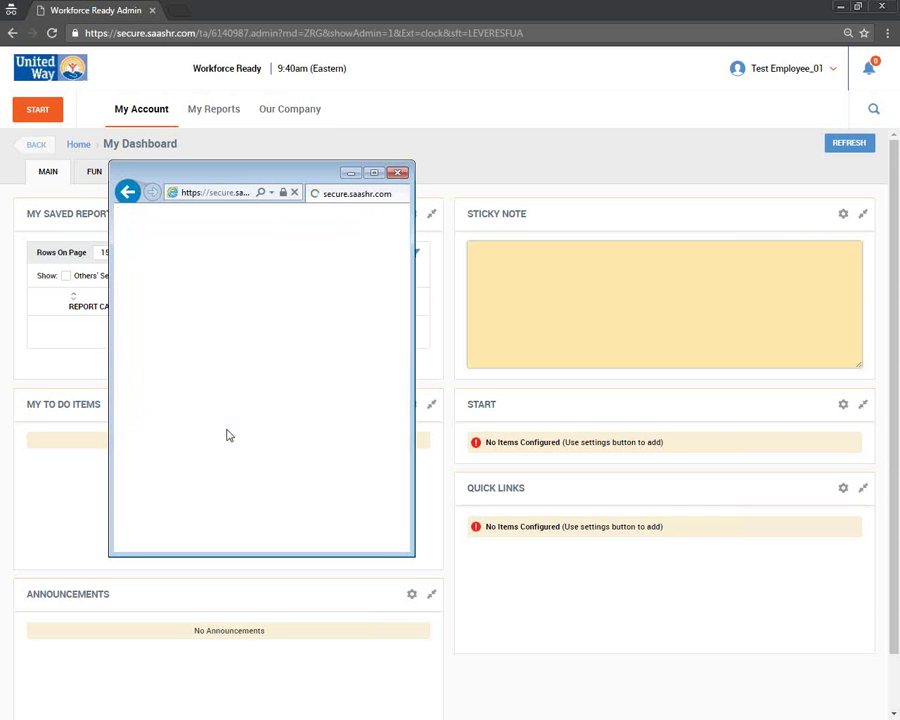
pyautogui.click(225, 425)
pyautogui.write('Test')
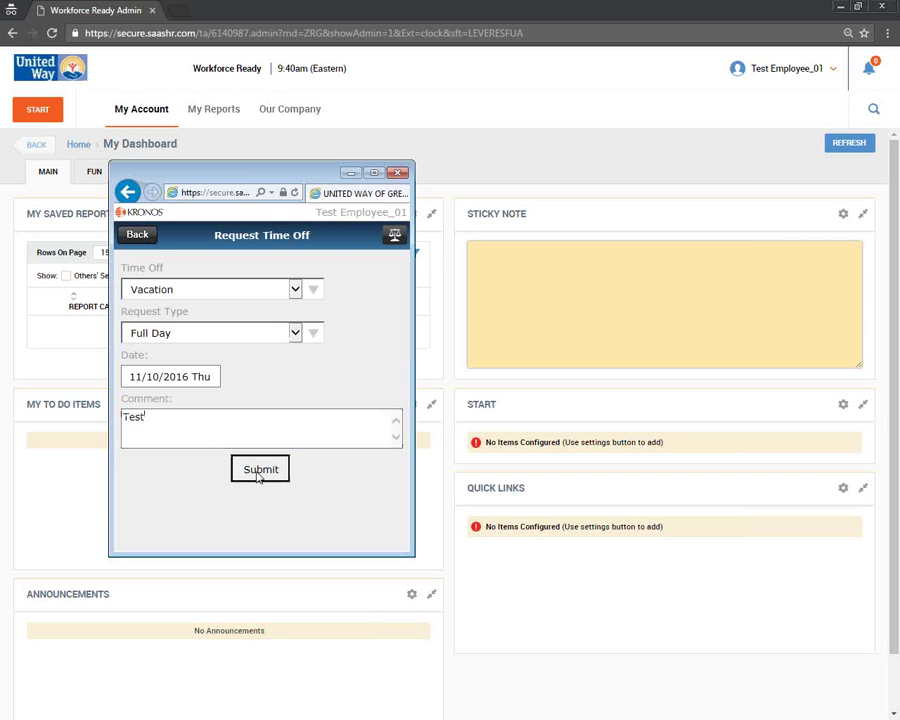
pyautogui.click(258, 477)
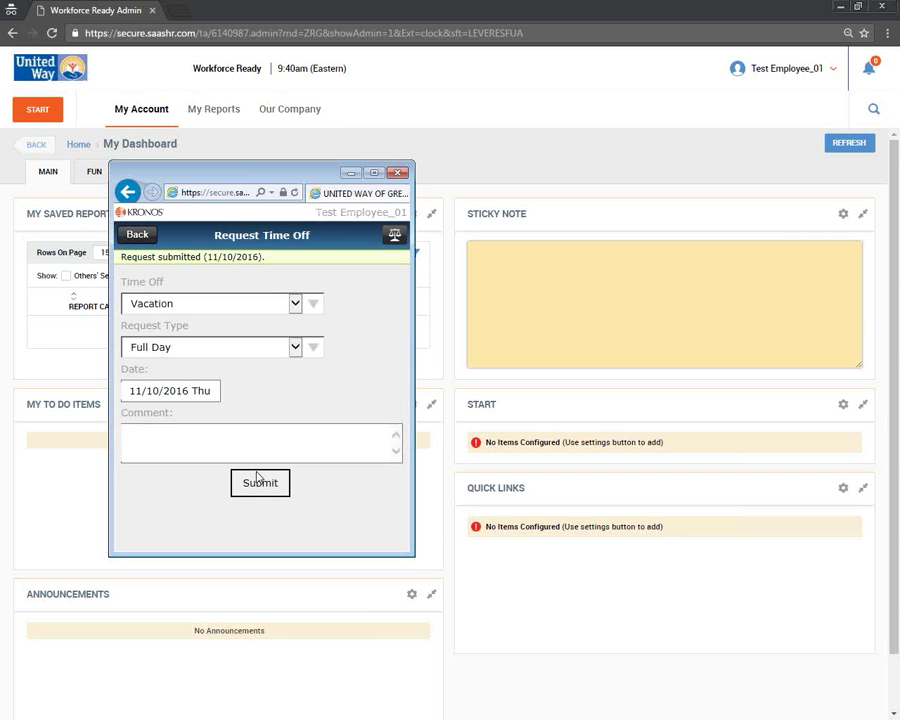
pyautogui.click(397, 172)
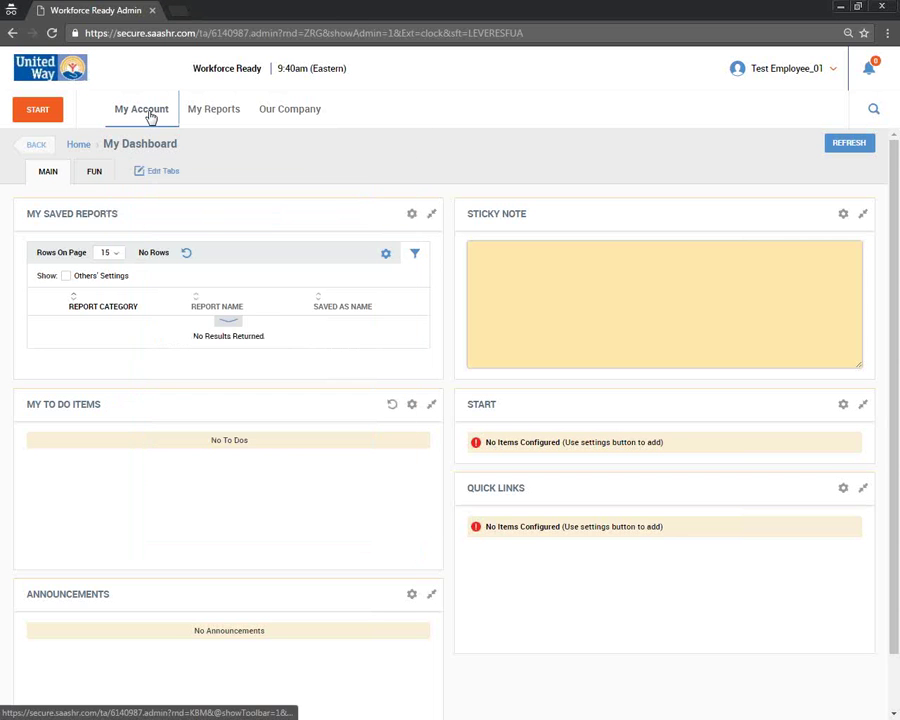
# - Open My Account > My Time Off's request page and highlight the new request's Created status
pyautogui.click(150, 117)
pyautogui.moveTo(130, 234)
pyautogui.click(201, 157)
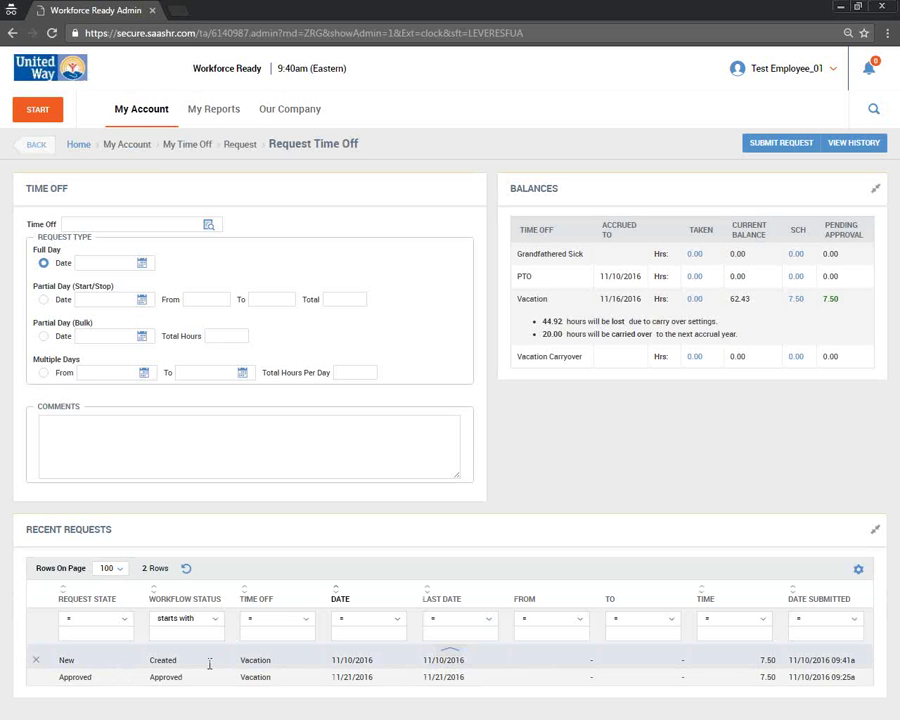
pyautogui.moveTo(210, 664); pyautogui.dragTo(244, 666)
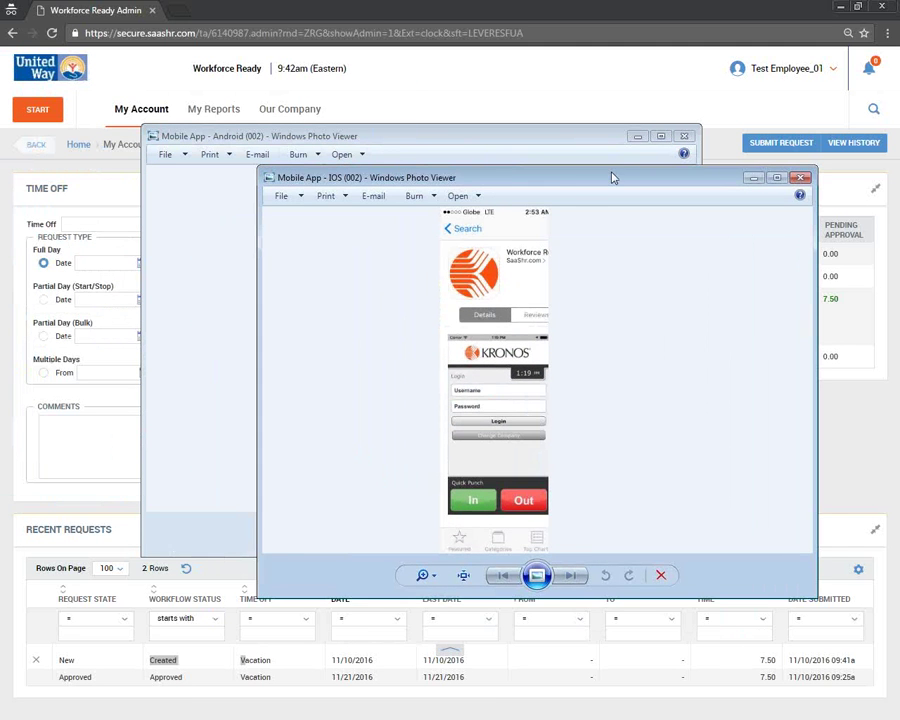
# - Arrange the Android and iOS screenshot viewers side by side, then minimize both
pyautogui.moveTo(564, 185); pyautogui.dragTo(723, 147)
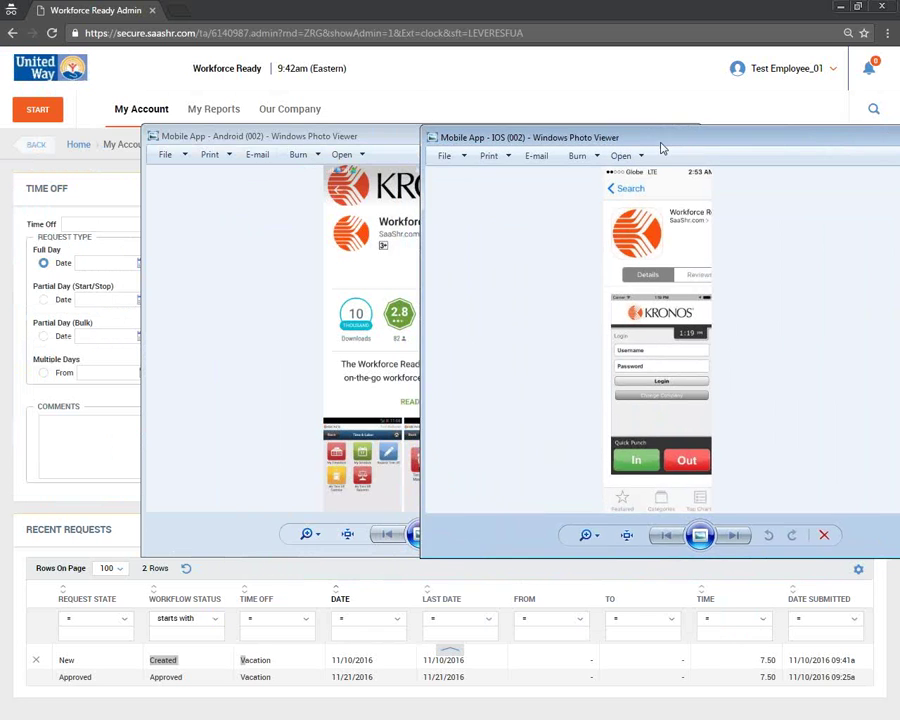
pyautogui.moveTo(663, 147); pyautogui.dragTo(707, 147)
pyautogui.moveTo(349, 139); pyautogui.dragTo(189, 139)
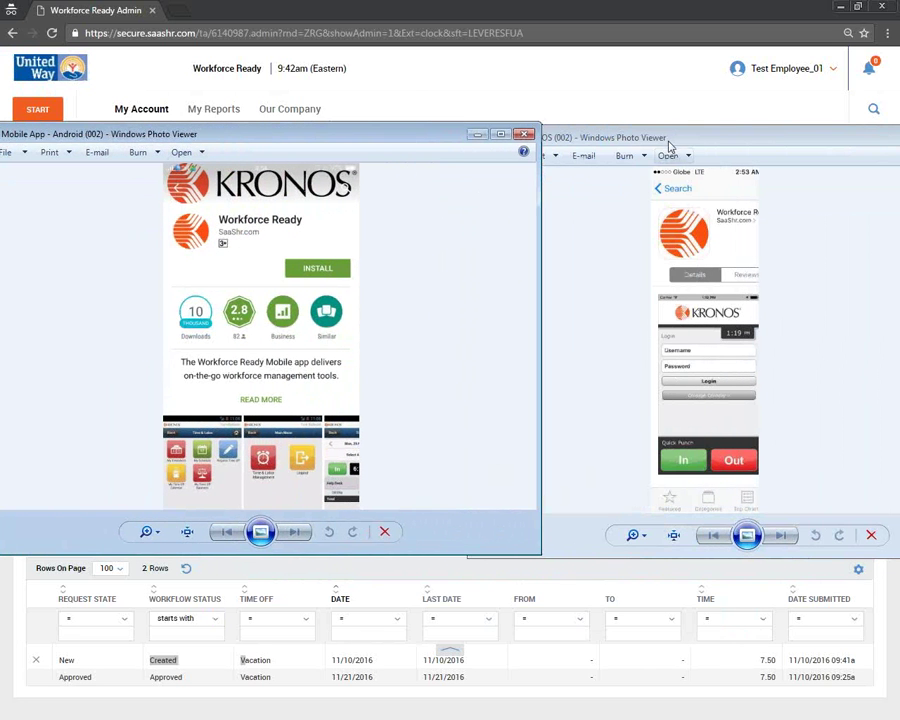
pyautogui.moveTo(669, 147); pyautogui.dragTo(689, 140)
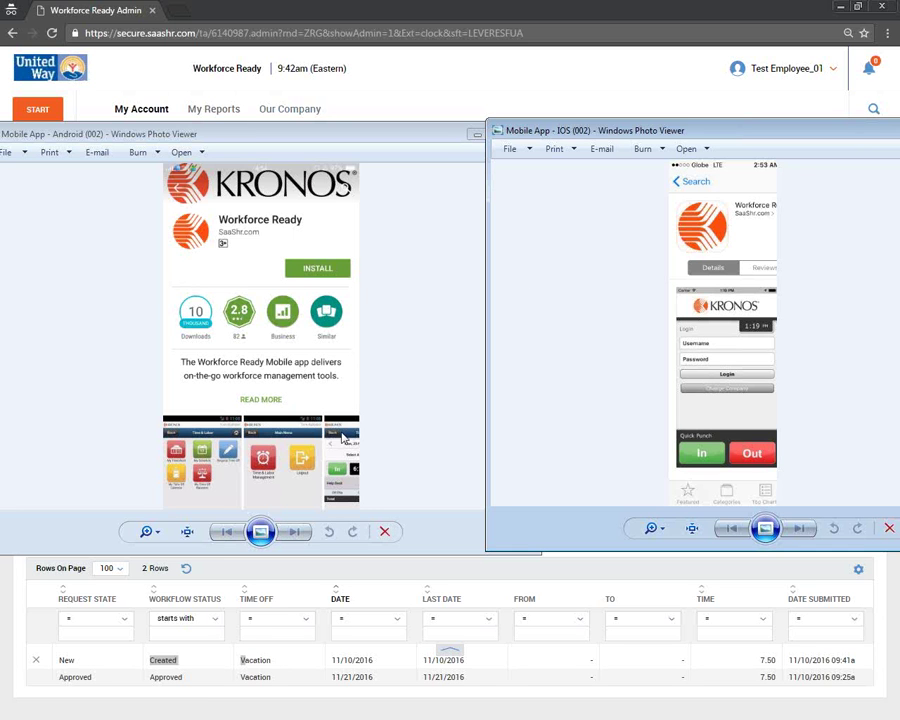
pyautogui.moveTo(481, 139); pyautogui.dragTo(422, 160)
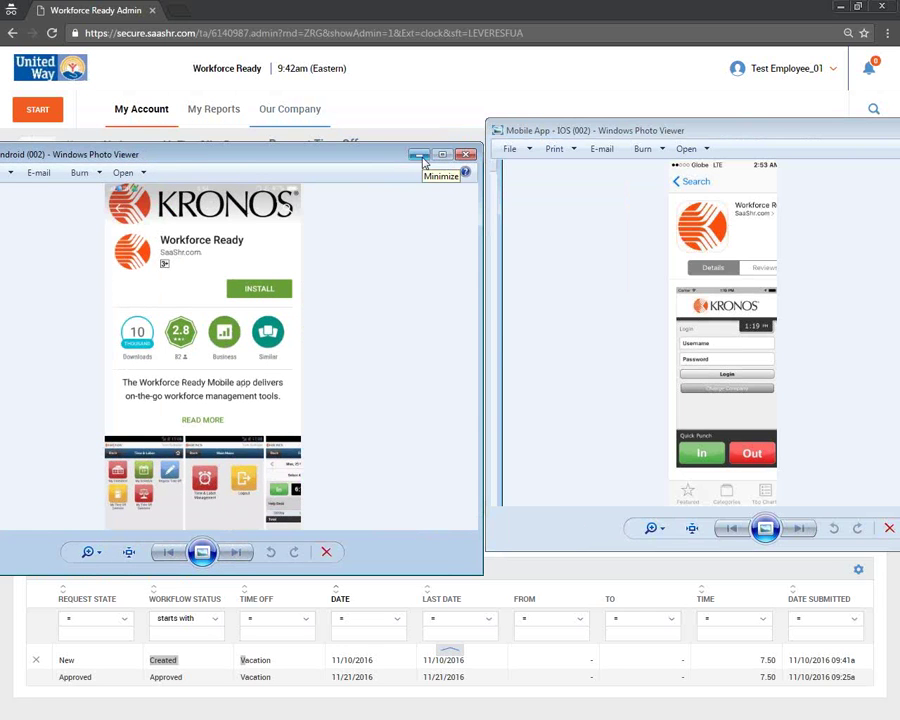
pyautogui.click(421, 159)
pyautogui.moveTo(748, 129); pyautogui.dragTo(476, 158)
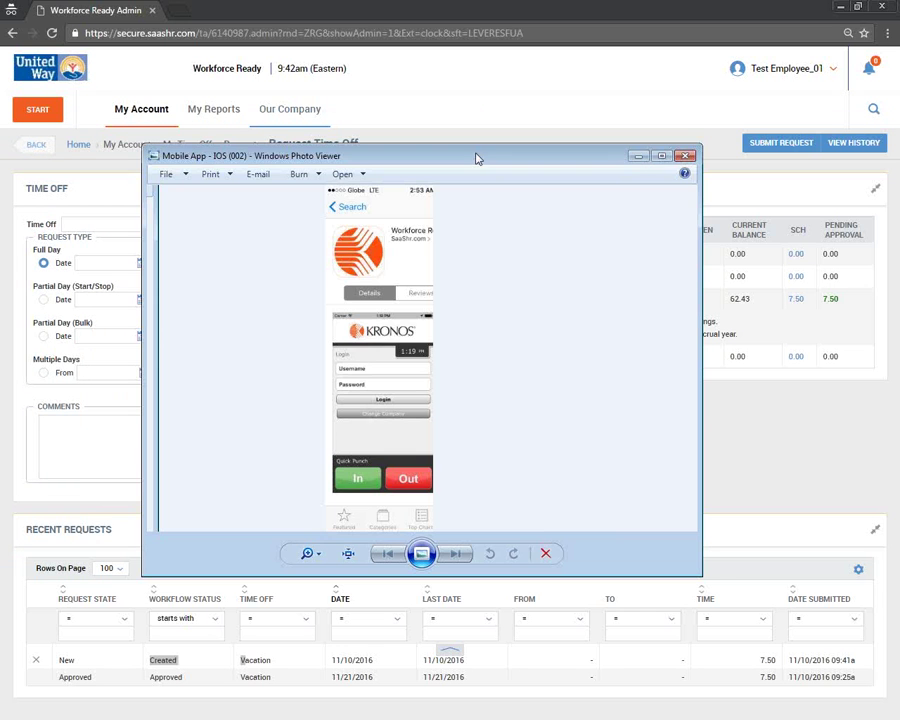
pyautogui.click(638, 156)
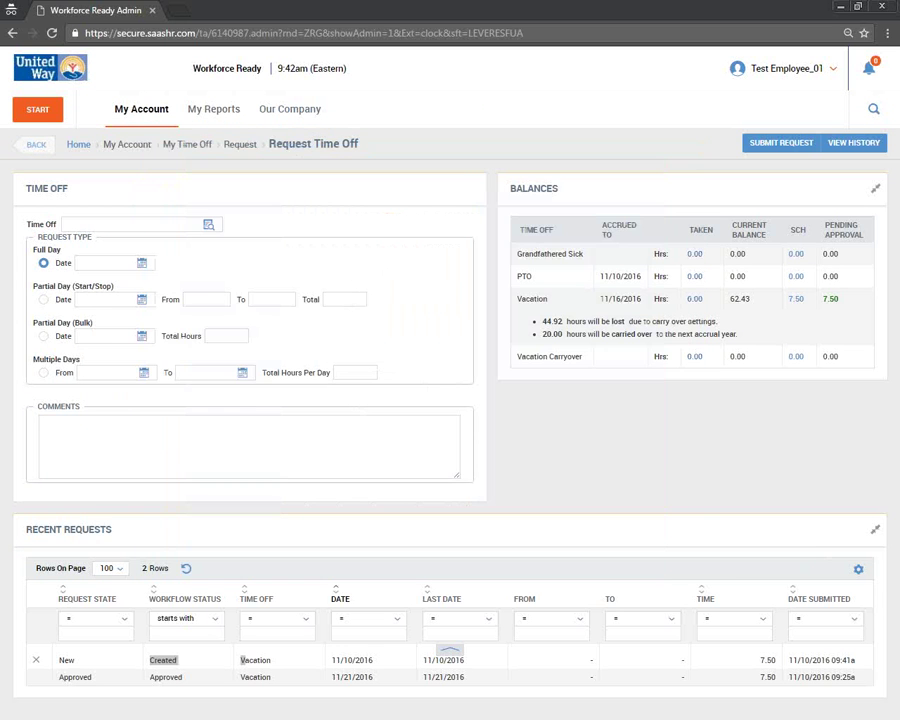